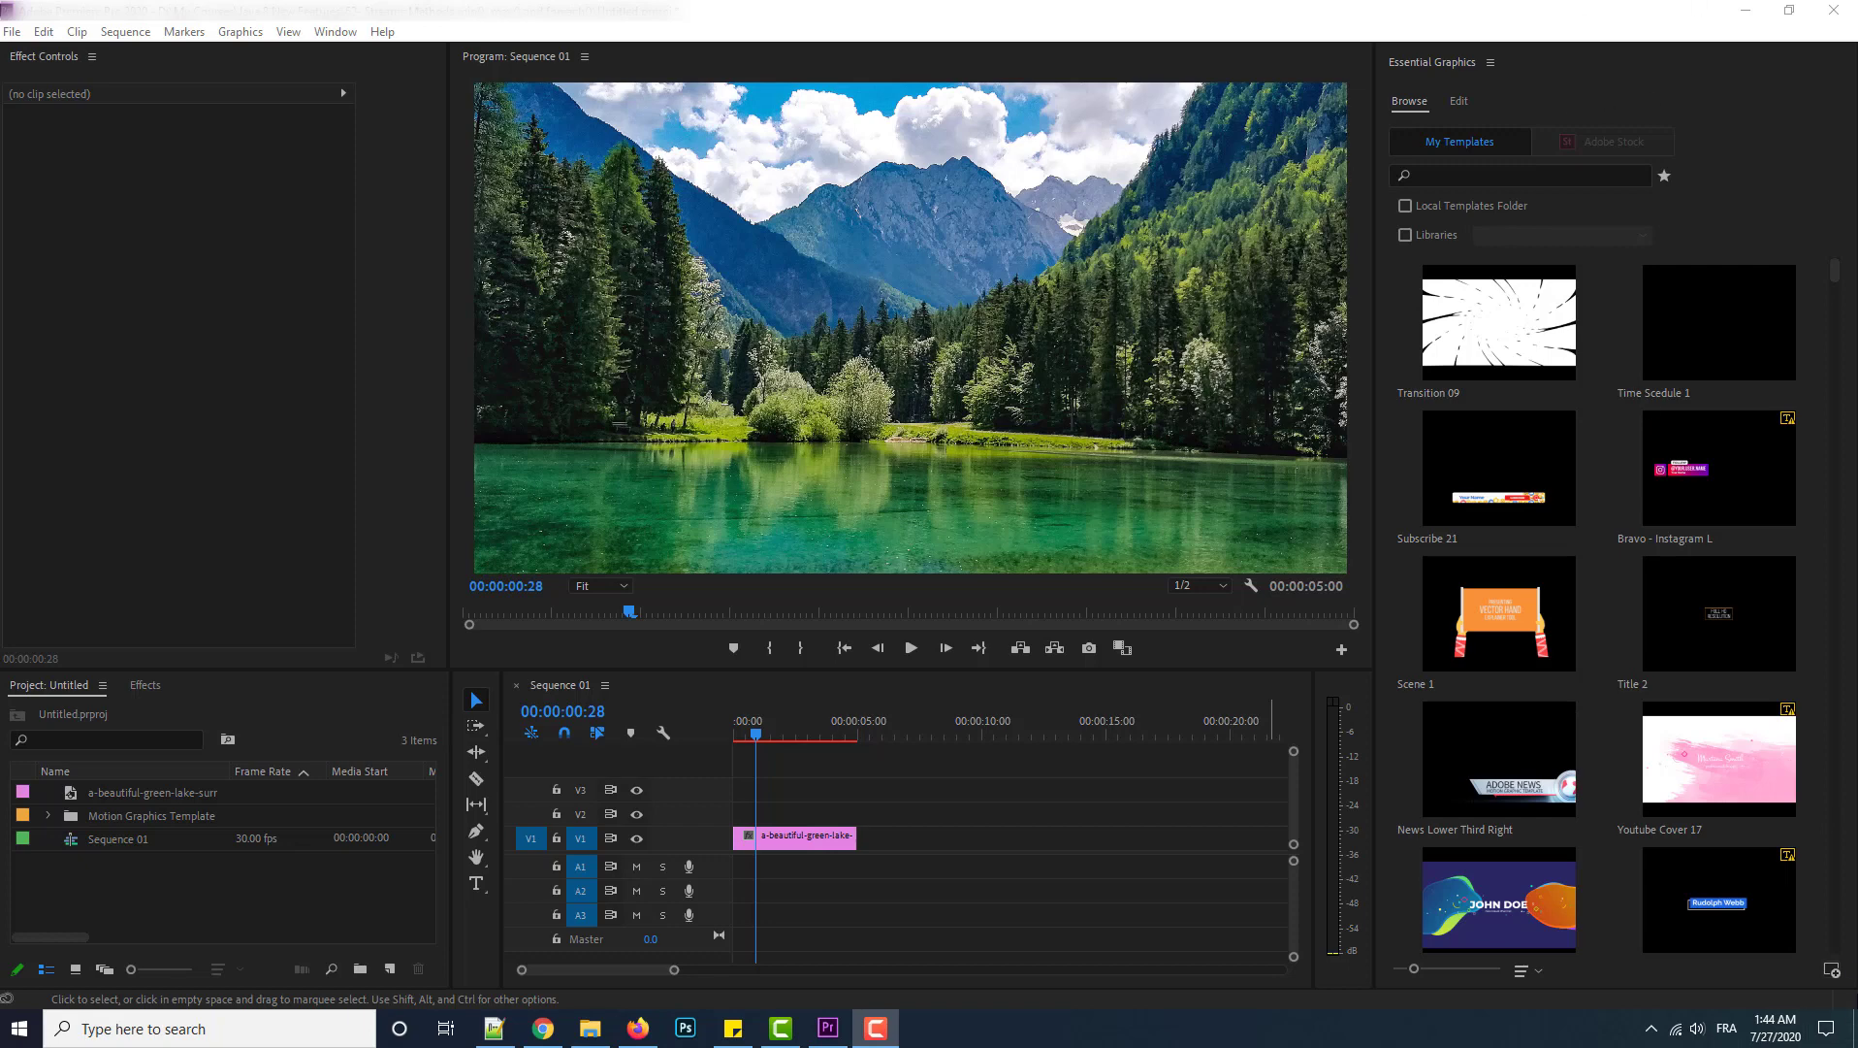
# Start installing a motion graphics template and browse to My Graphics > Premiere Pro > Elements > 2D FX Liquid on DATA (D:).
pyautogui.click(1834, 973)
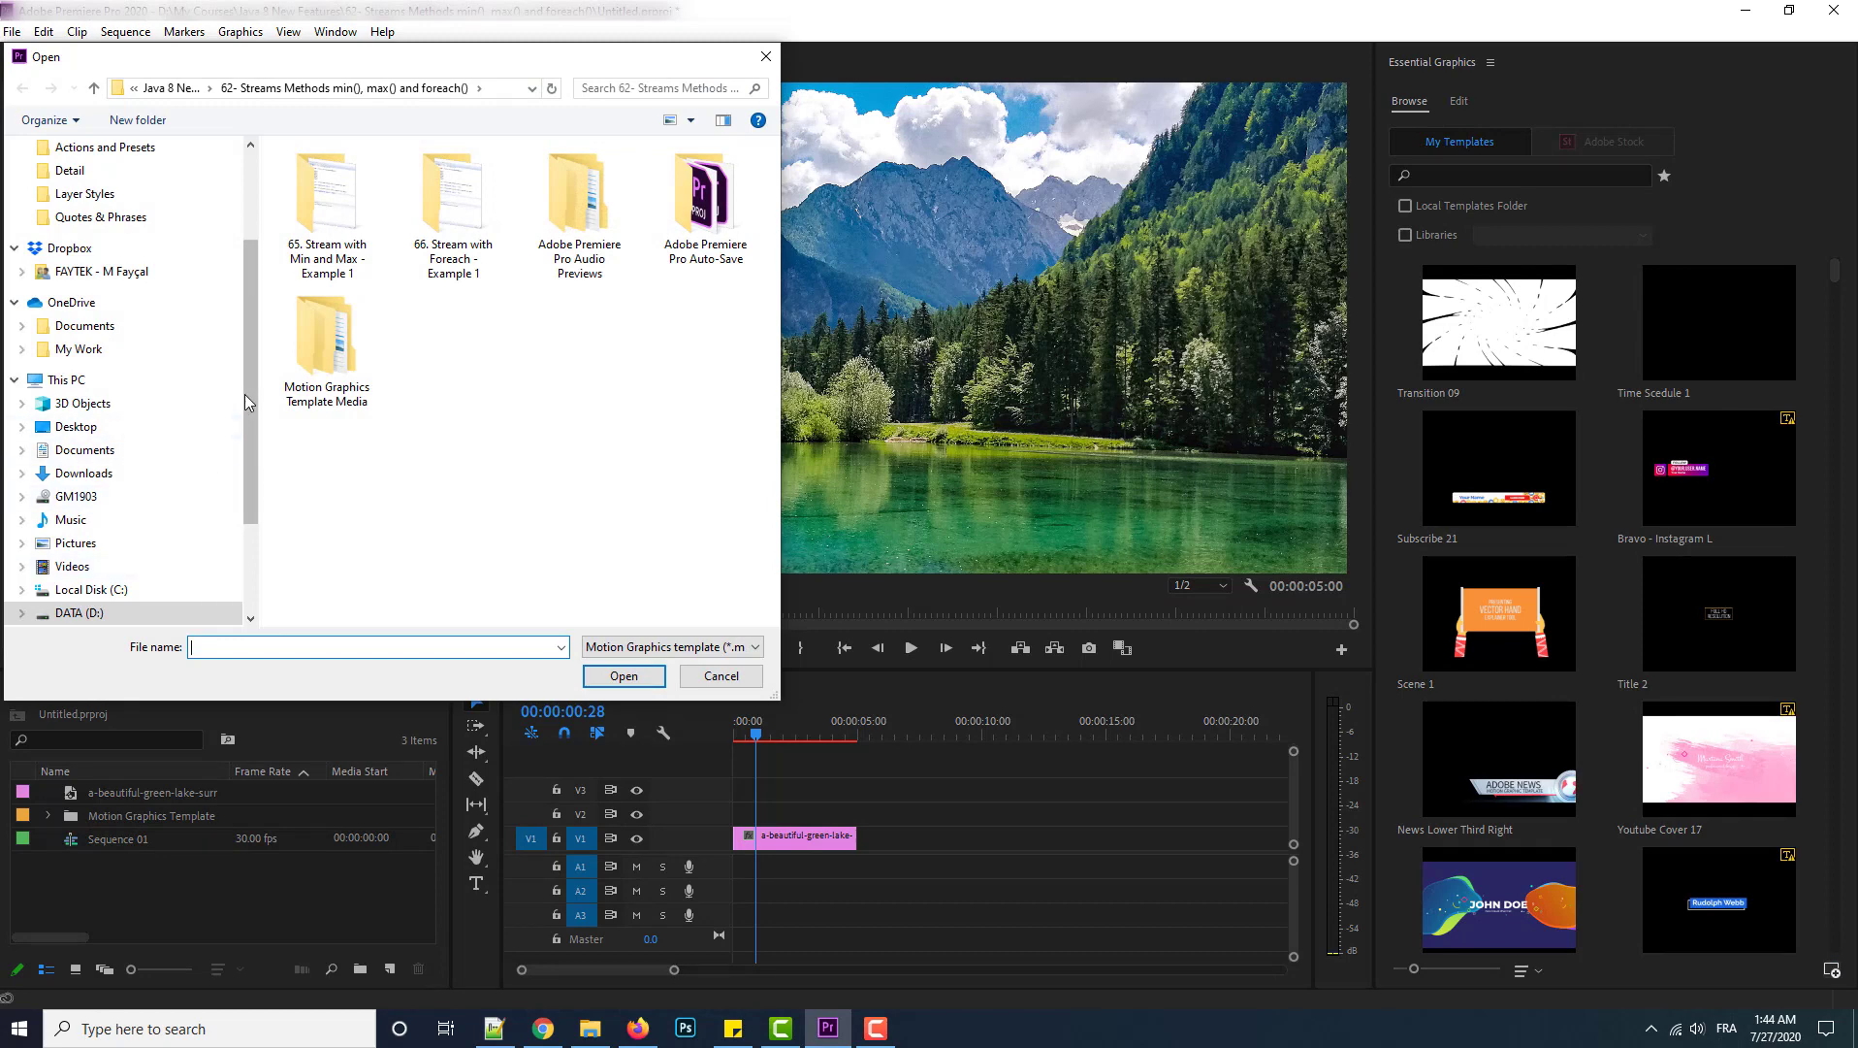
pyautogui.moveTo(249, 394); pyautogui.dragTo(245, 450)
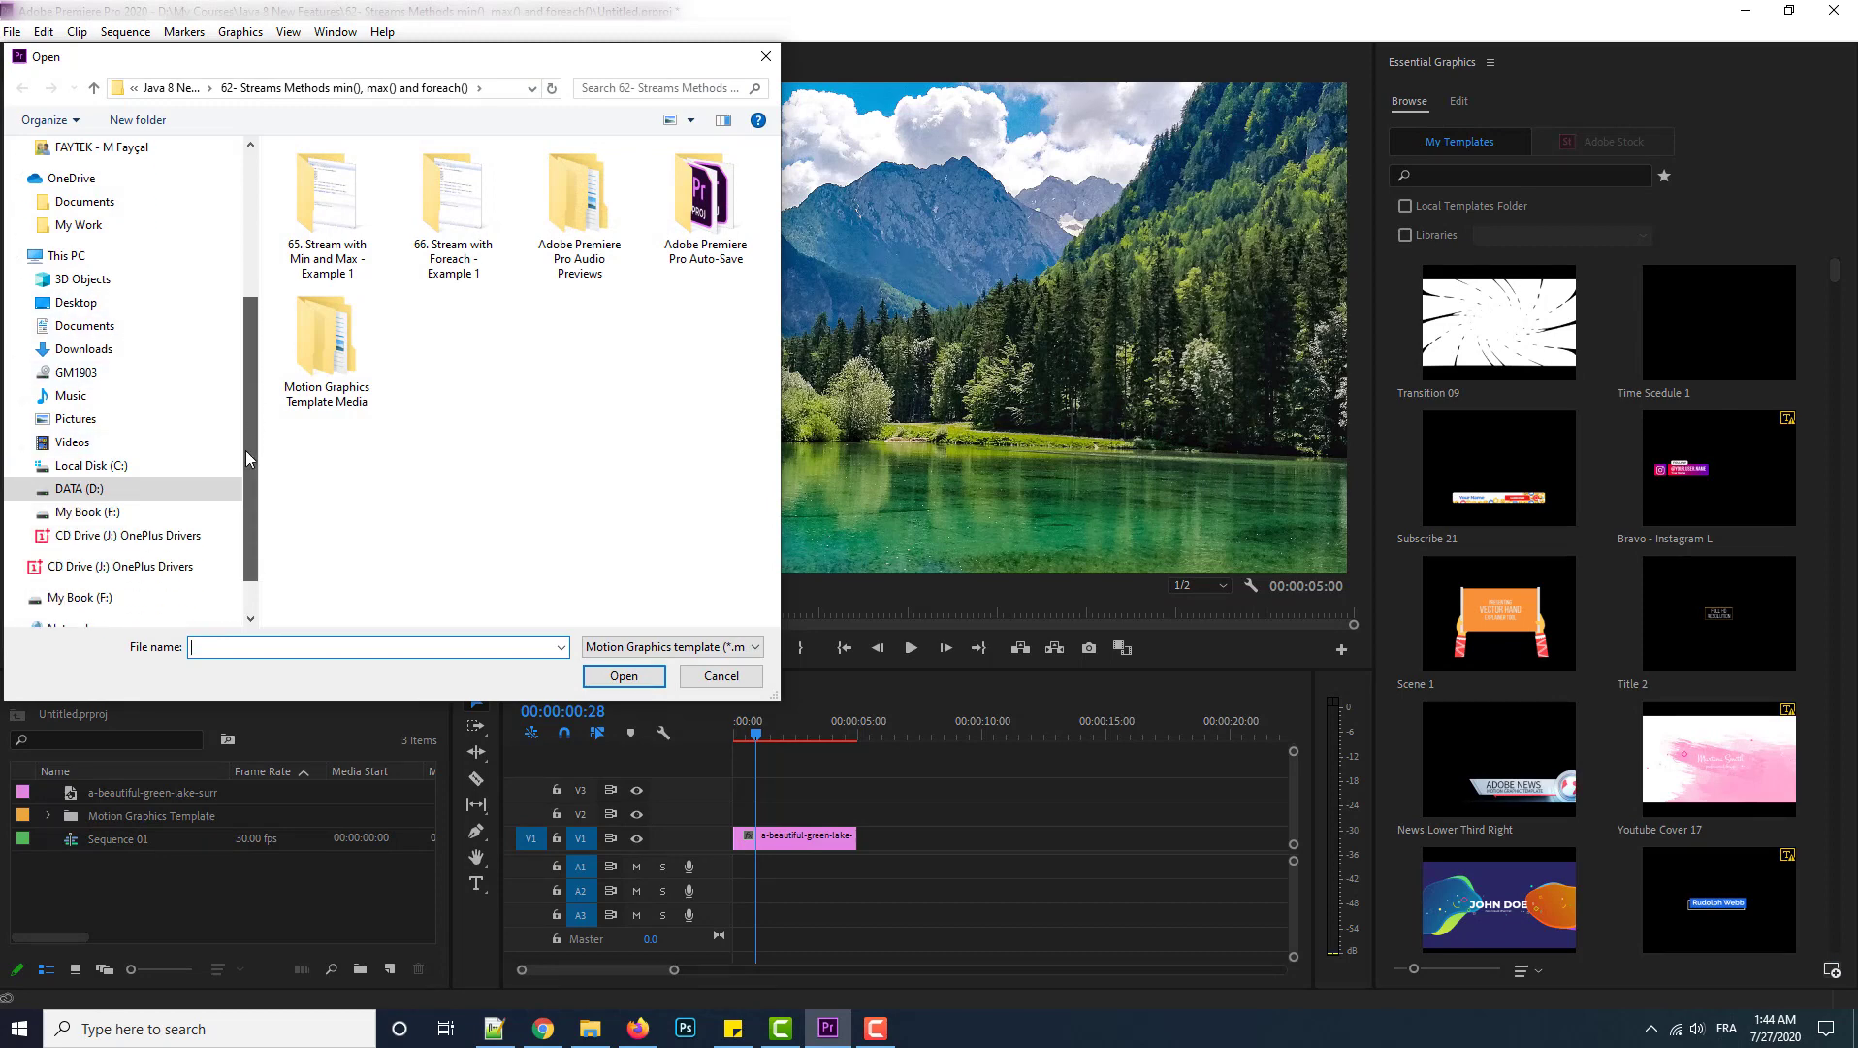
pyautogui.click(178, 489)
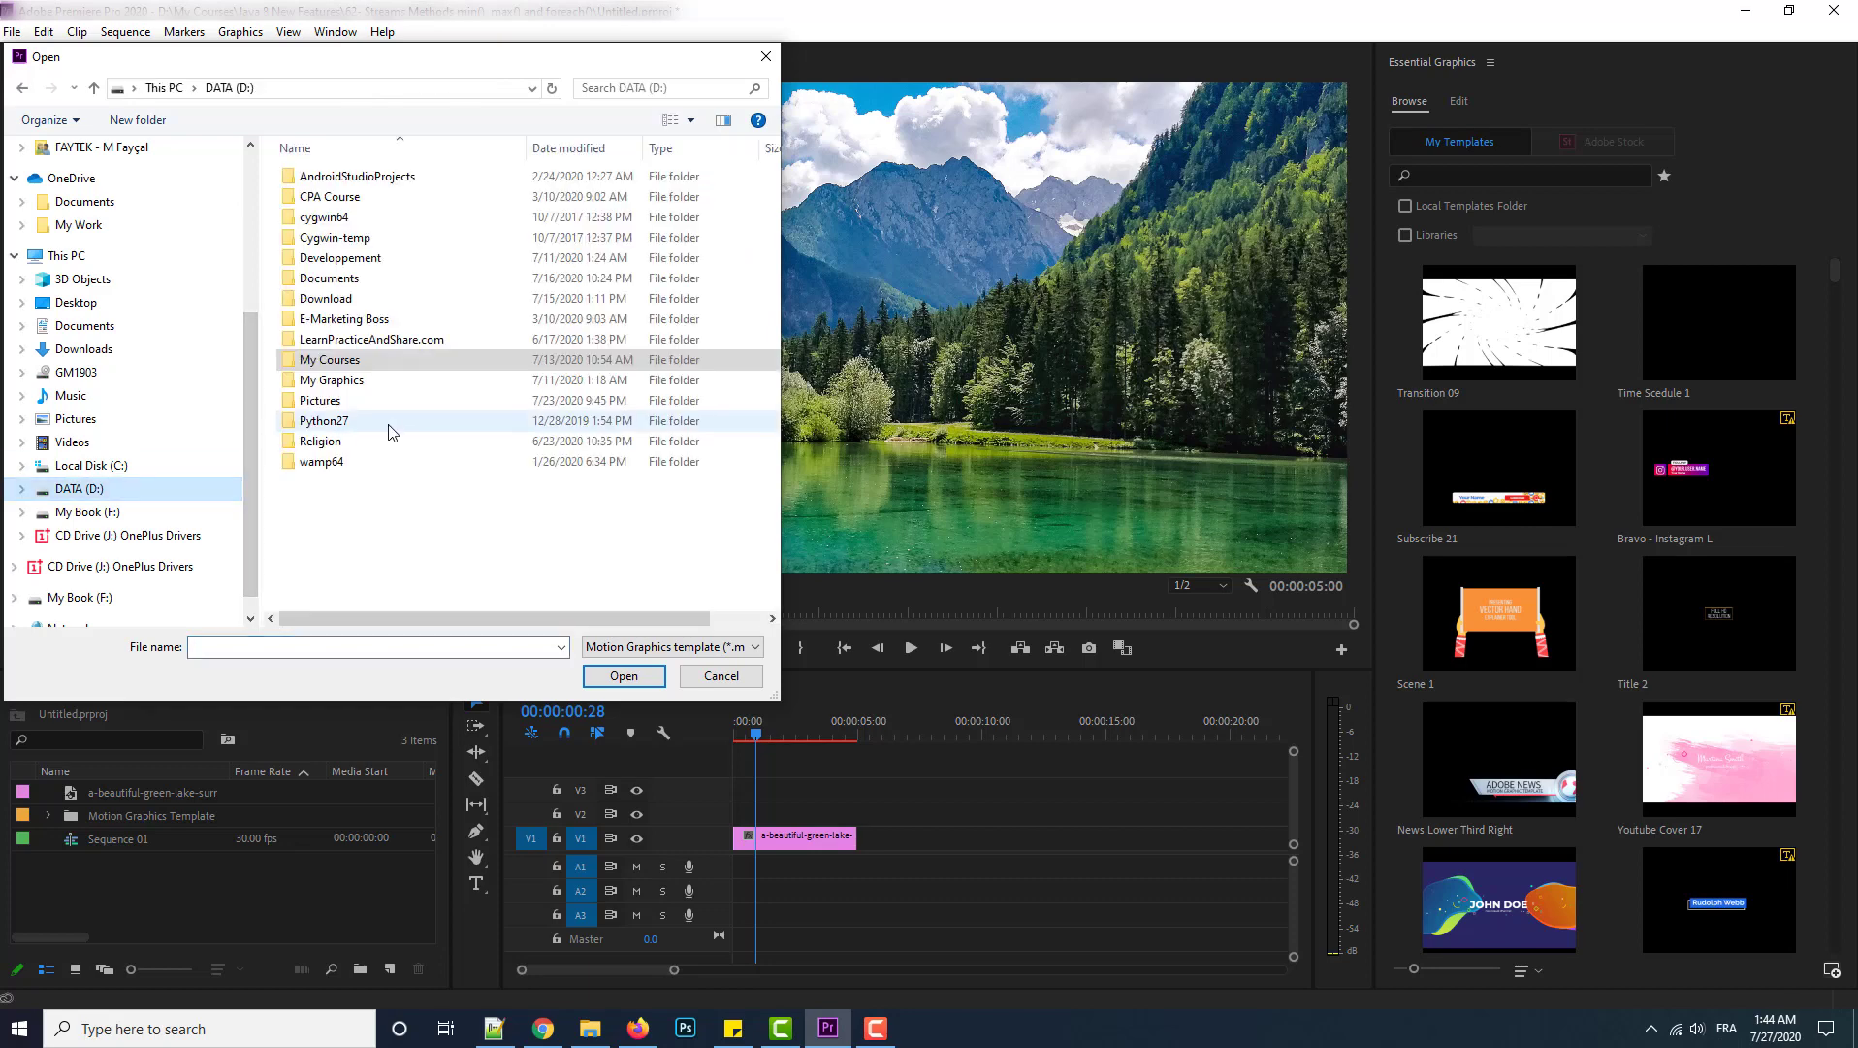
pyautogui.doubleClick(379, 383)
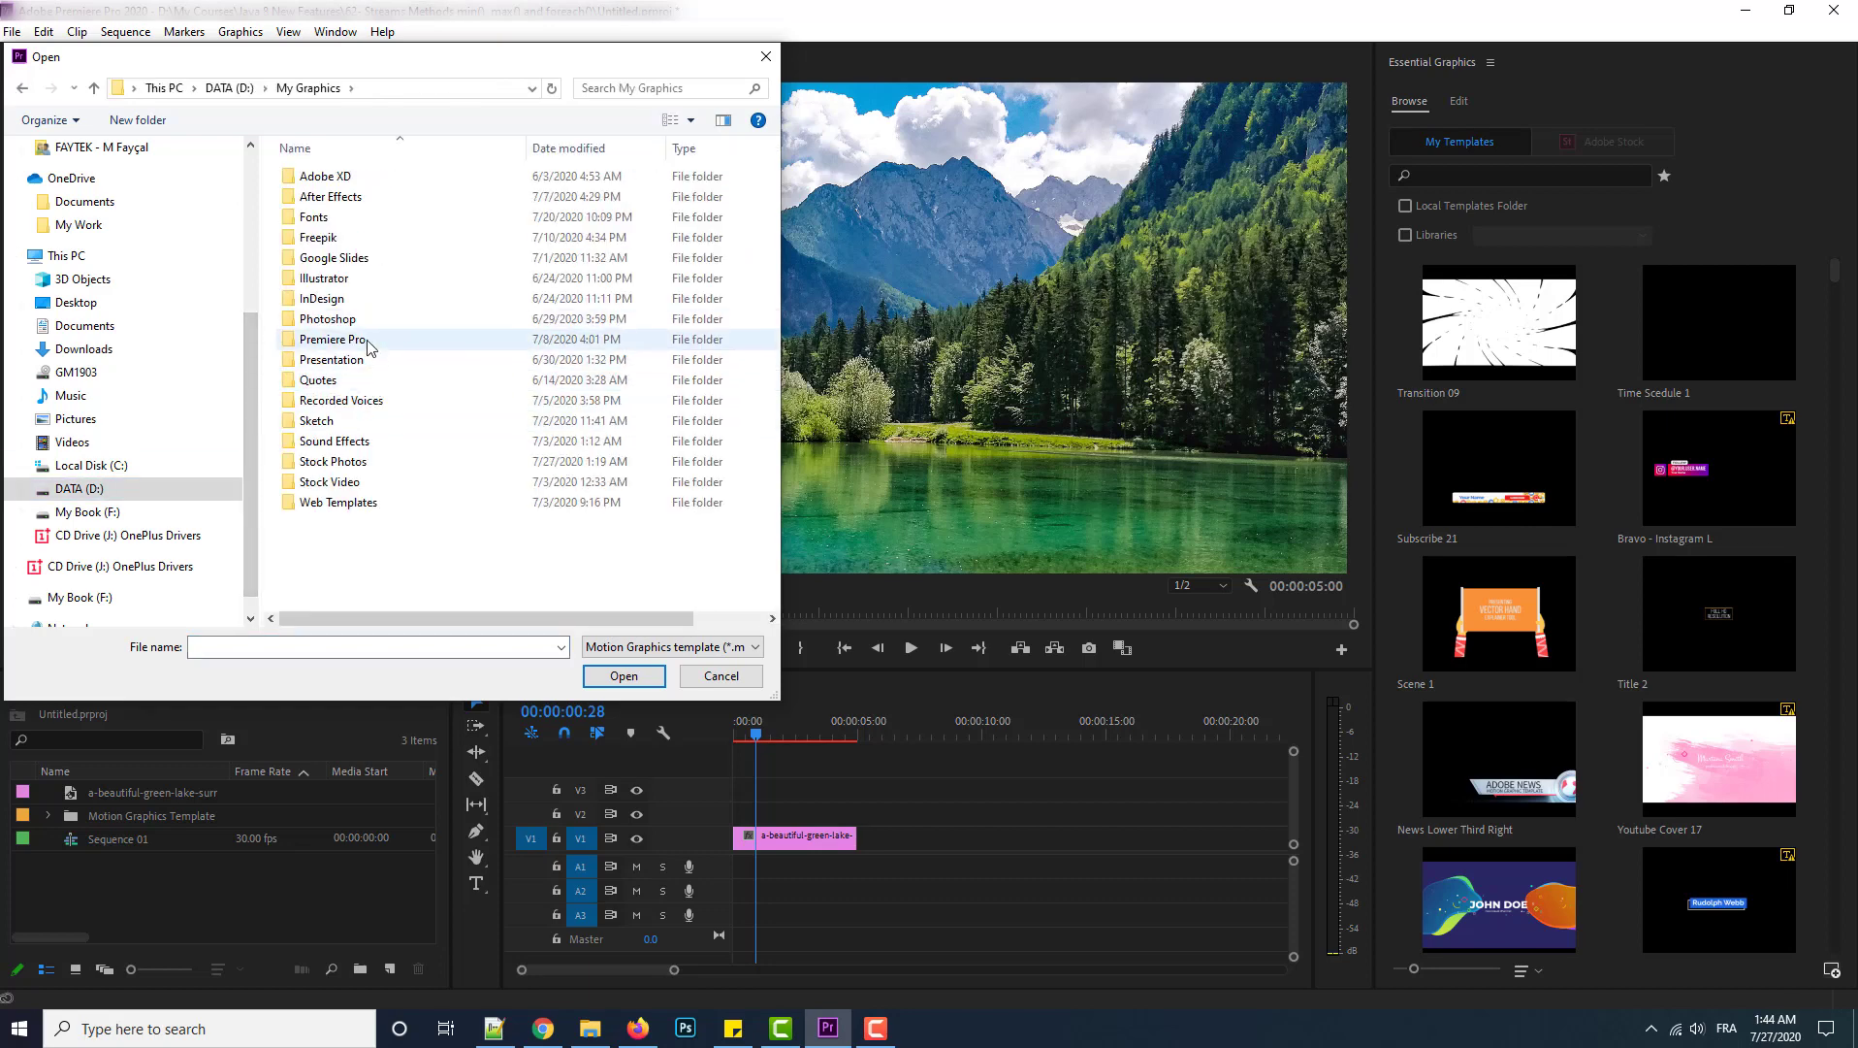
pyautogui.doubleClick(366, 339)
pyautogui.click(359, 225)
pyautogui.doubleClick(359, 229)
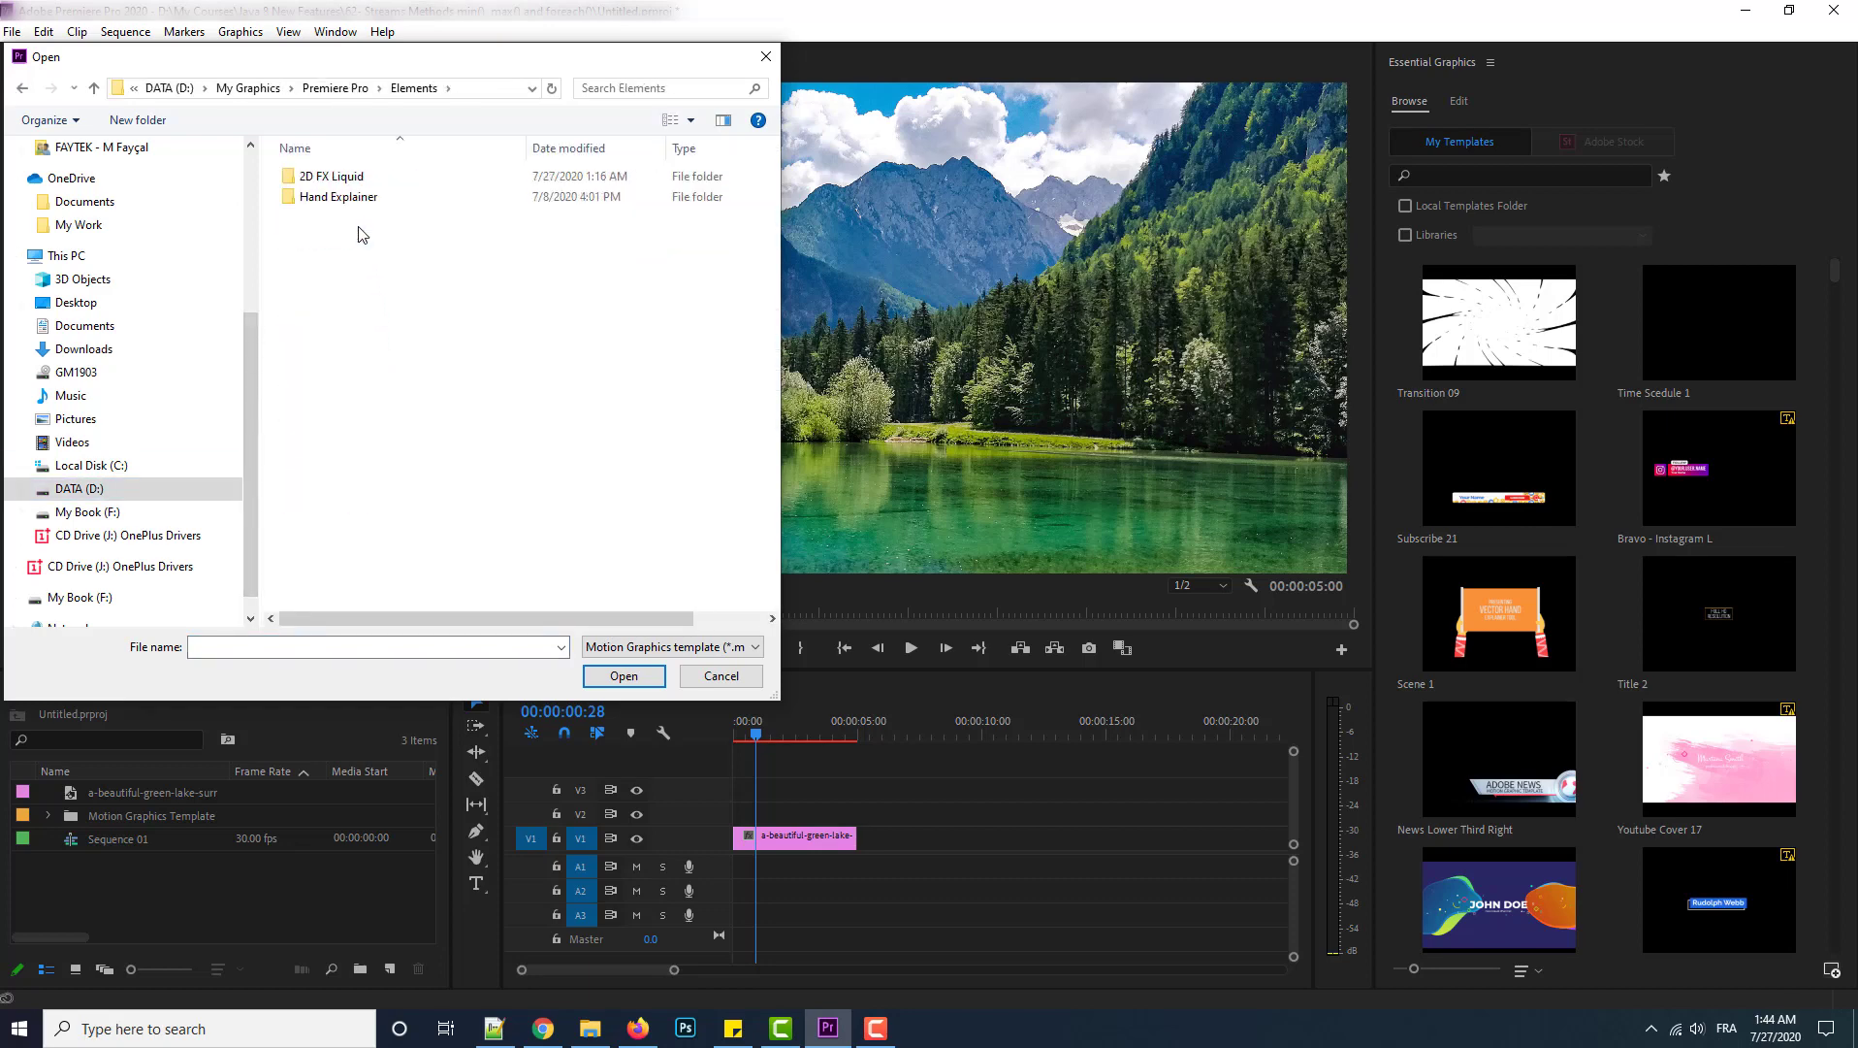
pyautogui.doubleClick(357, 178)
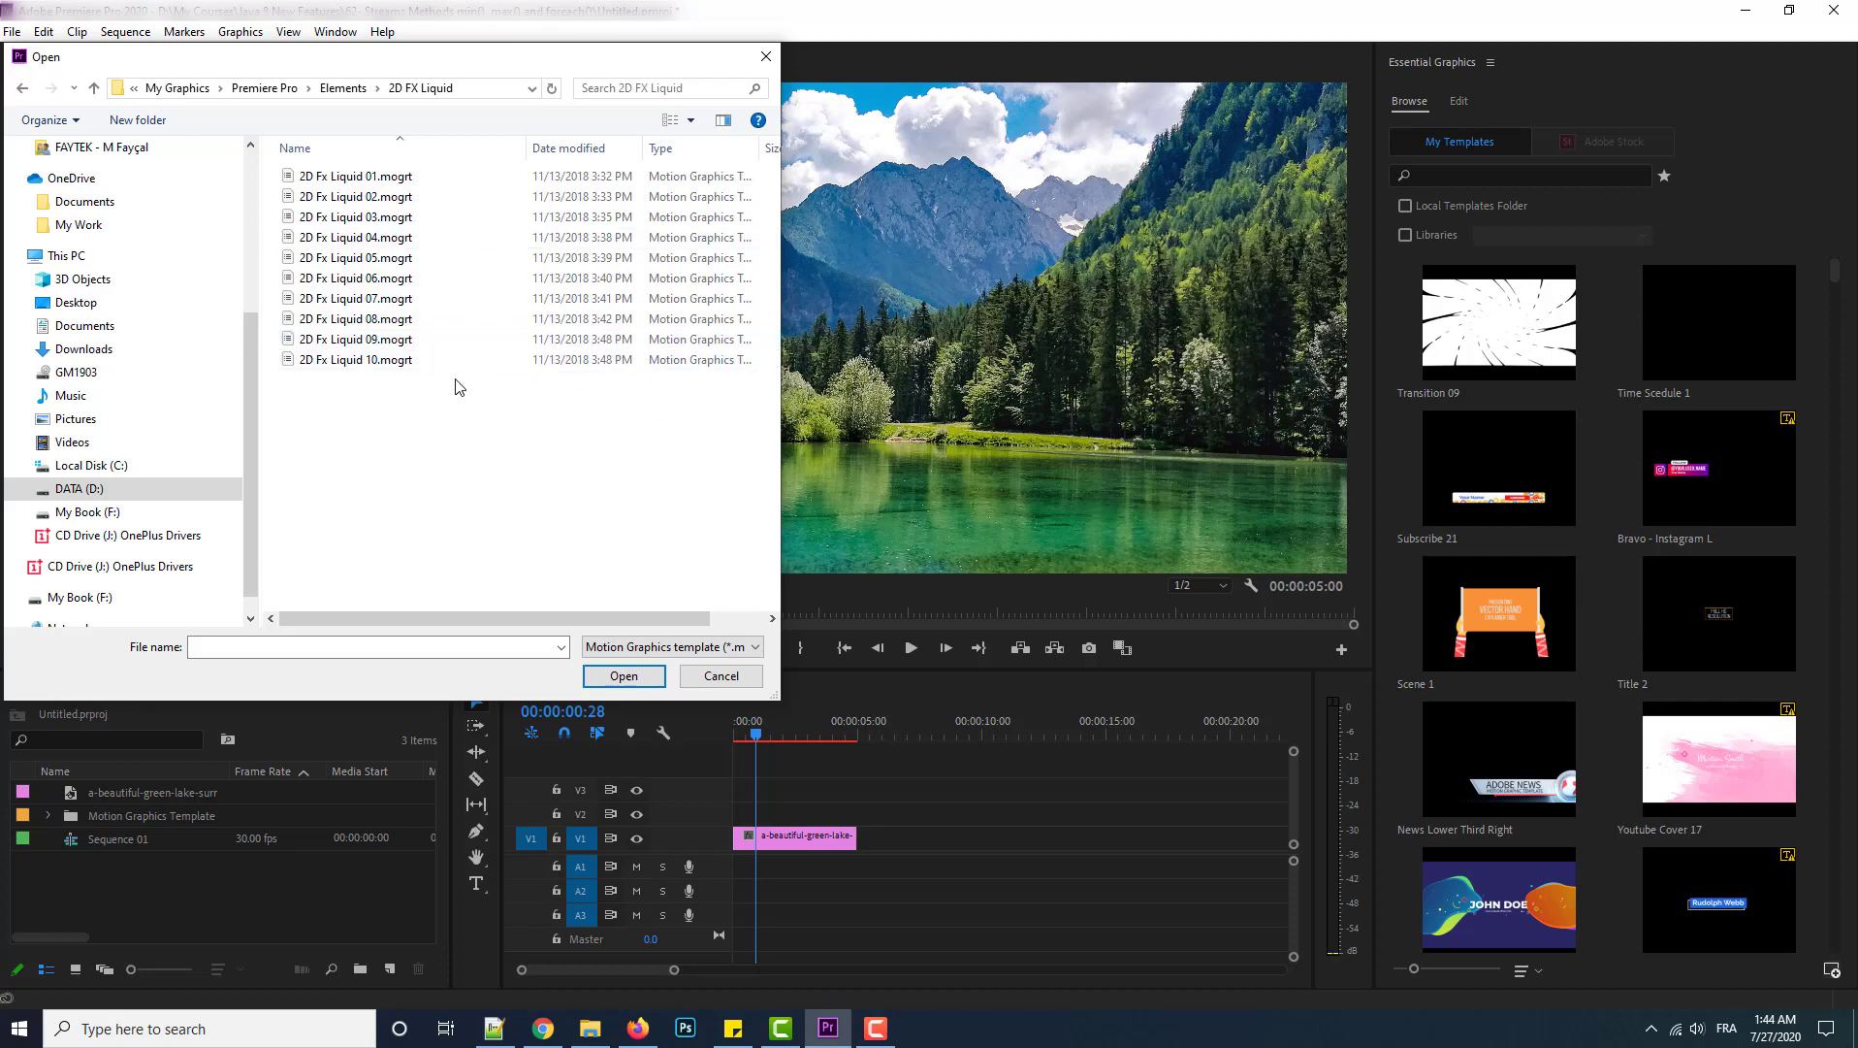
# Install the 2D Fx Liquid 02.mogrt template and select Transition 02 among the templates.
pyautogui.click(398, 178)
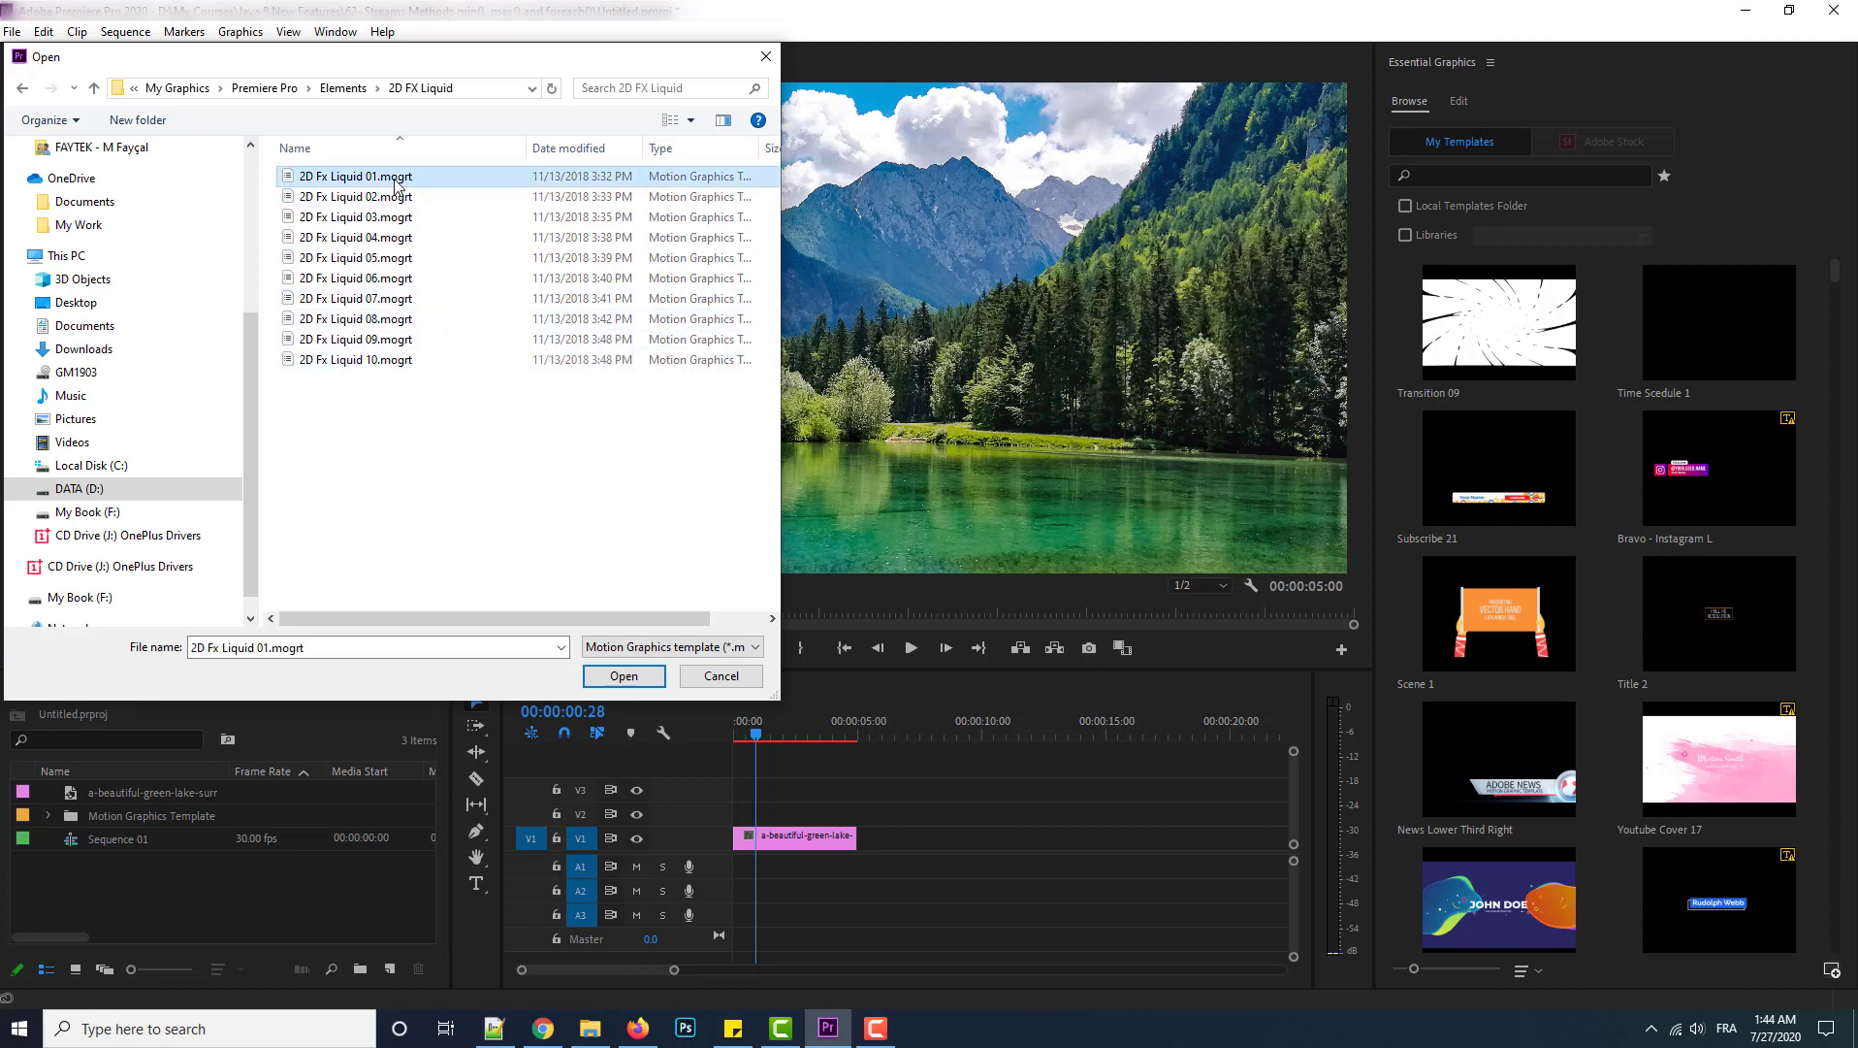
pyautogui.click(401, 198)
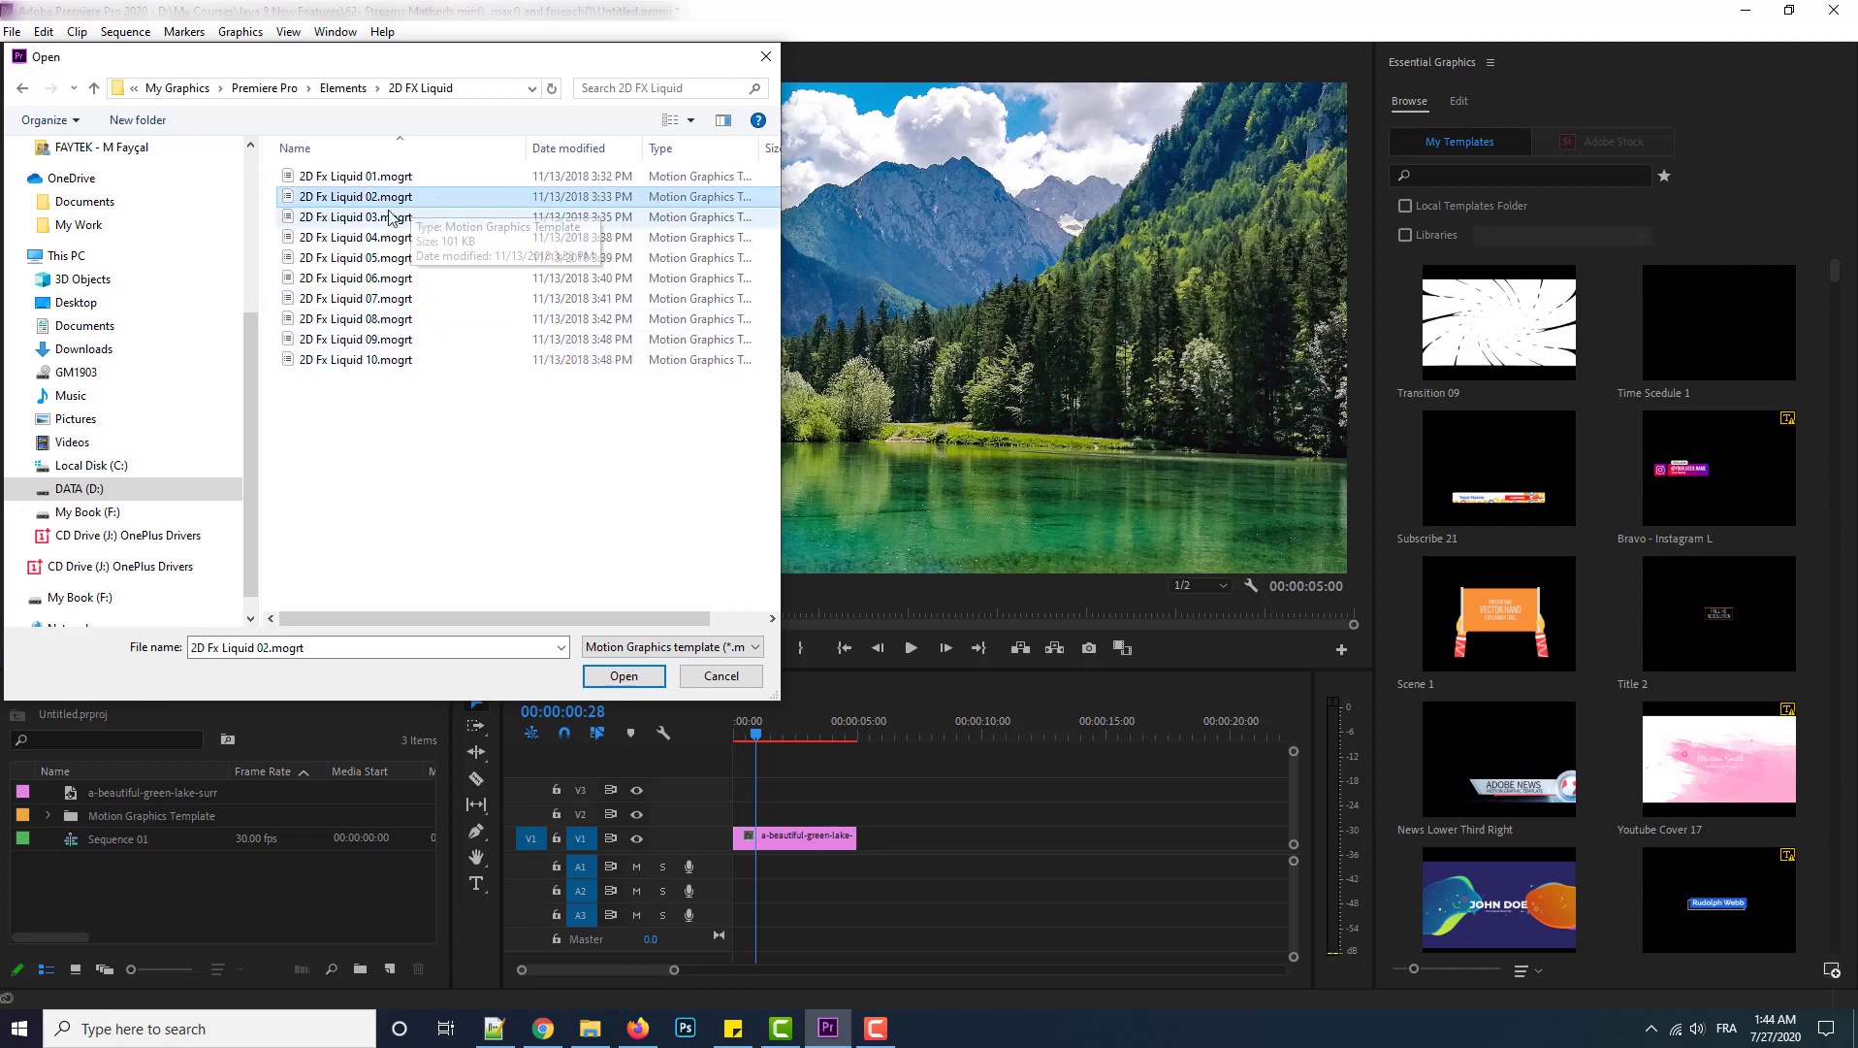
pyautogui.click(625, 677)
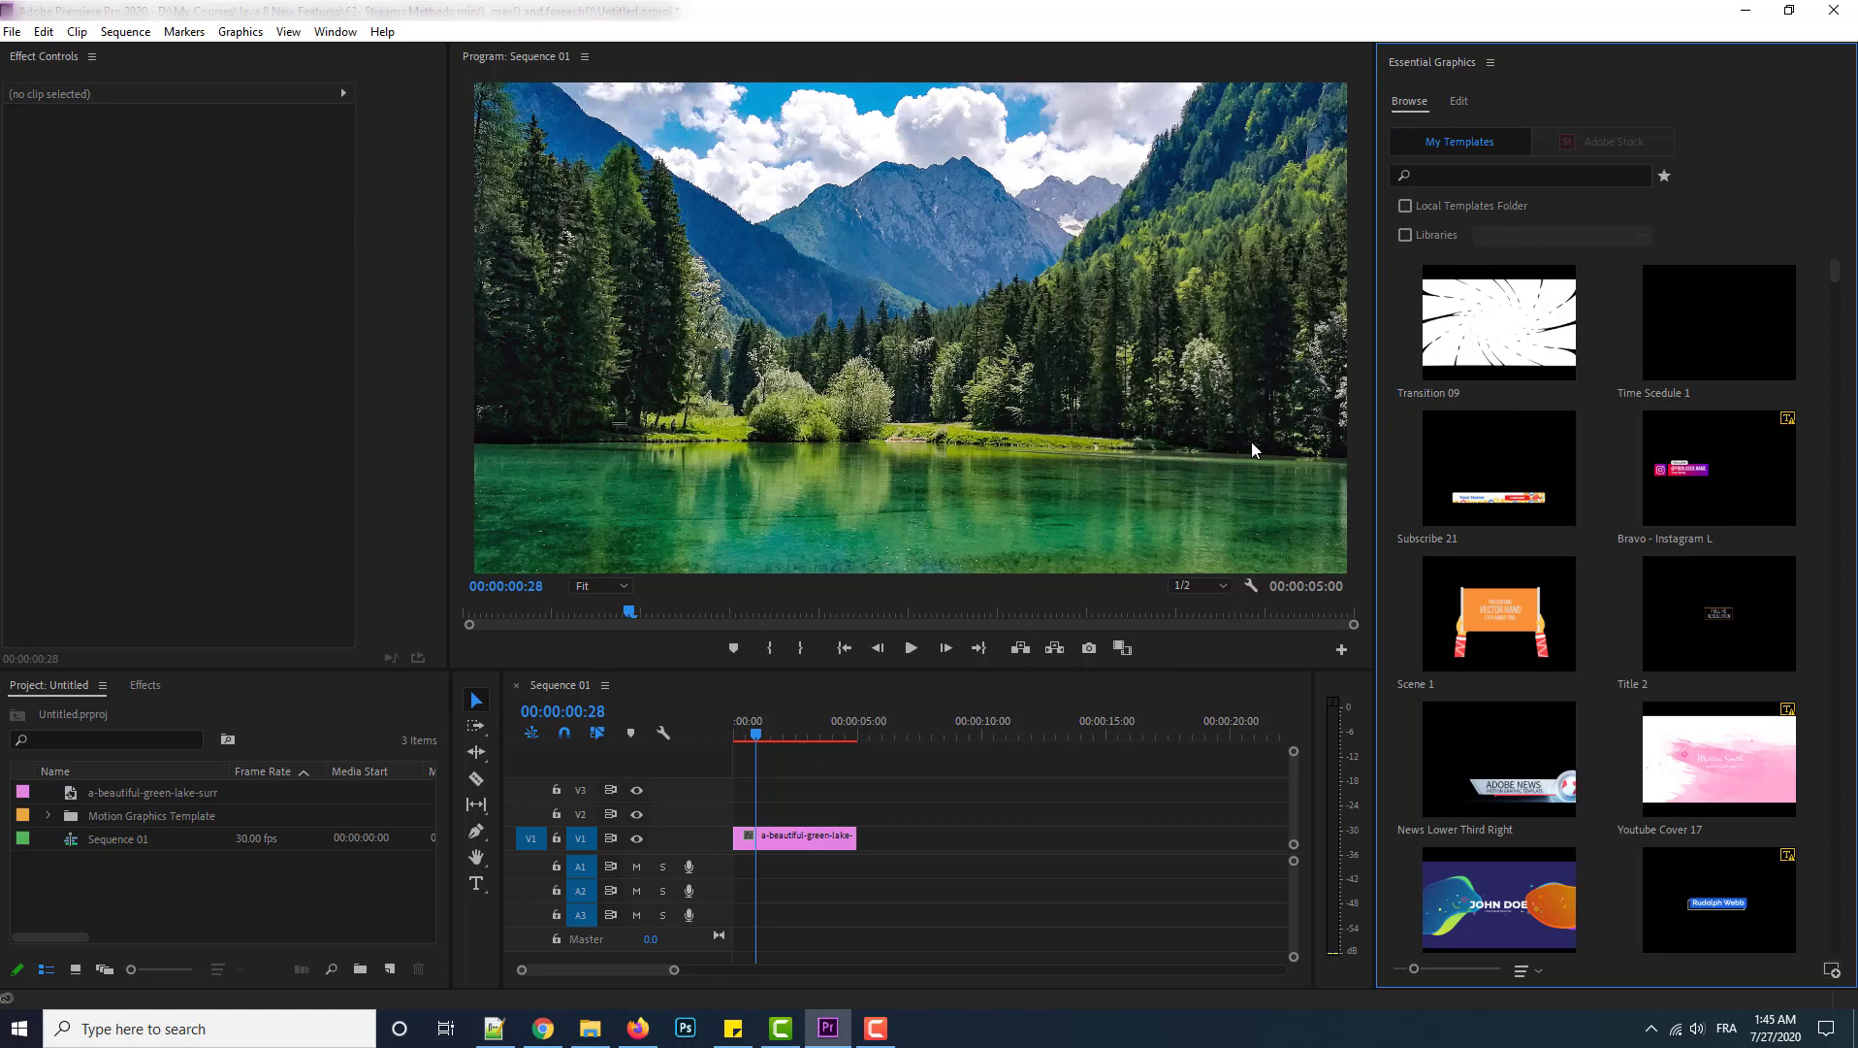
pyautogui.click(1478, 335)
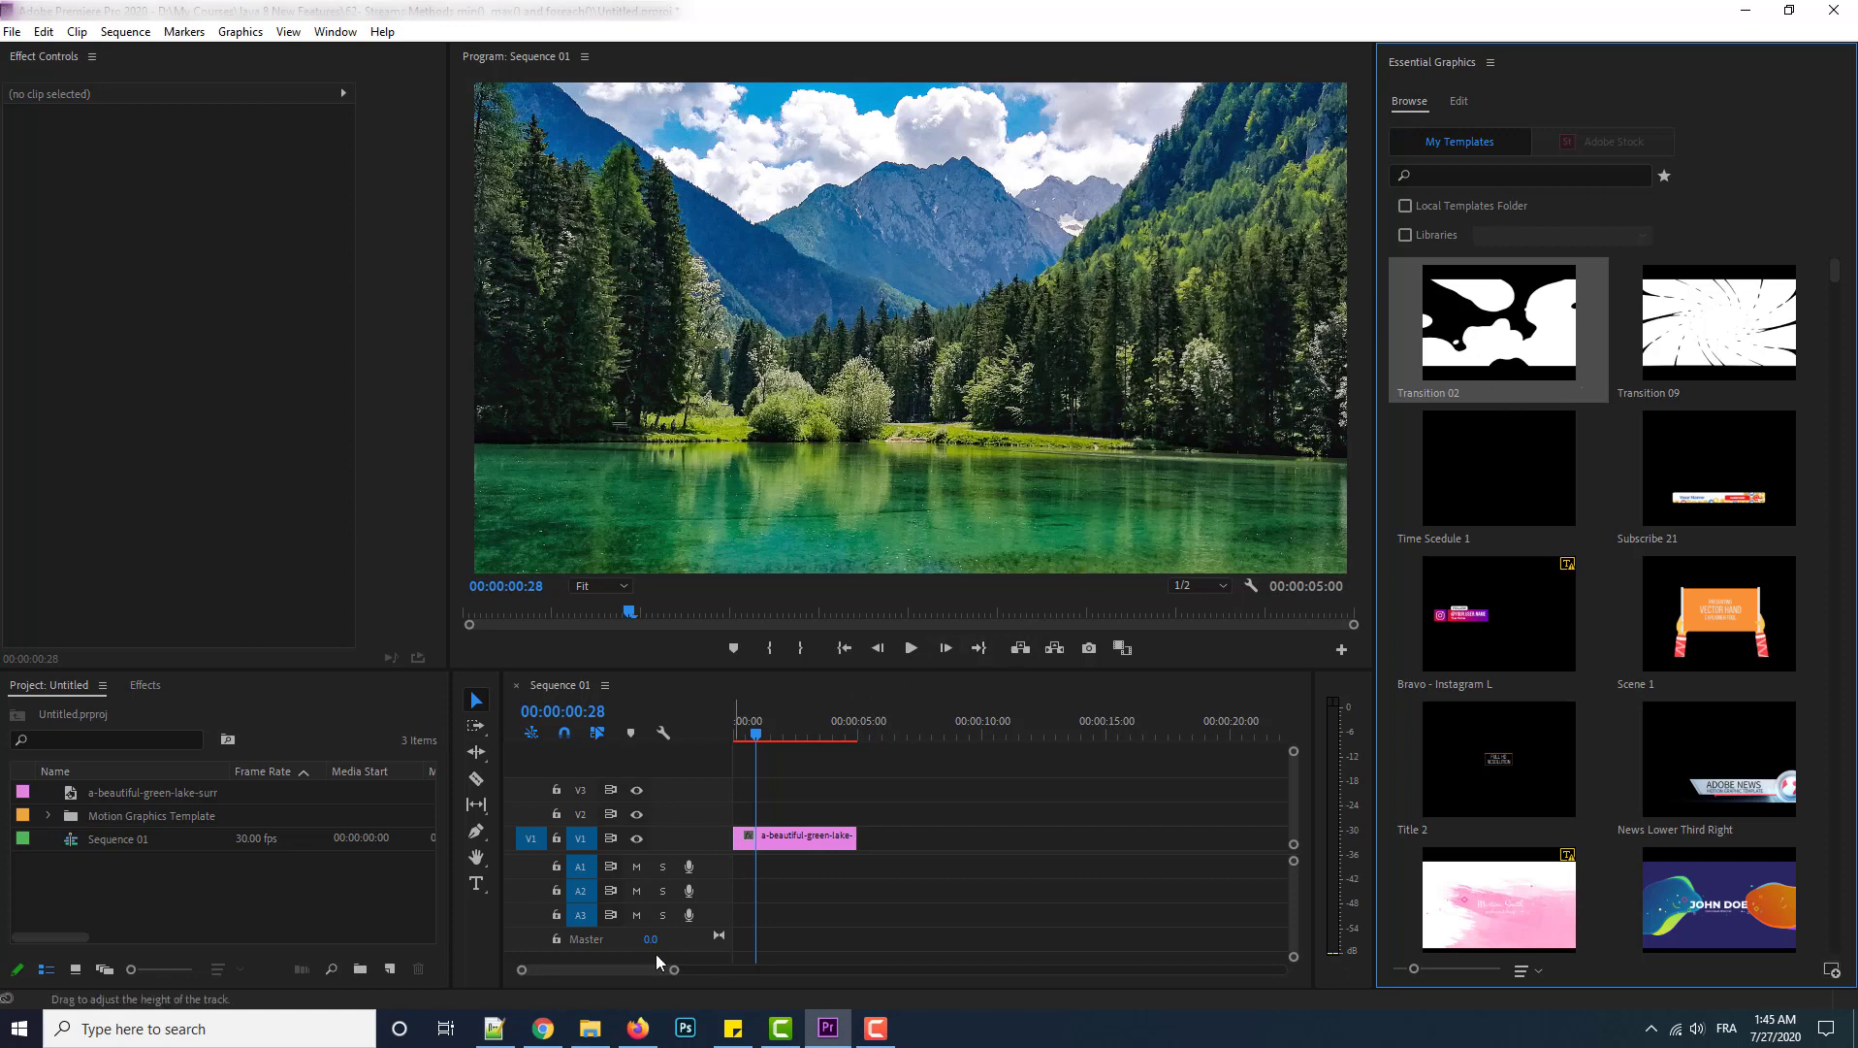
# In File Explorer, copy 2D Fx Liquid 03.mogrt and open a second window beside the 2D FX Liquid folder.
pyautogui.click(590, 1027)
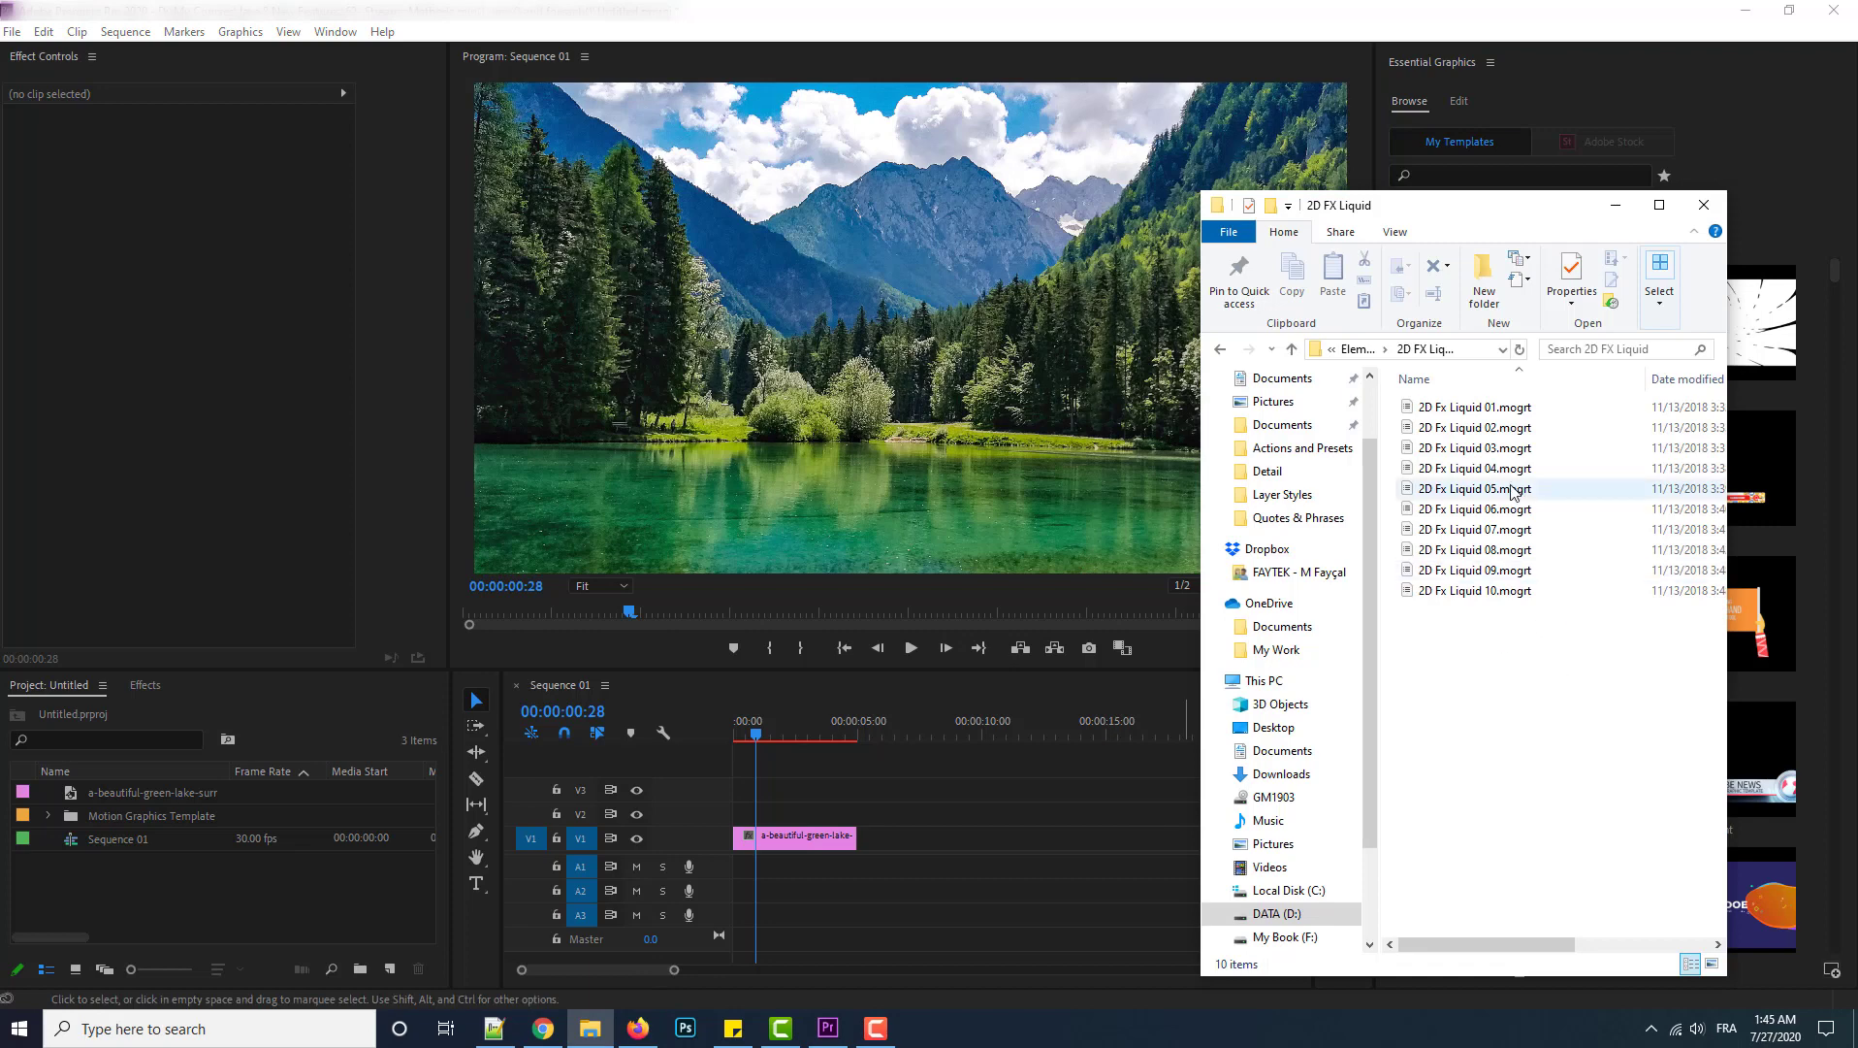
pyautogui.click(1499, 449)
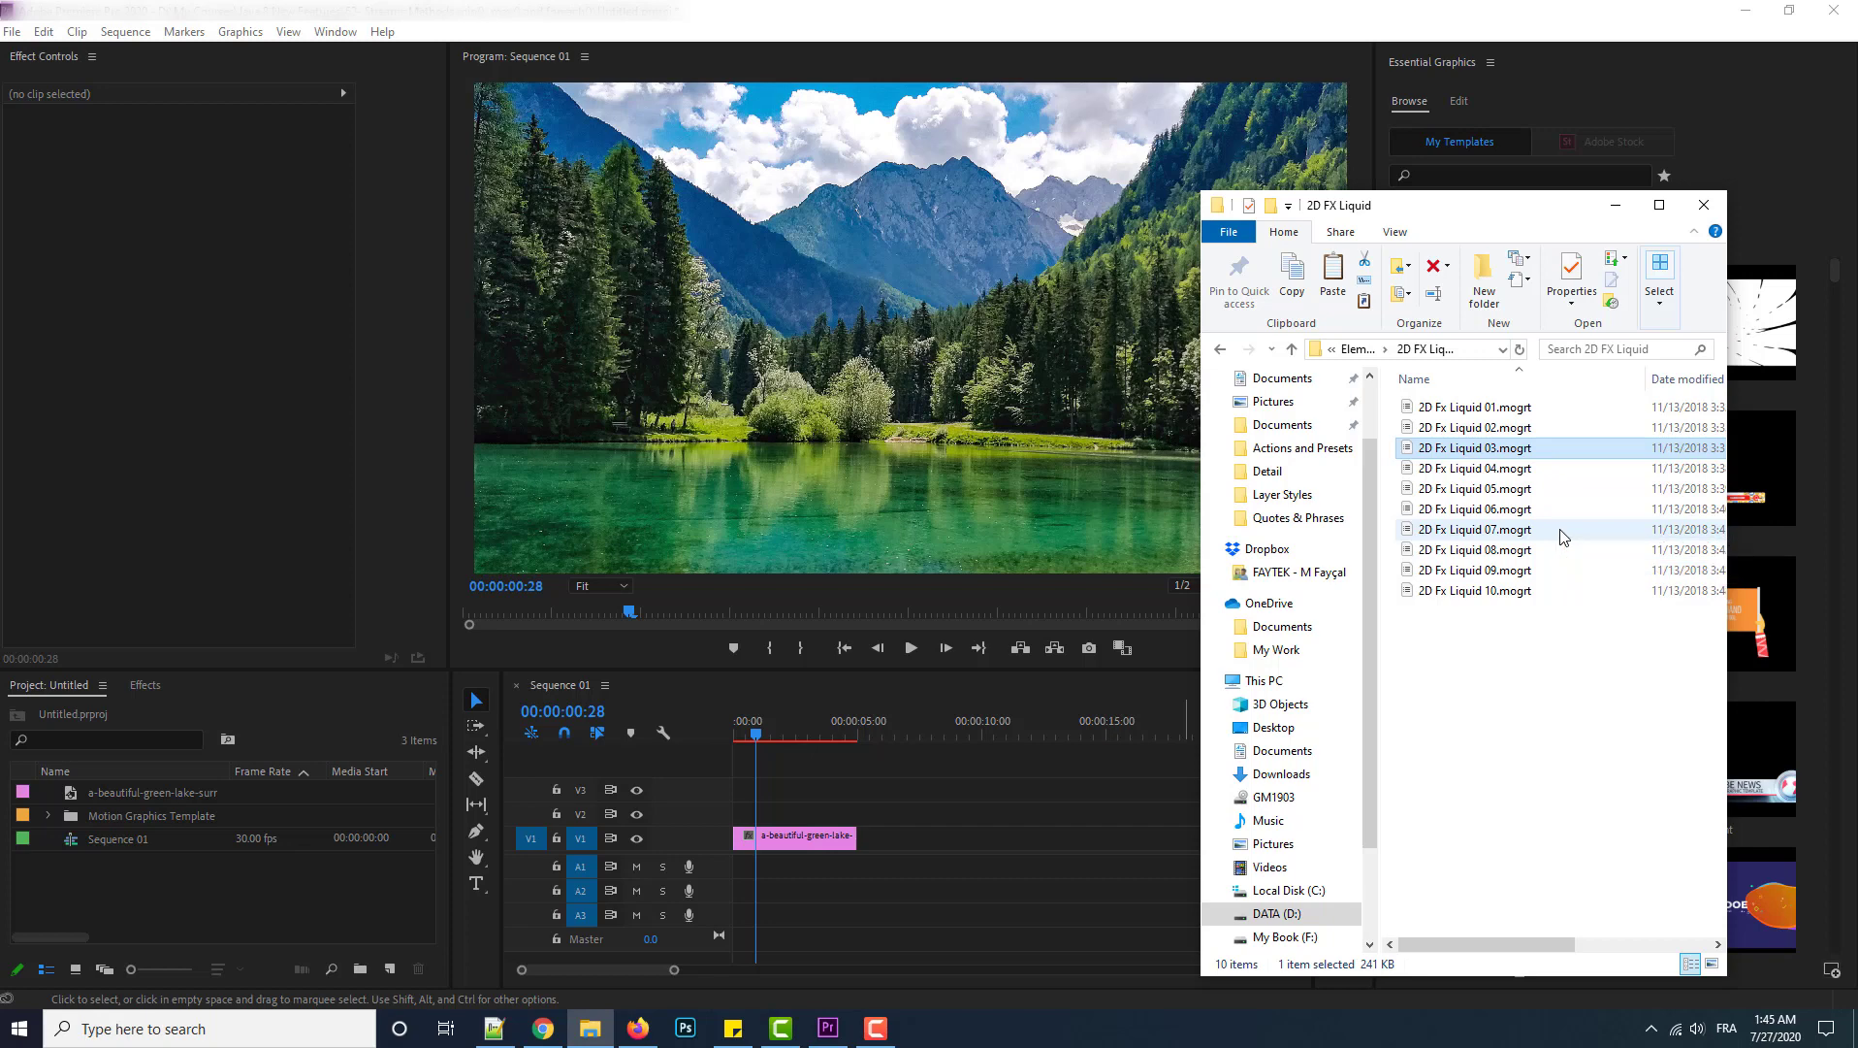
pyautogui.press('super+e')
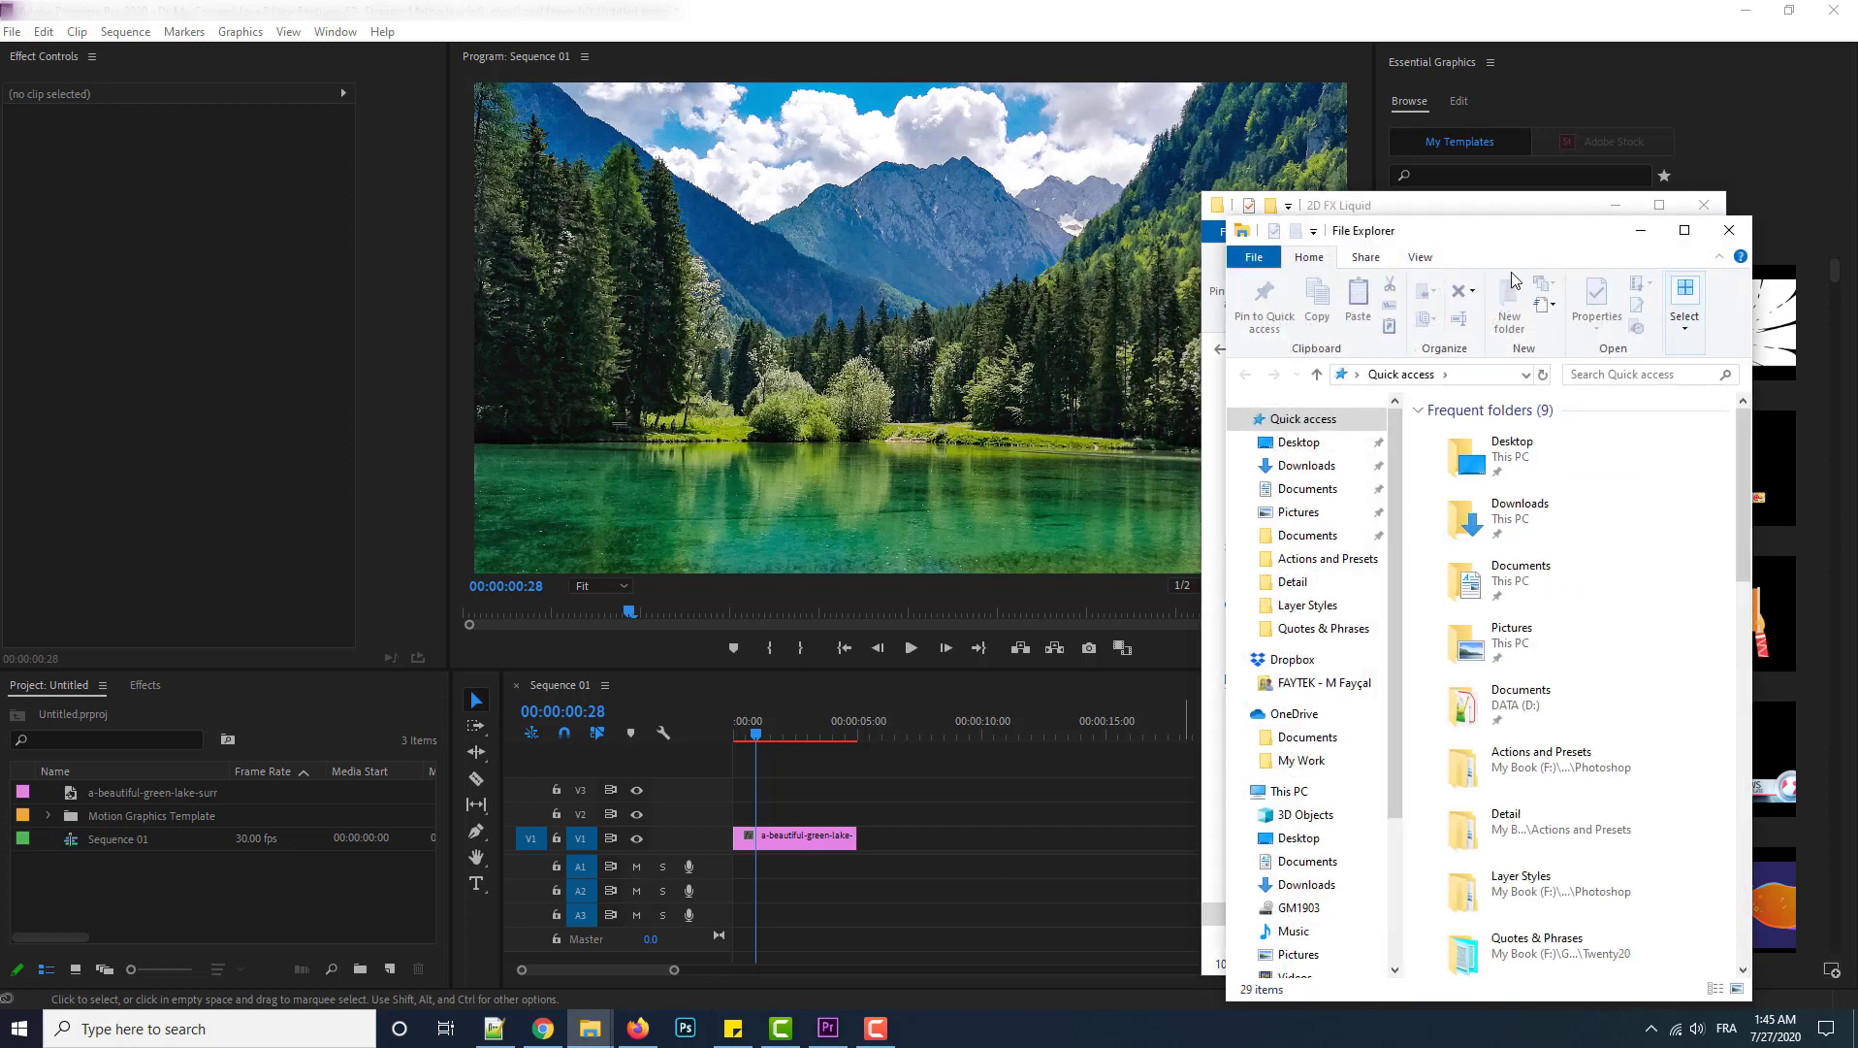
pyautogui.moveTo(1516, 234); pyautogui.dragTo(711, 185)
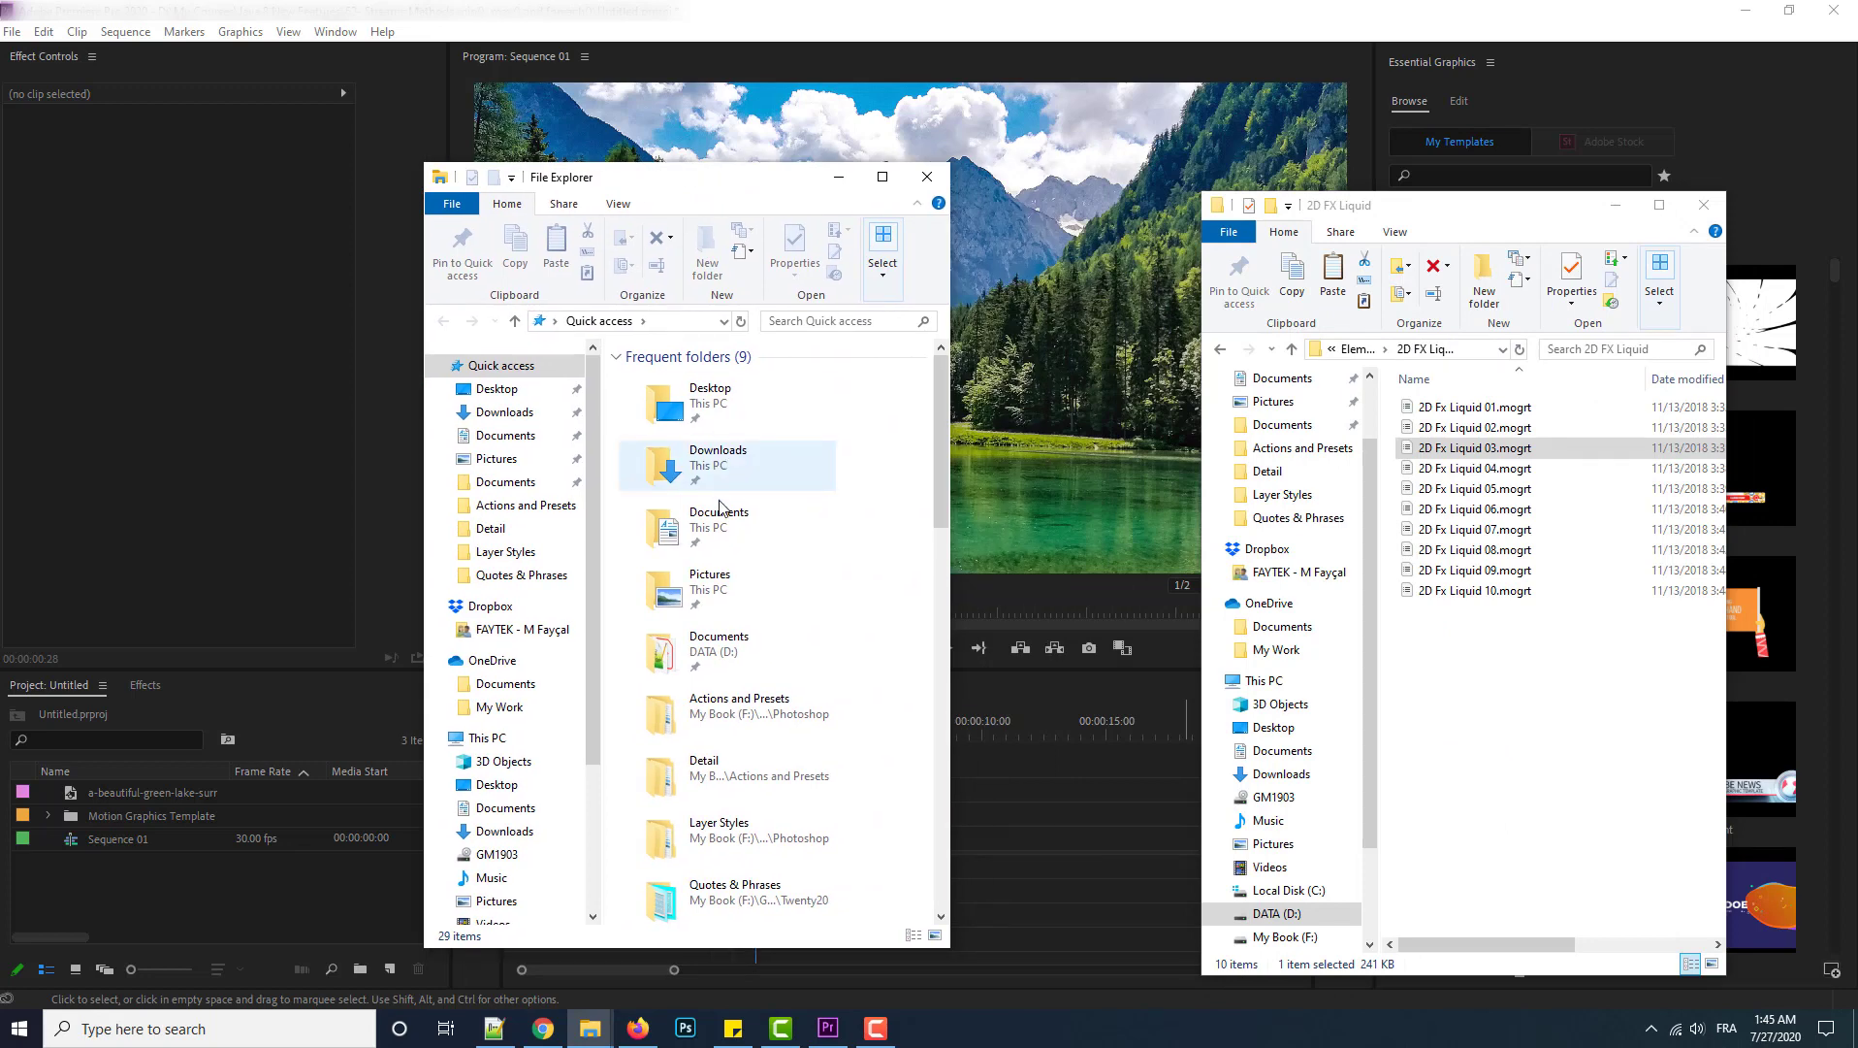
# In the second File Explorer window, browse from Local Disk (C:) through Users and the user's profile folder to AppData.
pyautogui.scroll(-2, 506, 859)
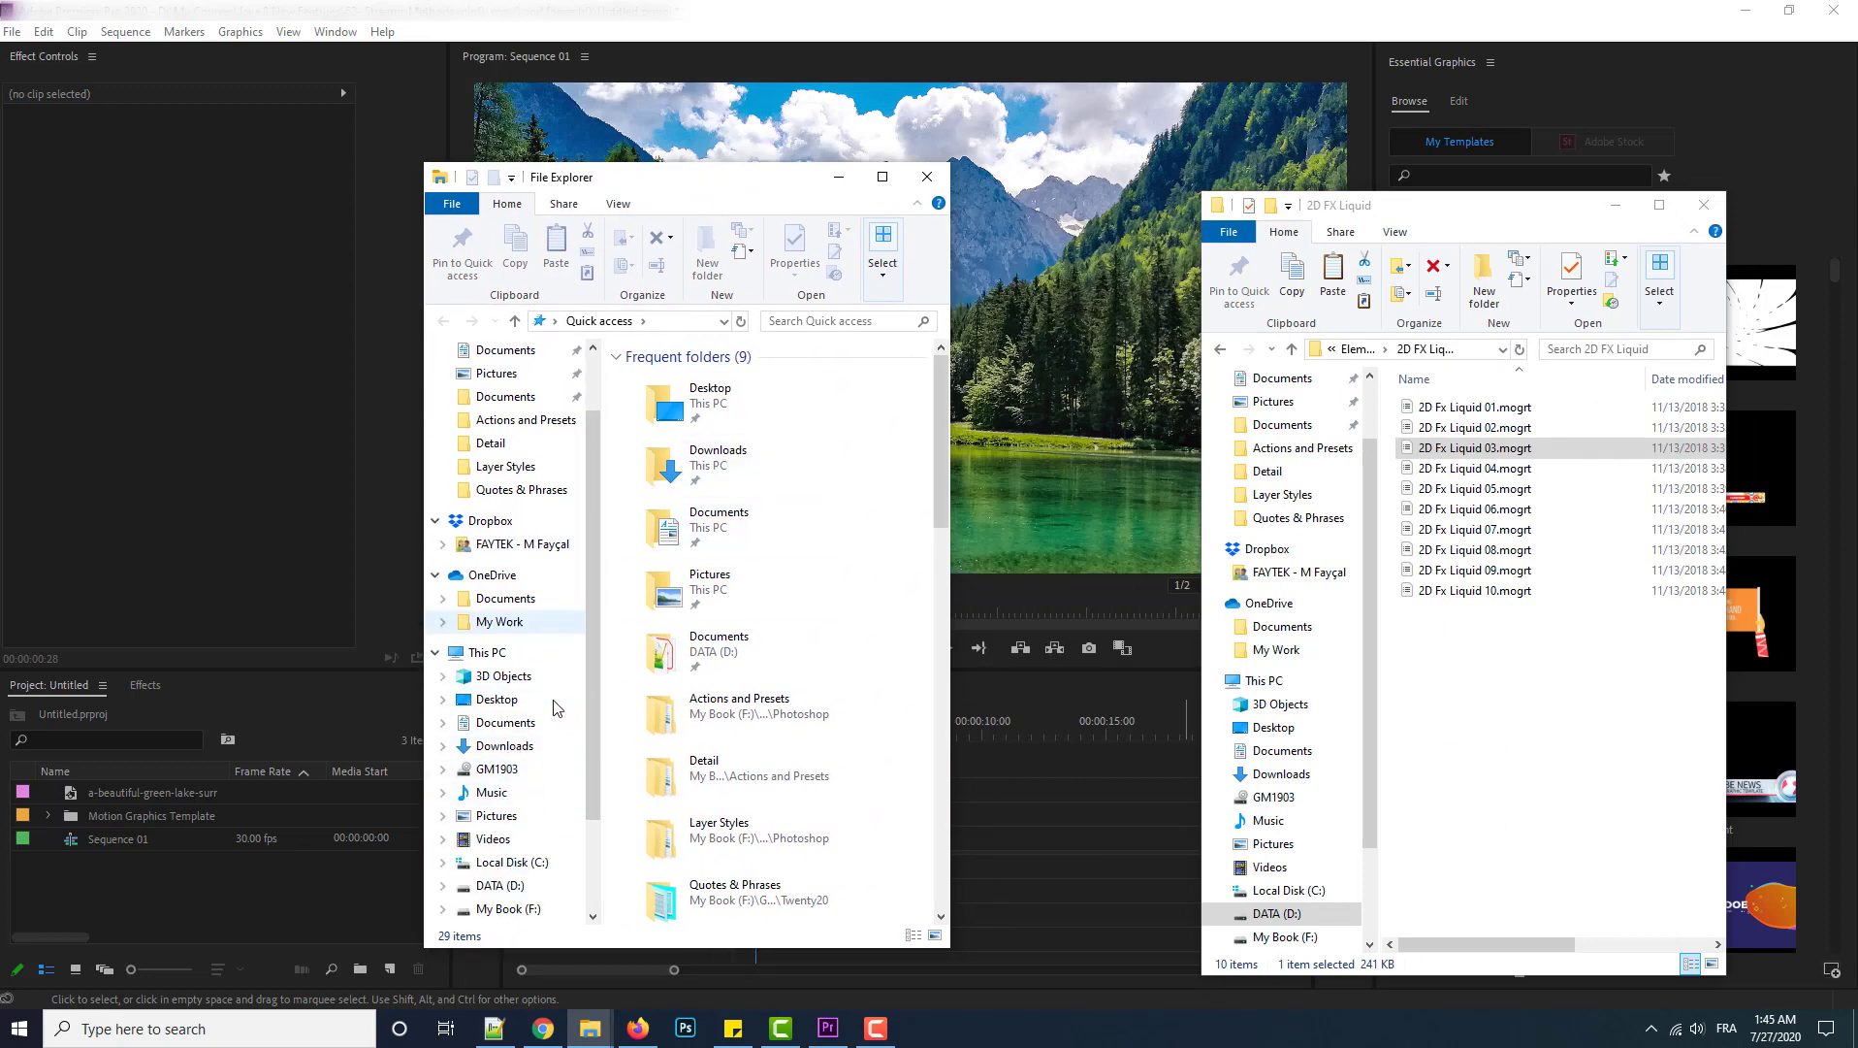
pyautogui.click(501, 862)
pyautogui.moveTo(763, 178); pyautogui.dragTo(539, 144)
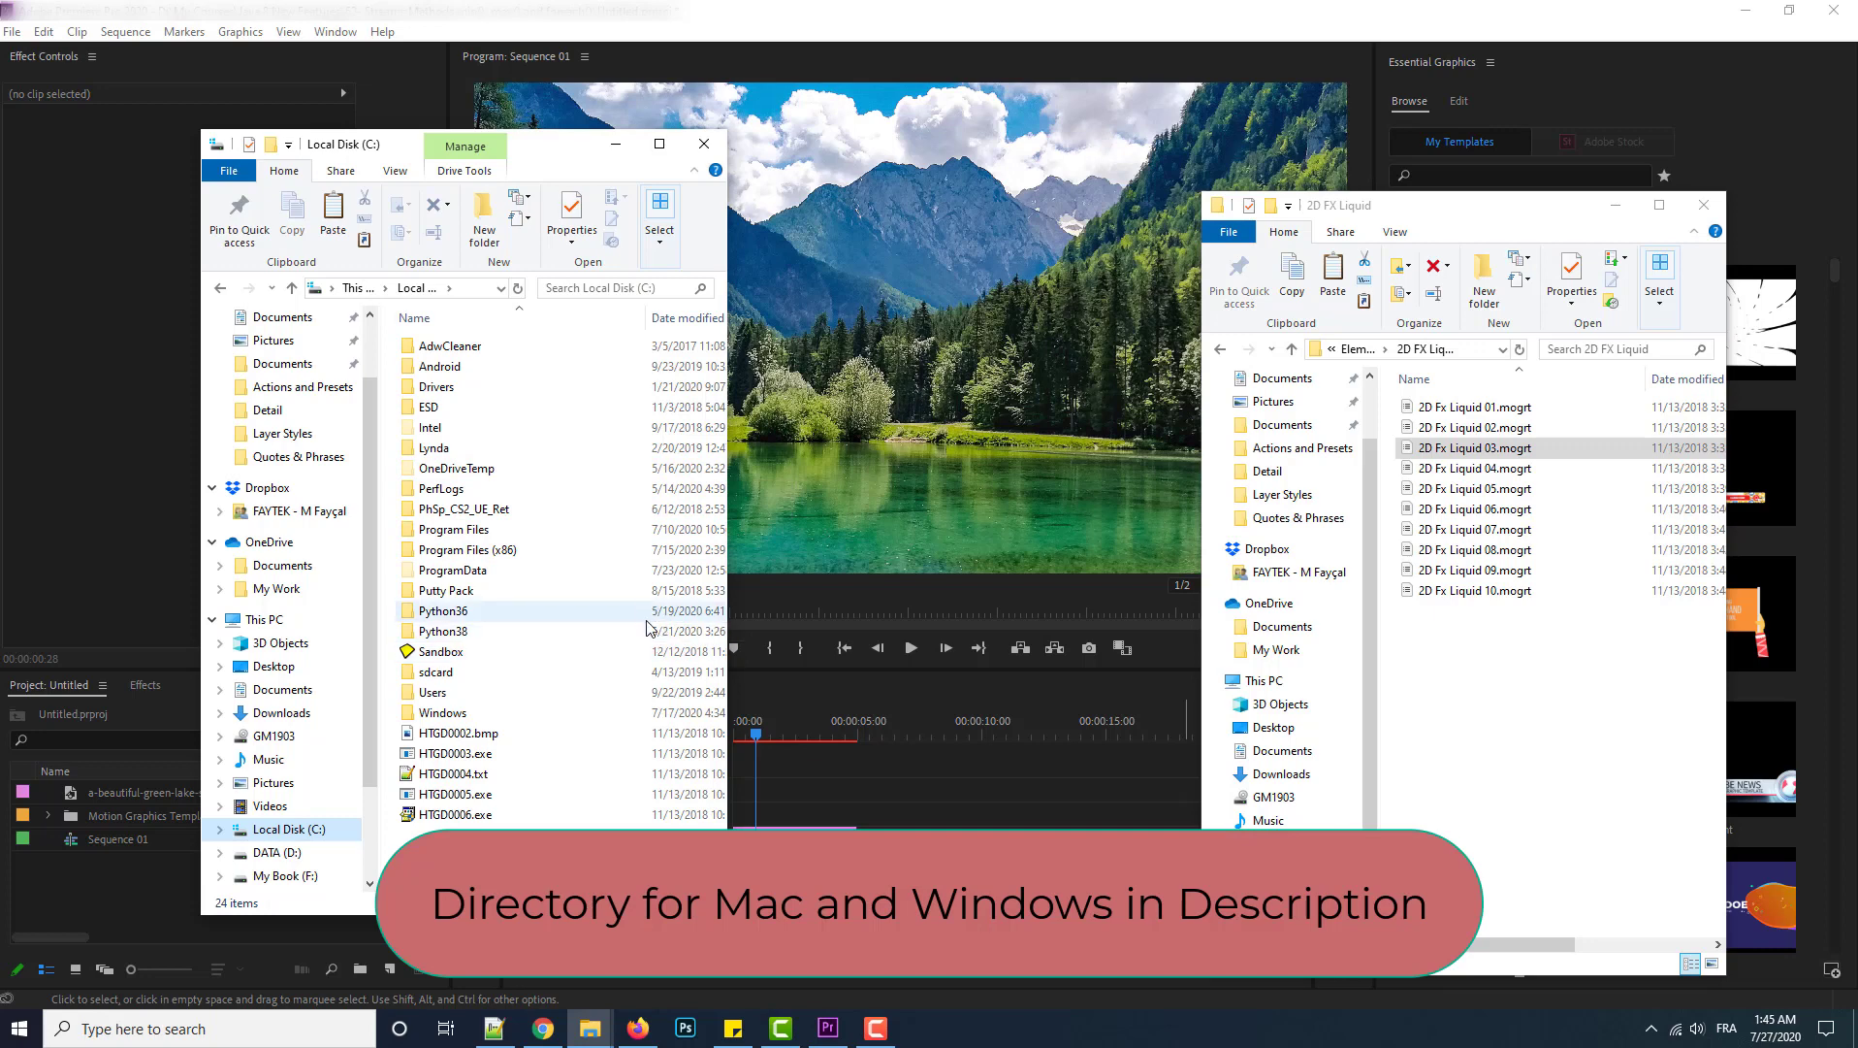
pyautogui.doubleClick(512, 695)
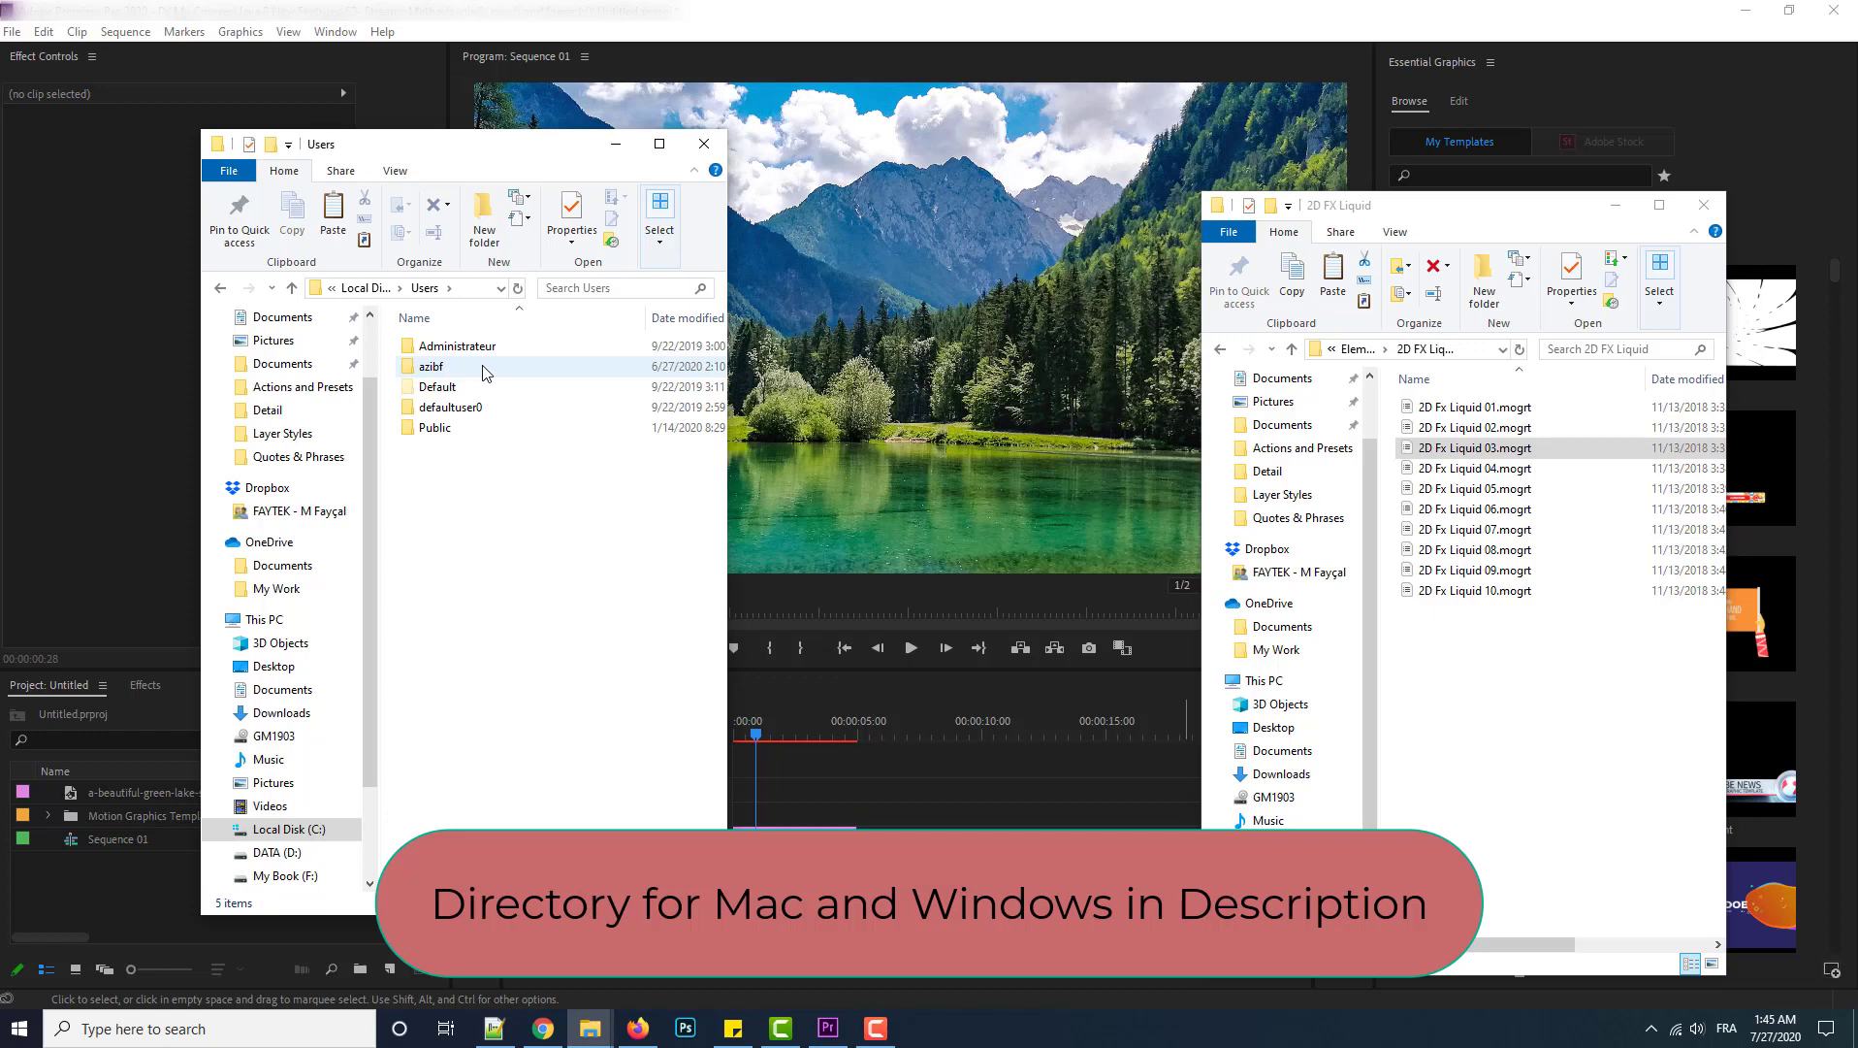
pyautogui.doubleClick(485, 370)
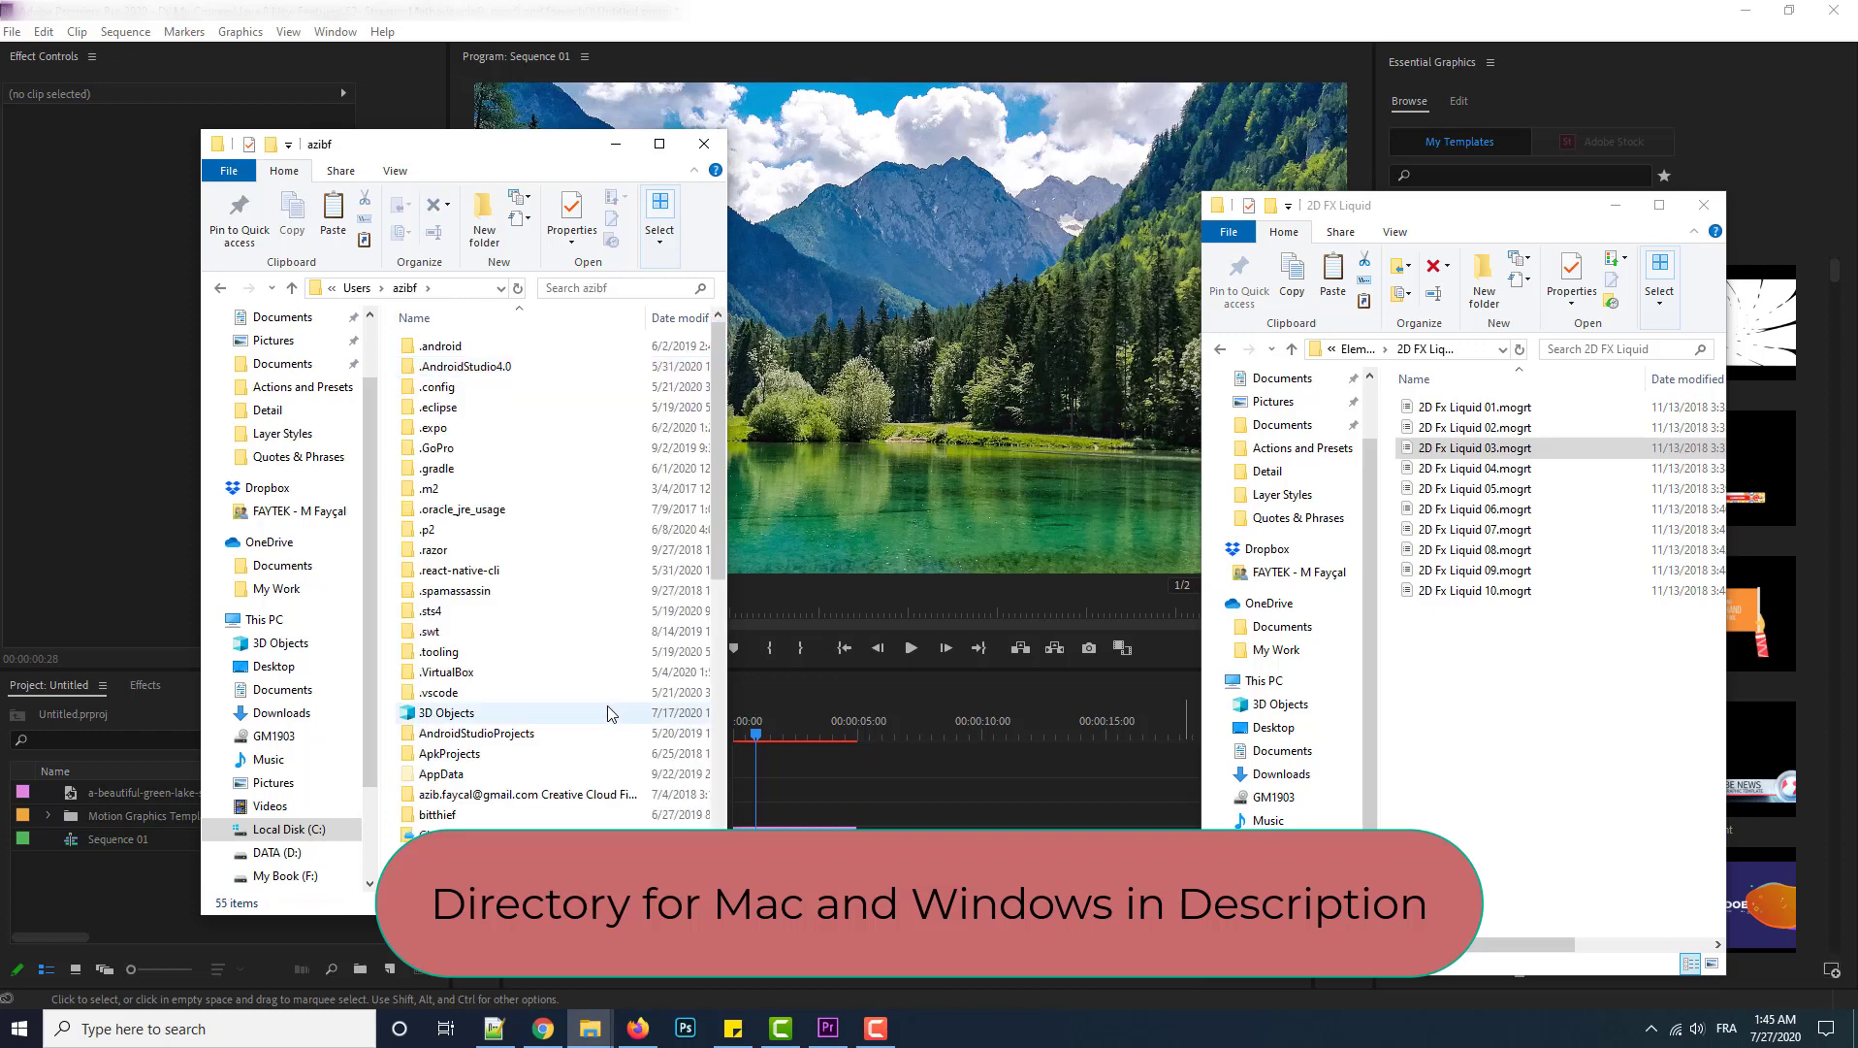
pyautogui.scroll(-1, 556, 580)
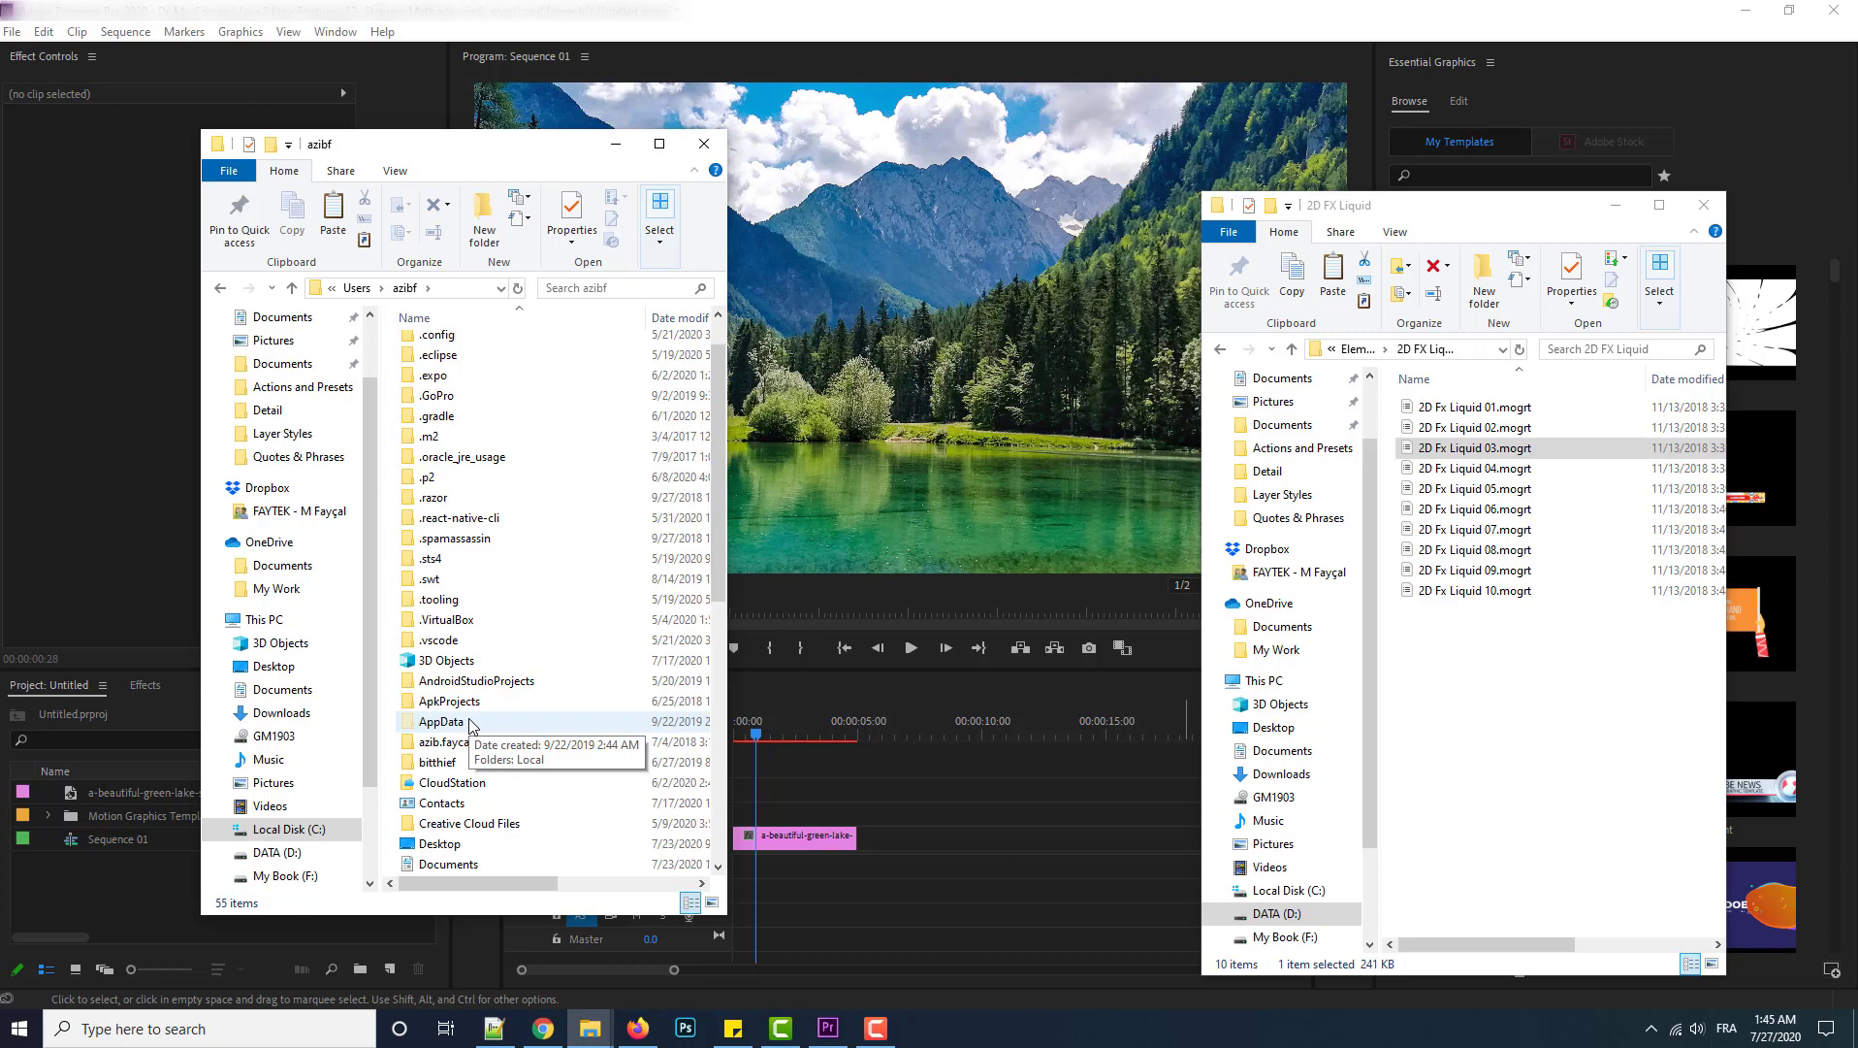
pyautogui.doubleClick(469, 722)
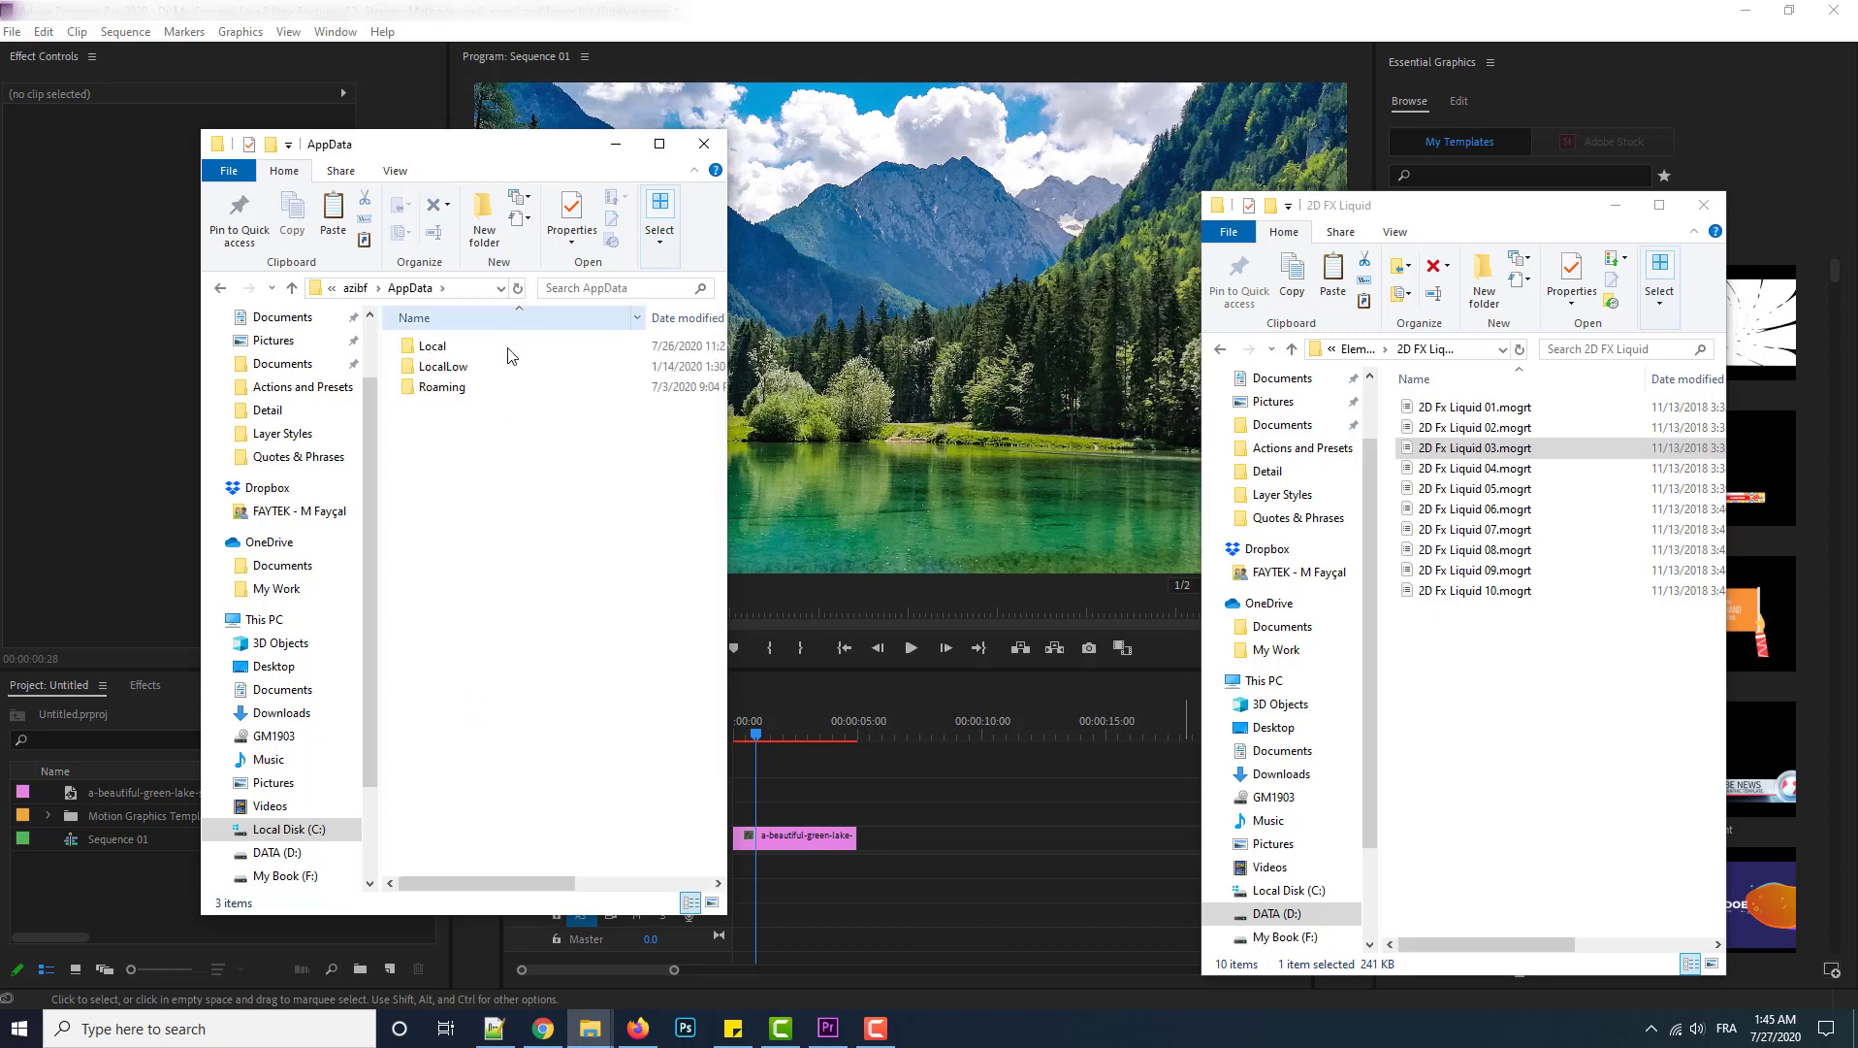
# Open the Motion Graphics Templates folder under Roaming > Adobe > Common.
pyautogui.click(465, 388)
pyautogui.doubleClick(465, 390)
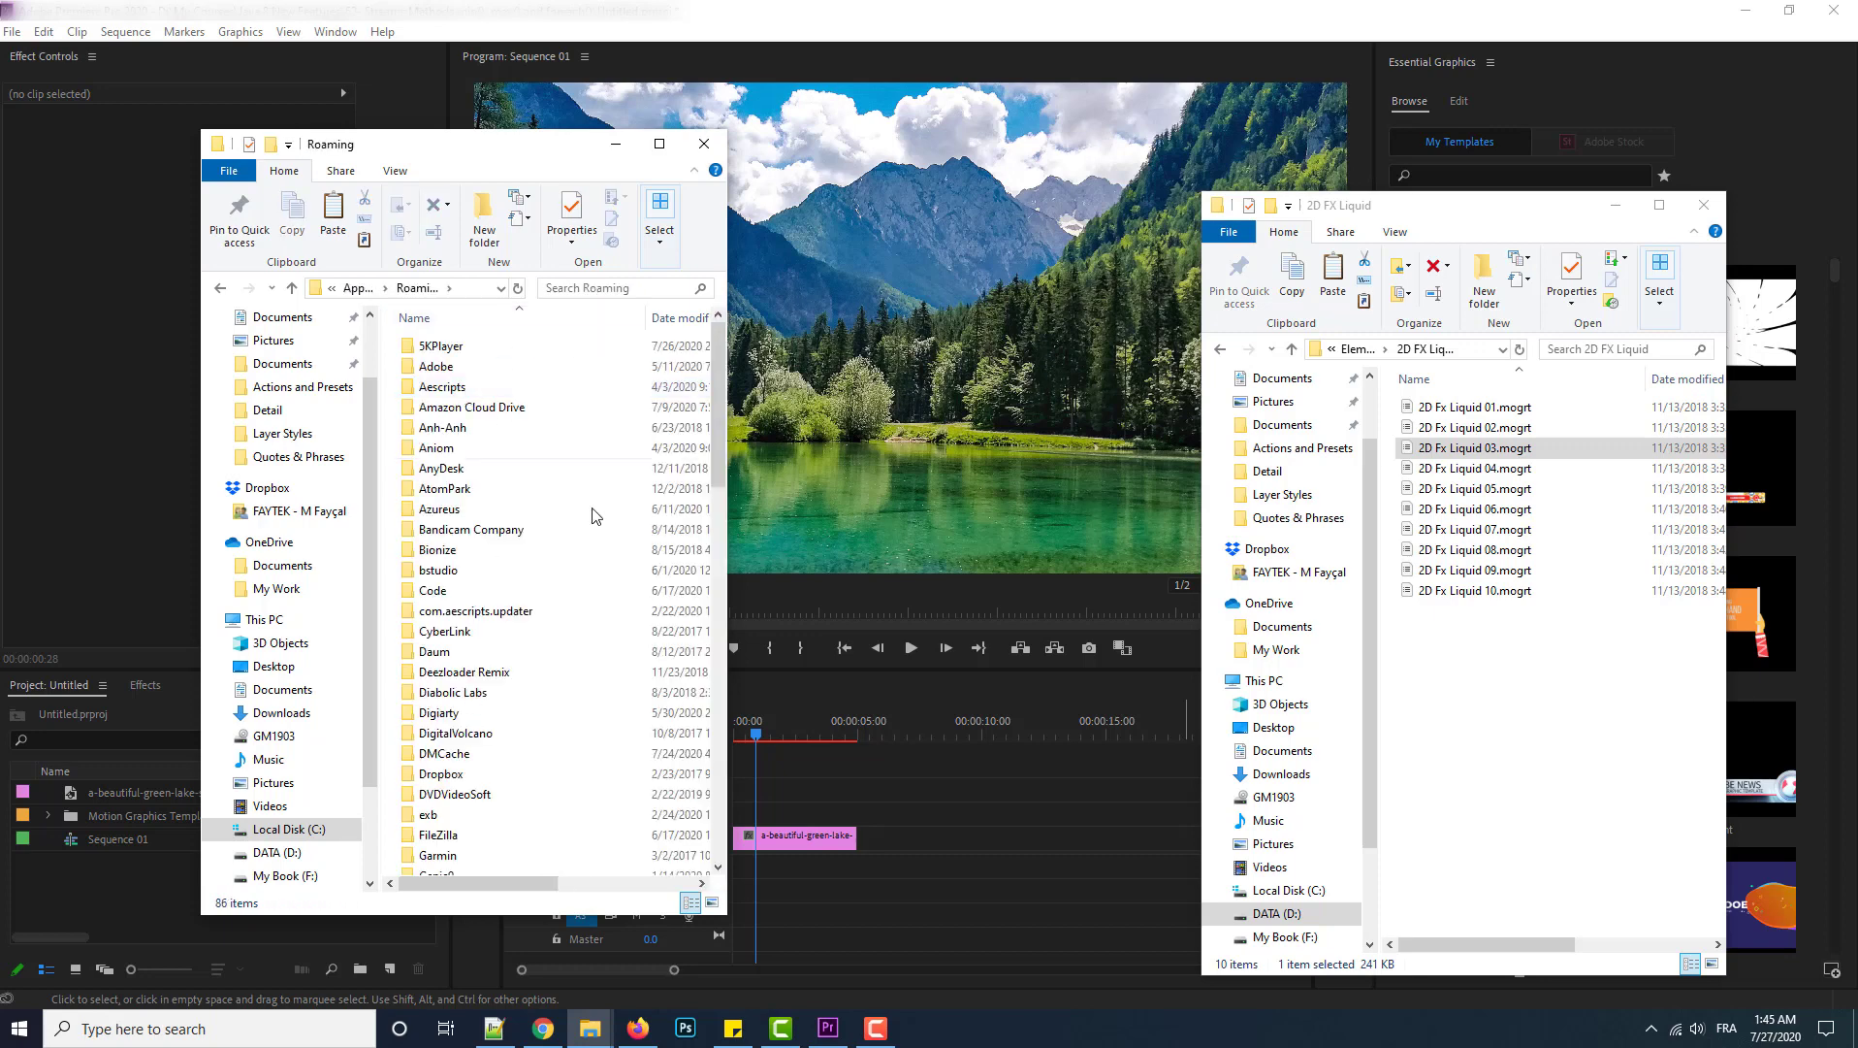
pyautogui.doubleClick(466, 369)
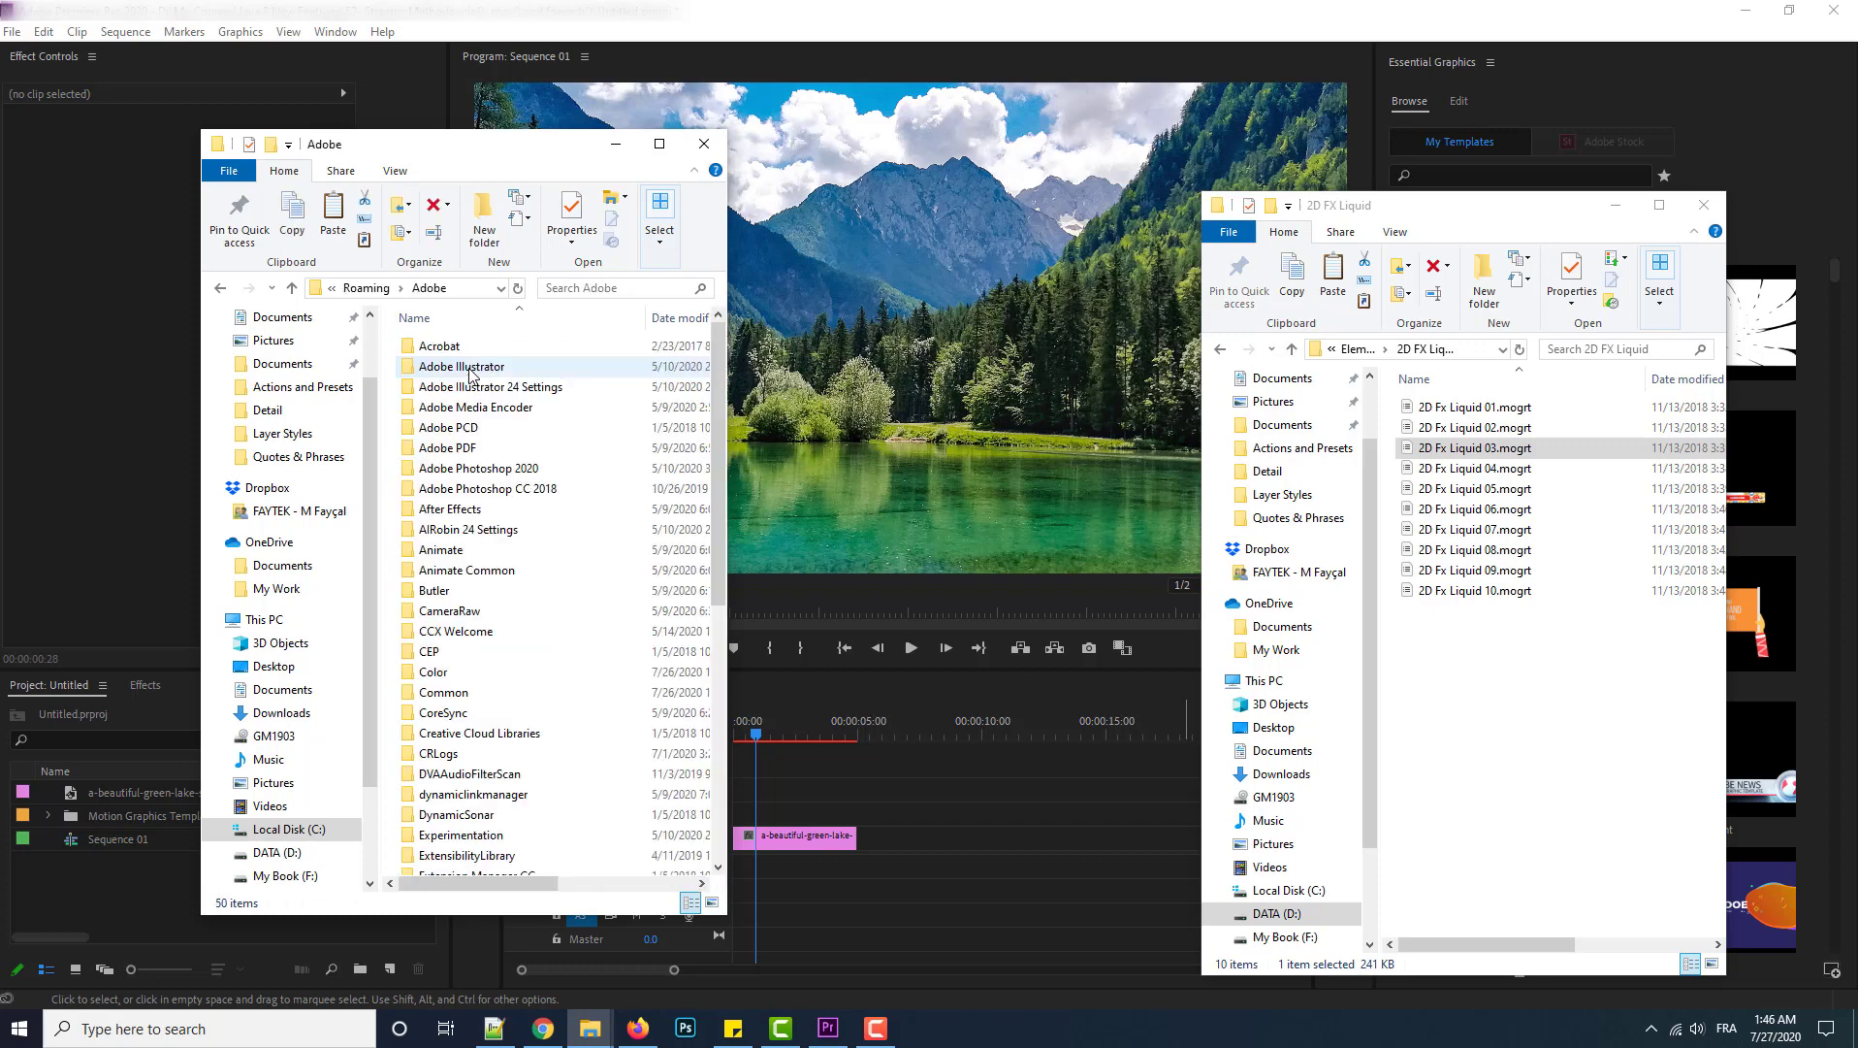
pyautogui.doubleClick(473, 693)
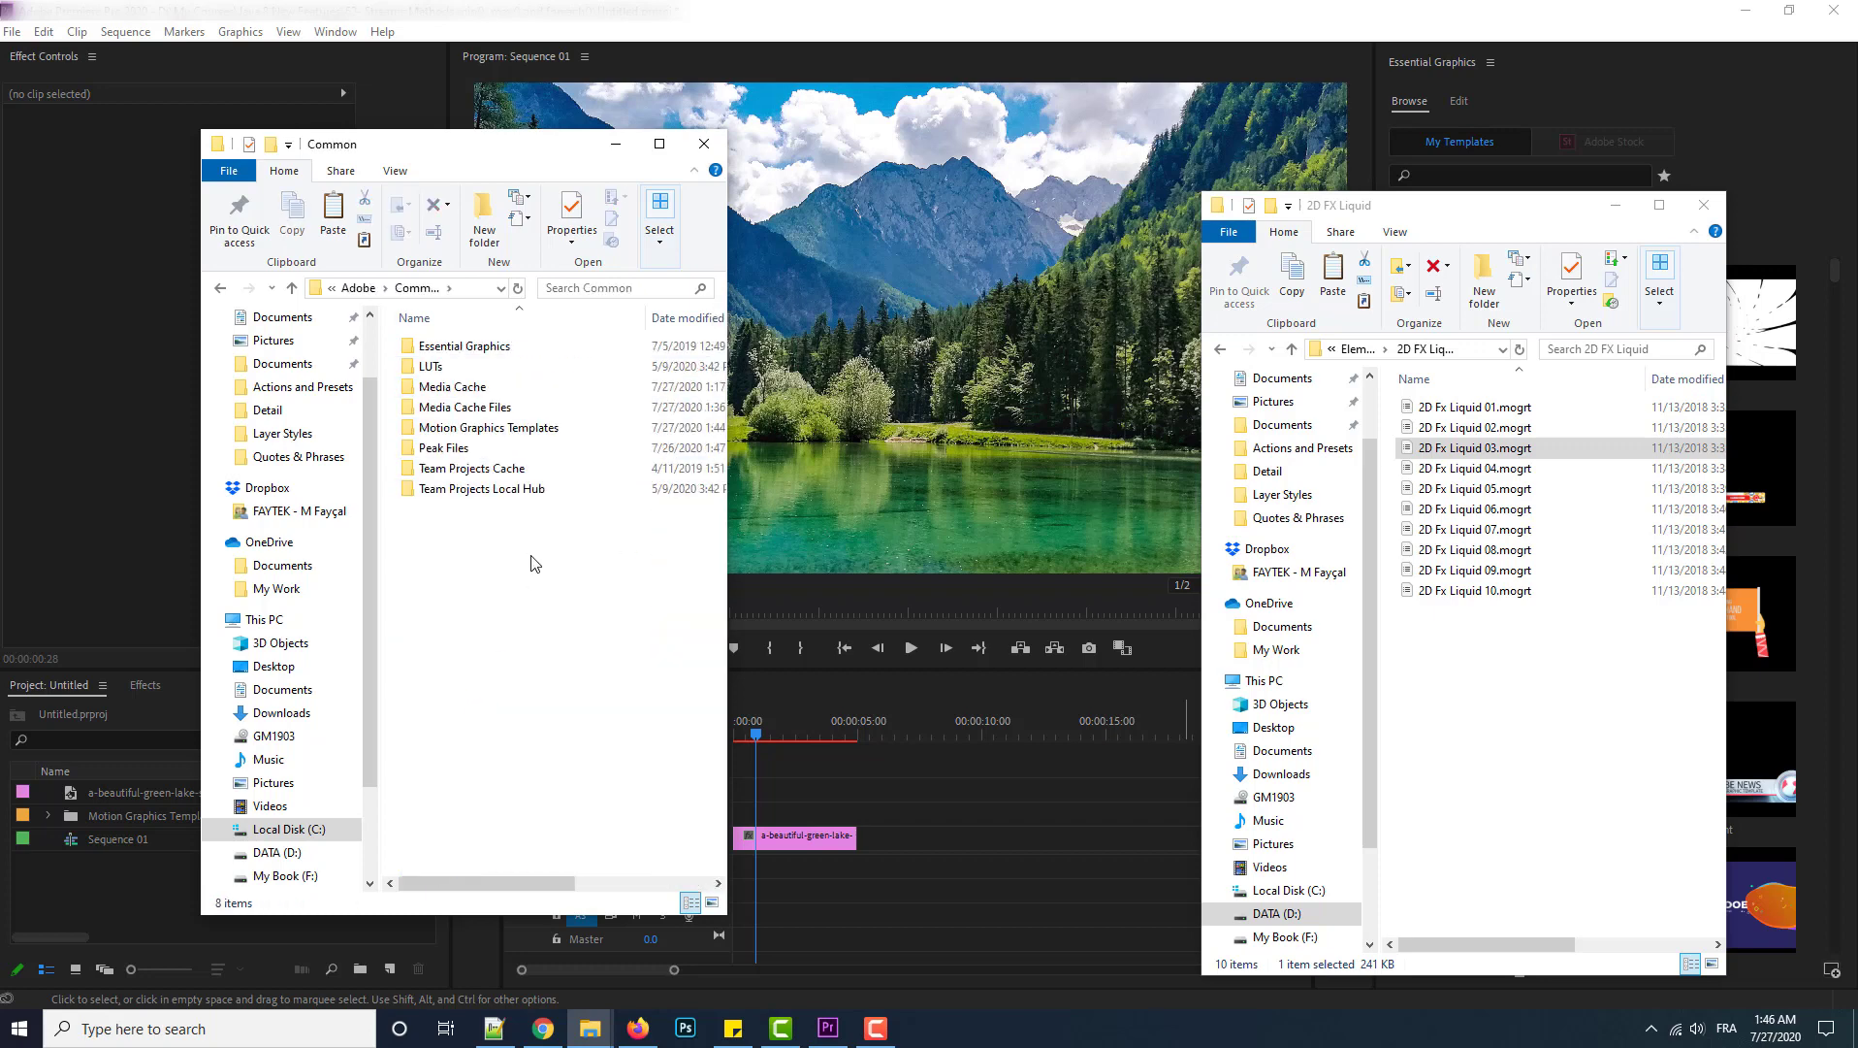
pyautogui.doubleClick(505, 436)
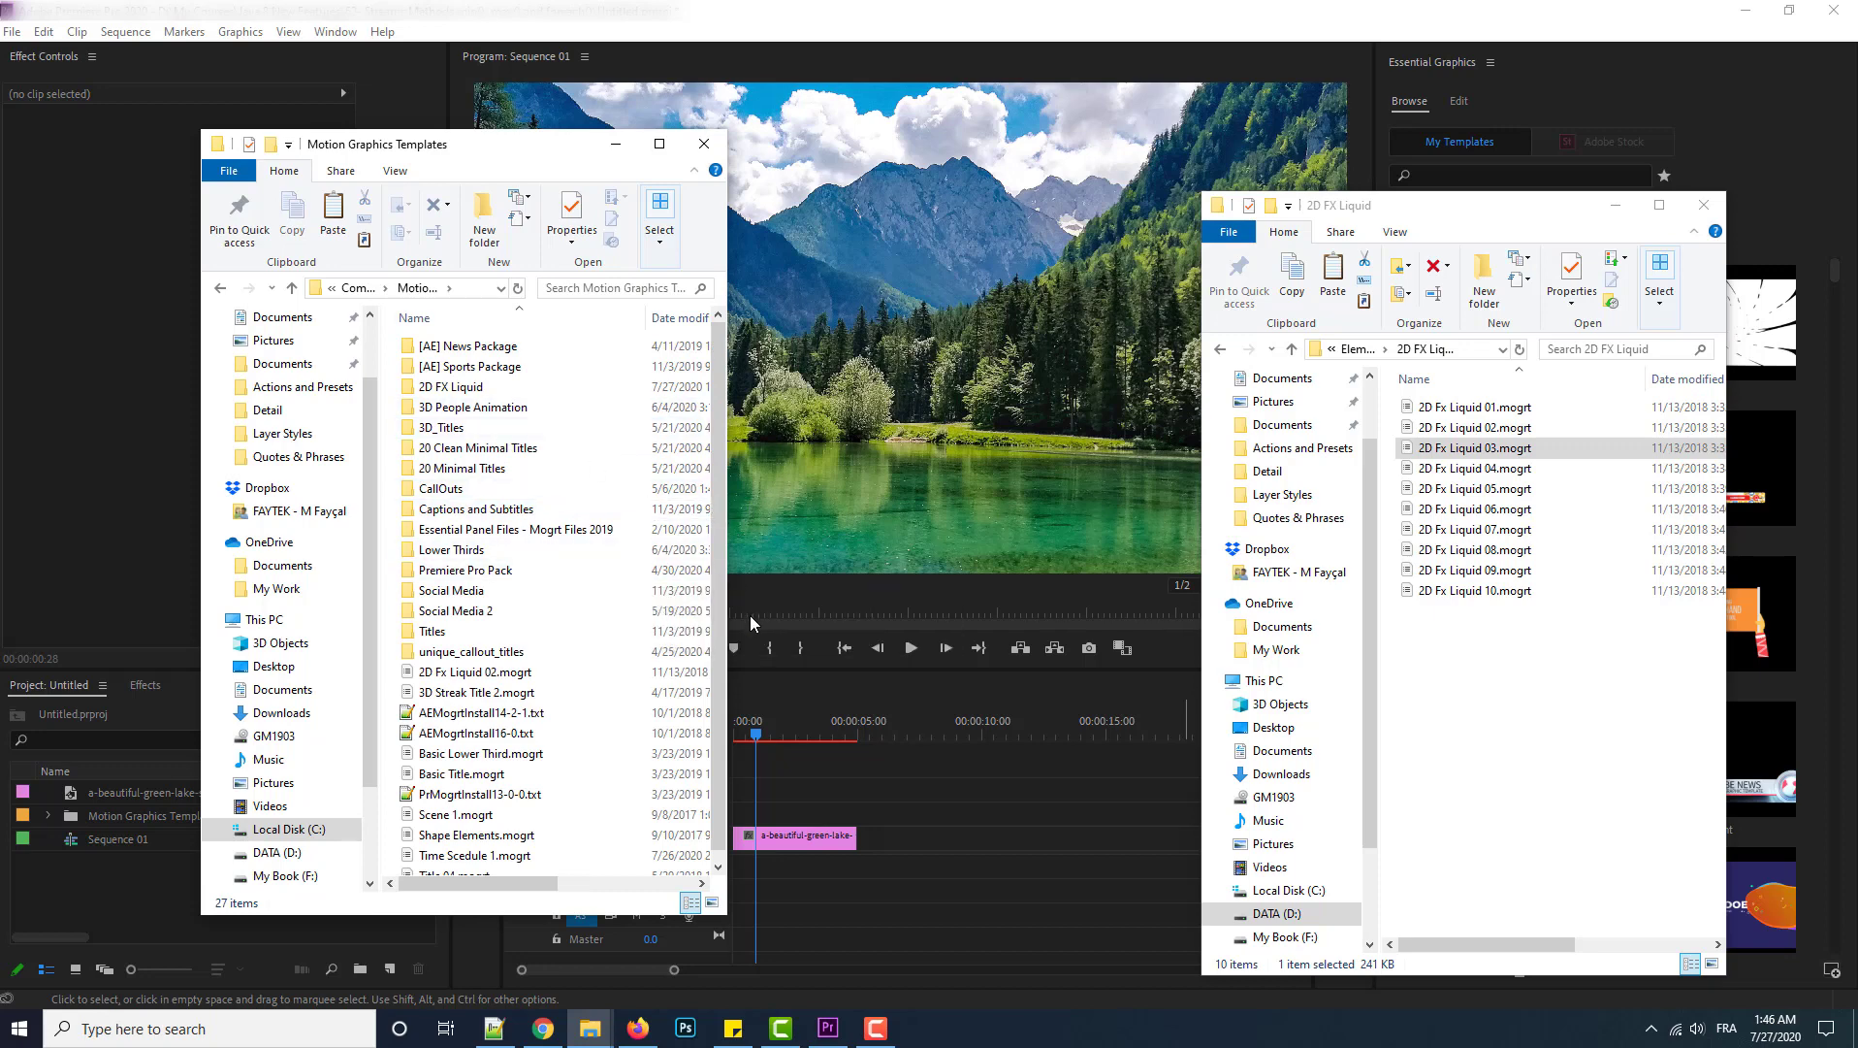
# Look through the templates folder, check the contents of its 2D FX Liquid subfolder, and return to Motion Graphics Templates.
pyautogui.scroll(-1, 552, 579)
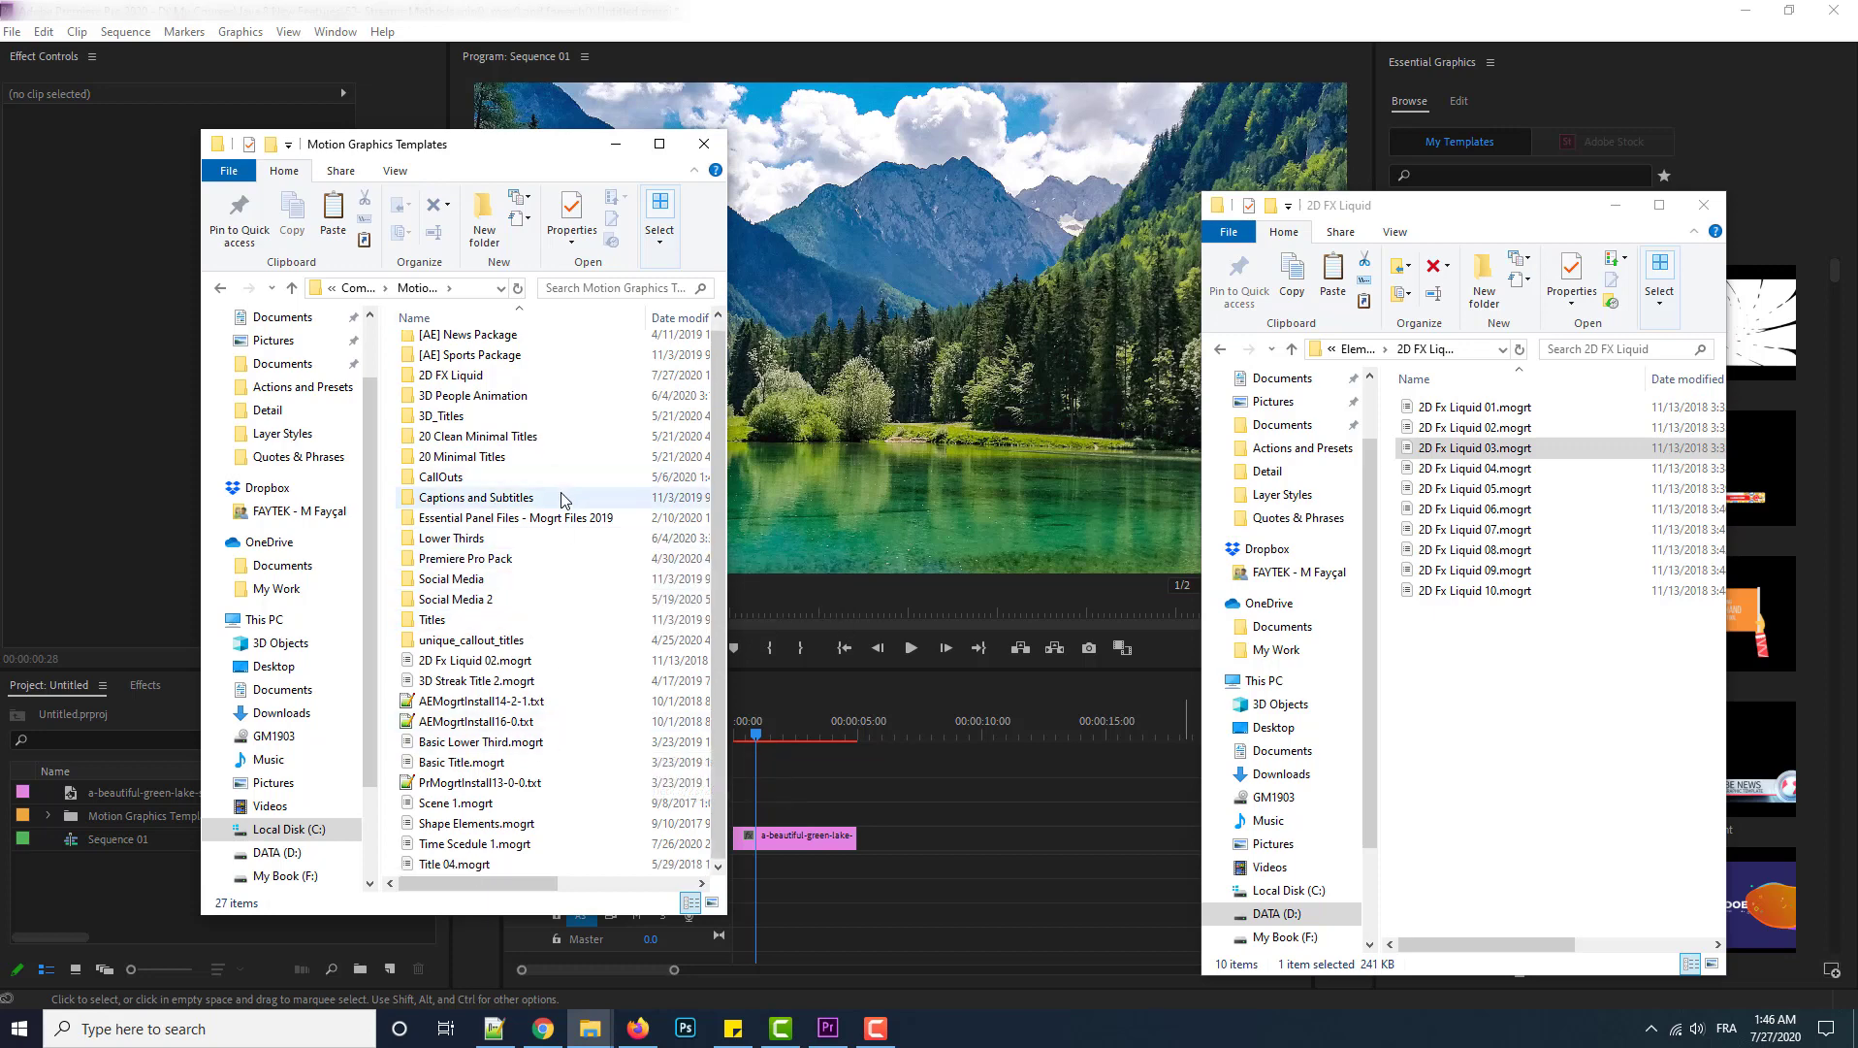
pyautogui.scroll(1, 720, 538)
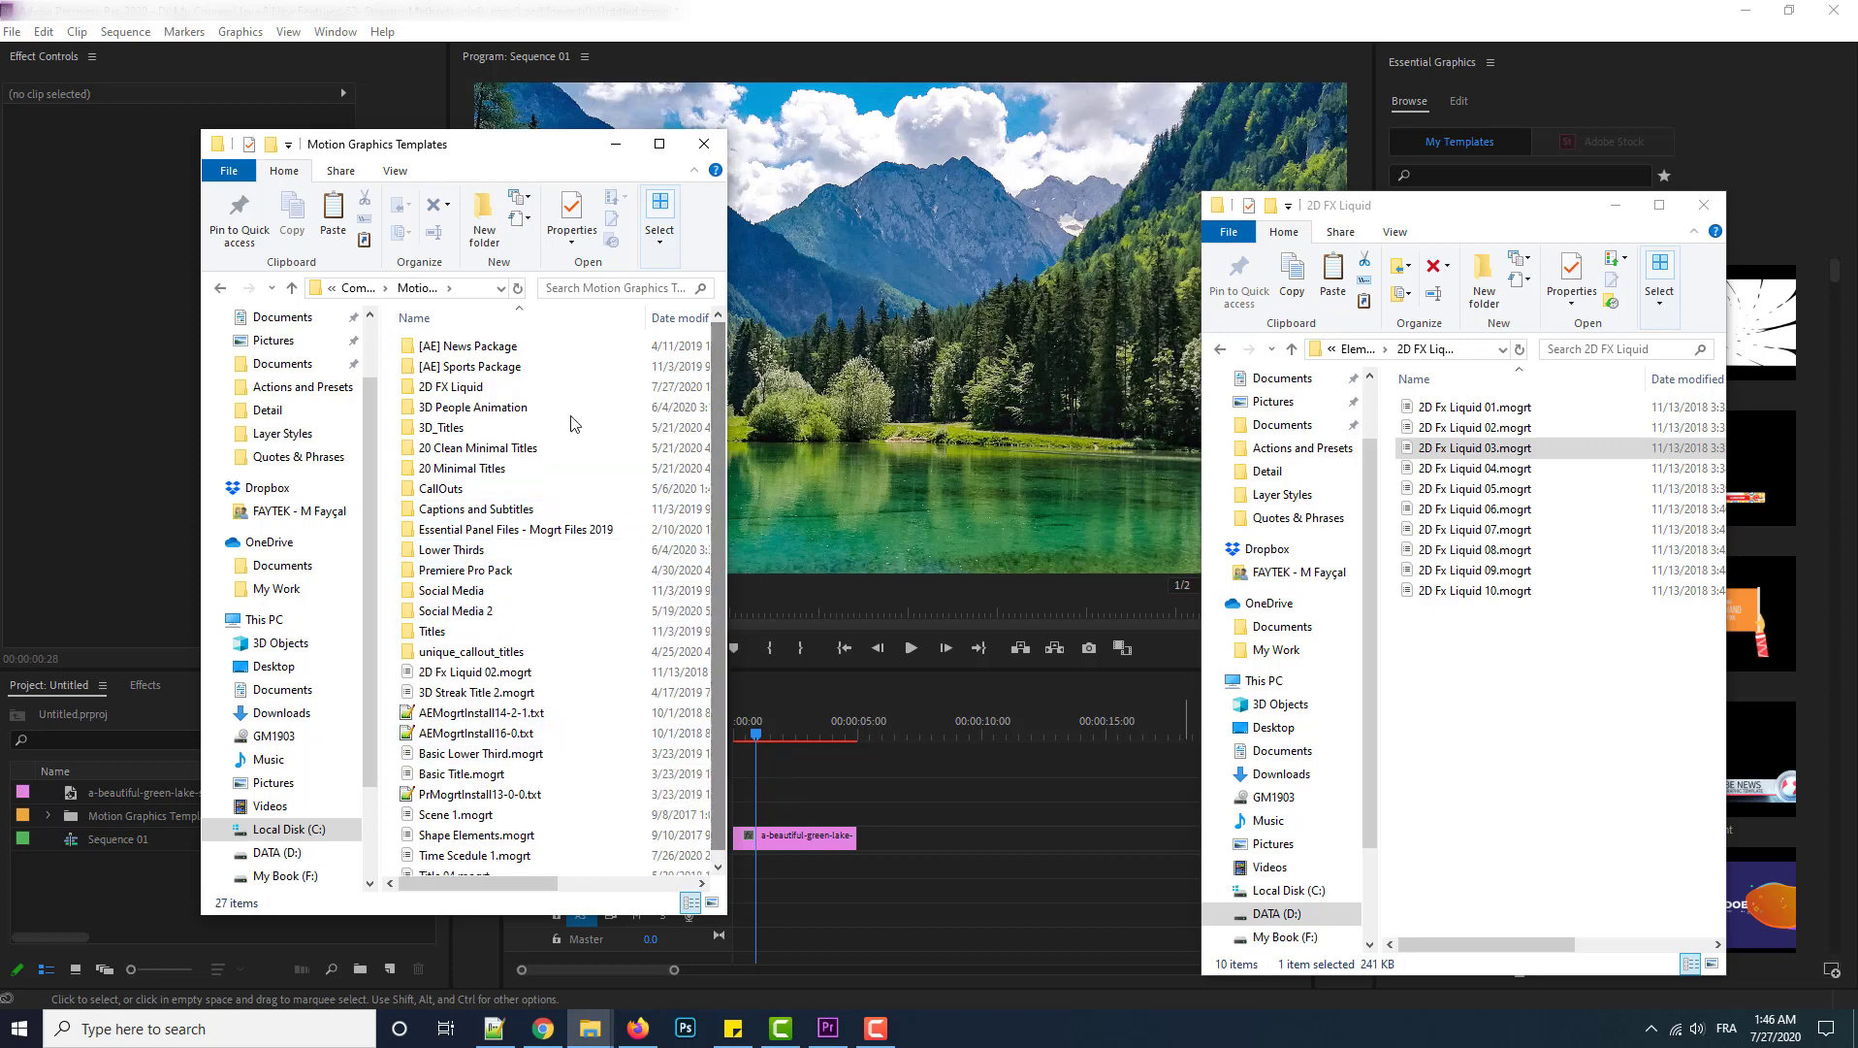
pyautogui.doubleClick(452, 386)
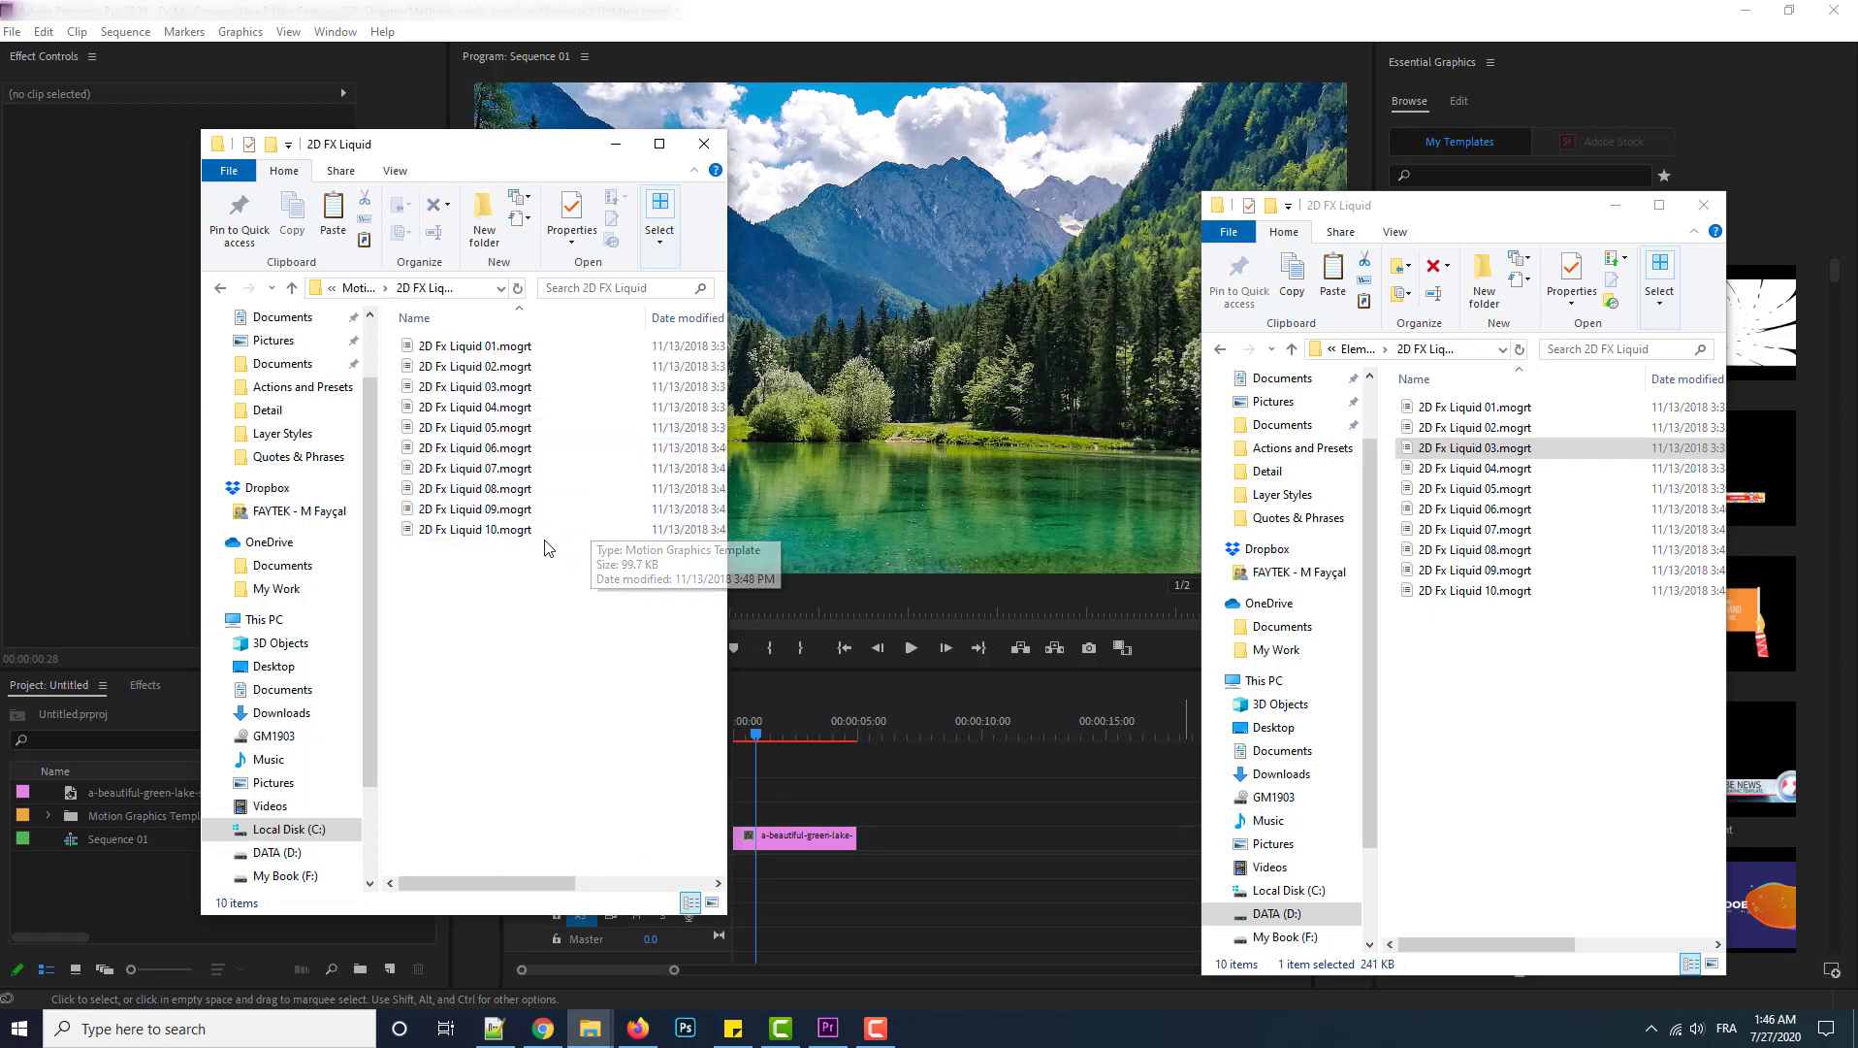
pyautogui.click(359, 288)
# Paste 2D Fx Liquid 03.mogrt into the Motion Graphics Templates folder and permanently delete the 2D FX Liquid subfolder there.
pyautogui.scroll(-1, 596, 771)
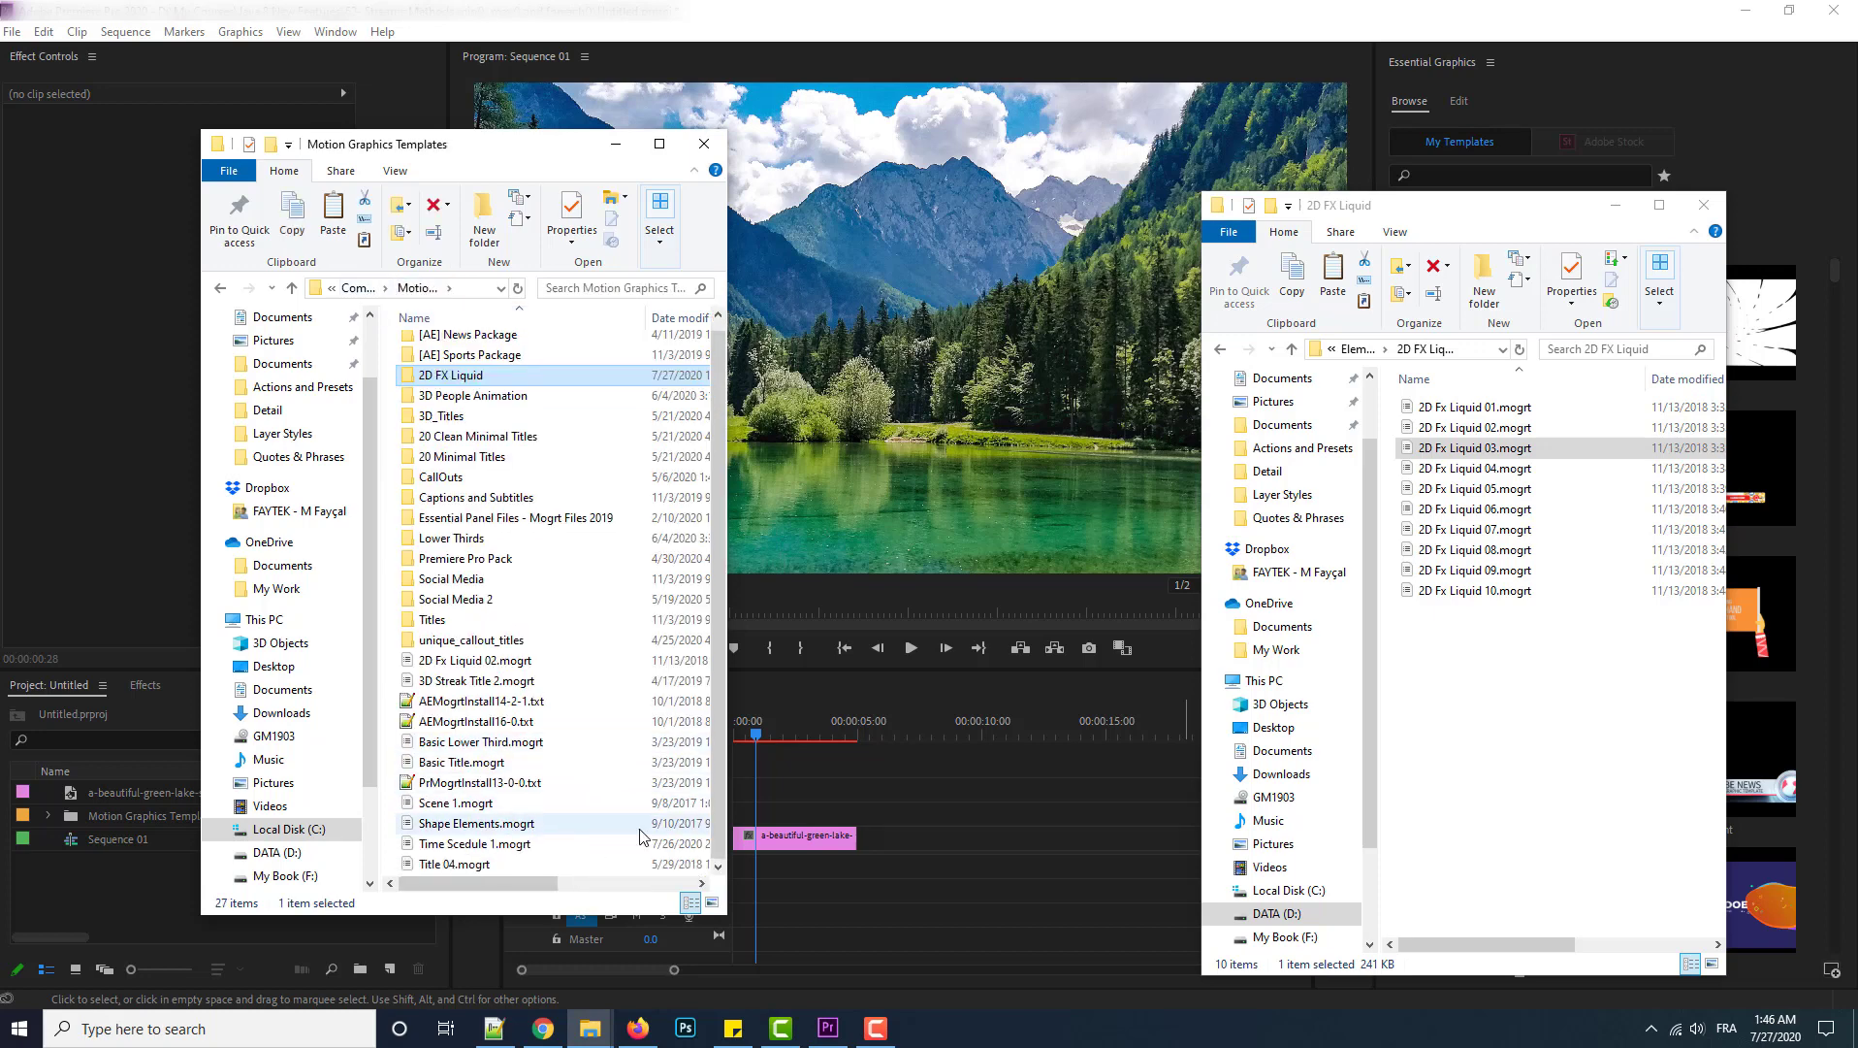
pyautogui.hotkey('ctrl', 'v')
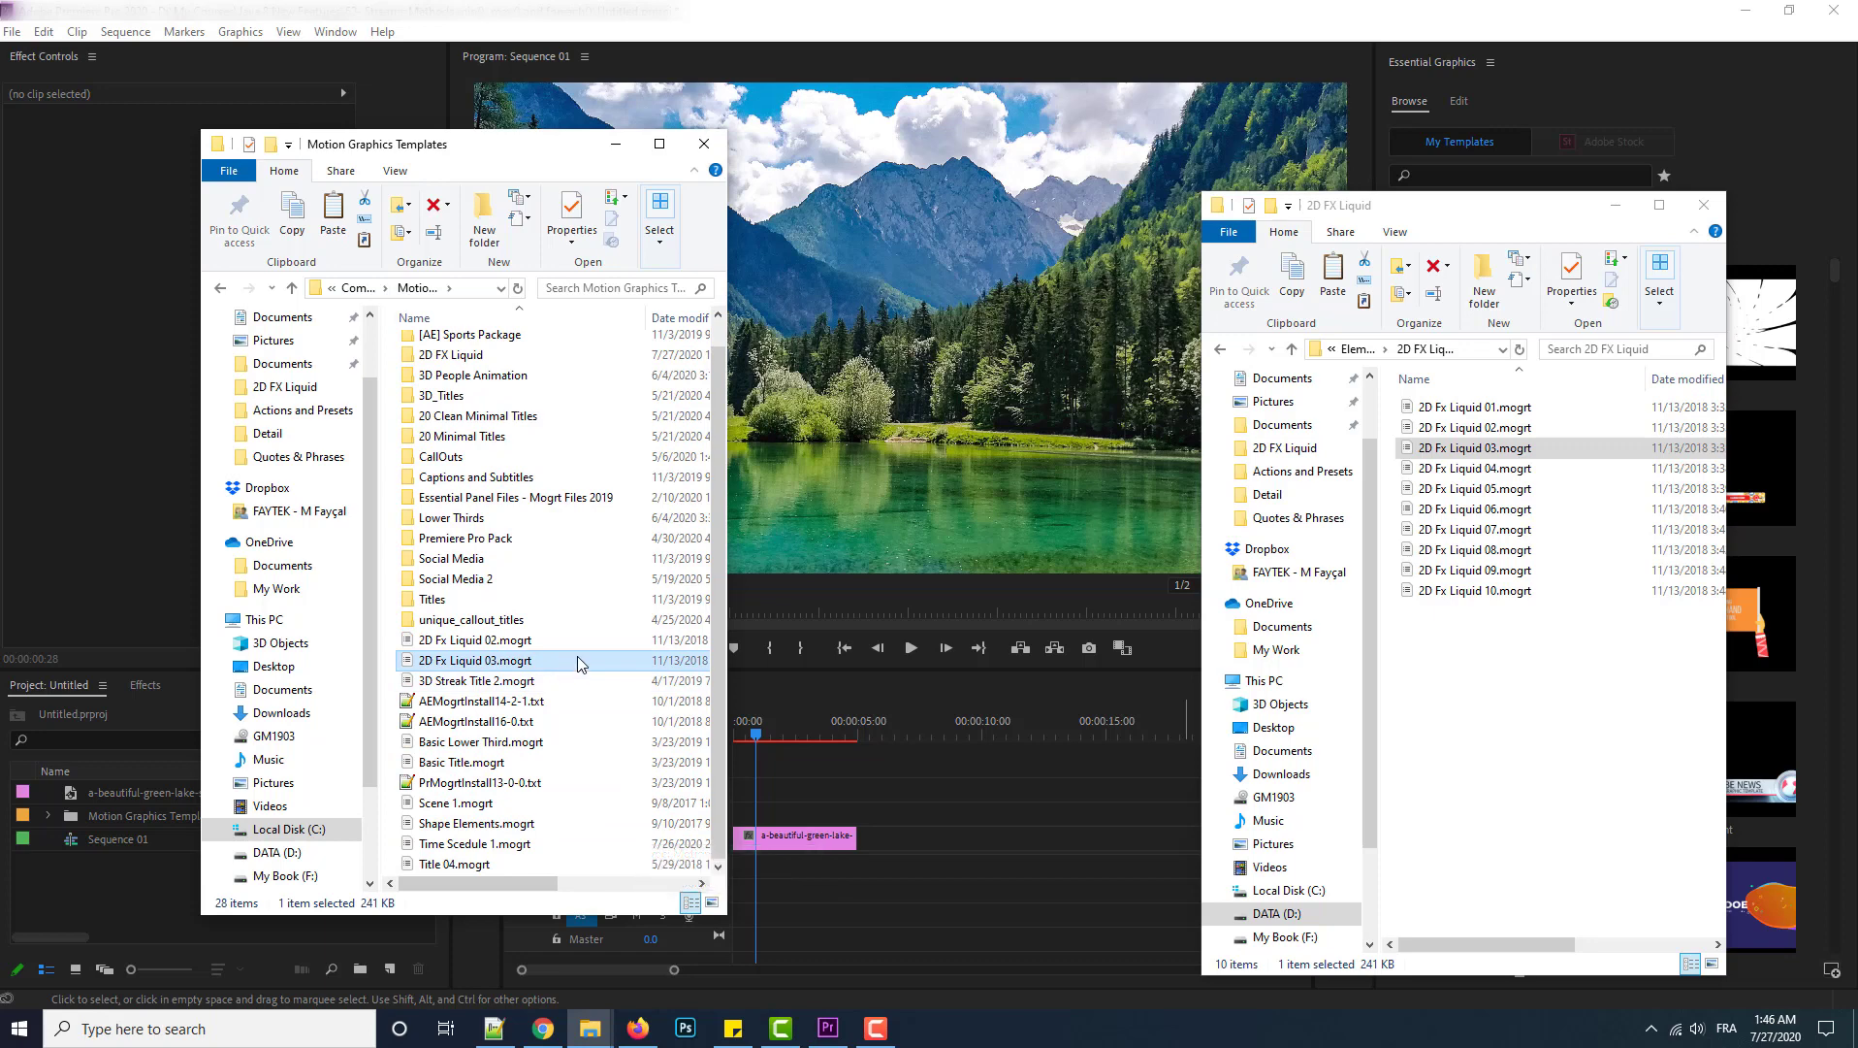
pyautogui.click(469, 388)
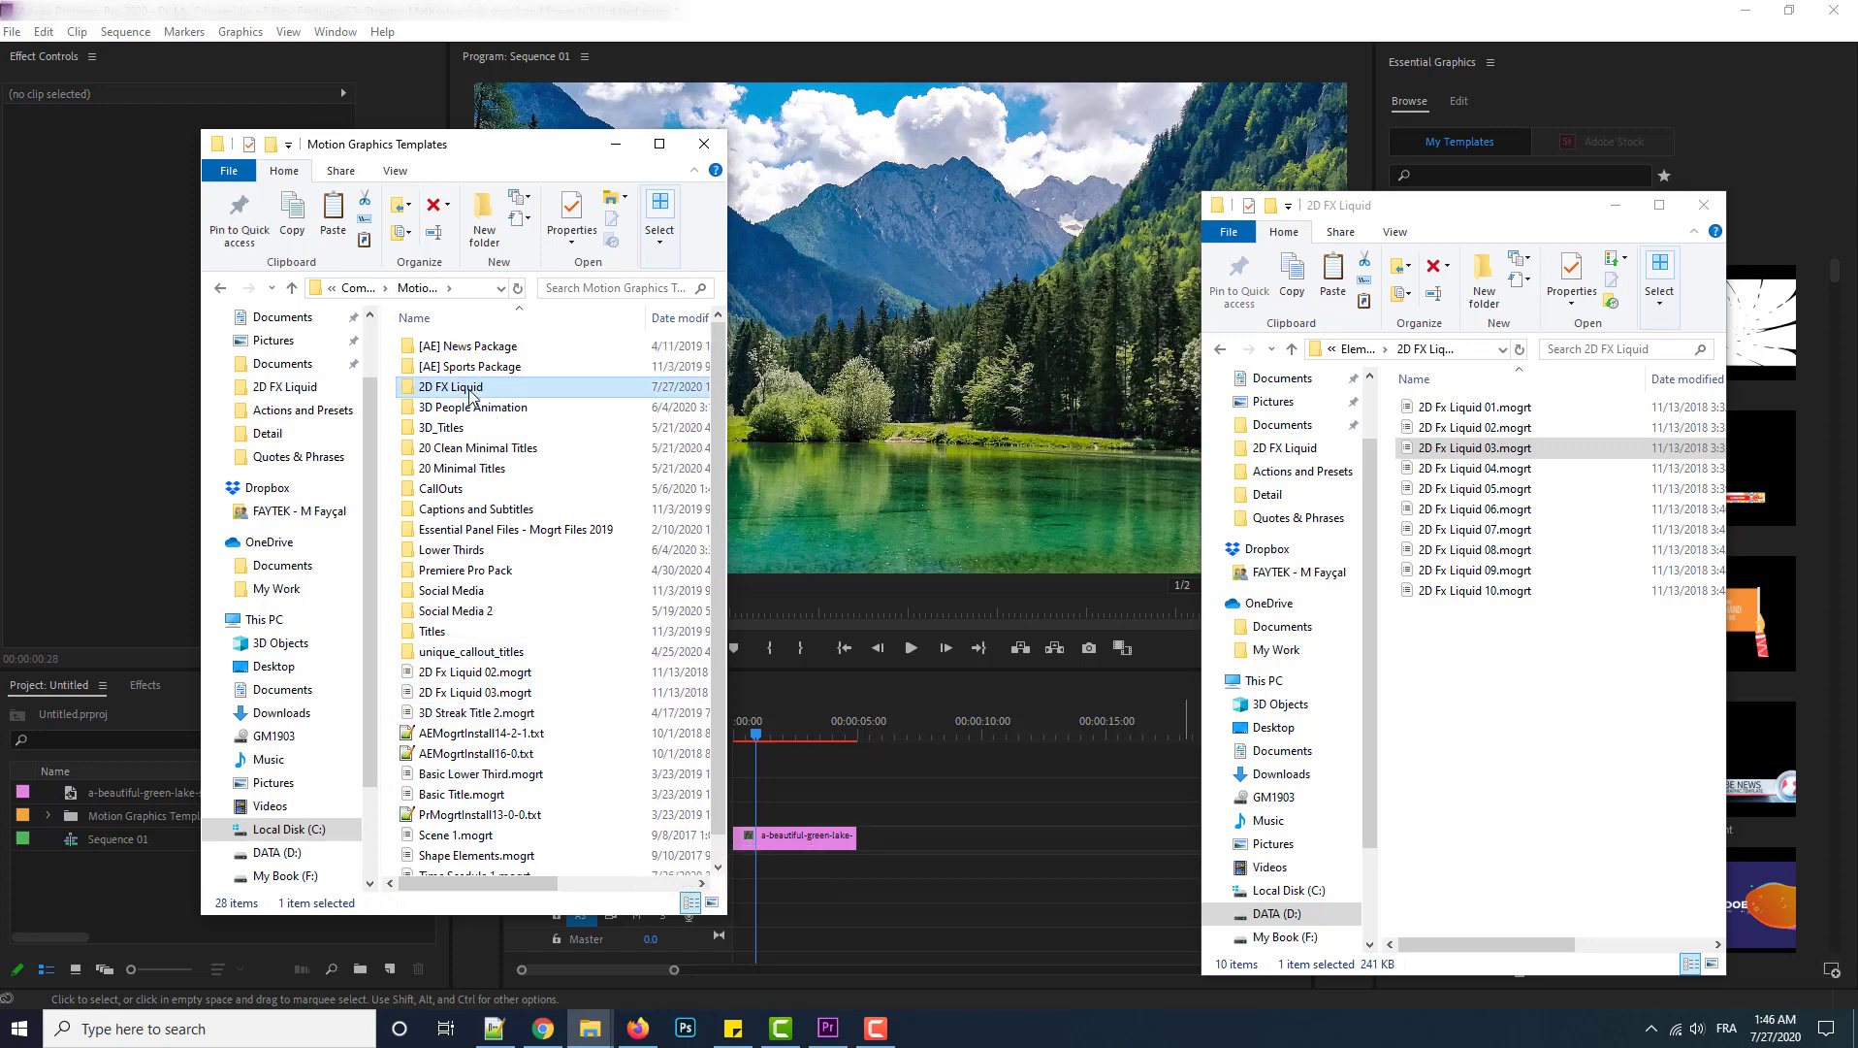
pyautogui.hotkey('shift', 'Delete')
pyautogui.press('Return')
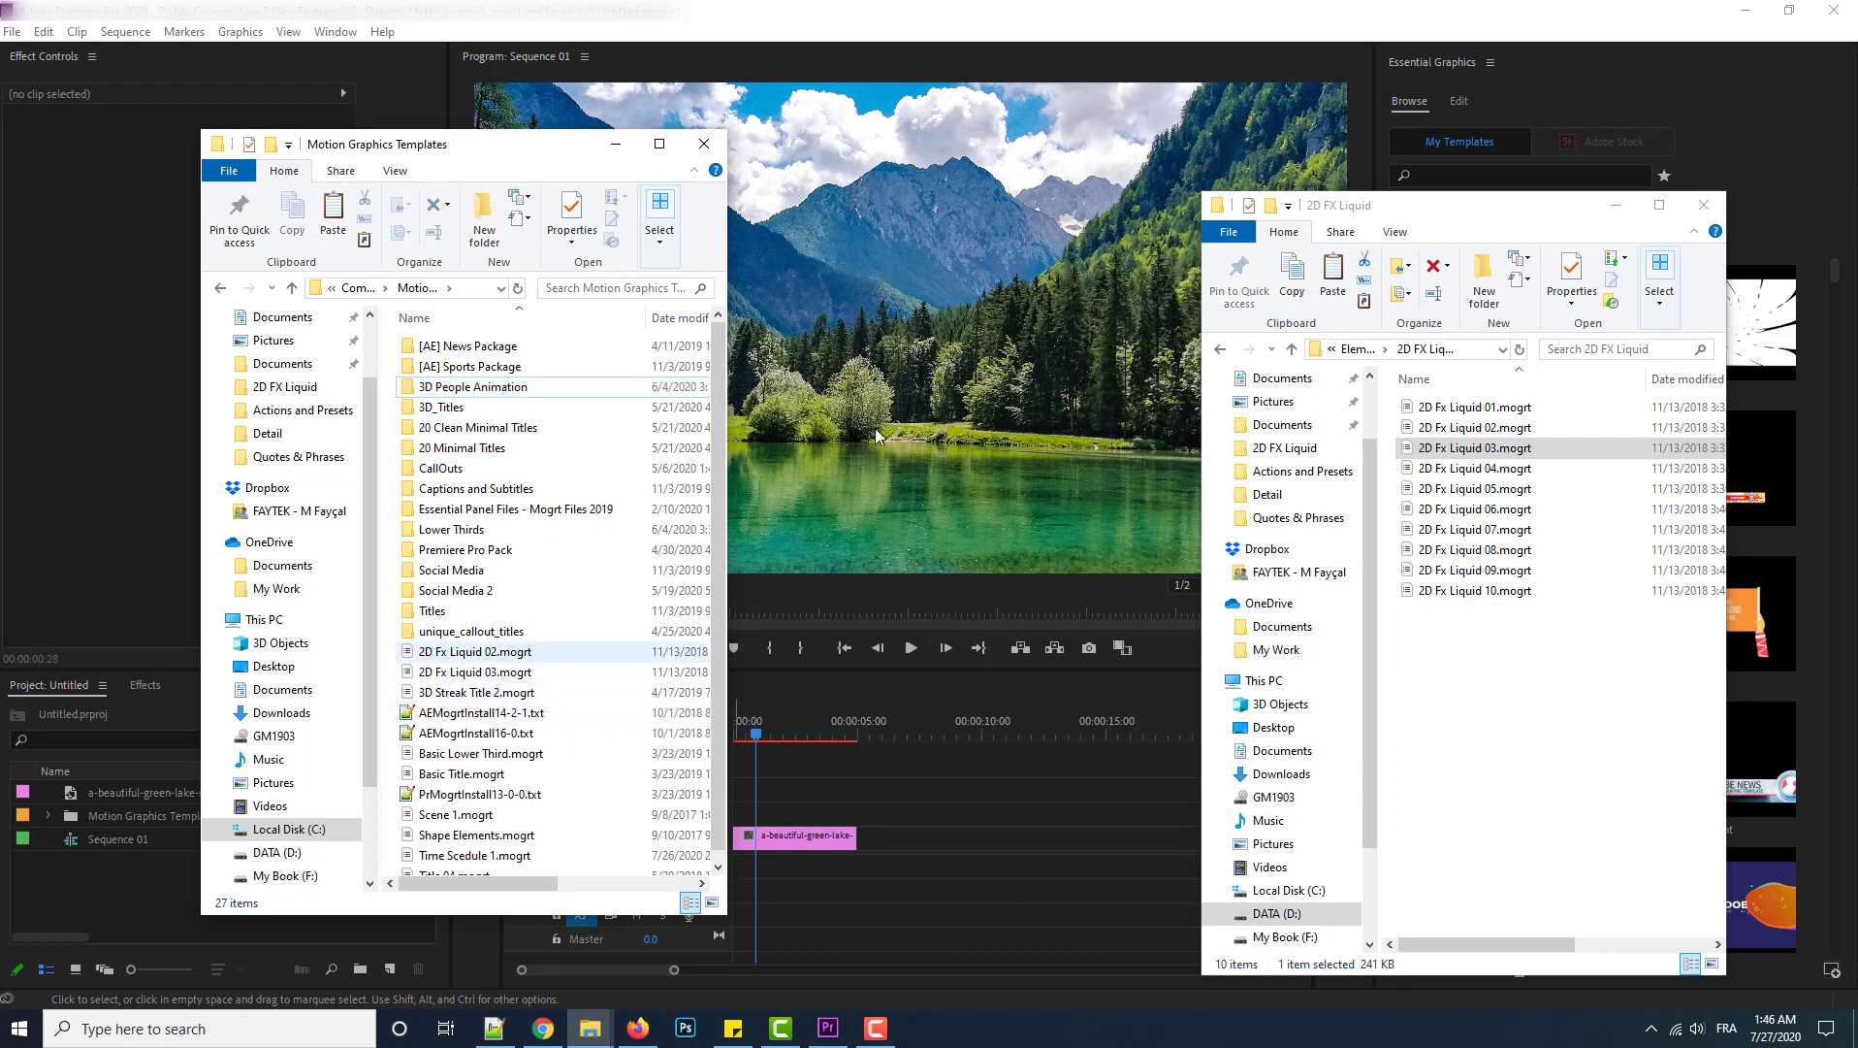
# Switch back to Premiere Pro and search the Essential Graphics templates for "03" to locate the added transition.
pyautogui.click(1265, 14)
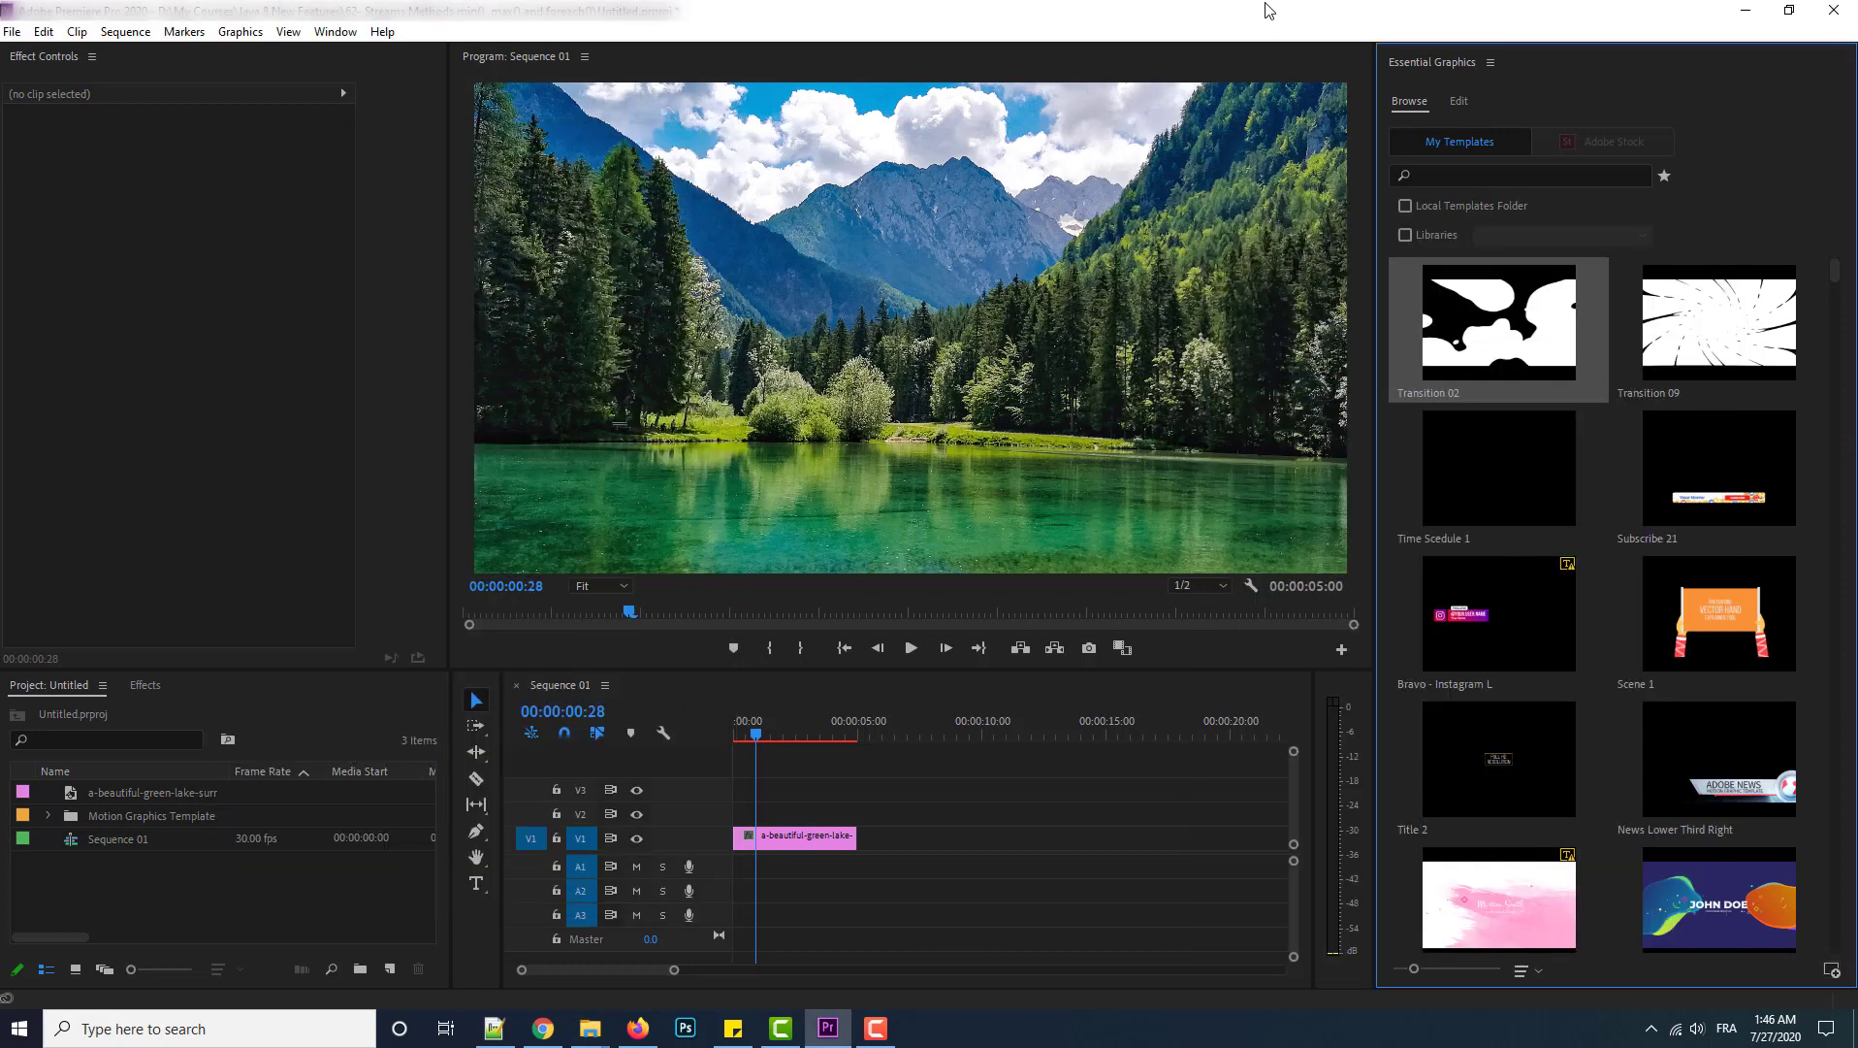
pyautogui.click(1471, 176)
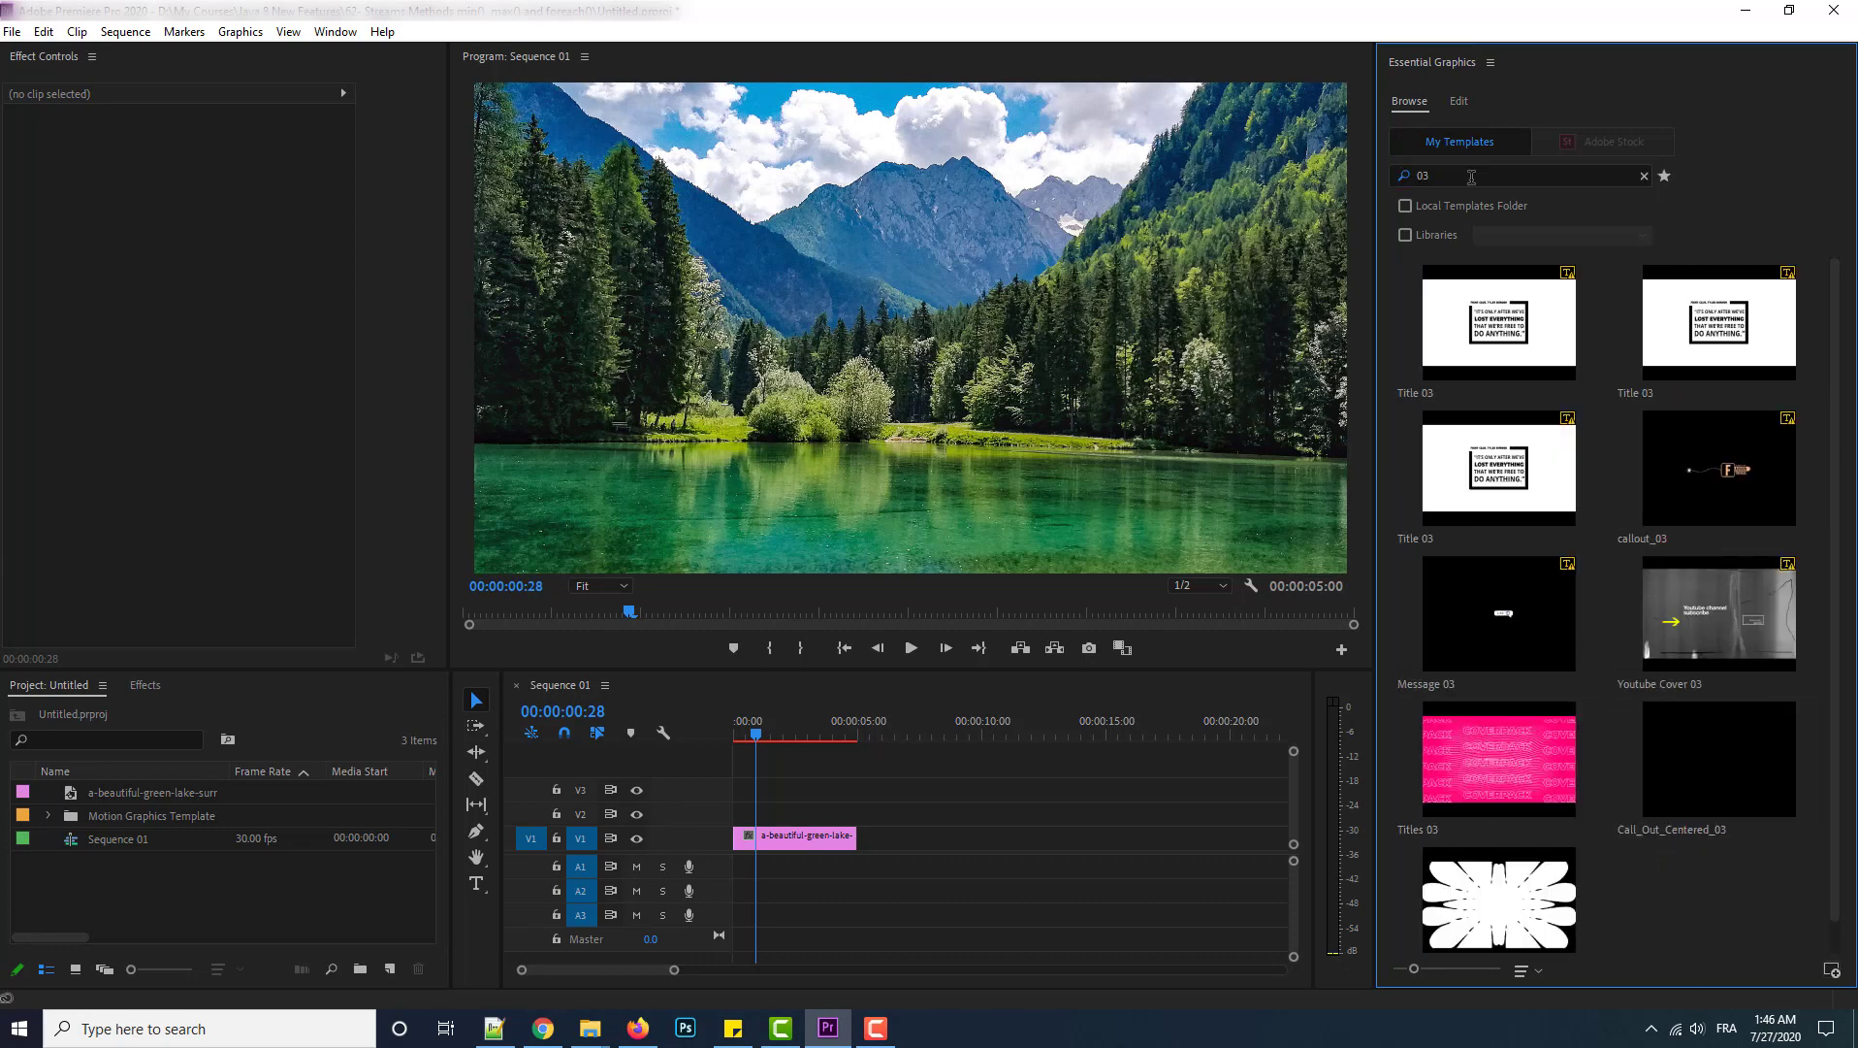
pyautogui.scroll(-1, 1722, 565)
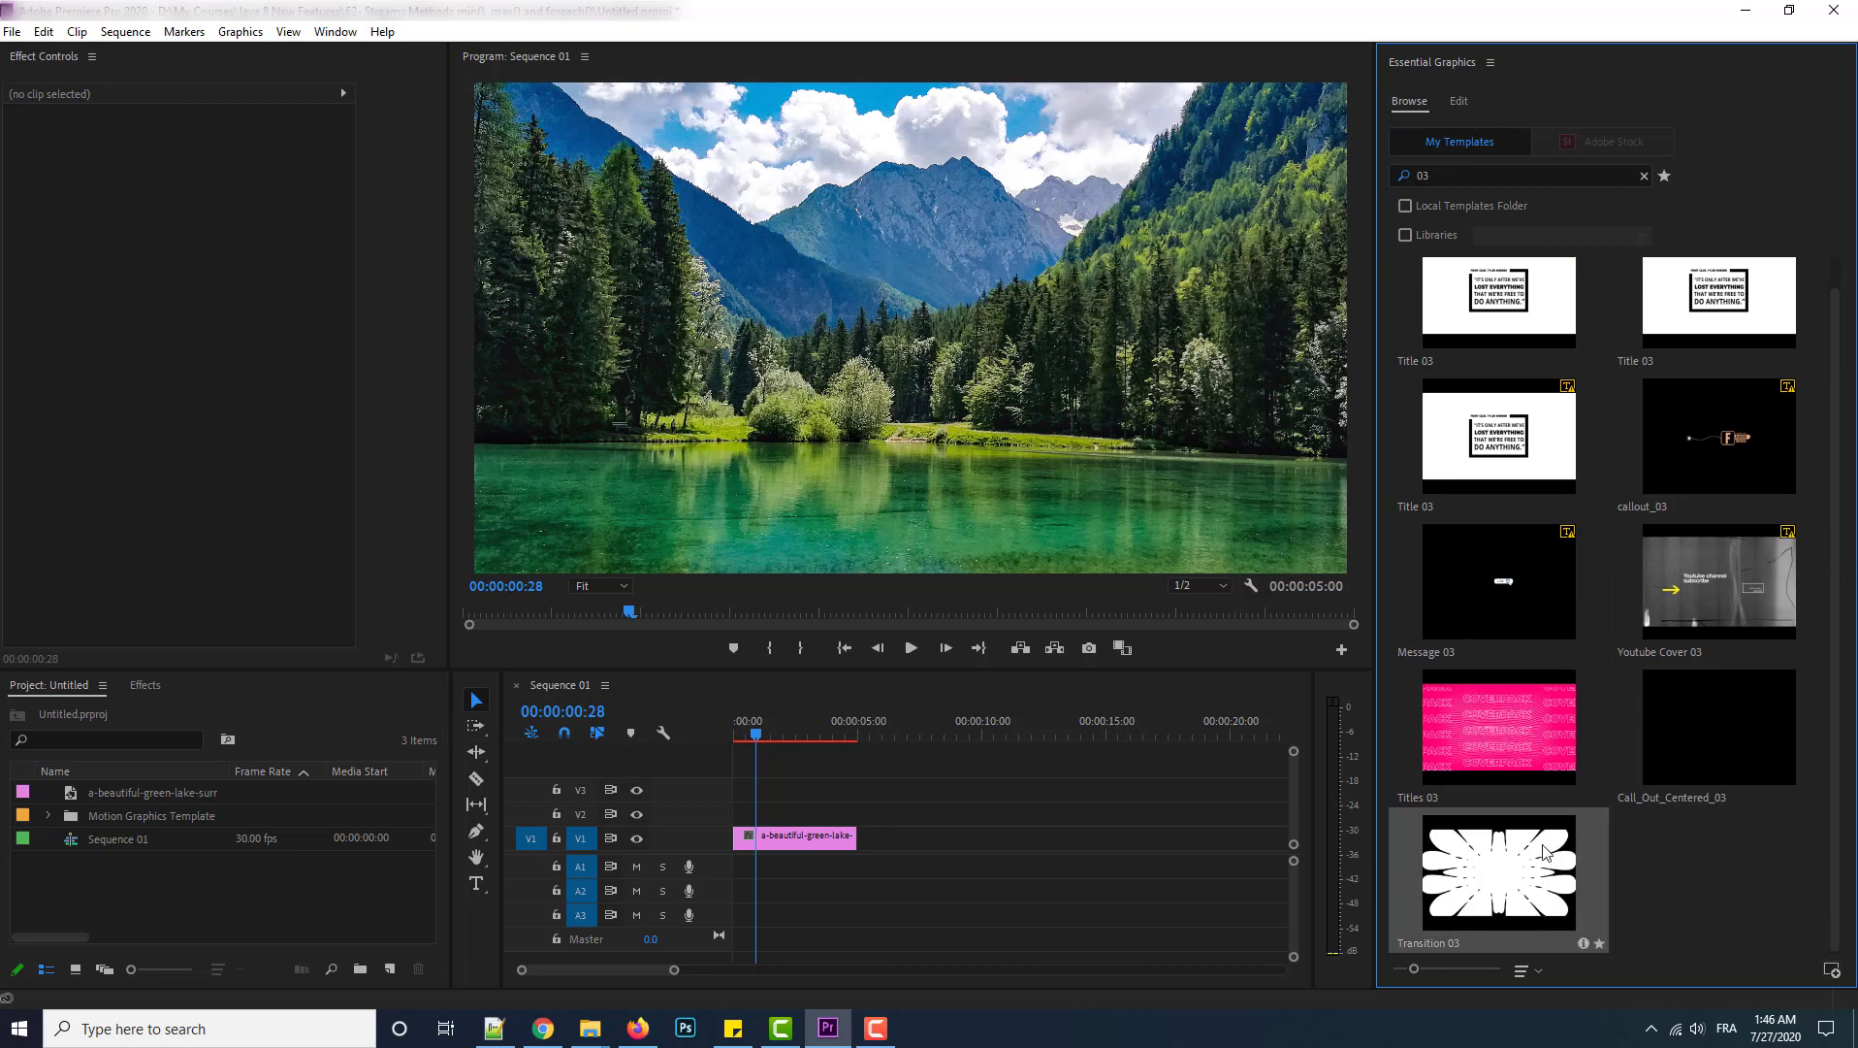
pyautogui.scroll(1, 1554, 568)
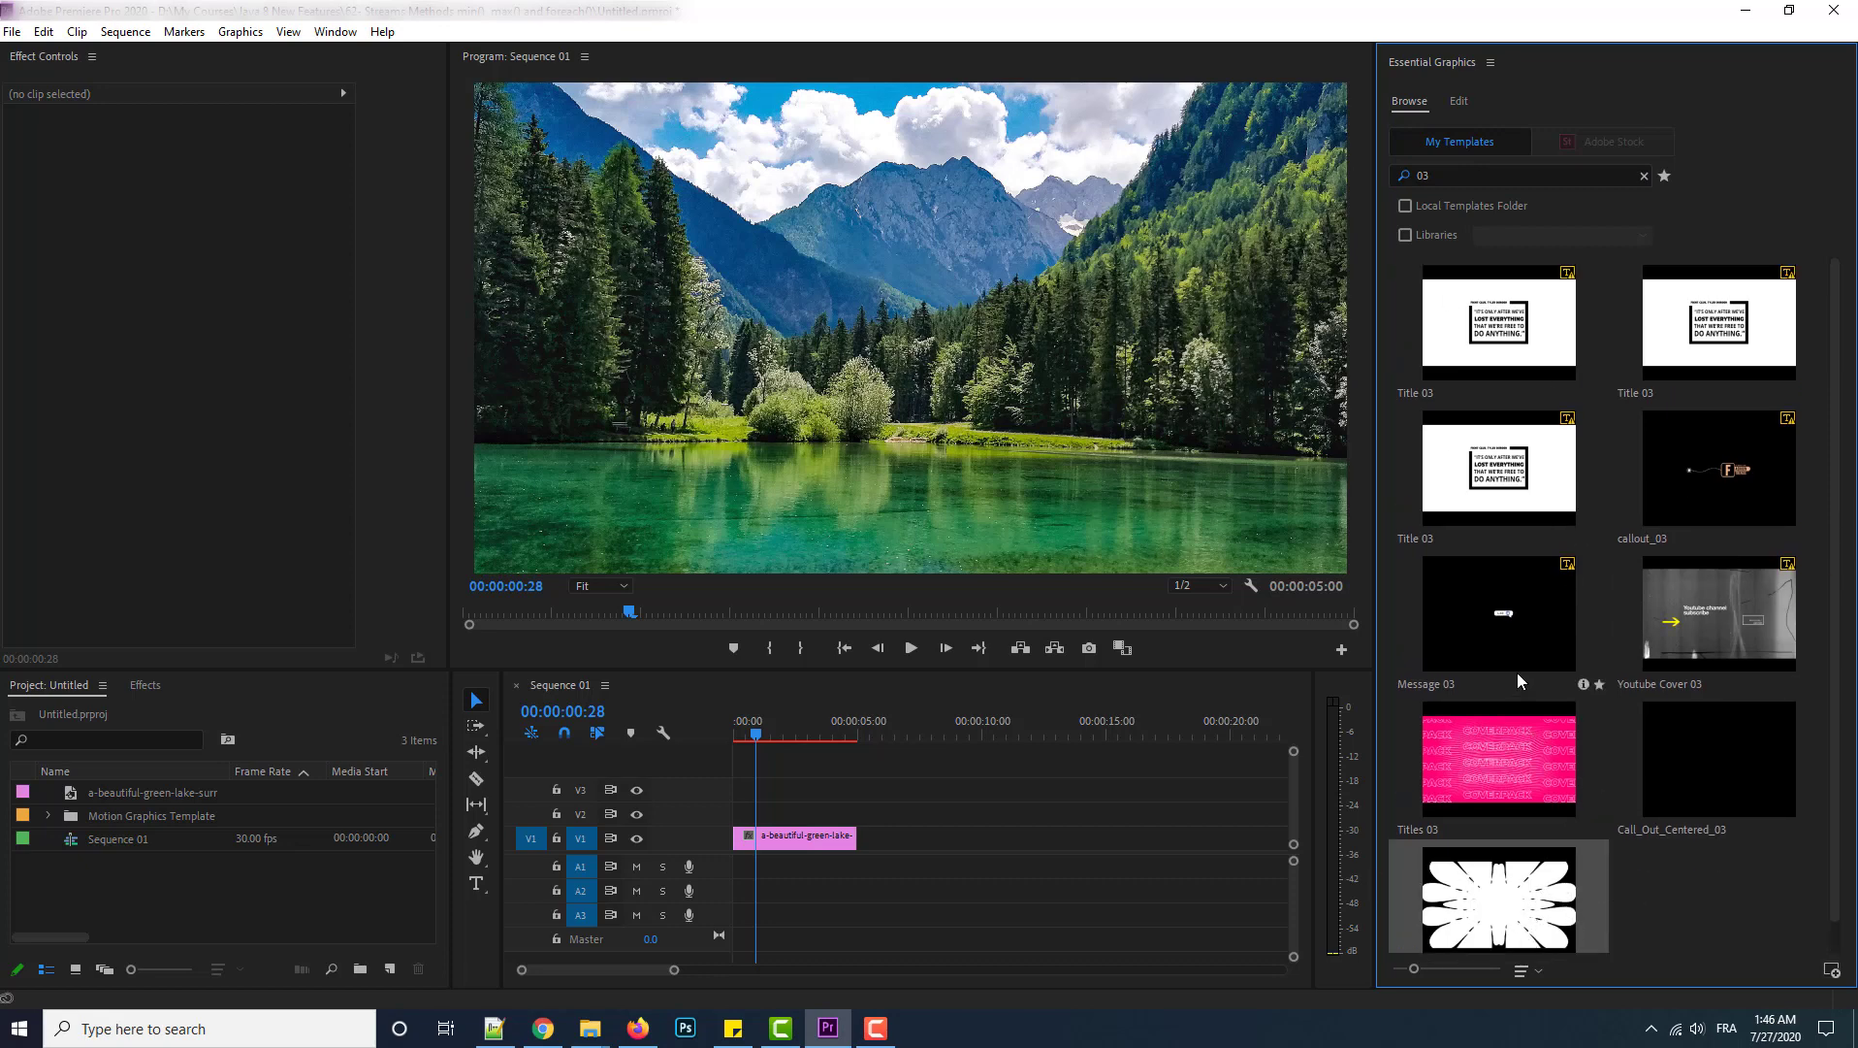
# Clear the template search and open the Nature folder inside My Graphics > Stock Photos in File Explorer.
pyautogui.click(1644, 176)
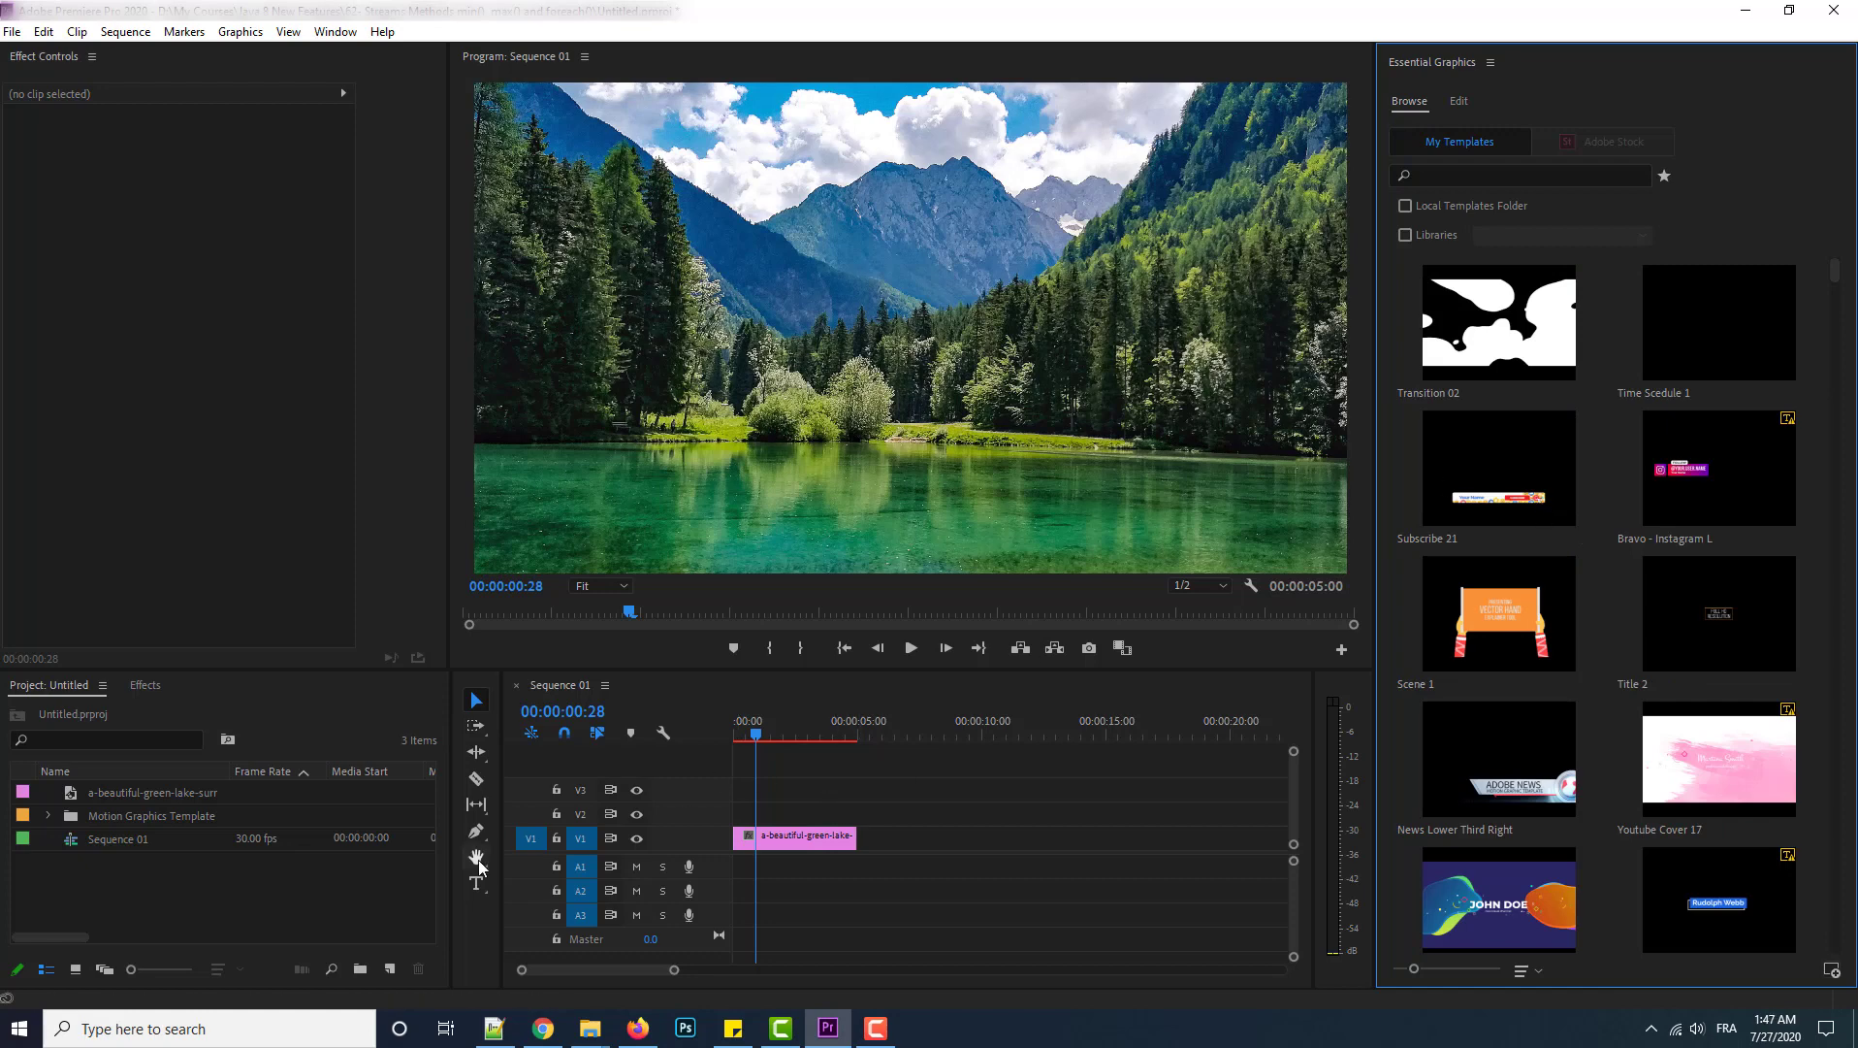
pyautogui.click(373, 885)
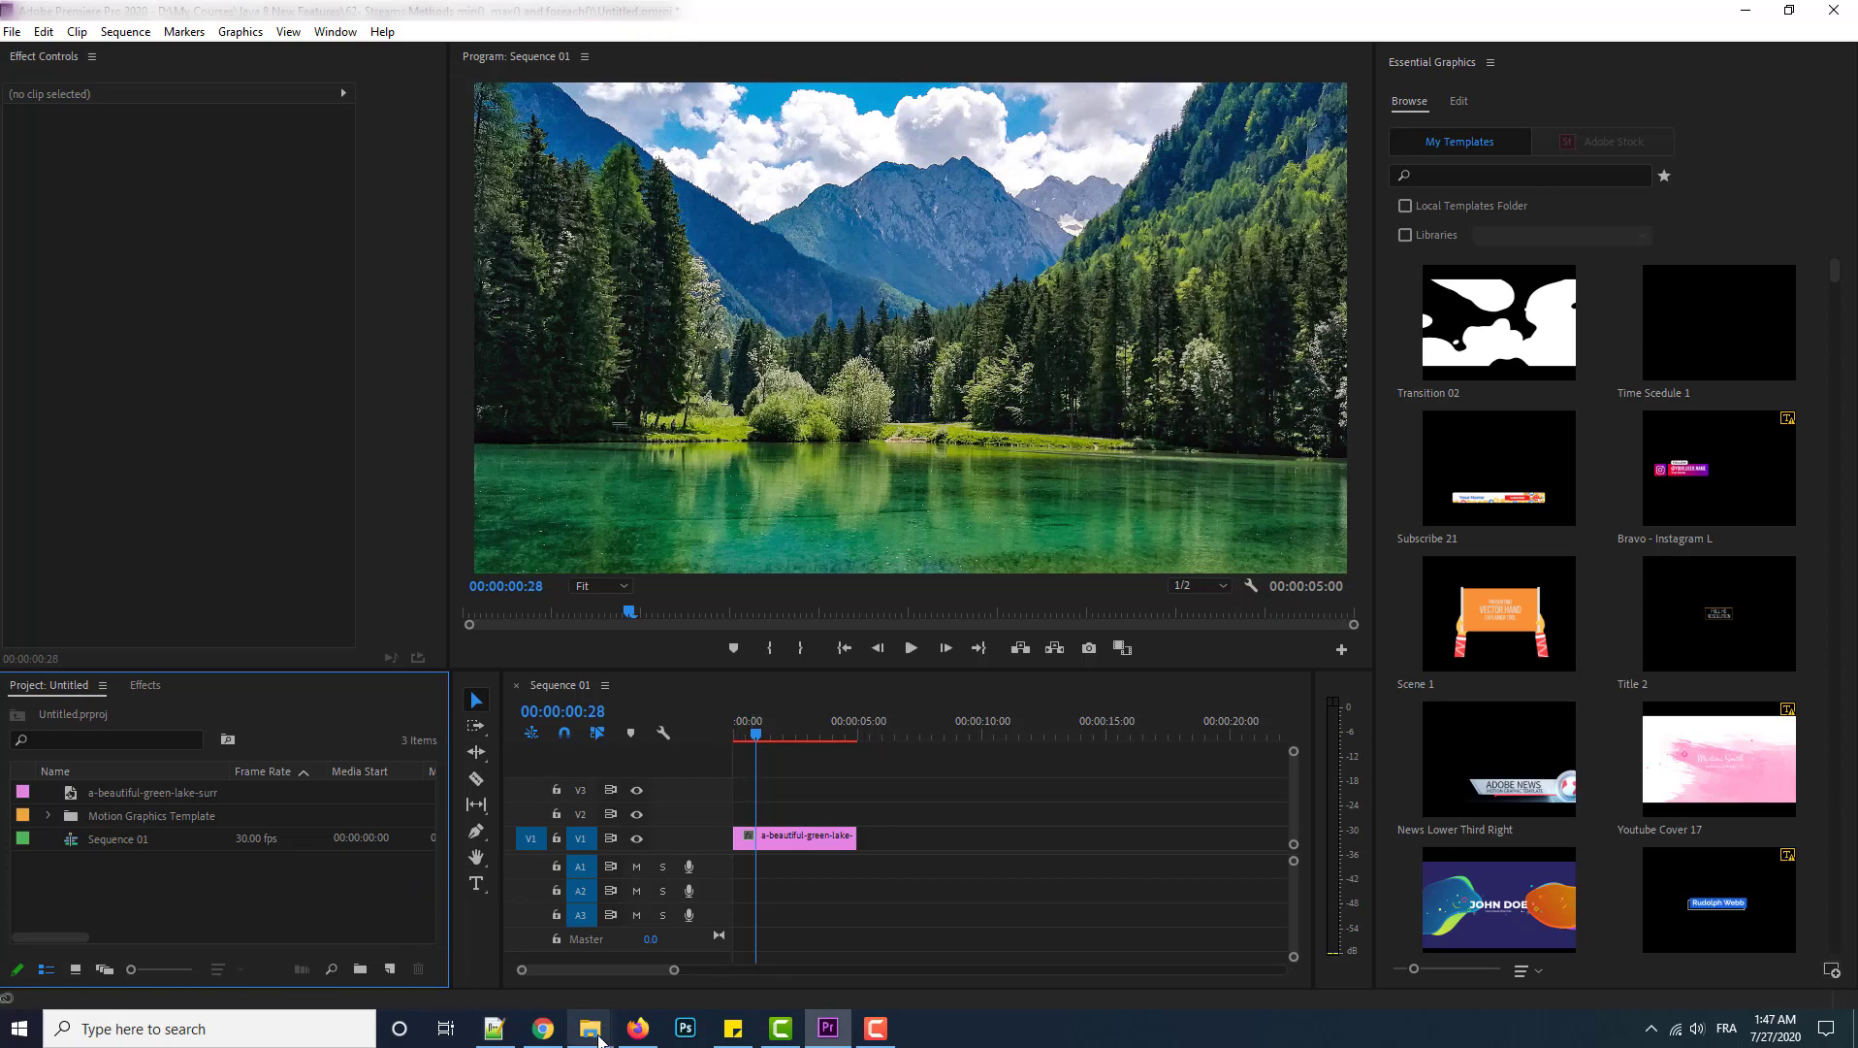
pyautogui.moveTo(591, 1028)
pyautogui.moveTo(580, 904)
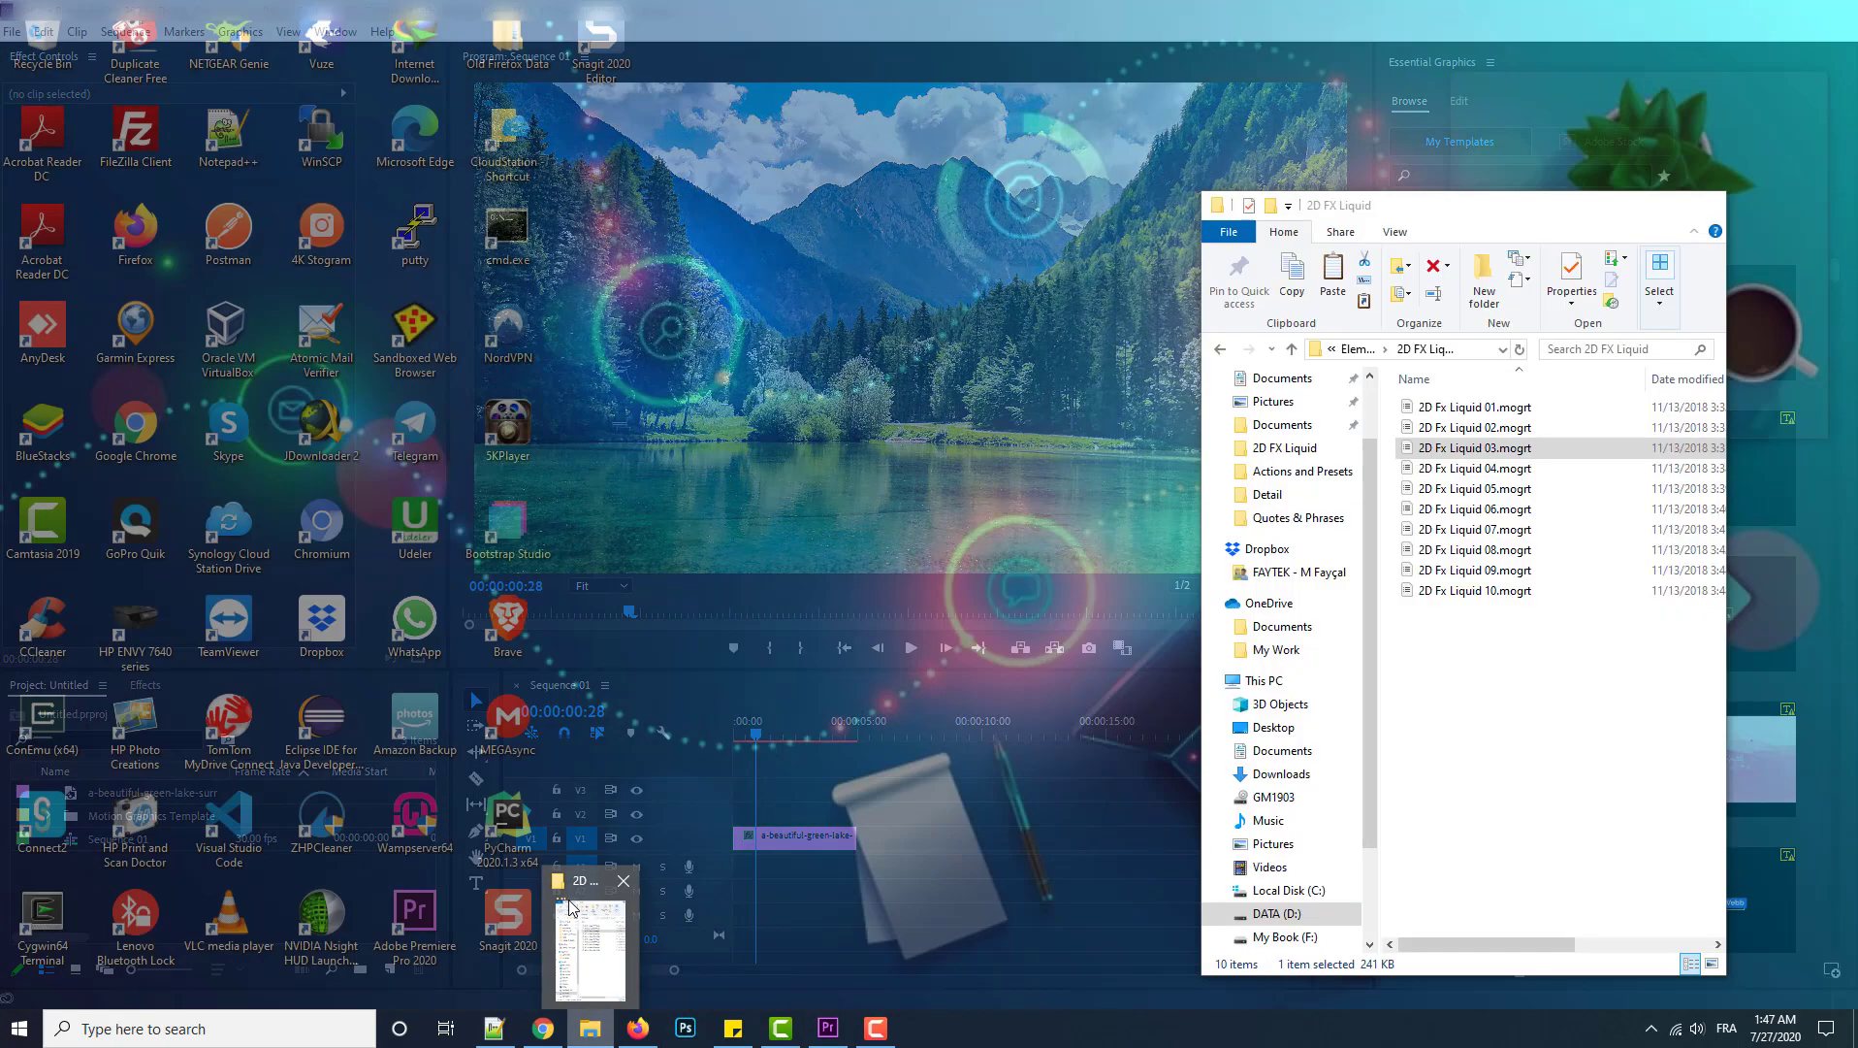
pyautogui.click(638, 946)
pyautogui.click(1375, 351)
pyautogui.click(1358, 350)
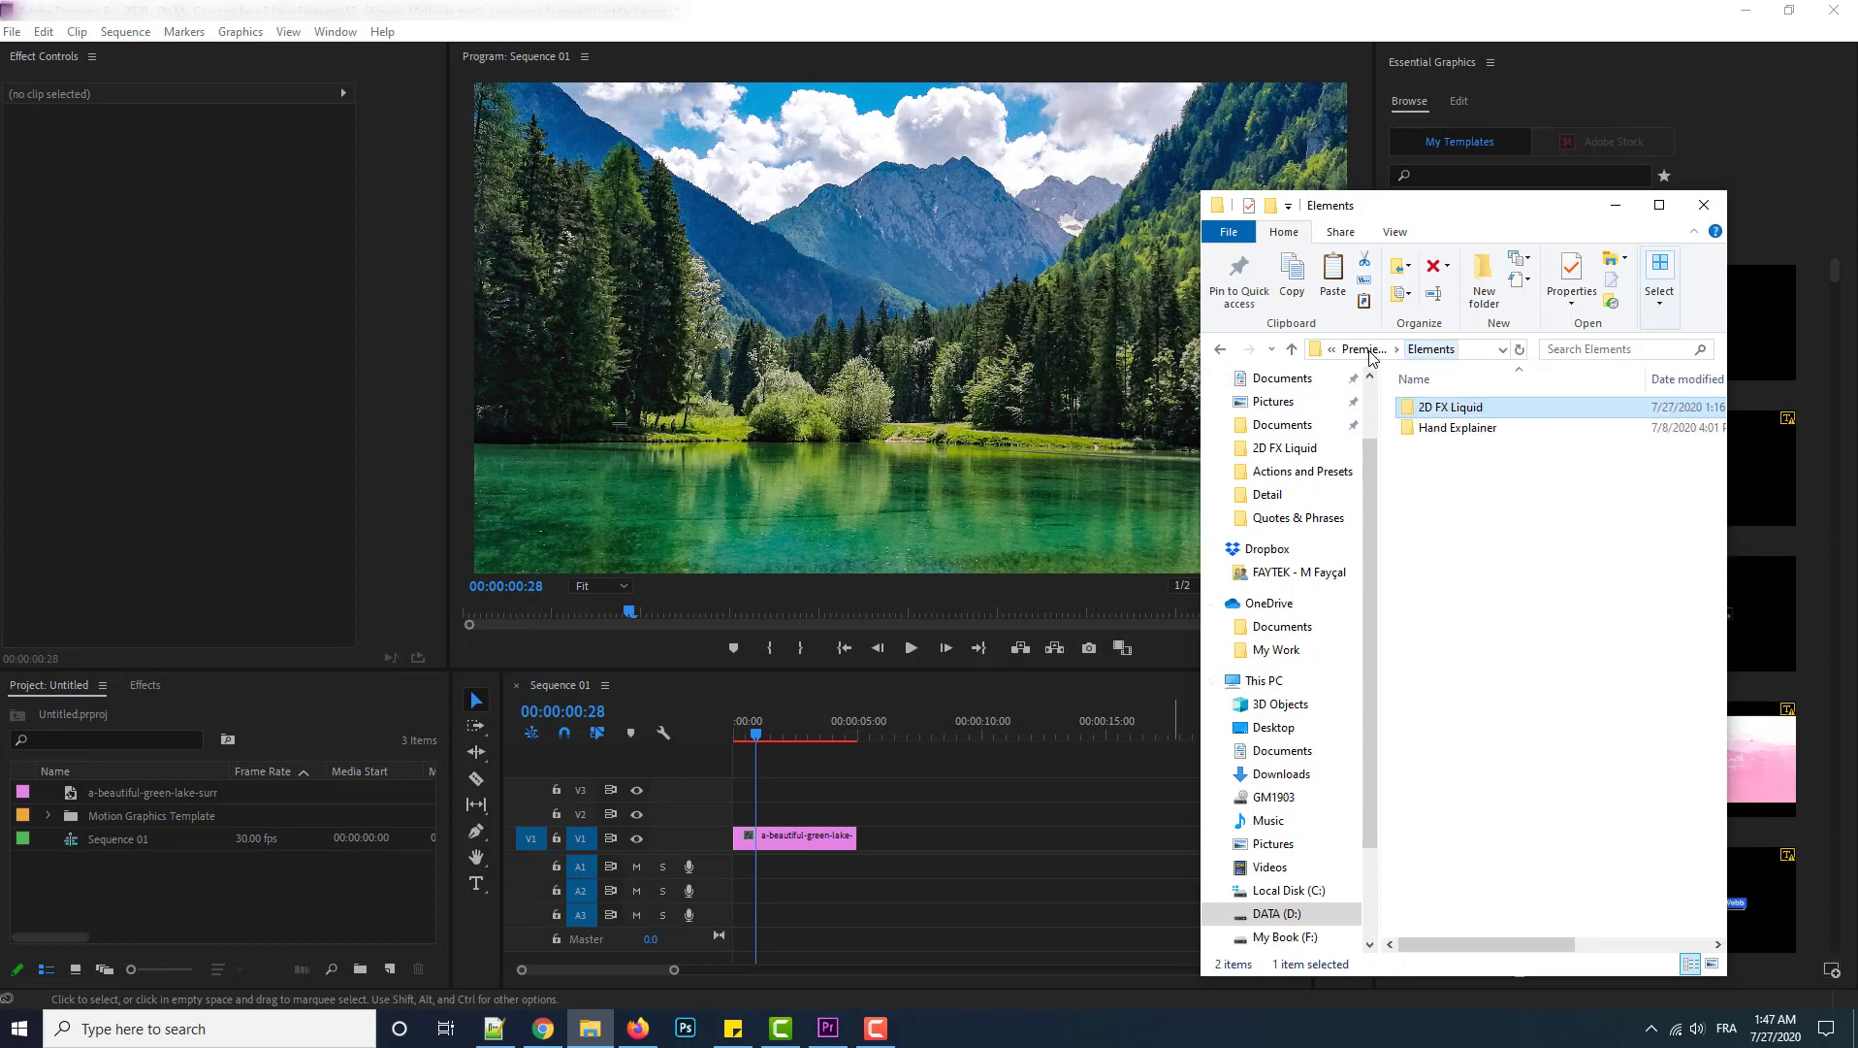
pyautogui.click(1361, 350)
pyautogui.click(1362, 350)
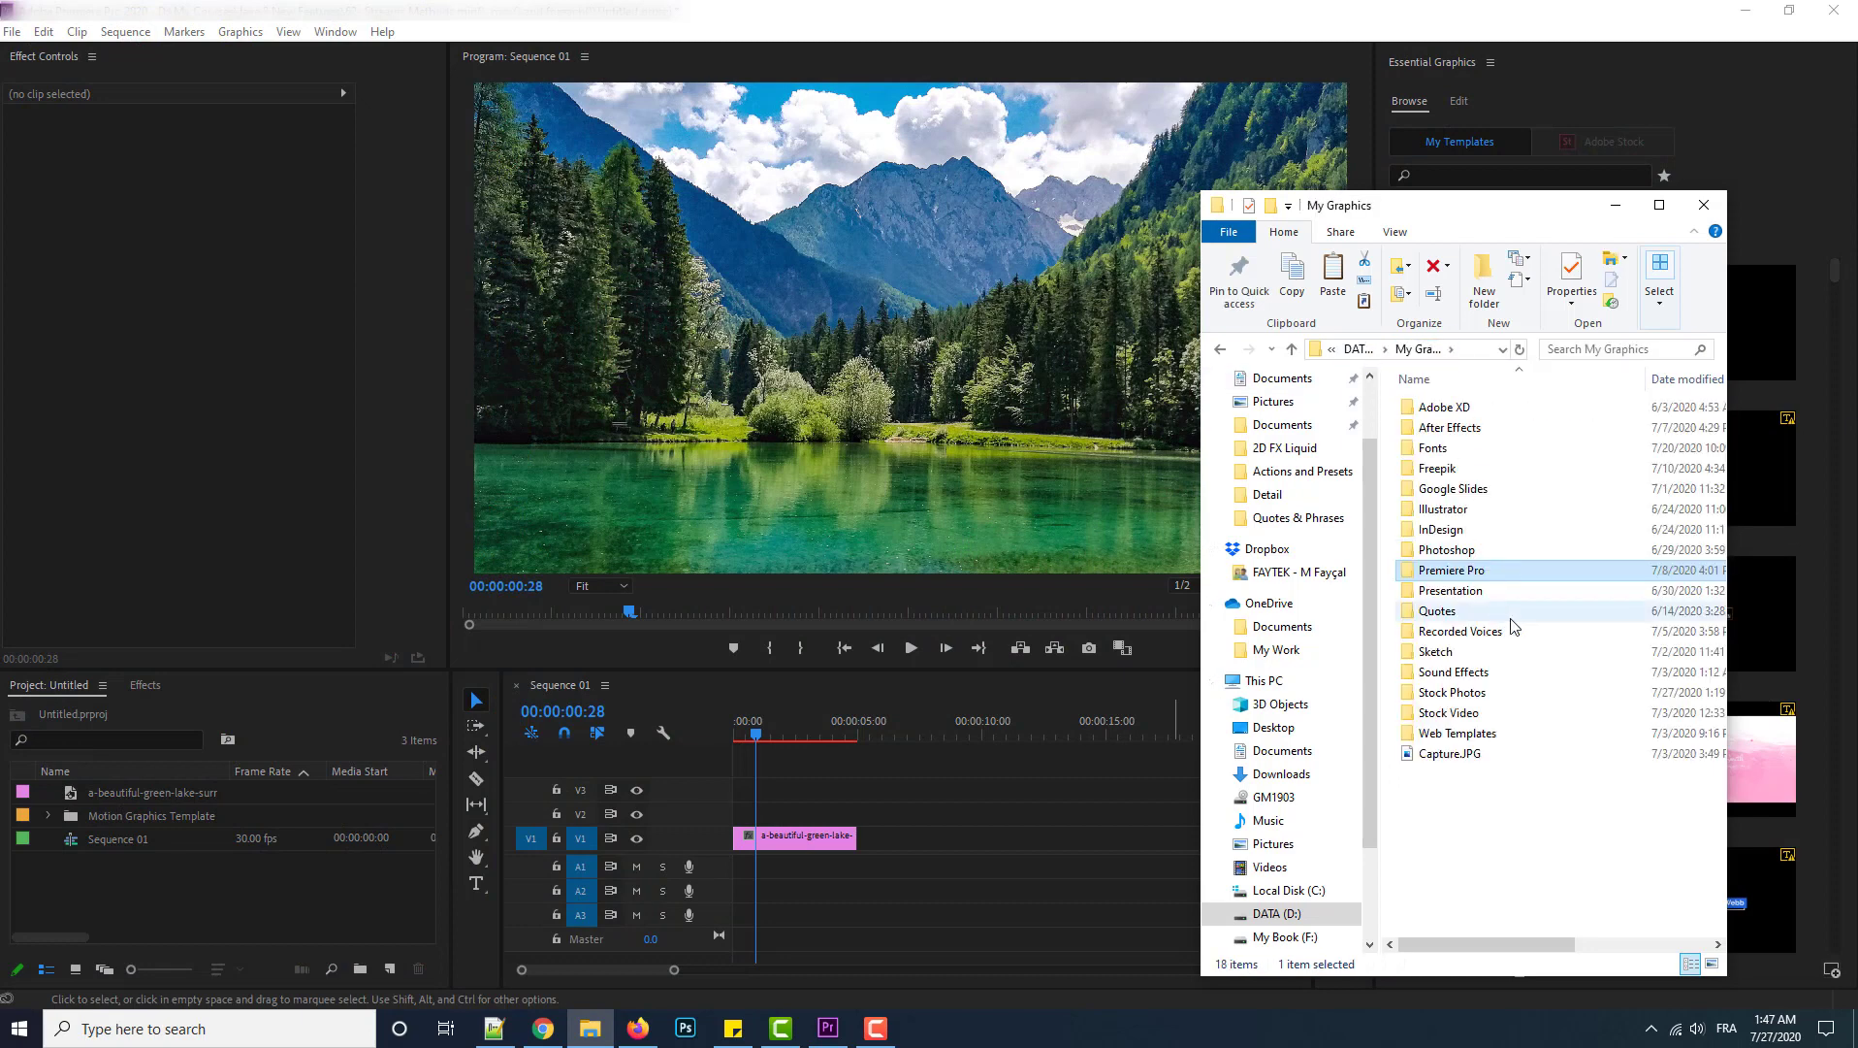
pyautogui.doubleClick(1529, 689)
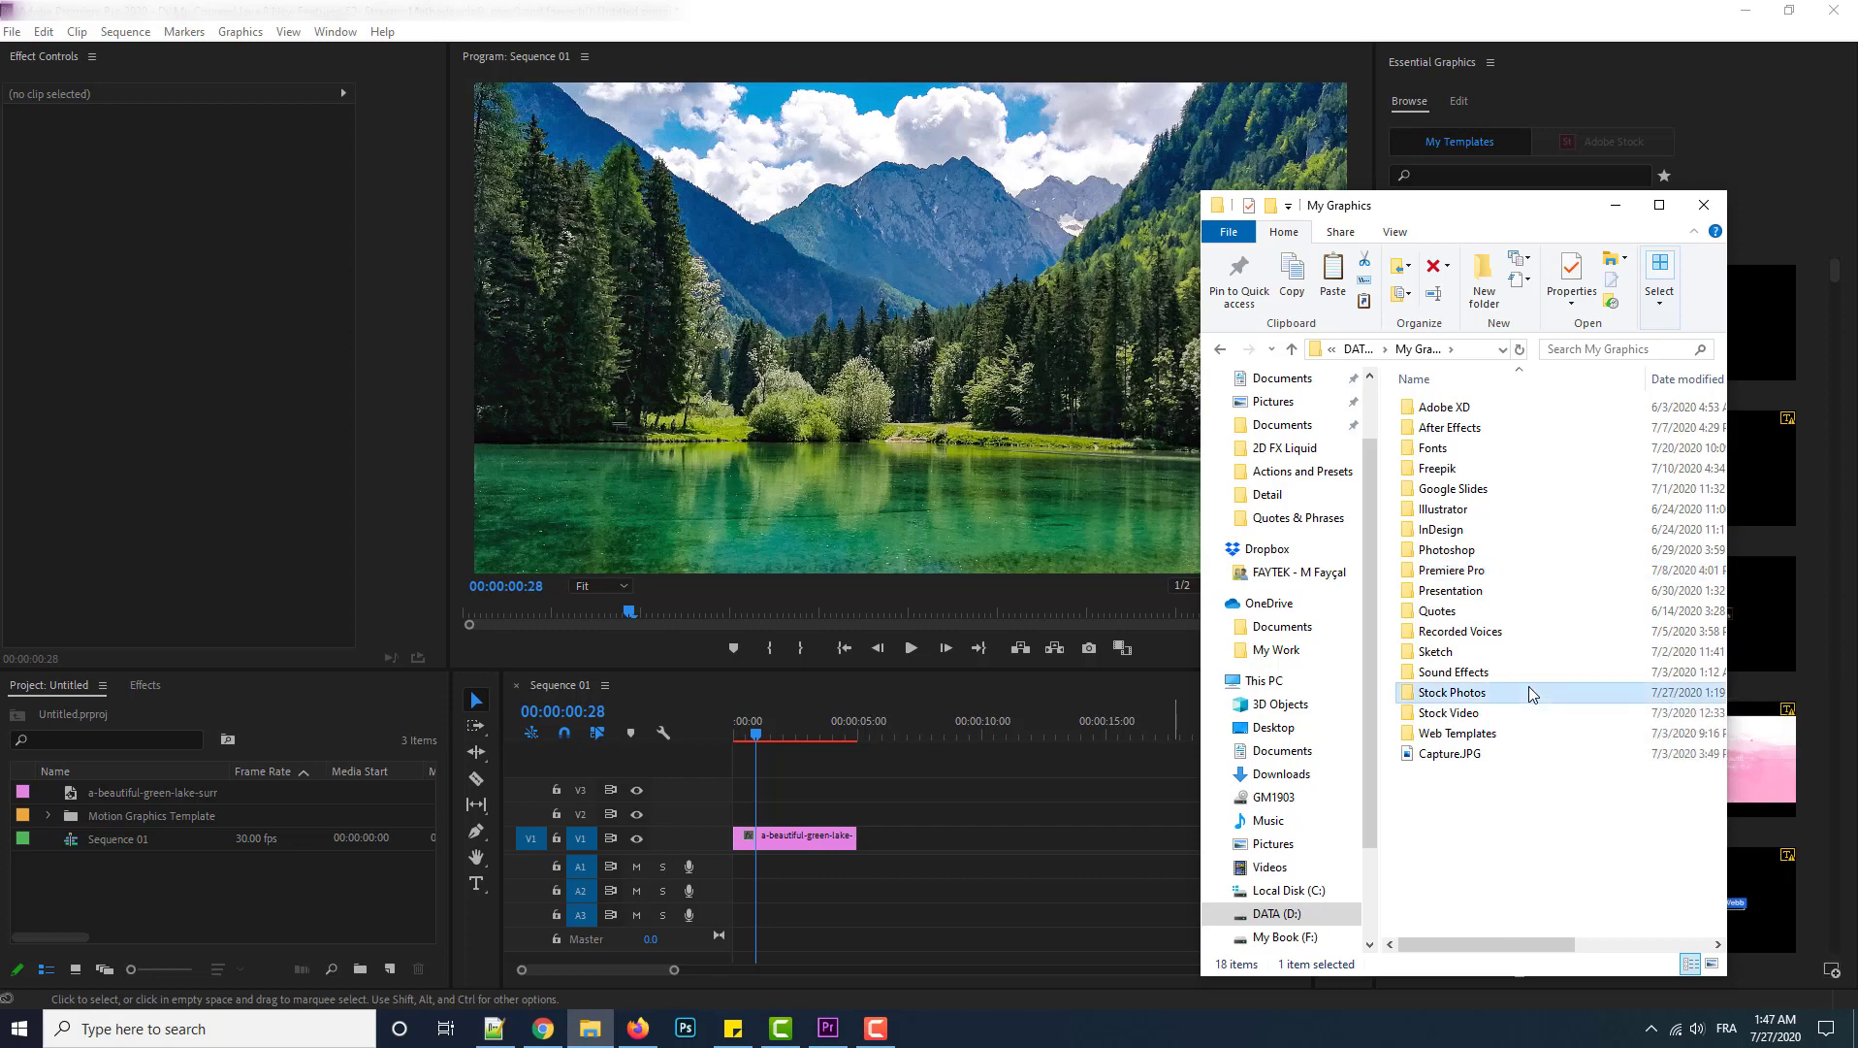
pyautogui.doubleClick(1463, 431)
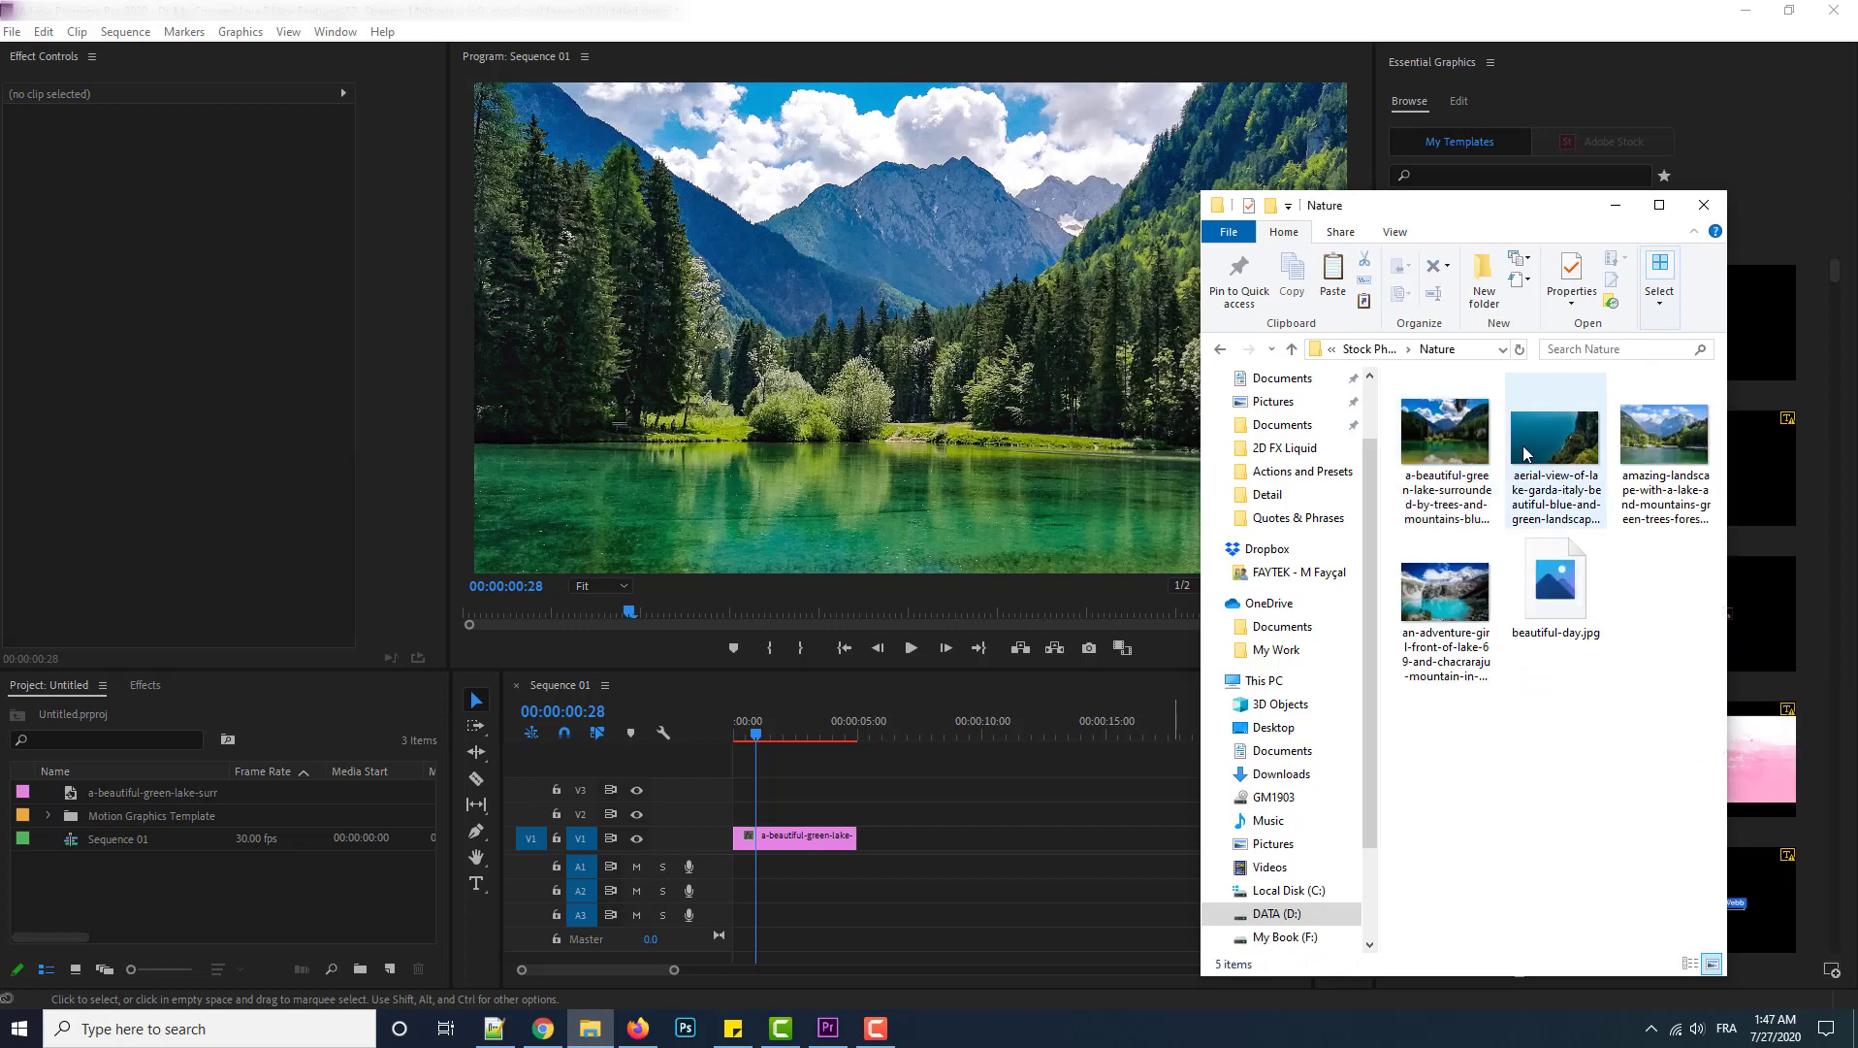
# Import the aerial view of Lake Garda image and the amazing landscape with lake and mountains image into the Premiere Pro project.
pyautogui.click(1537, 461)
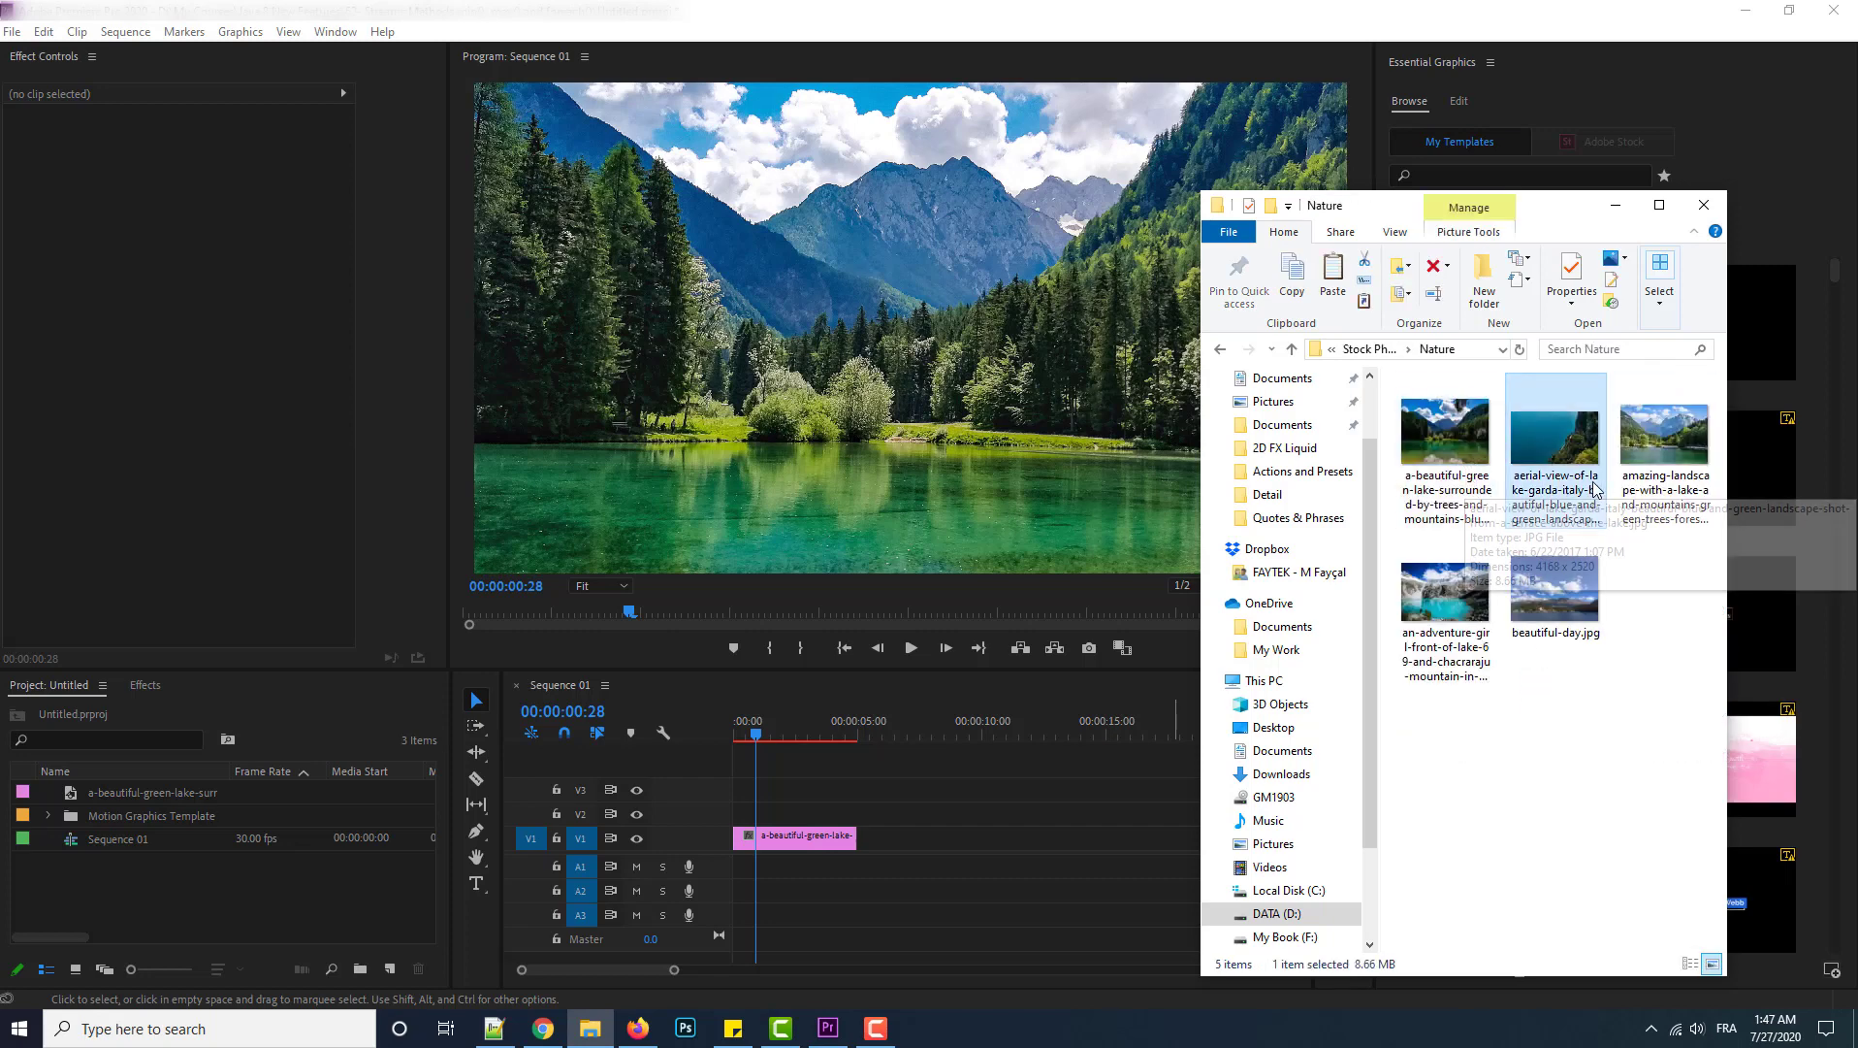
pyautogui.keyDown('ctrl'); pyautogui.click(1665, 436); pyautogui.keyUp('ctrl')
pyautogui.moveTo(1665, 437); pyautogui.dragTo(198, 878)
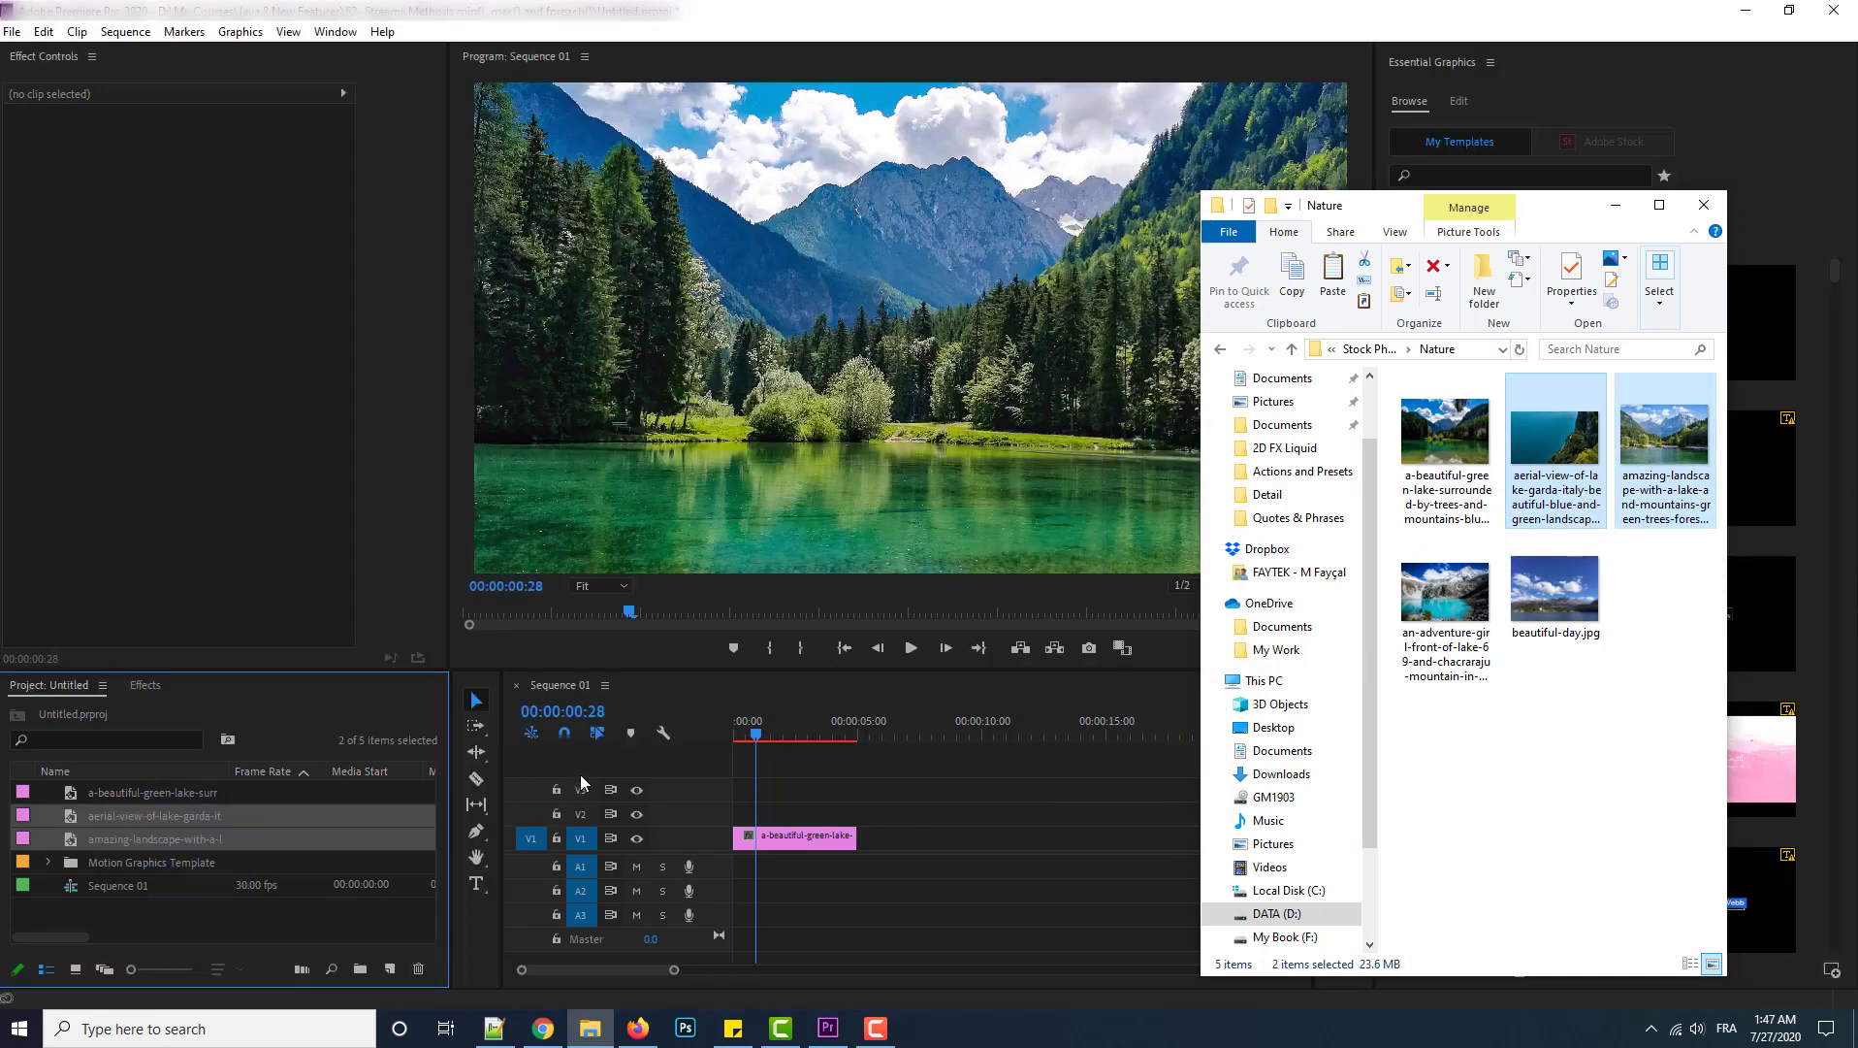
# Place the aerial-view and amazing-landscape images one after the other behind the green lake clip on track V1.
pyautogui.click(234, 809)
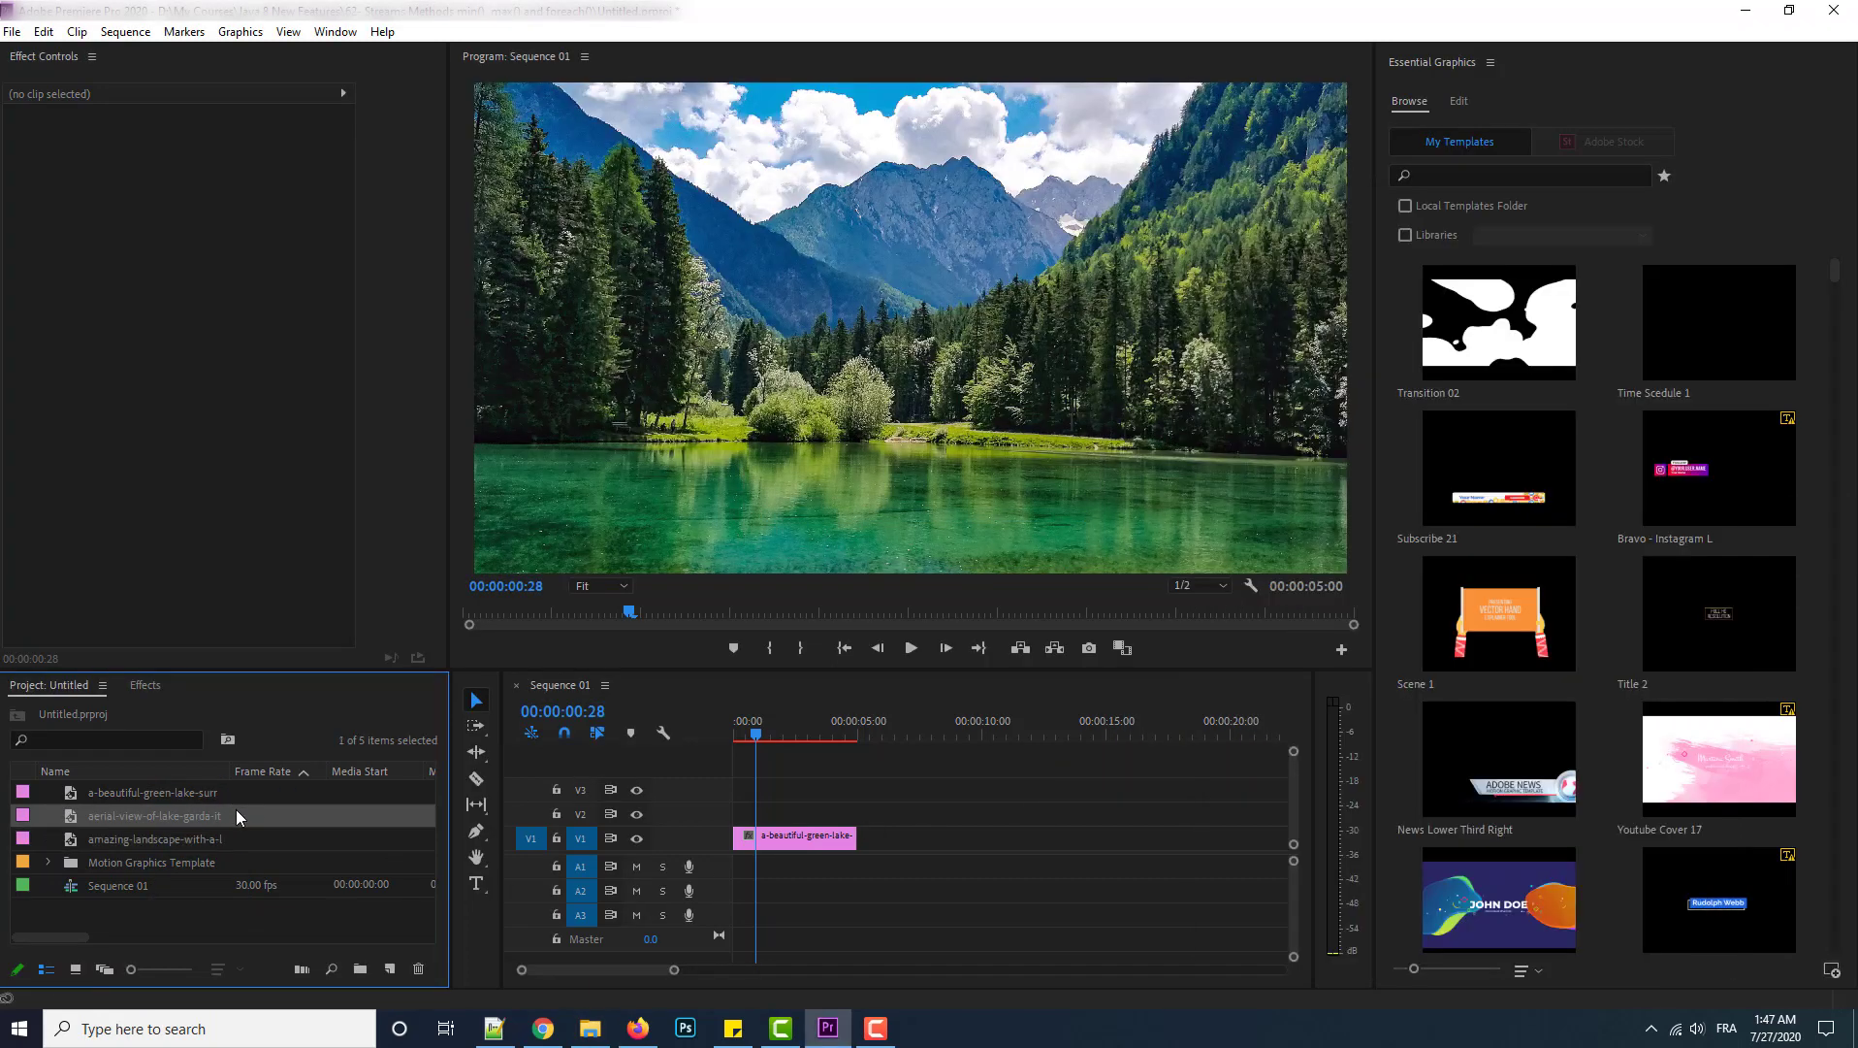
pyautogui.moveTo(235, 809); pyautogui.dragTo(867, 860)
pyautogui.moveTo(181, 840); pyautogui.dragTo(1009, 847)
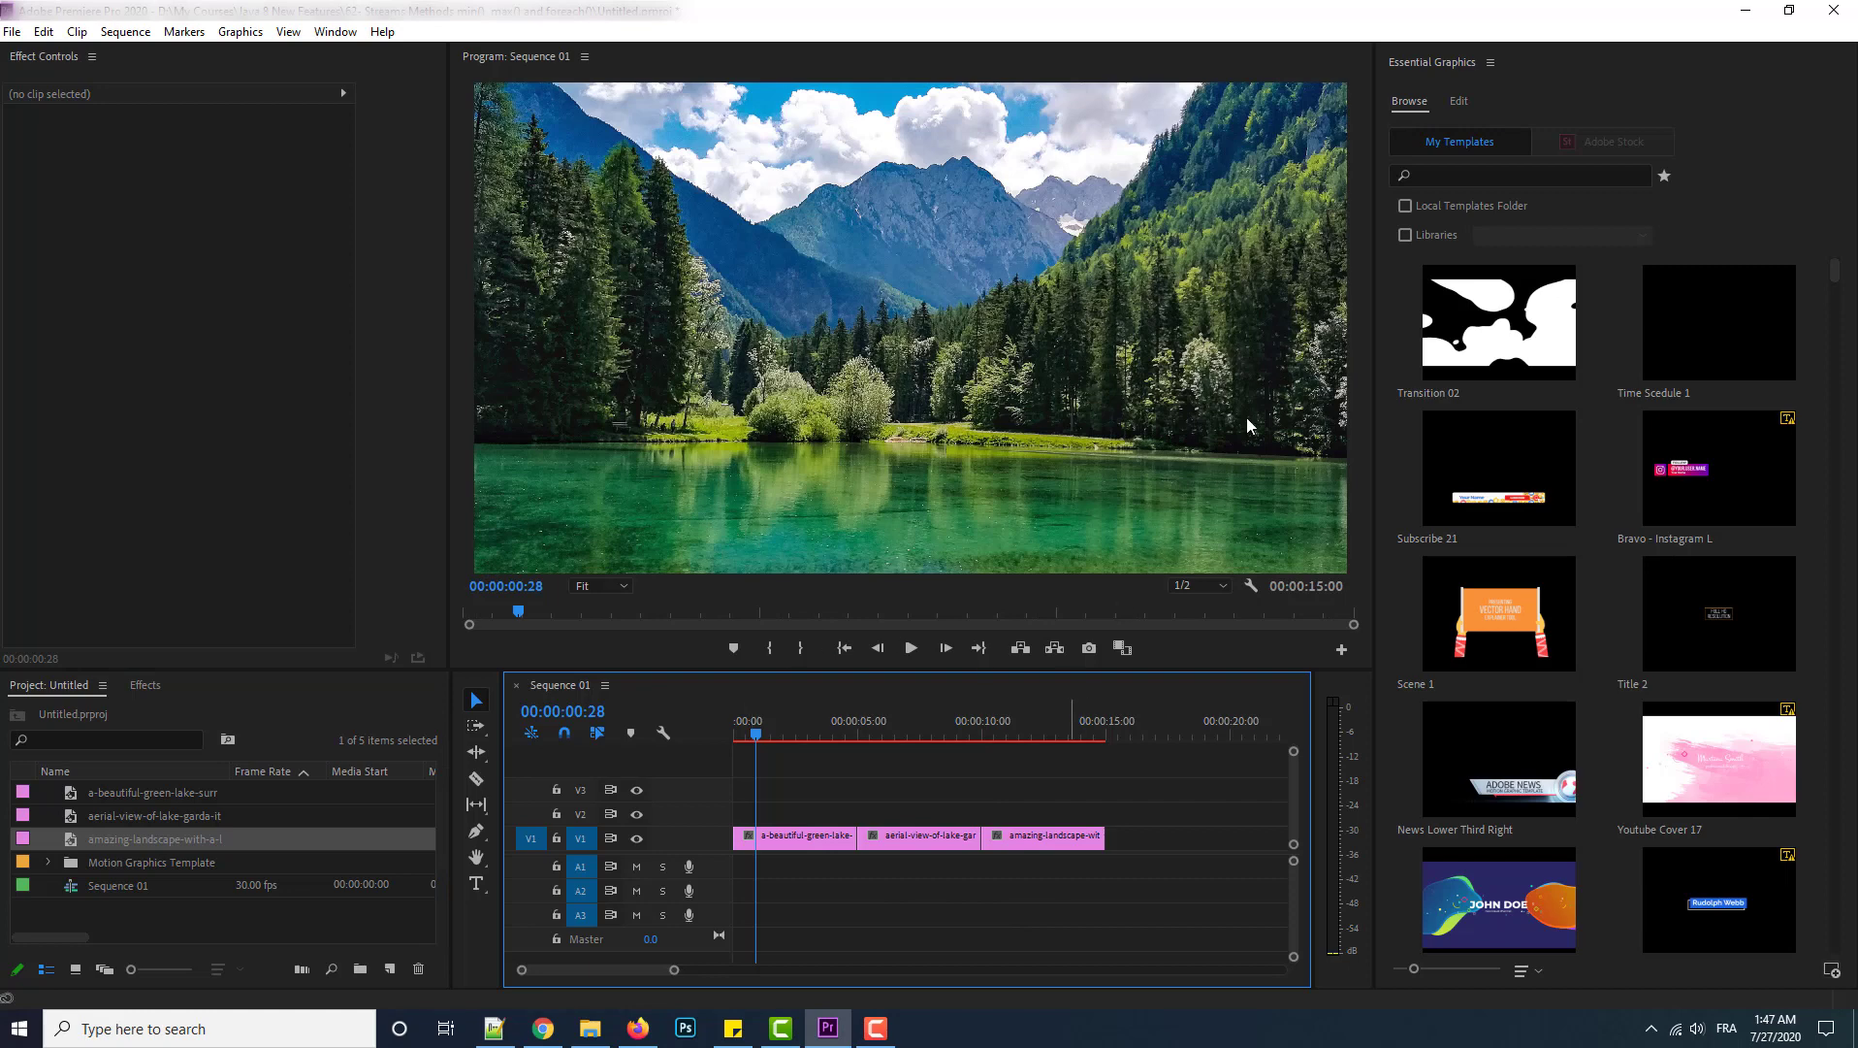
# Add the Transition 02 template to track V2, centered over the cut between the first two clips.
pyautogui.click(1484, 349)
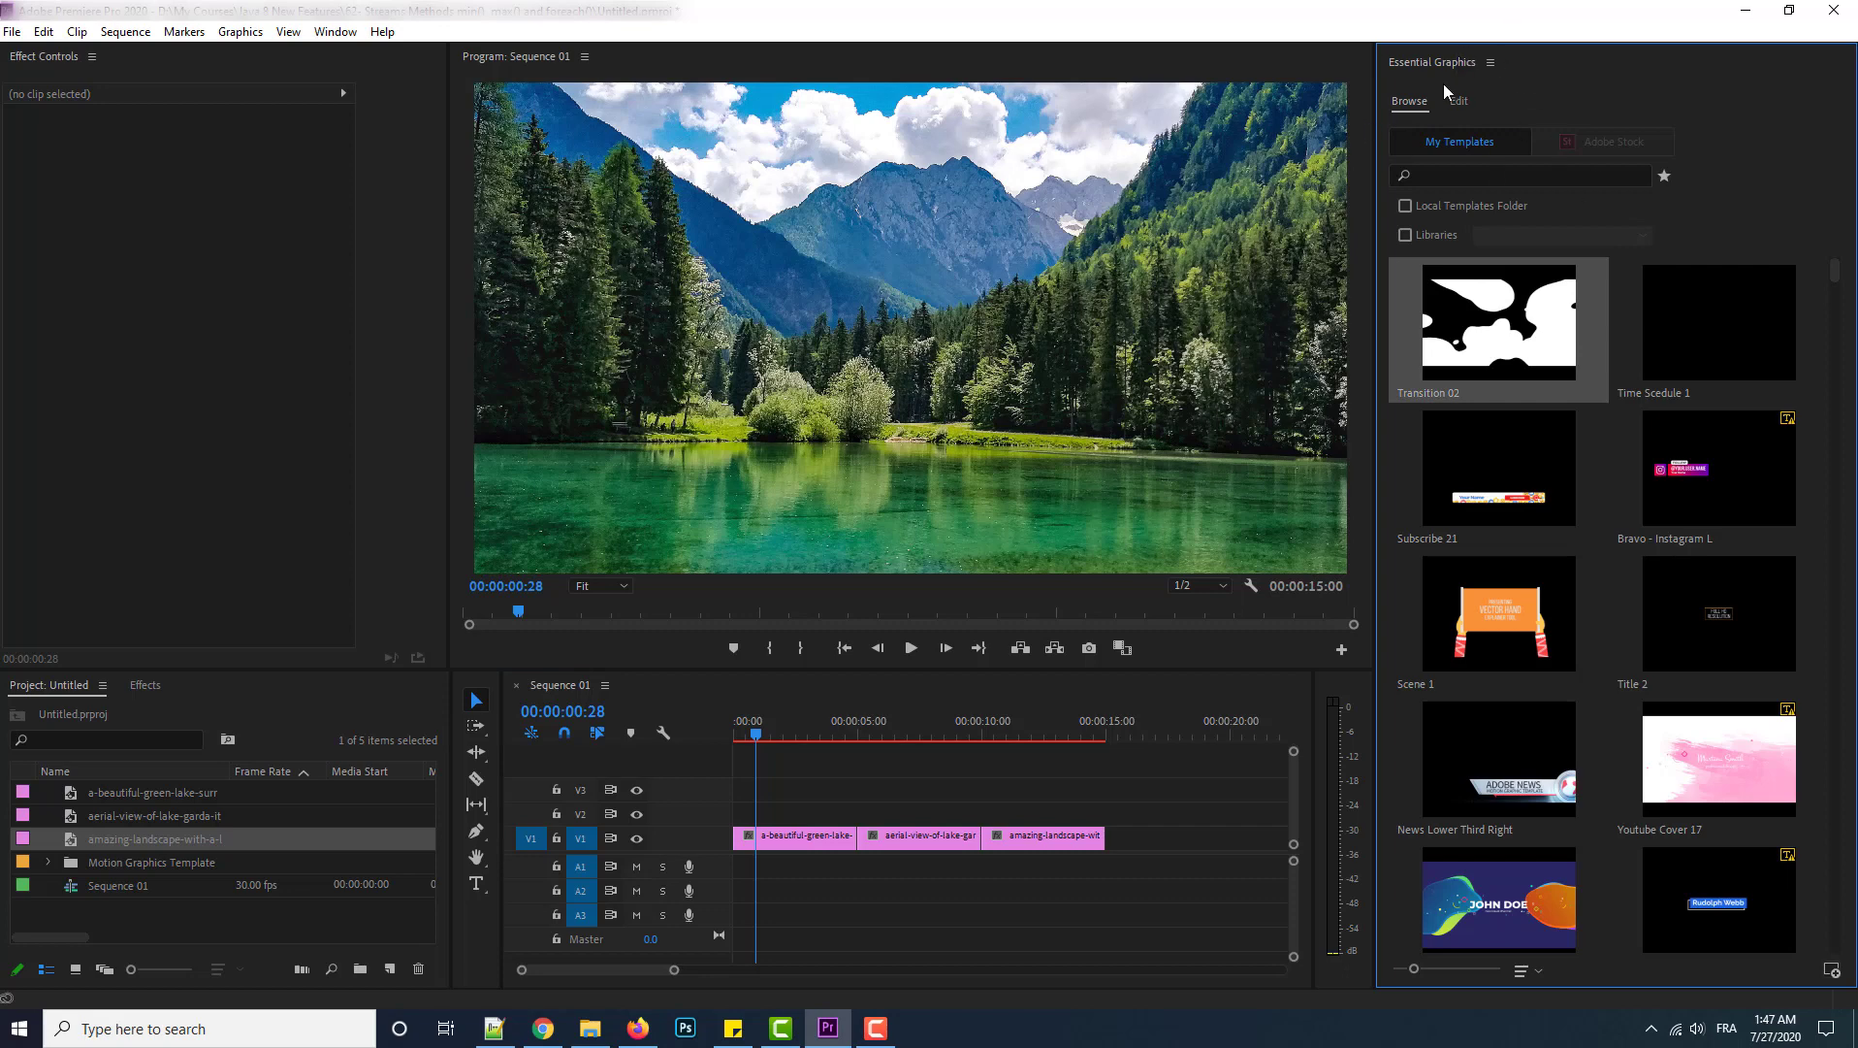
pyautogui.moveTo(1493, 335); pyautogui.dragTo(853, 816)
pyautogui.moveTo(674, 969); pyautogui.dragTo(647, 972)
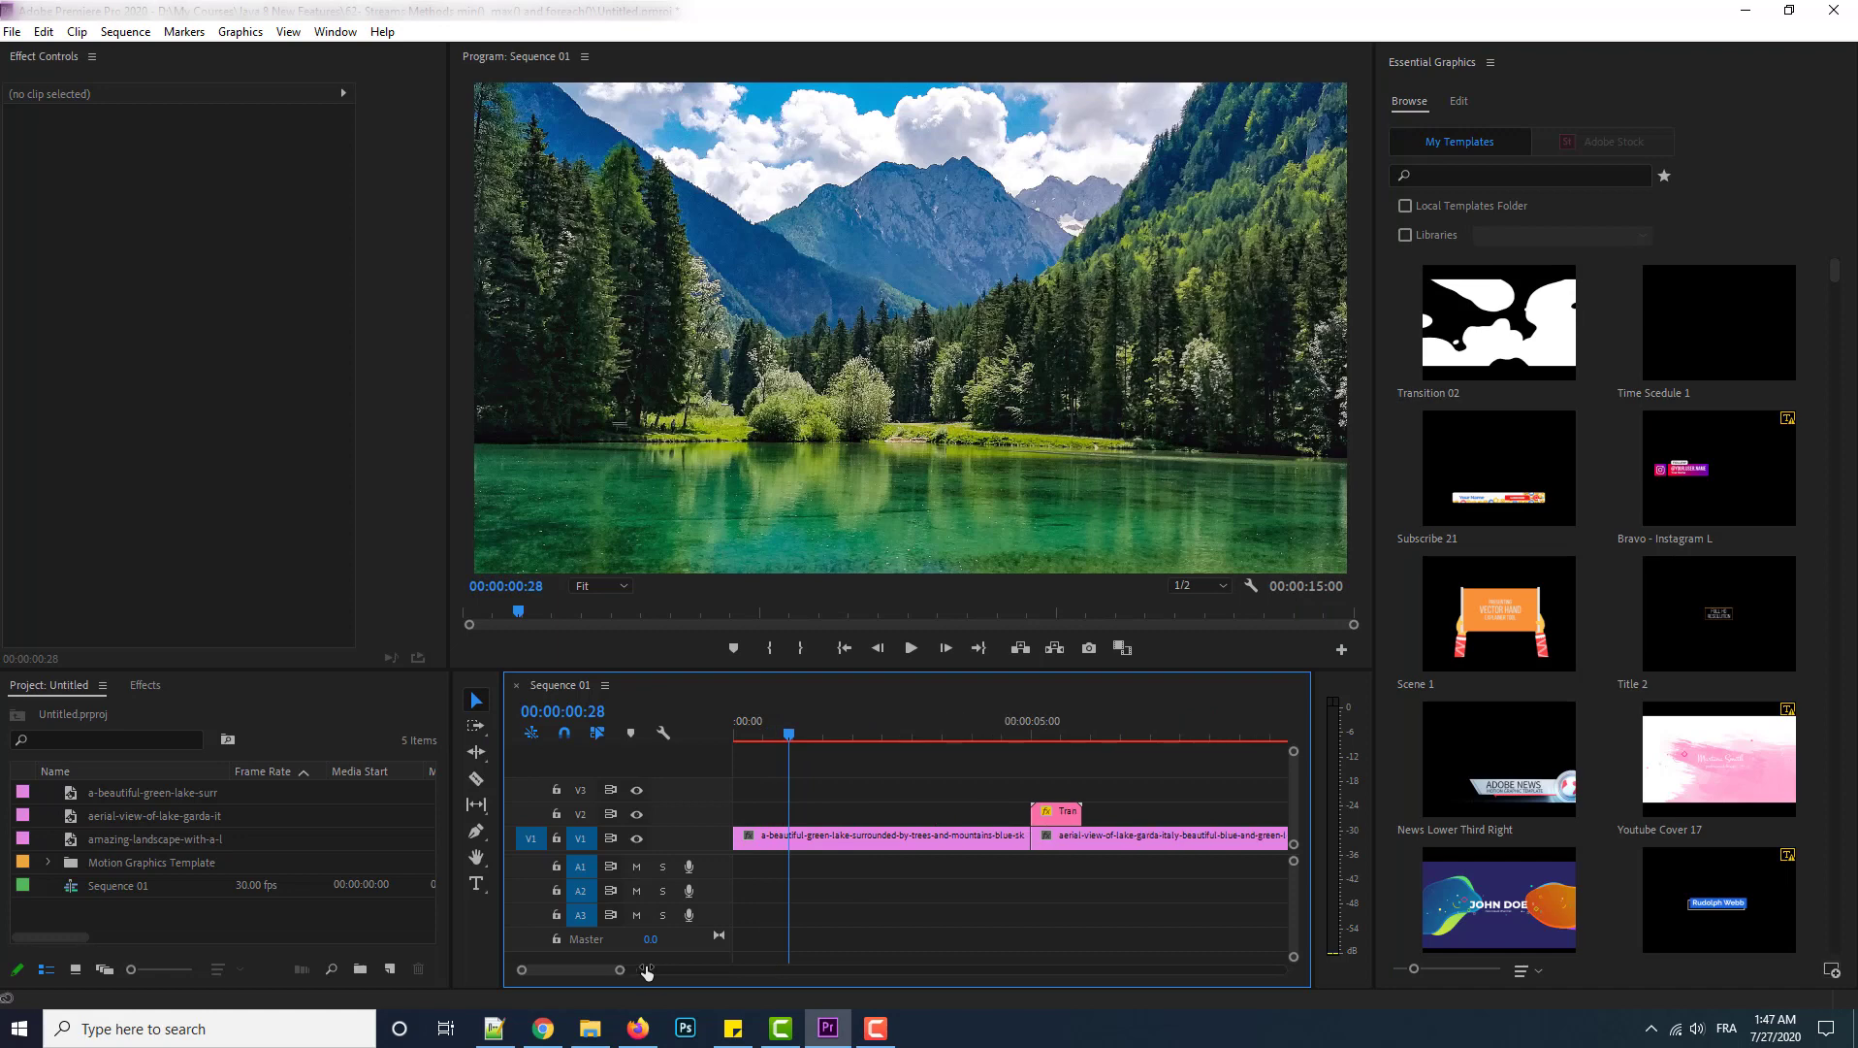
pyautogui.moveTo(1061, 818); pyautogui.dragTo(1033, 822)
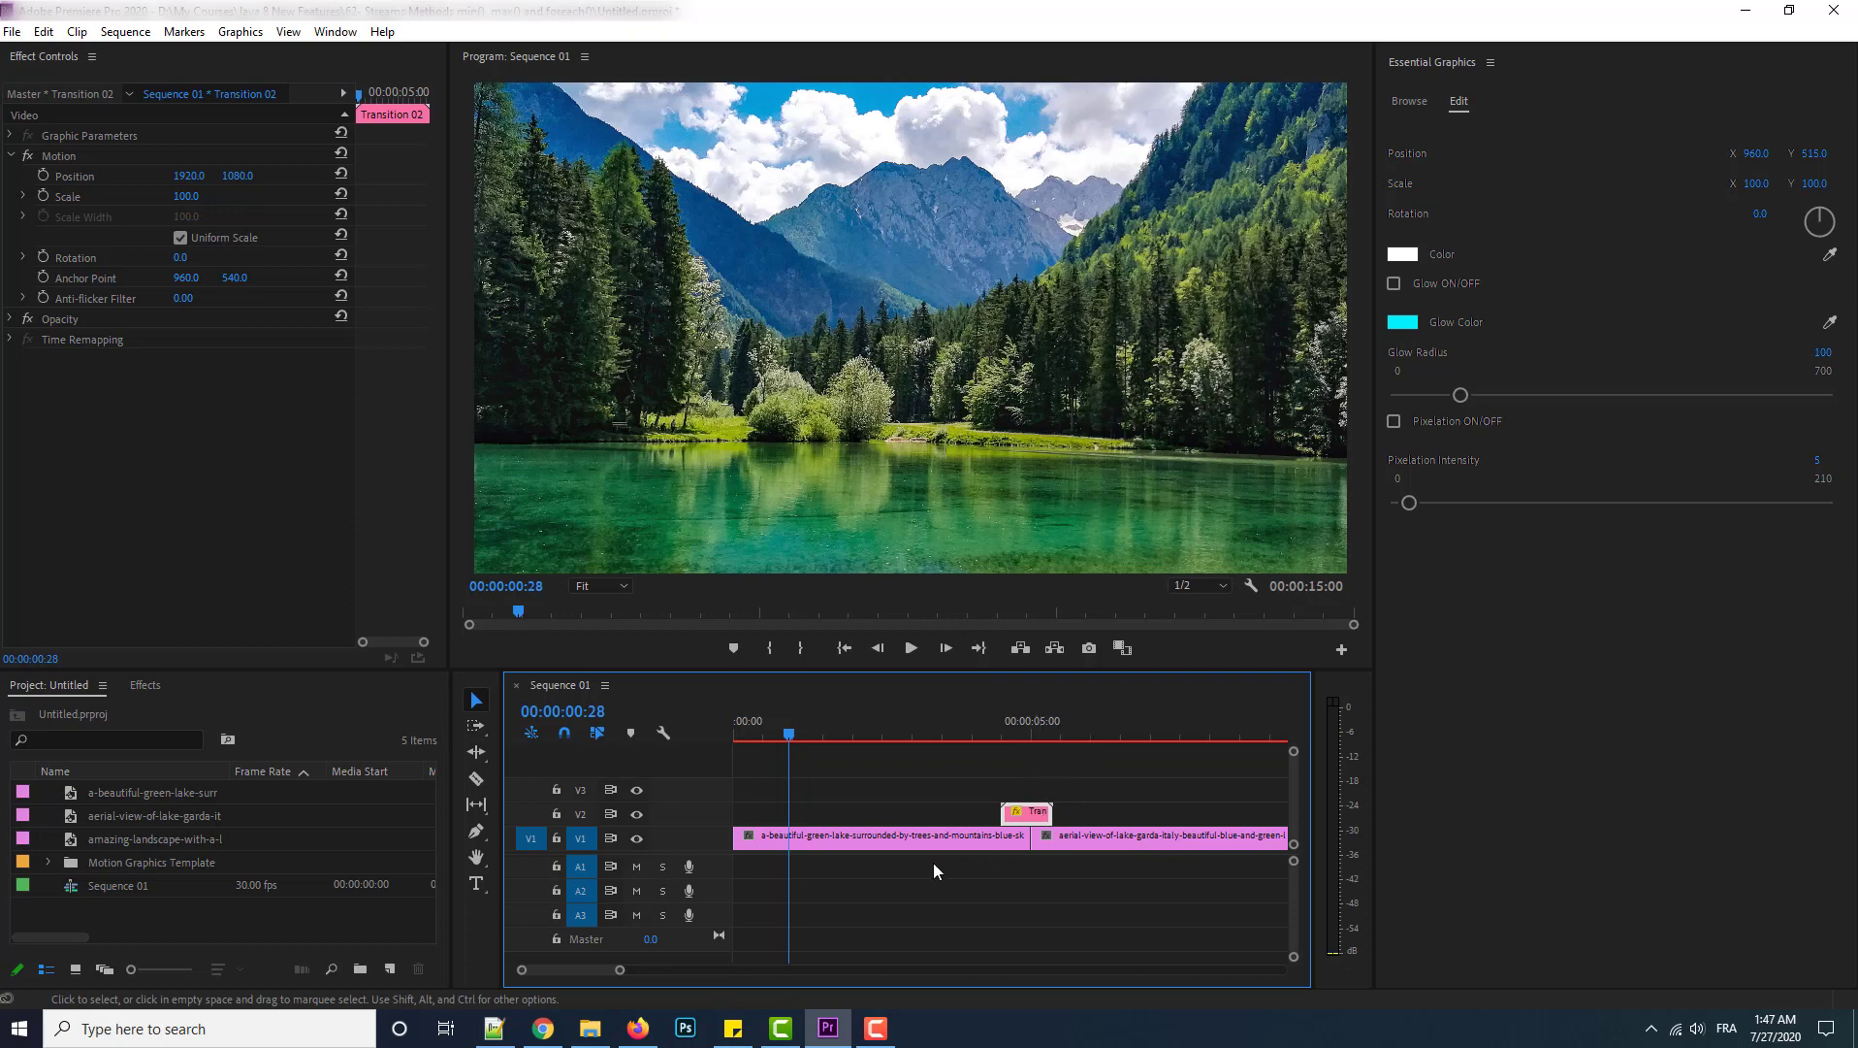
# Scrub through Transition 02 at the first cut to check how much of the frame it covers.
pyautogui.moveTo(620, 969); pyautogui.dragTo(657, 970)
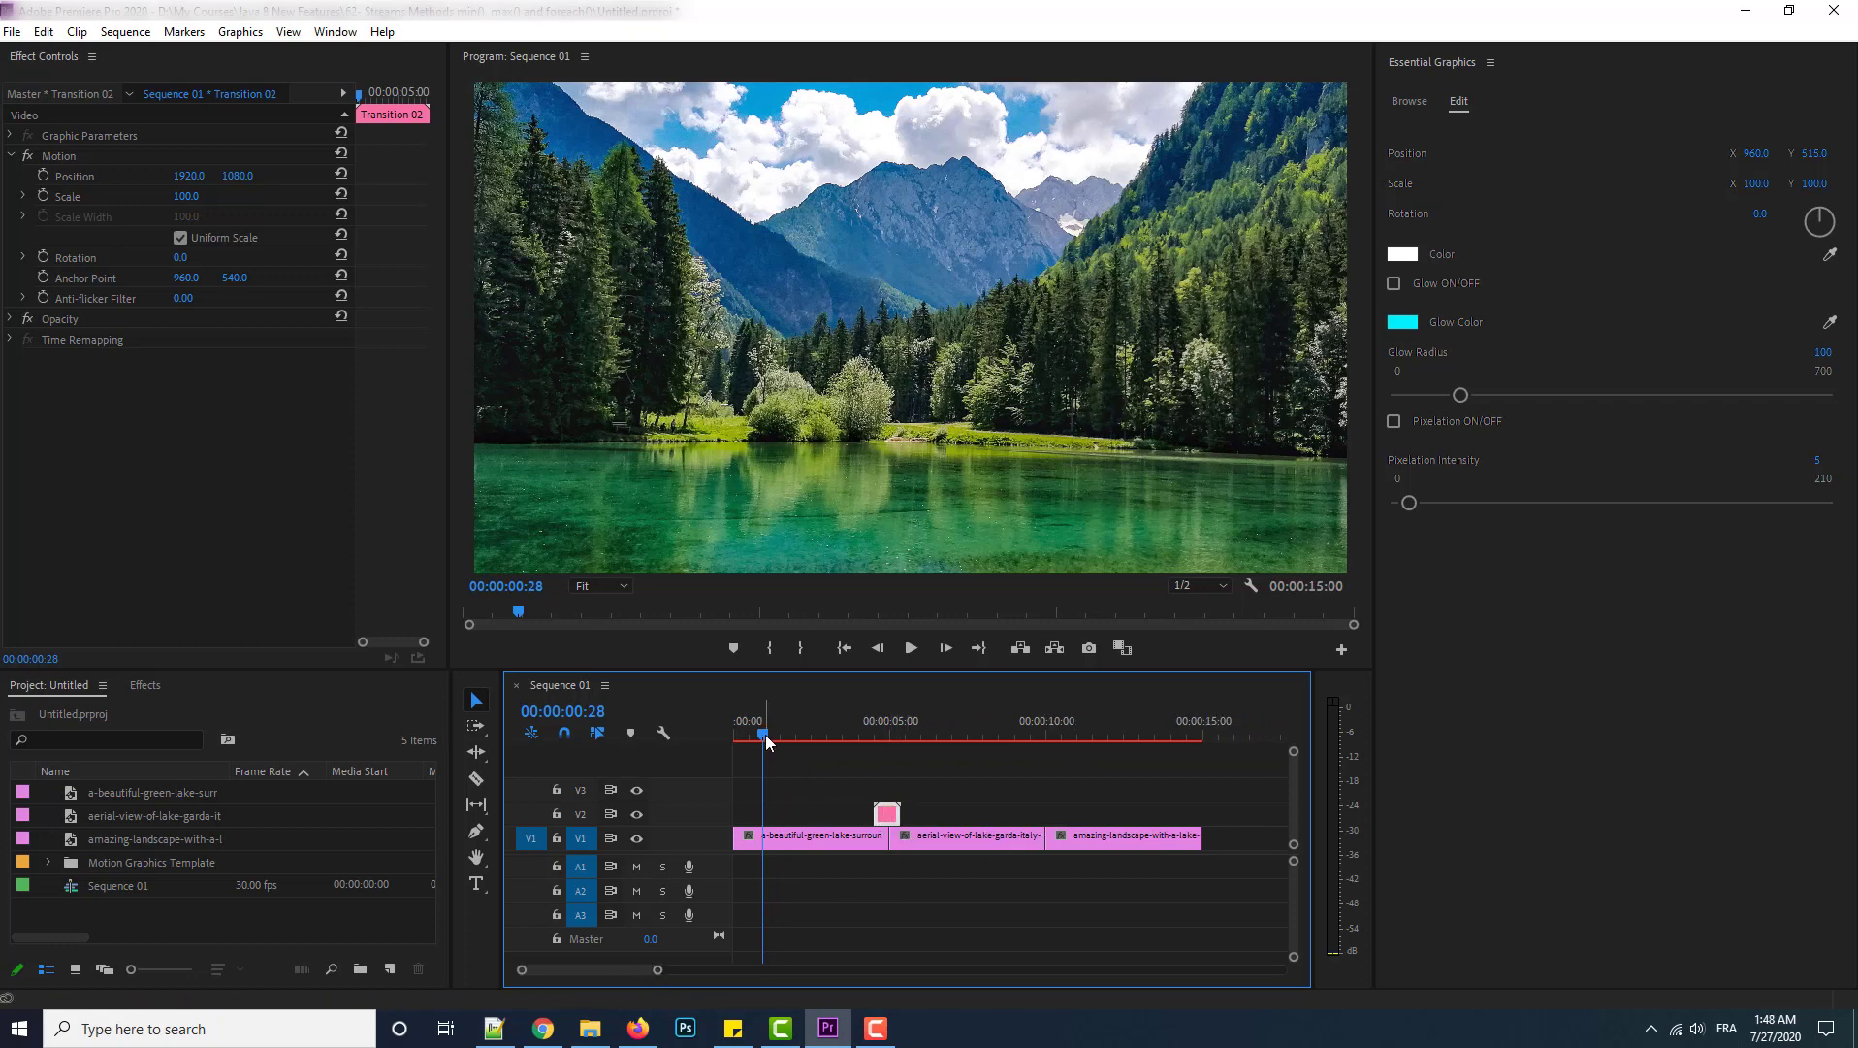
pyautogui.moveTo(763, 734); pyautogui.dragTo(886, 739)
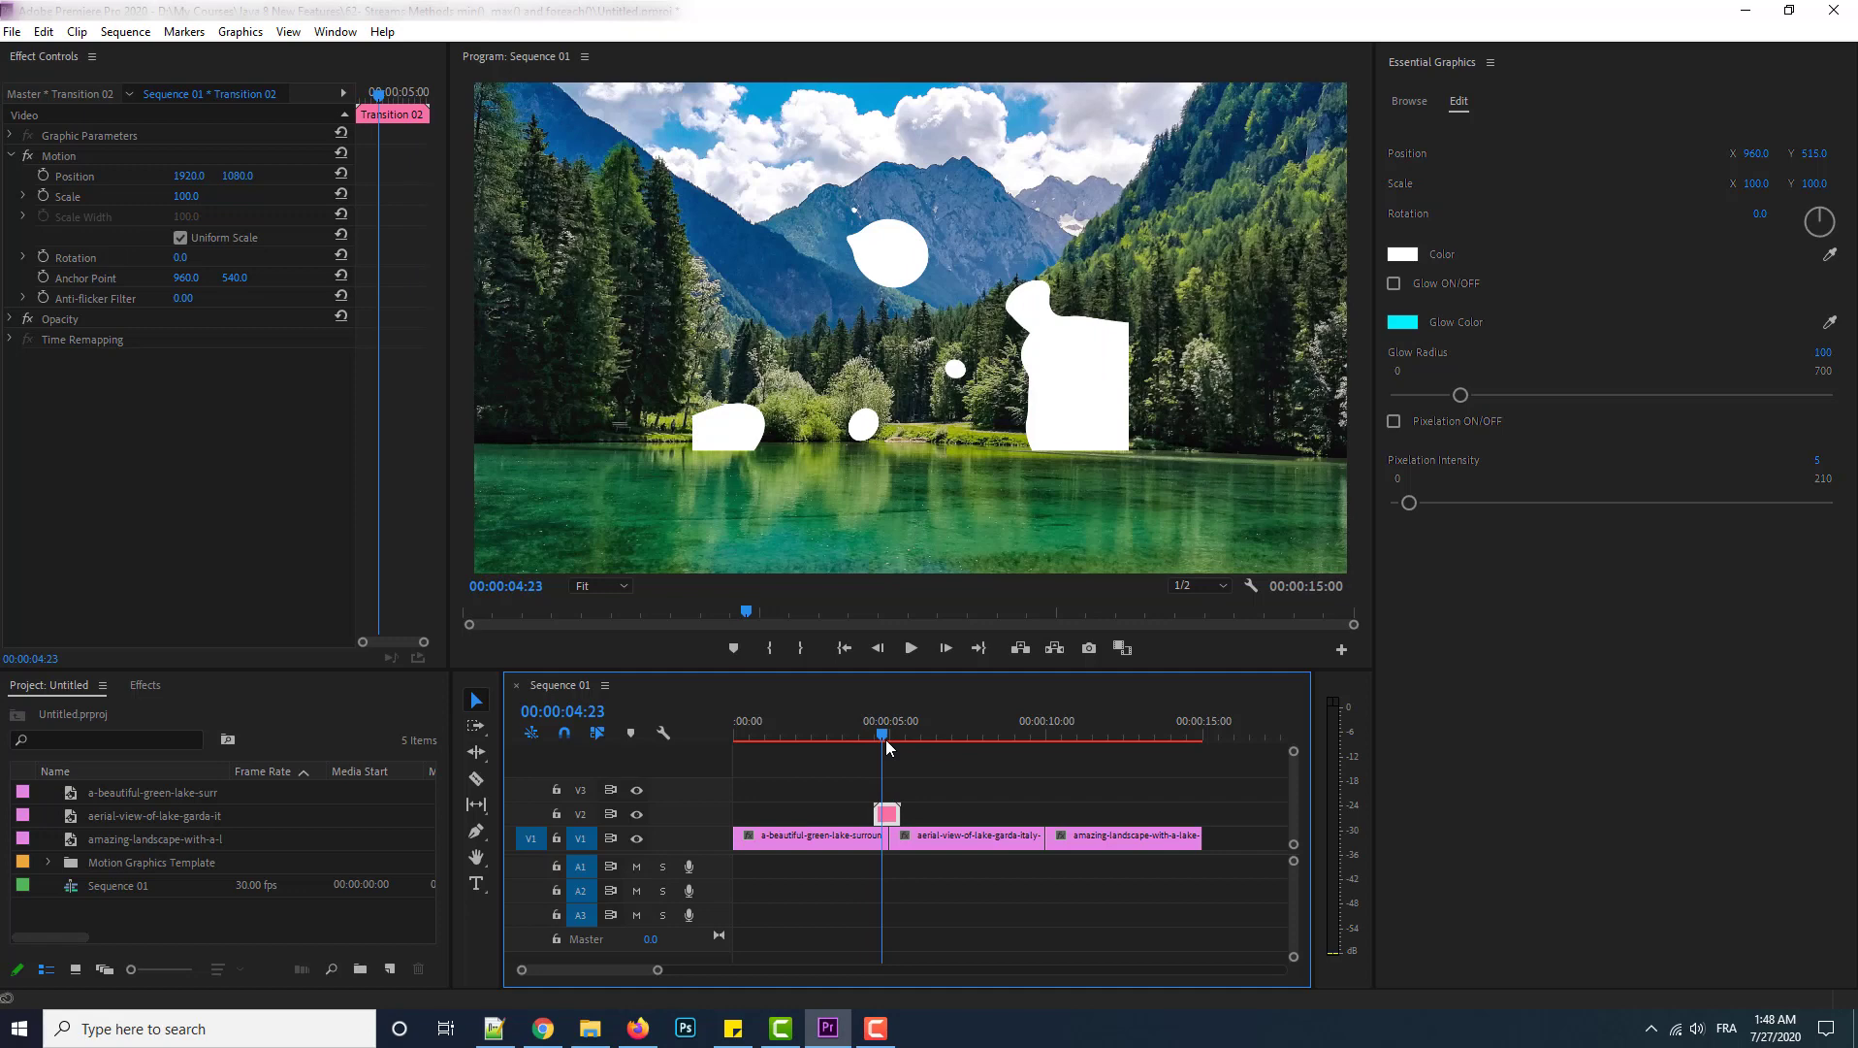
pyautogui.moveTo(886, 739); pyautogui.dragTo(901, 731)
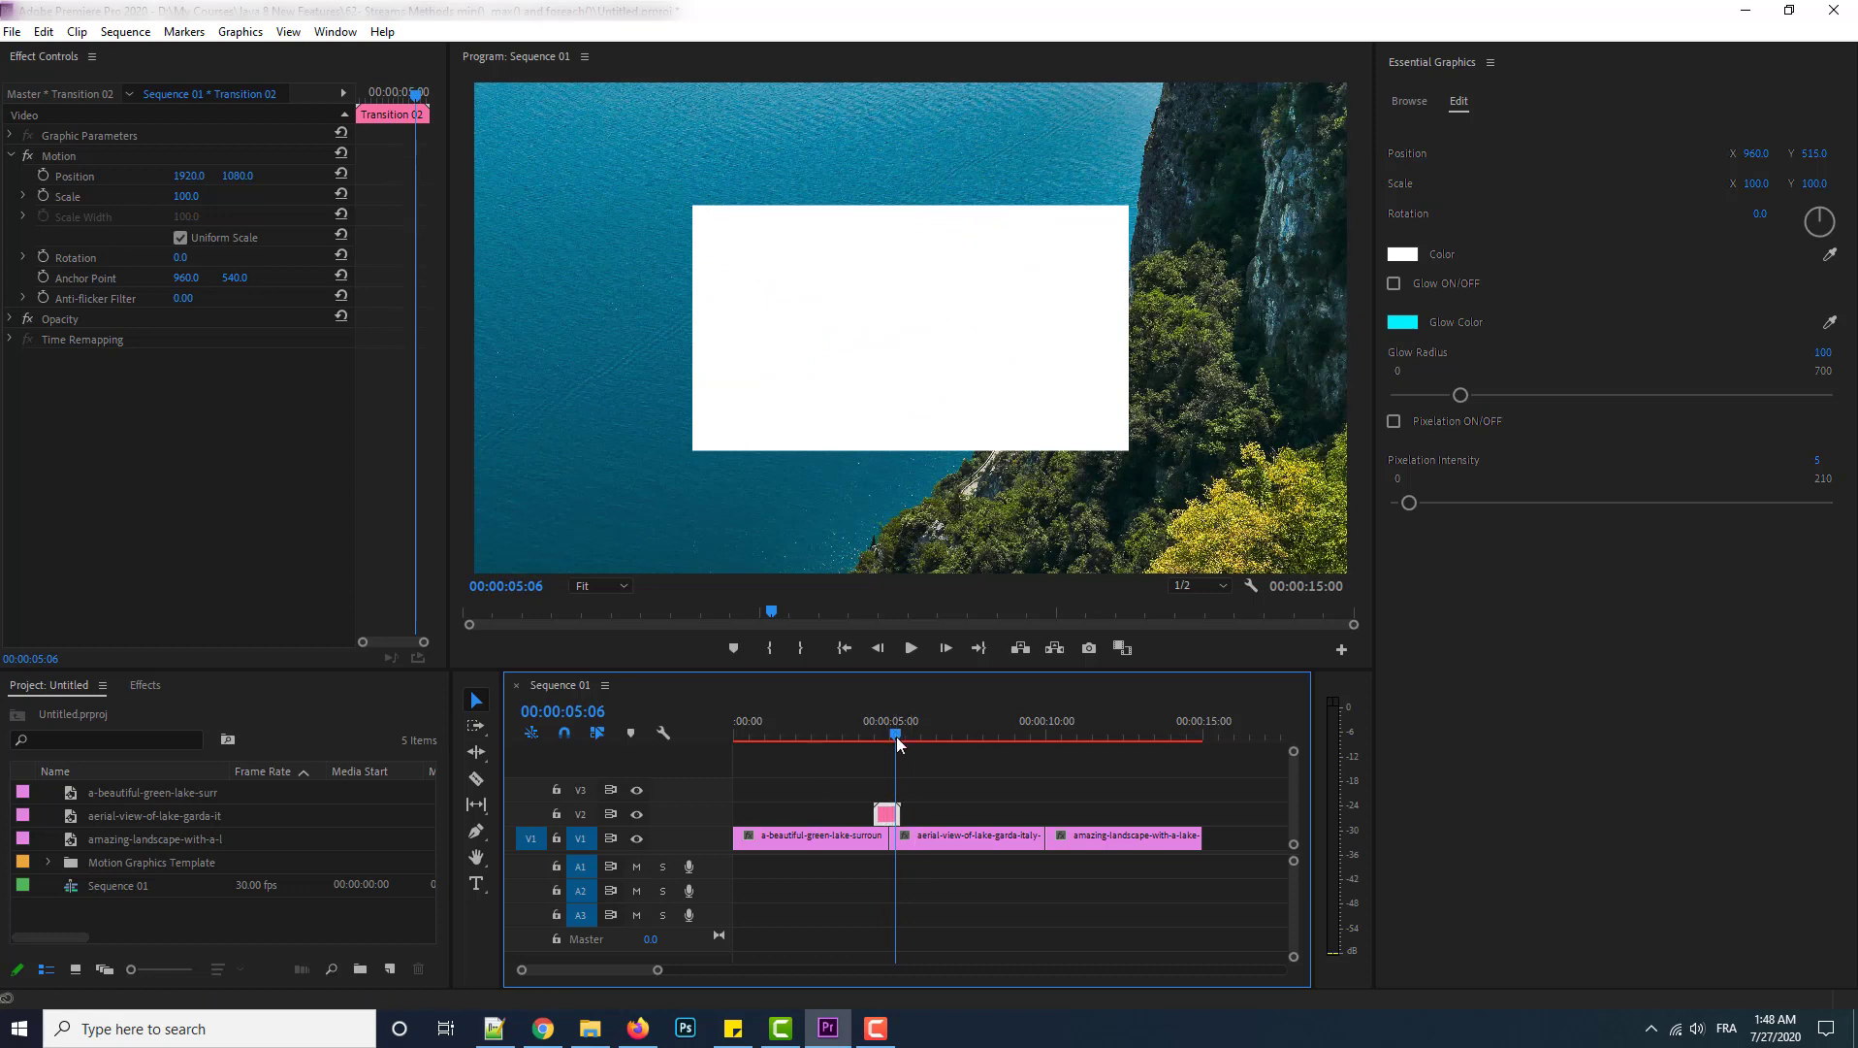
pyautogui.moveTo(898, 737); pyautogui.dragTo(897, 737)
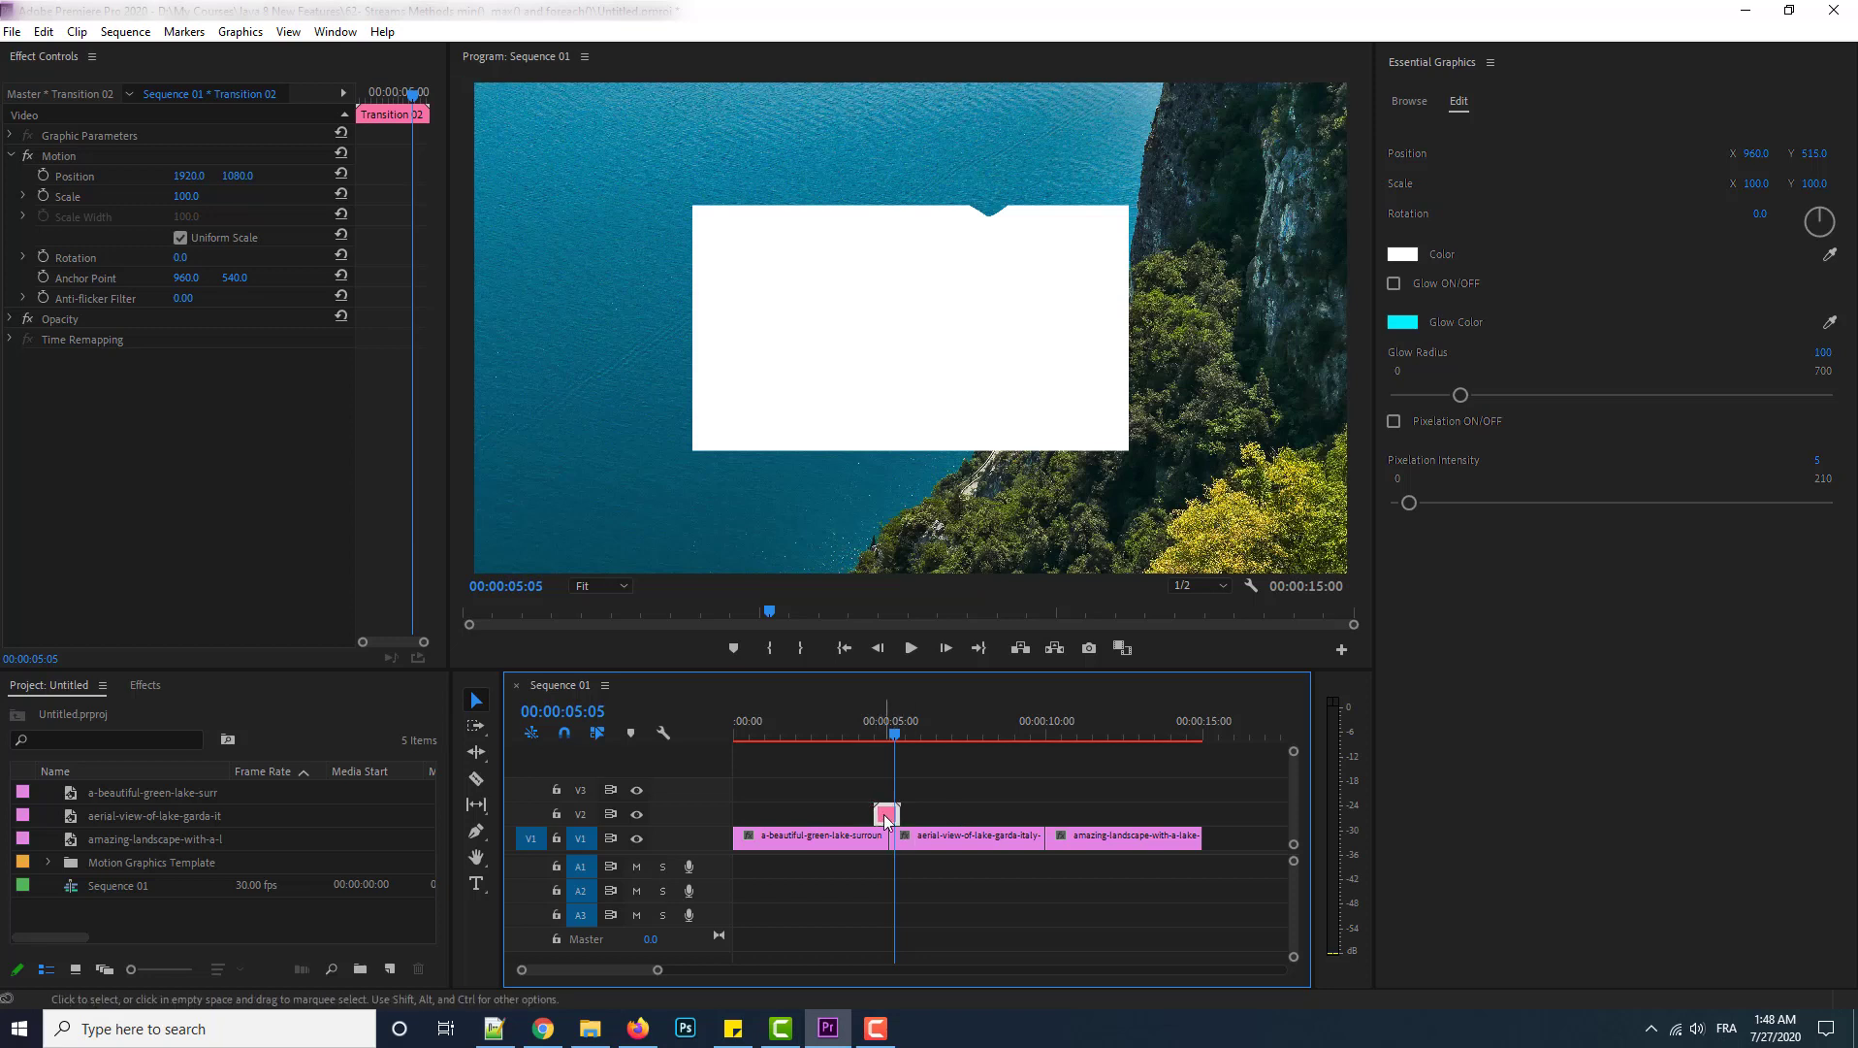
# Select the Transition 02 clip and set its Motion scale to 203 so it fills the frame.
pyautogui.click(843, 840)
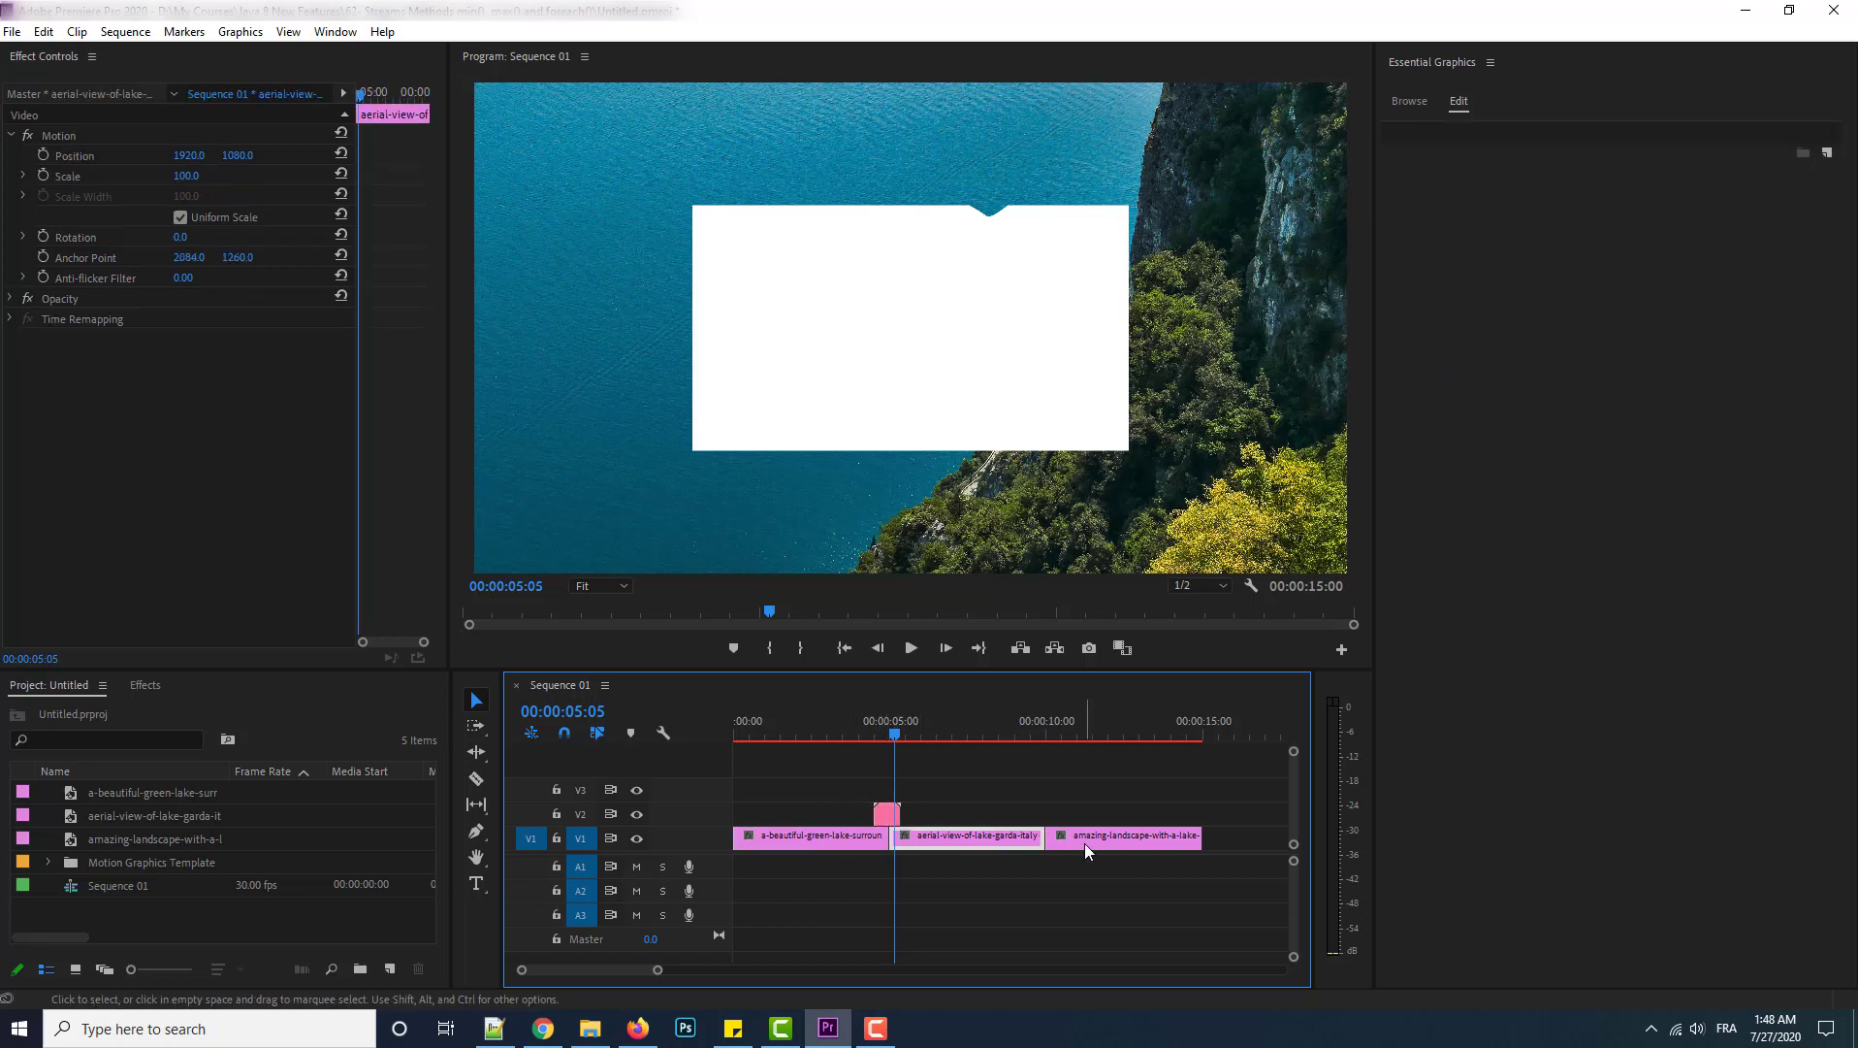
pyautogui.click(886, 813)
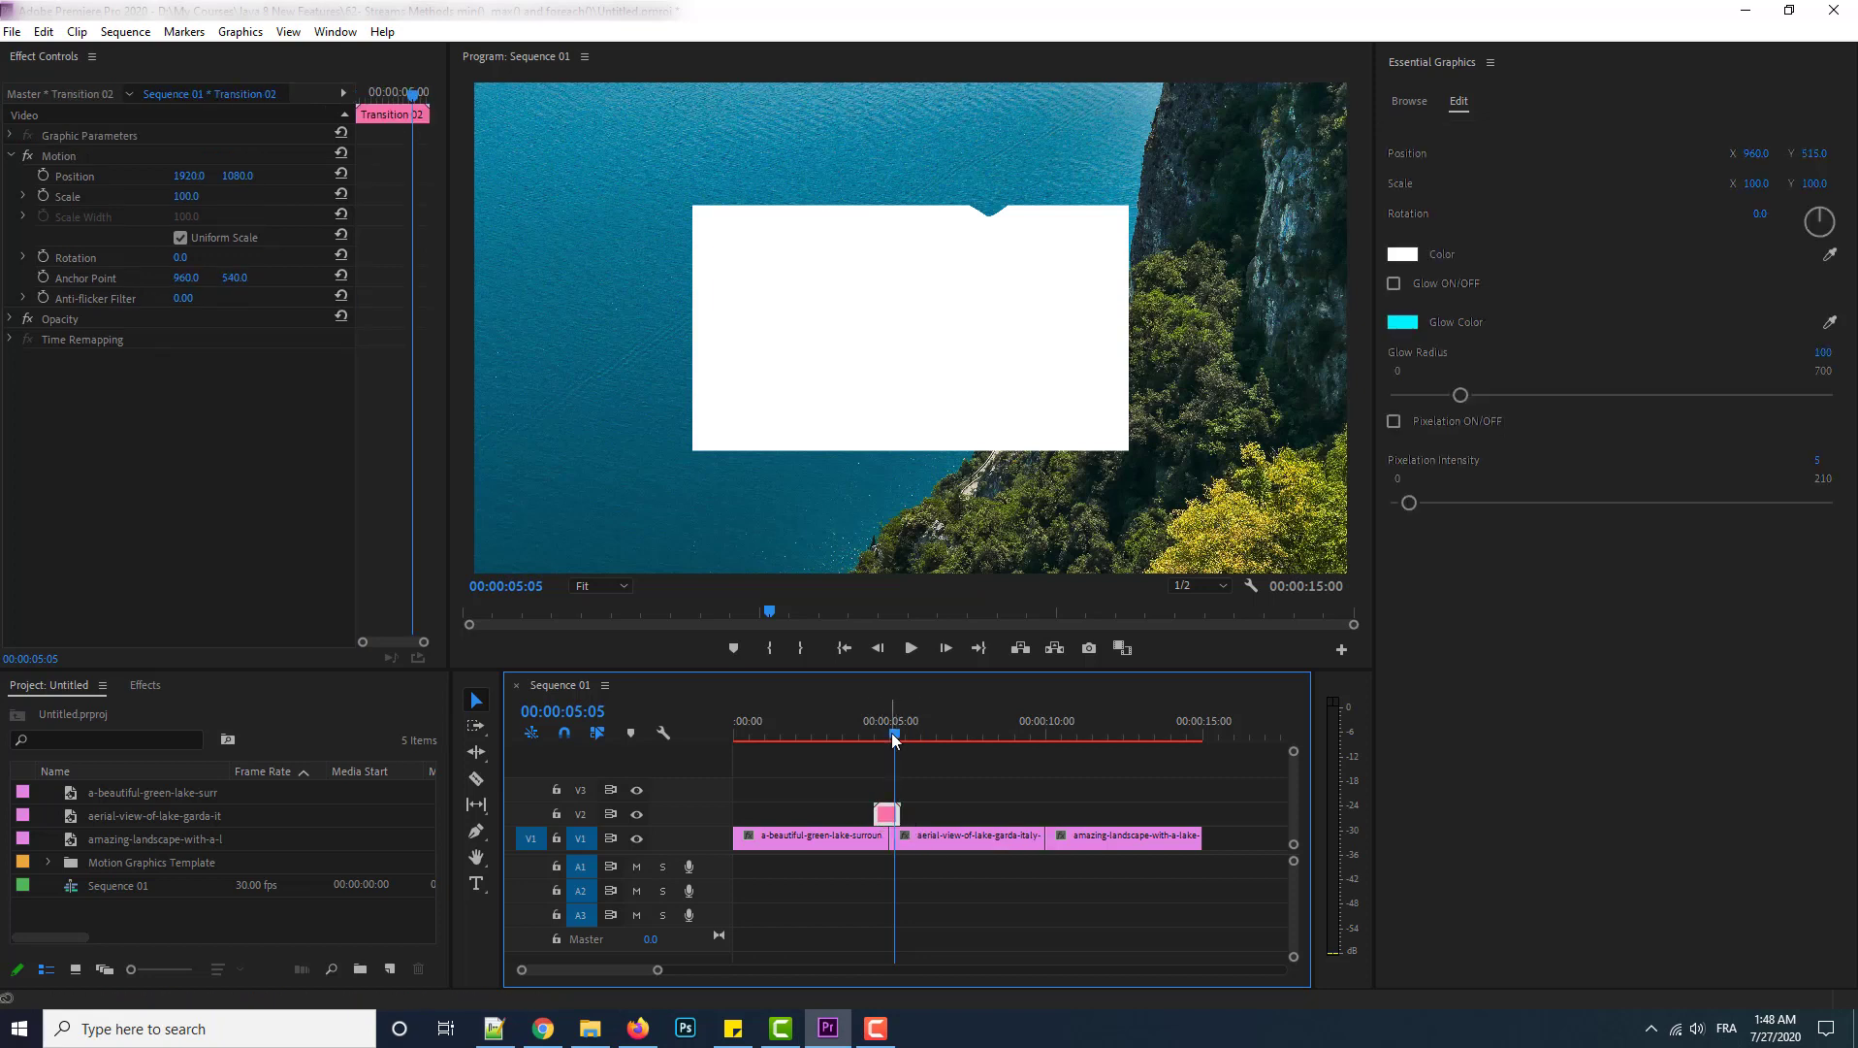
pyautogui.moveTo(894, 739); pyautogui.dragTo(892, 739)
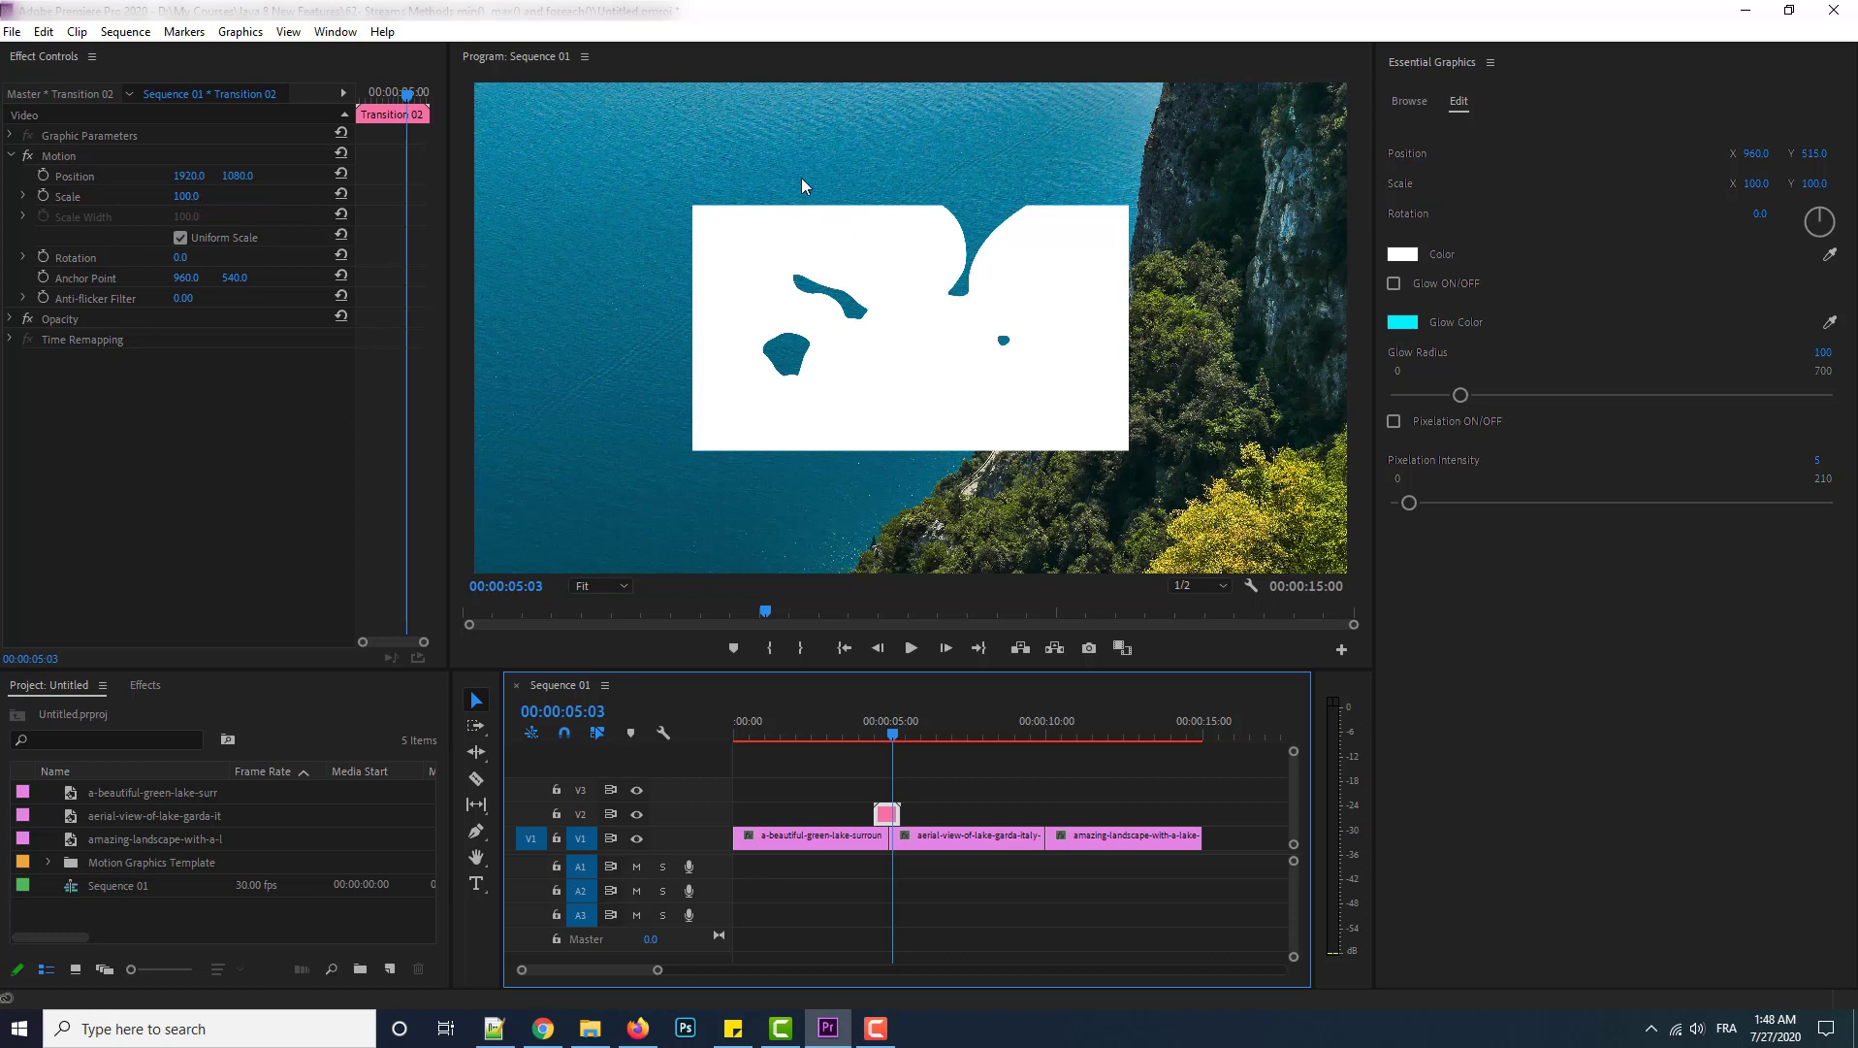
pyautogui.moveTo(184, 196); pyautogui.dragTo(285, 196)
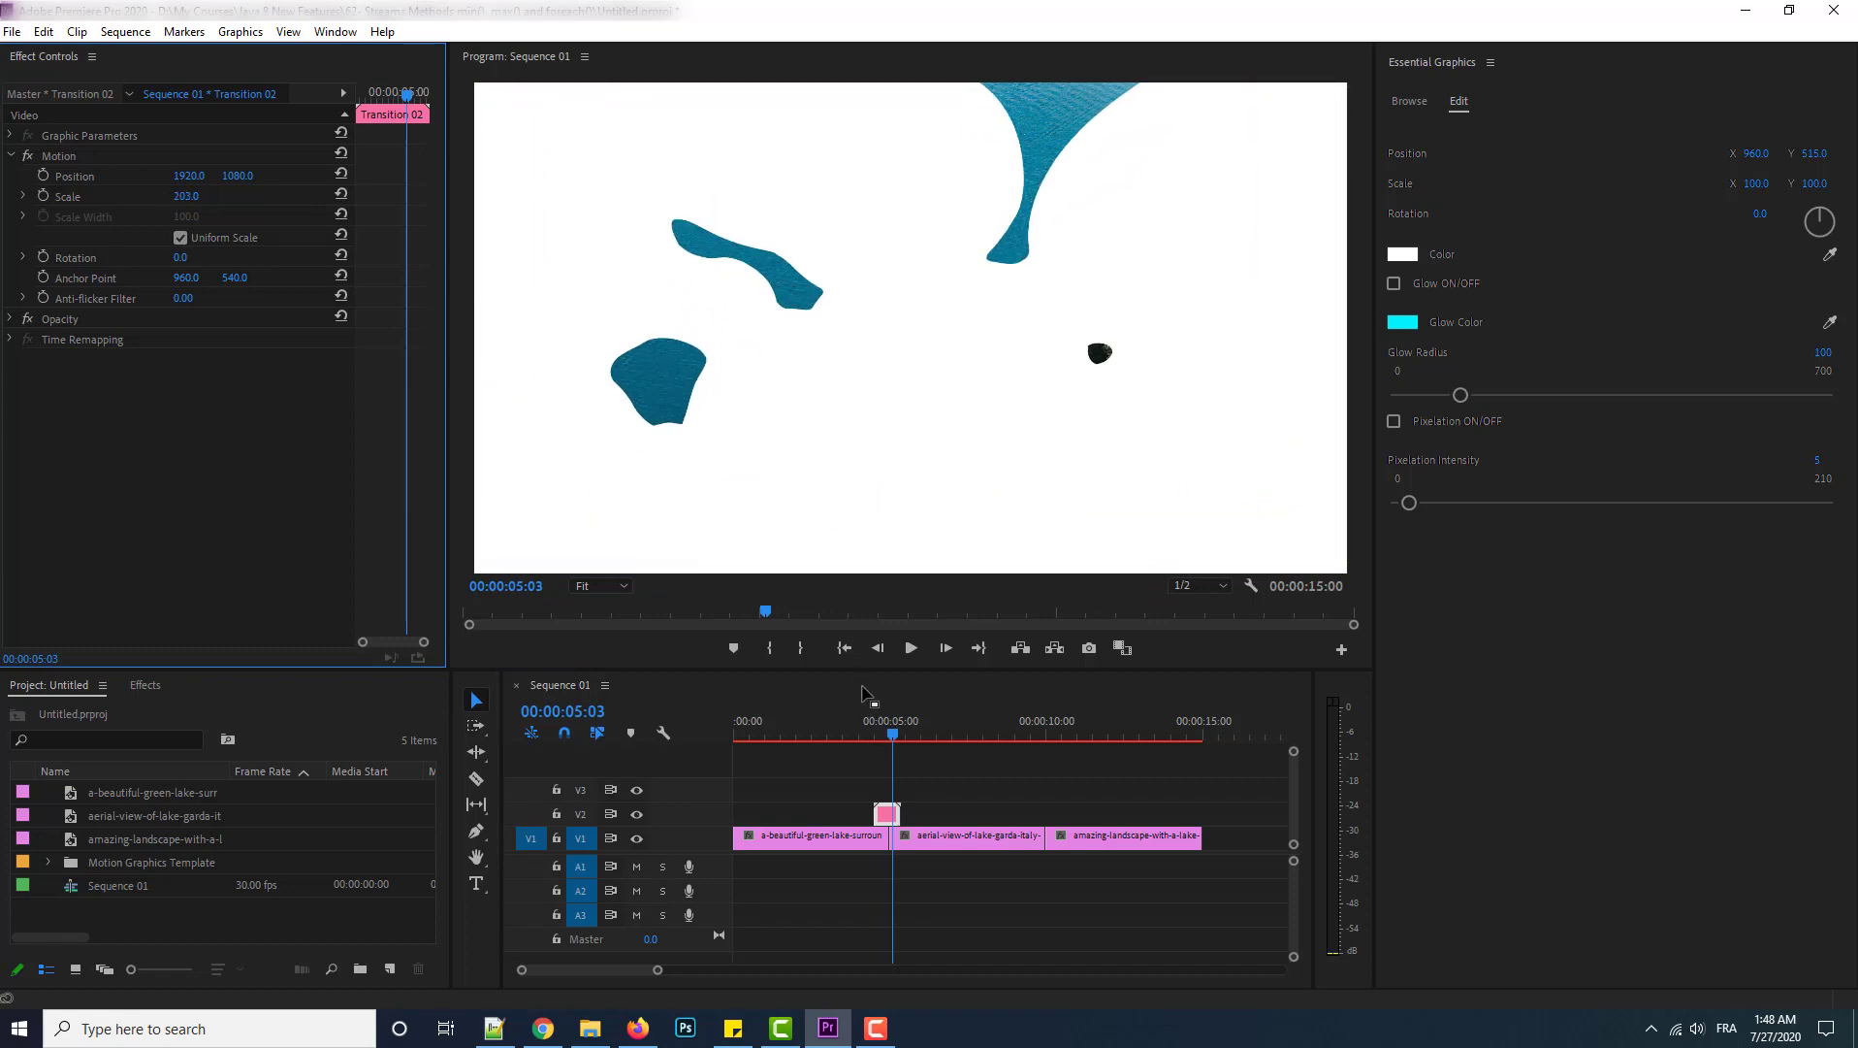
# Play the sequence from about 2 seconds through the first cut to review the scaled transition.
pyautogui.click(873, 735)
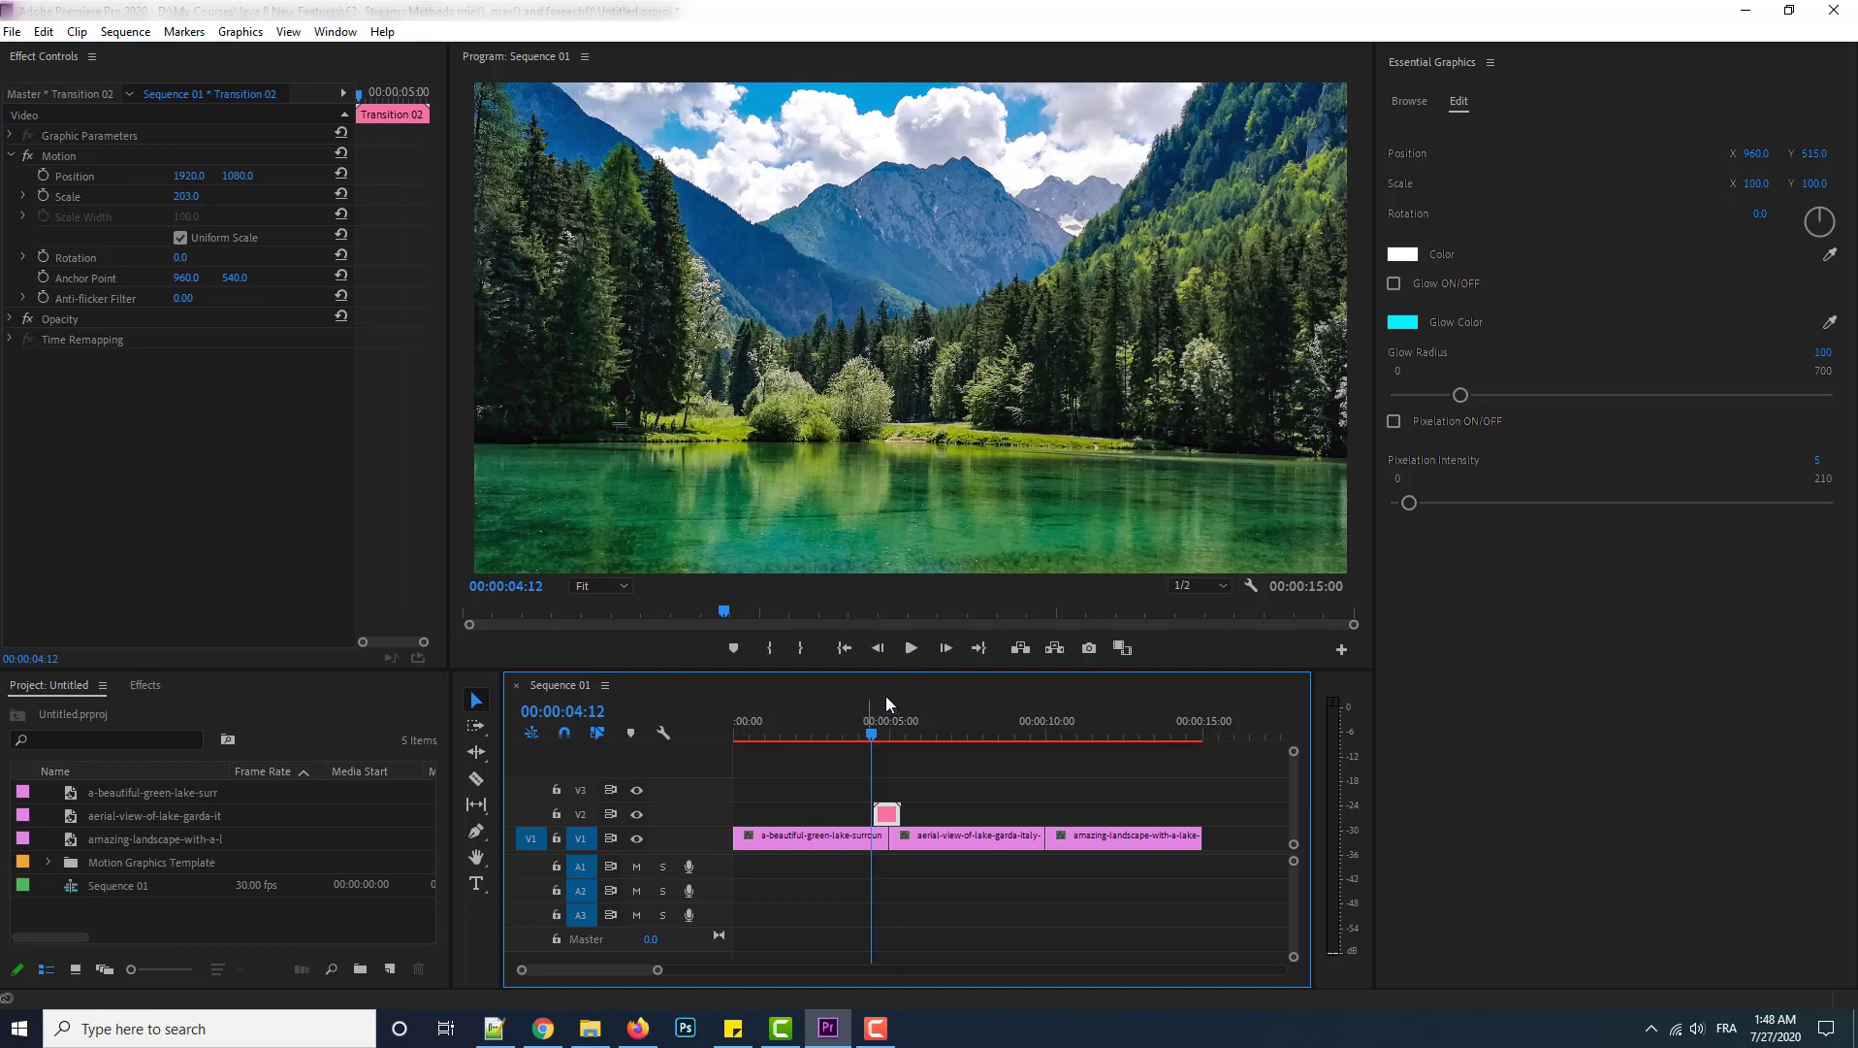
pyautogui.moveTo(858, 740); pyautogui.dragTo(801, 739)
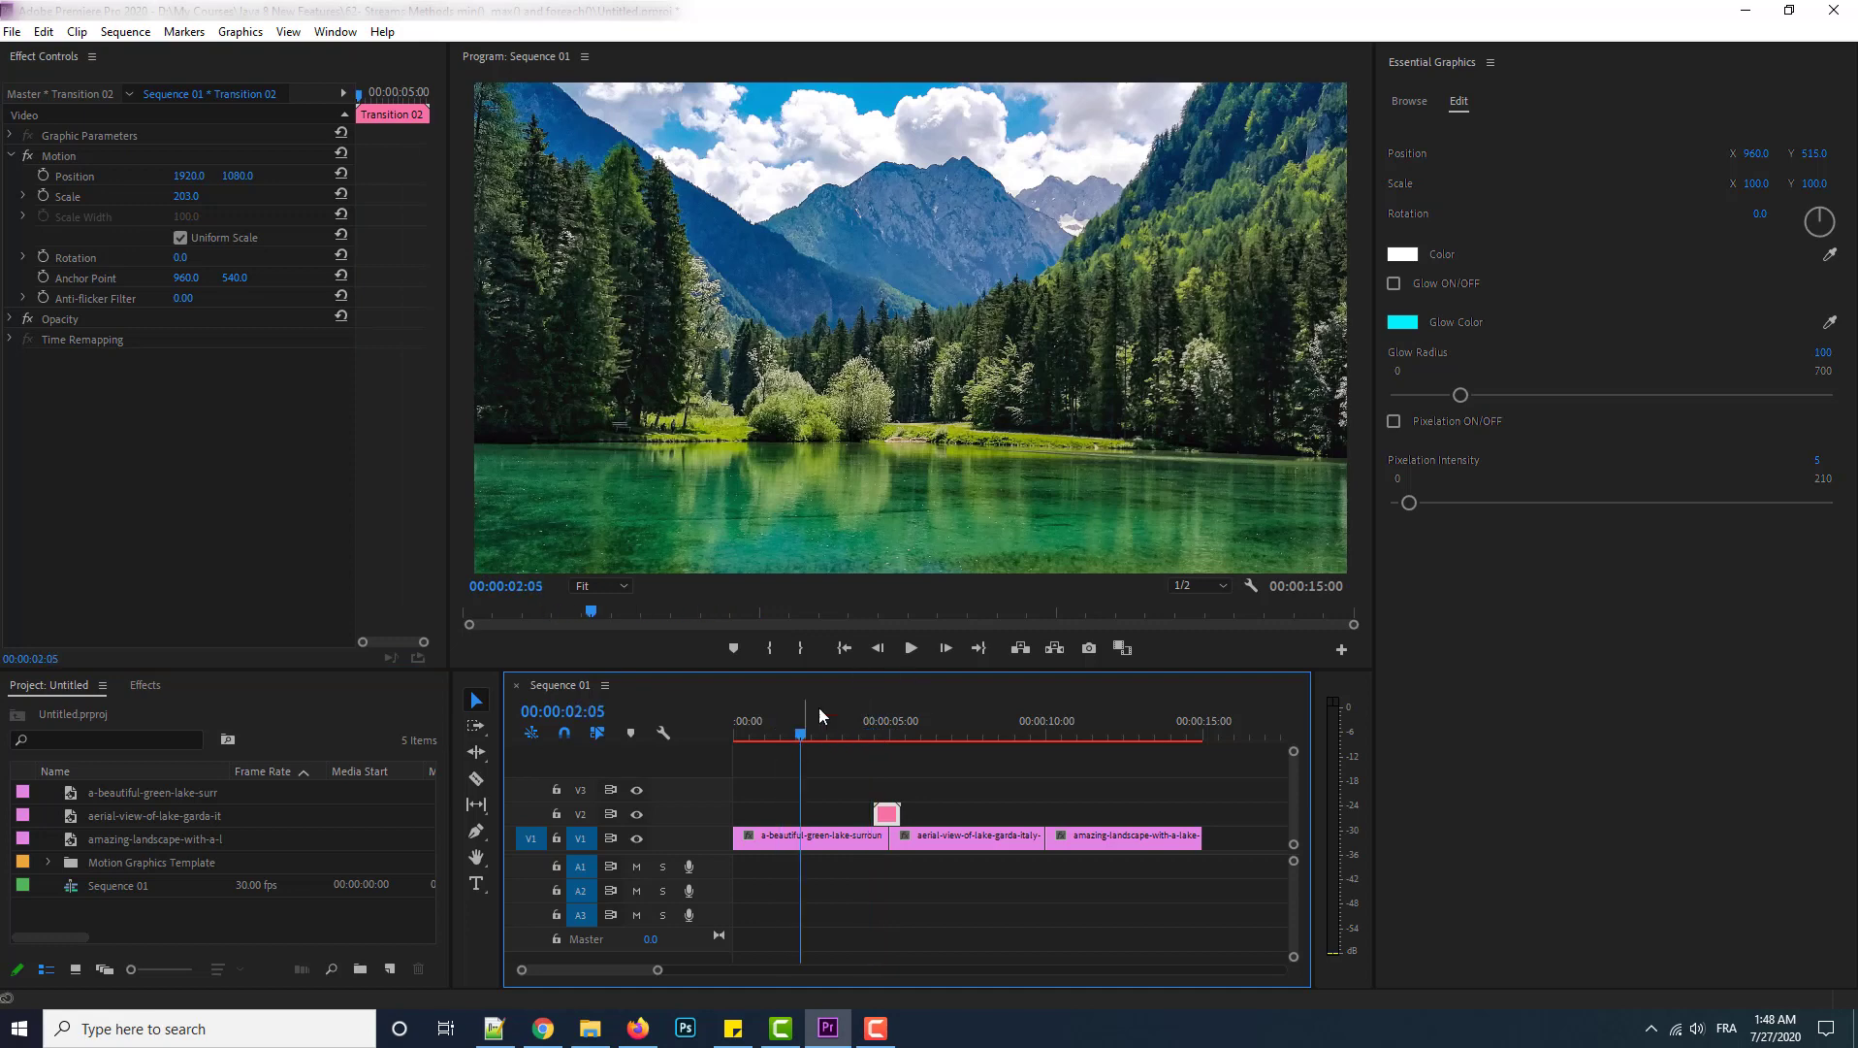
pyautogui.click(911, 647)
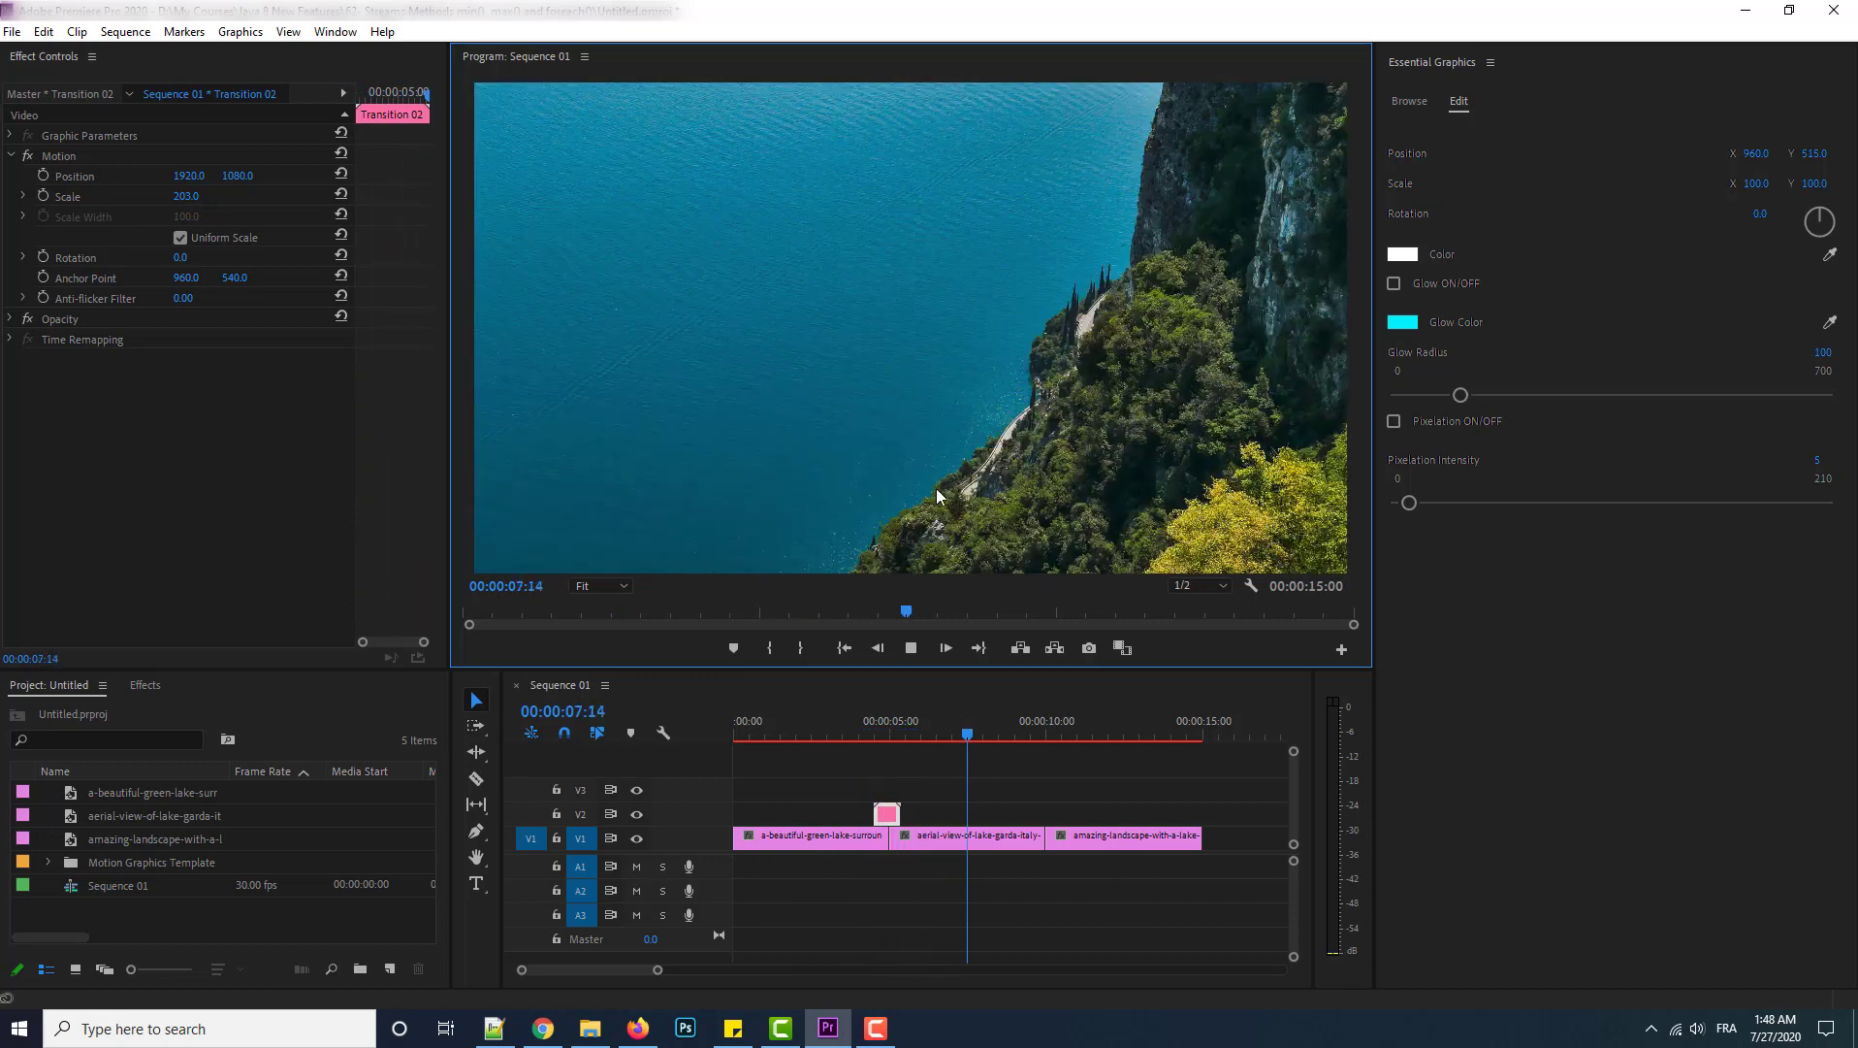
pyautogui.click(914, 647)
# Change the color of Transition 02 from white to purple and play the transition to check it.
pyautogui.moveTo(1002, 733); pyautogui.dragTo(880, 747)
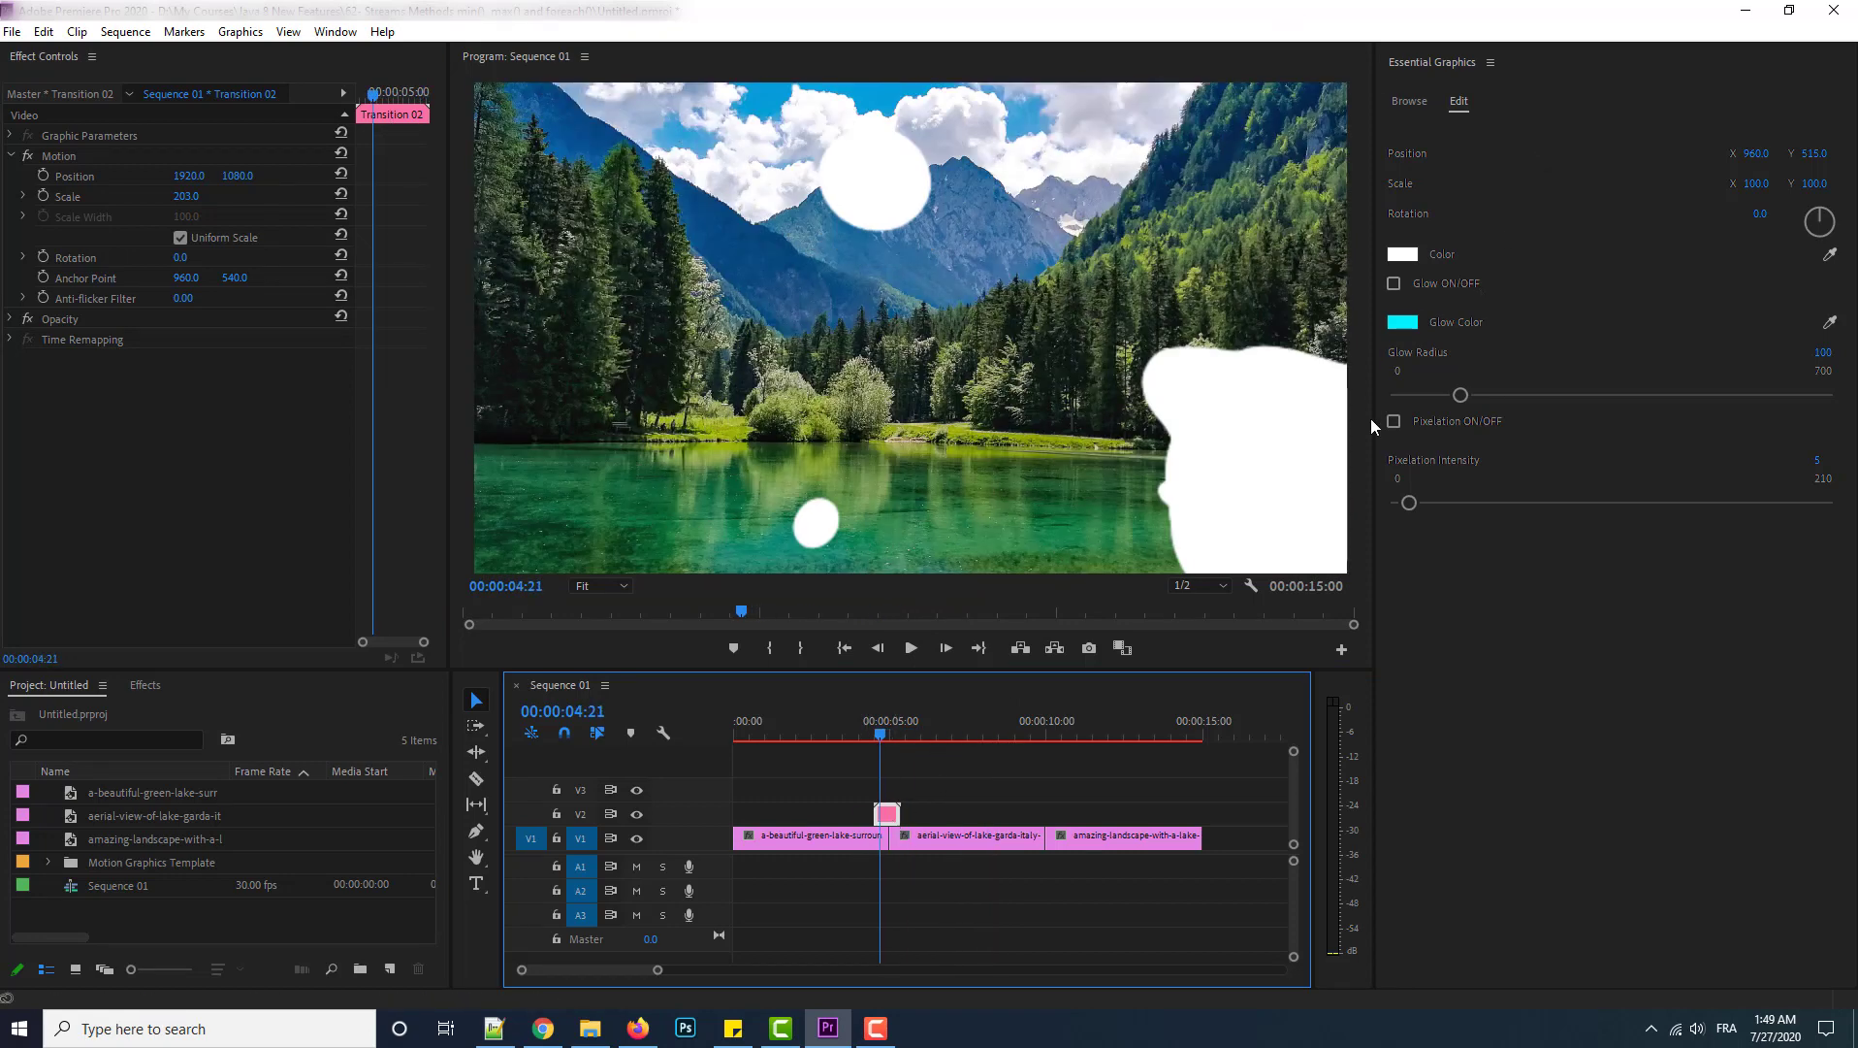
pyautogui.click(1413, 256)
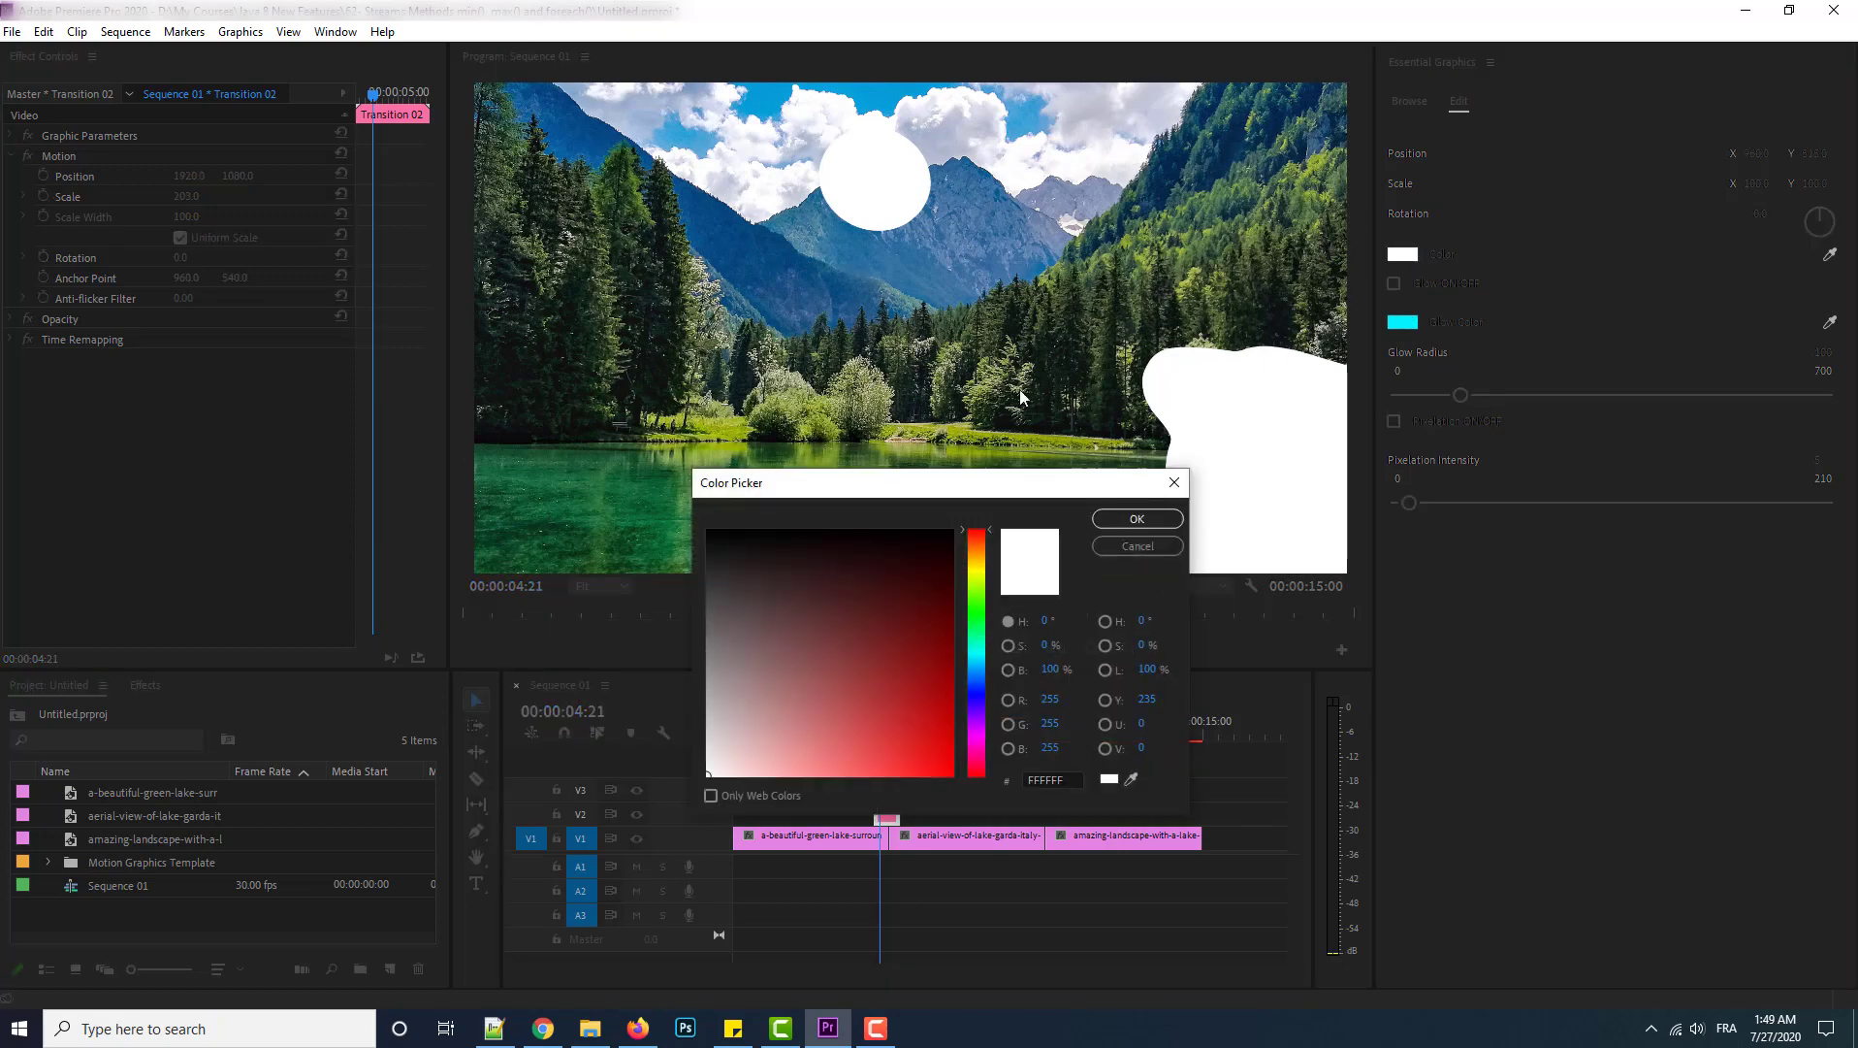
pyautogui.click(981, 737)
pyautogui.click(921, 709)
pyautogui.click(1139, 519)
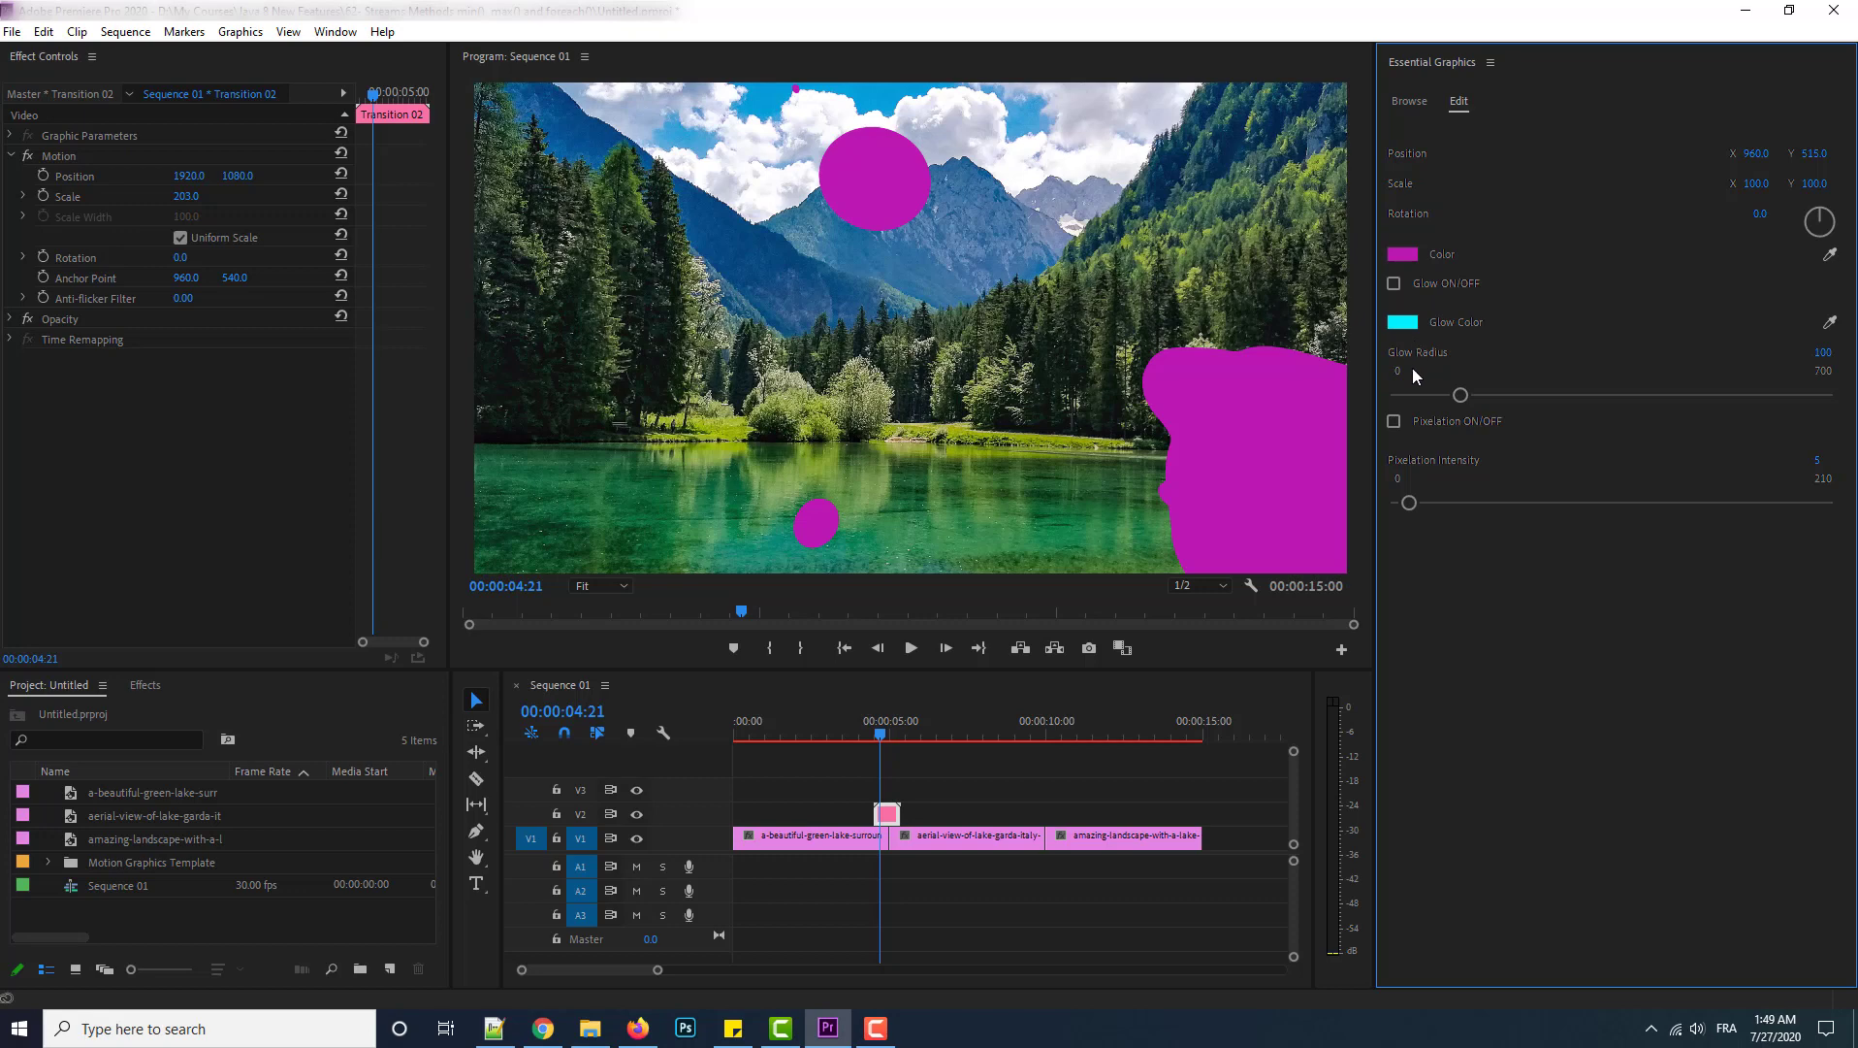
pyautogui.click(874, 734)
pyautogui.click(911, 647)
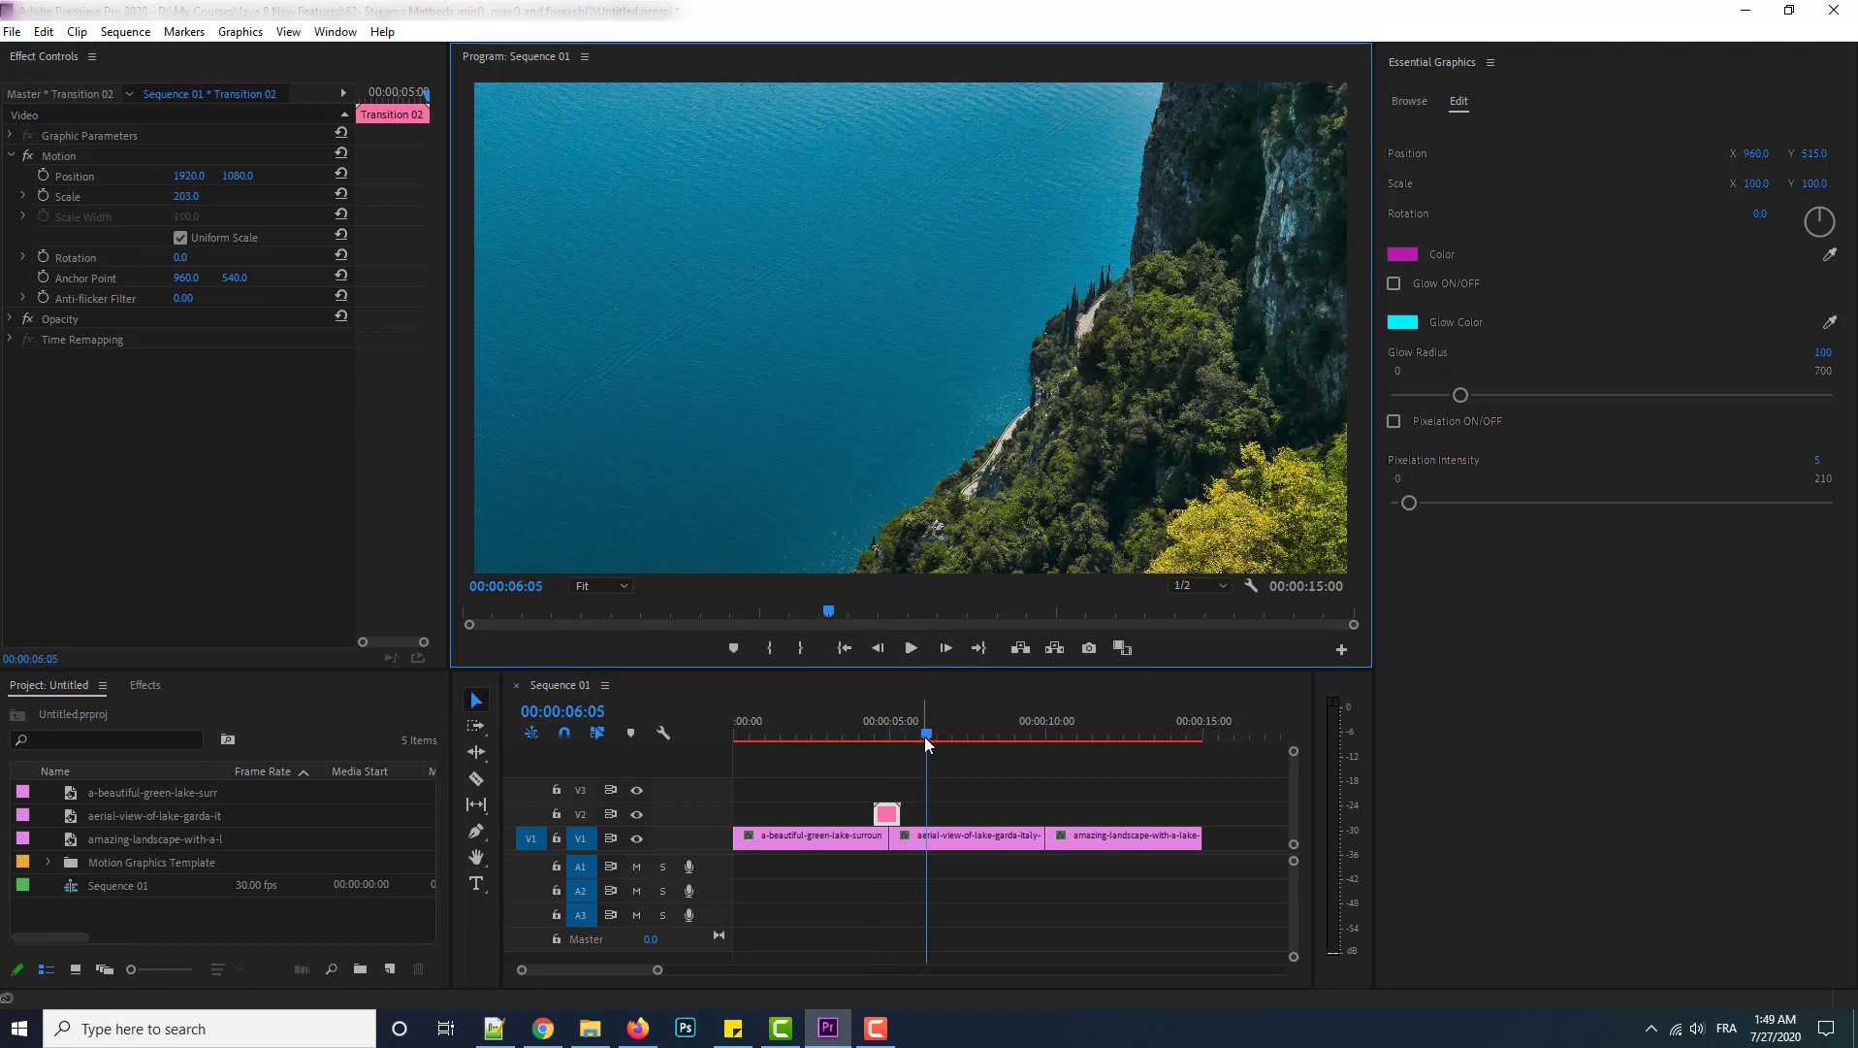
# Turn on the glow for Transition 02 and play the transition from just before the cut.
pyautogui.moveTo(925, 738); pyautogui.dragTo(884, 745)
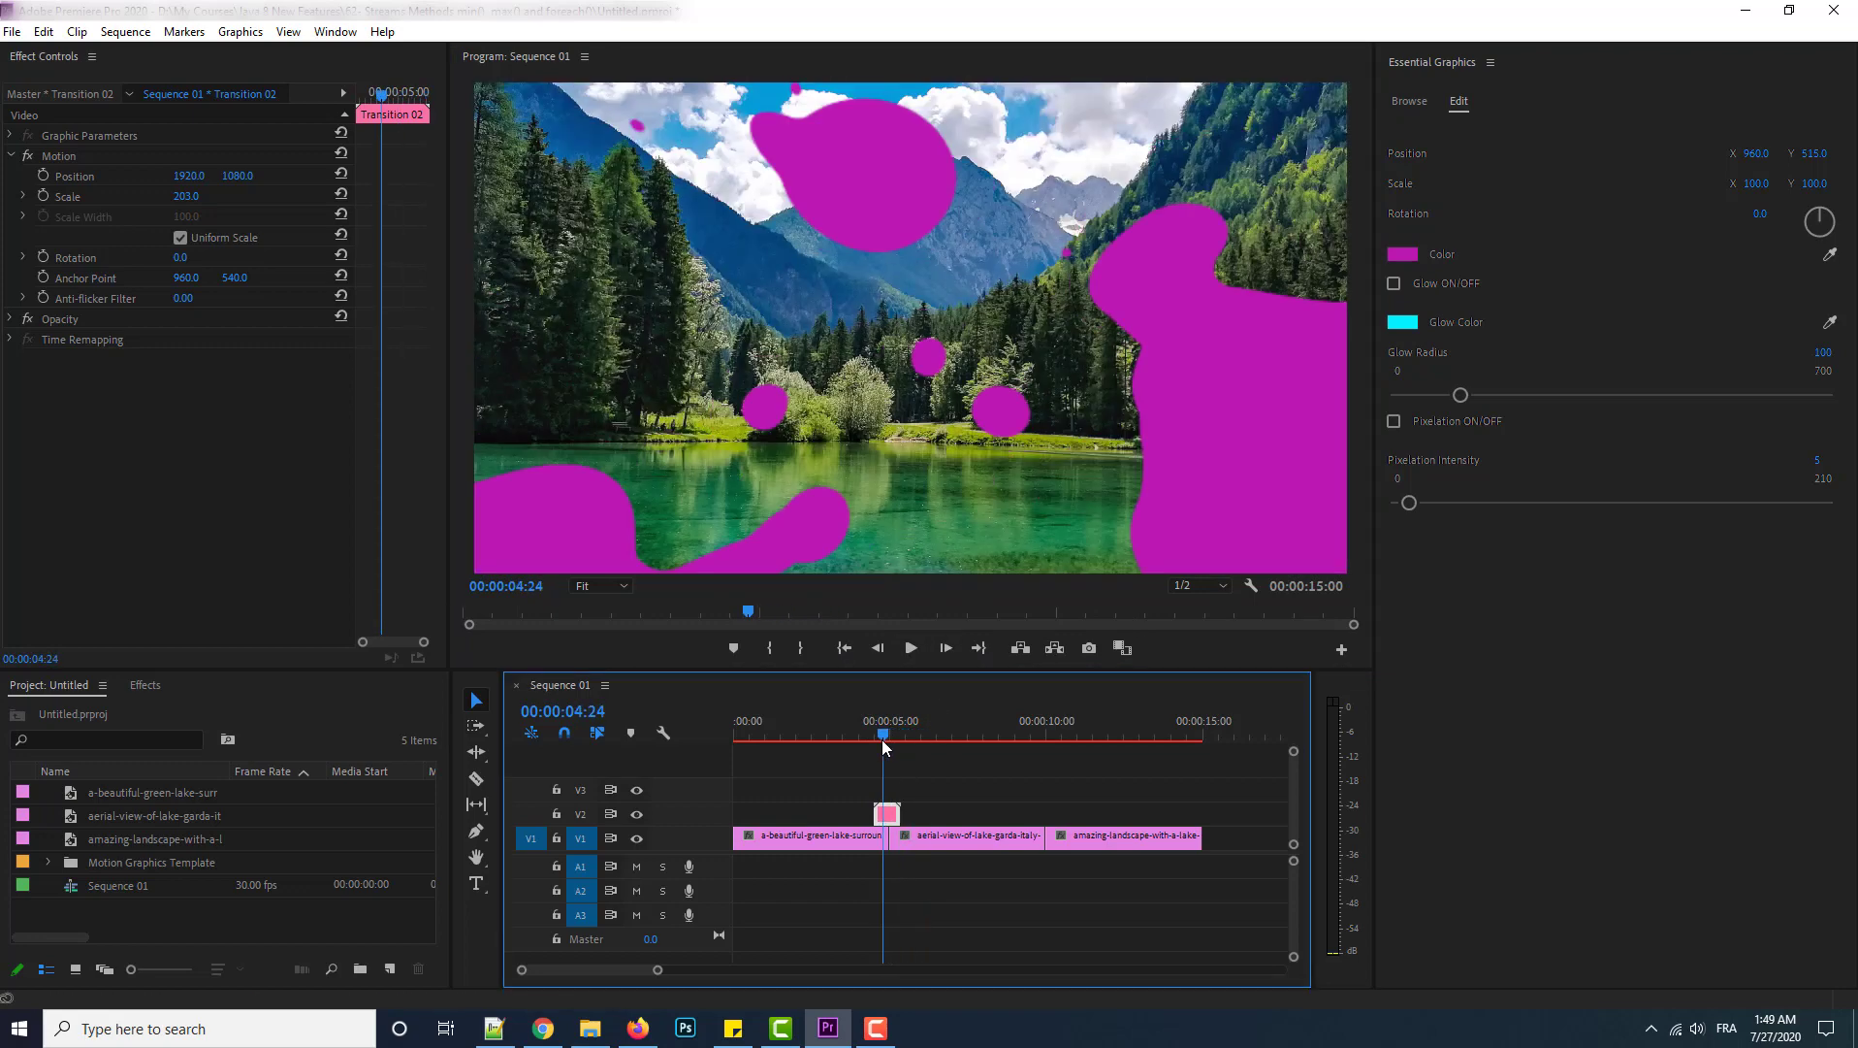
pyautogui.click(1395, 283)
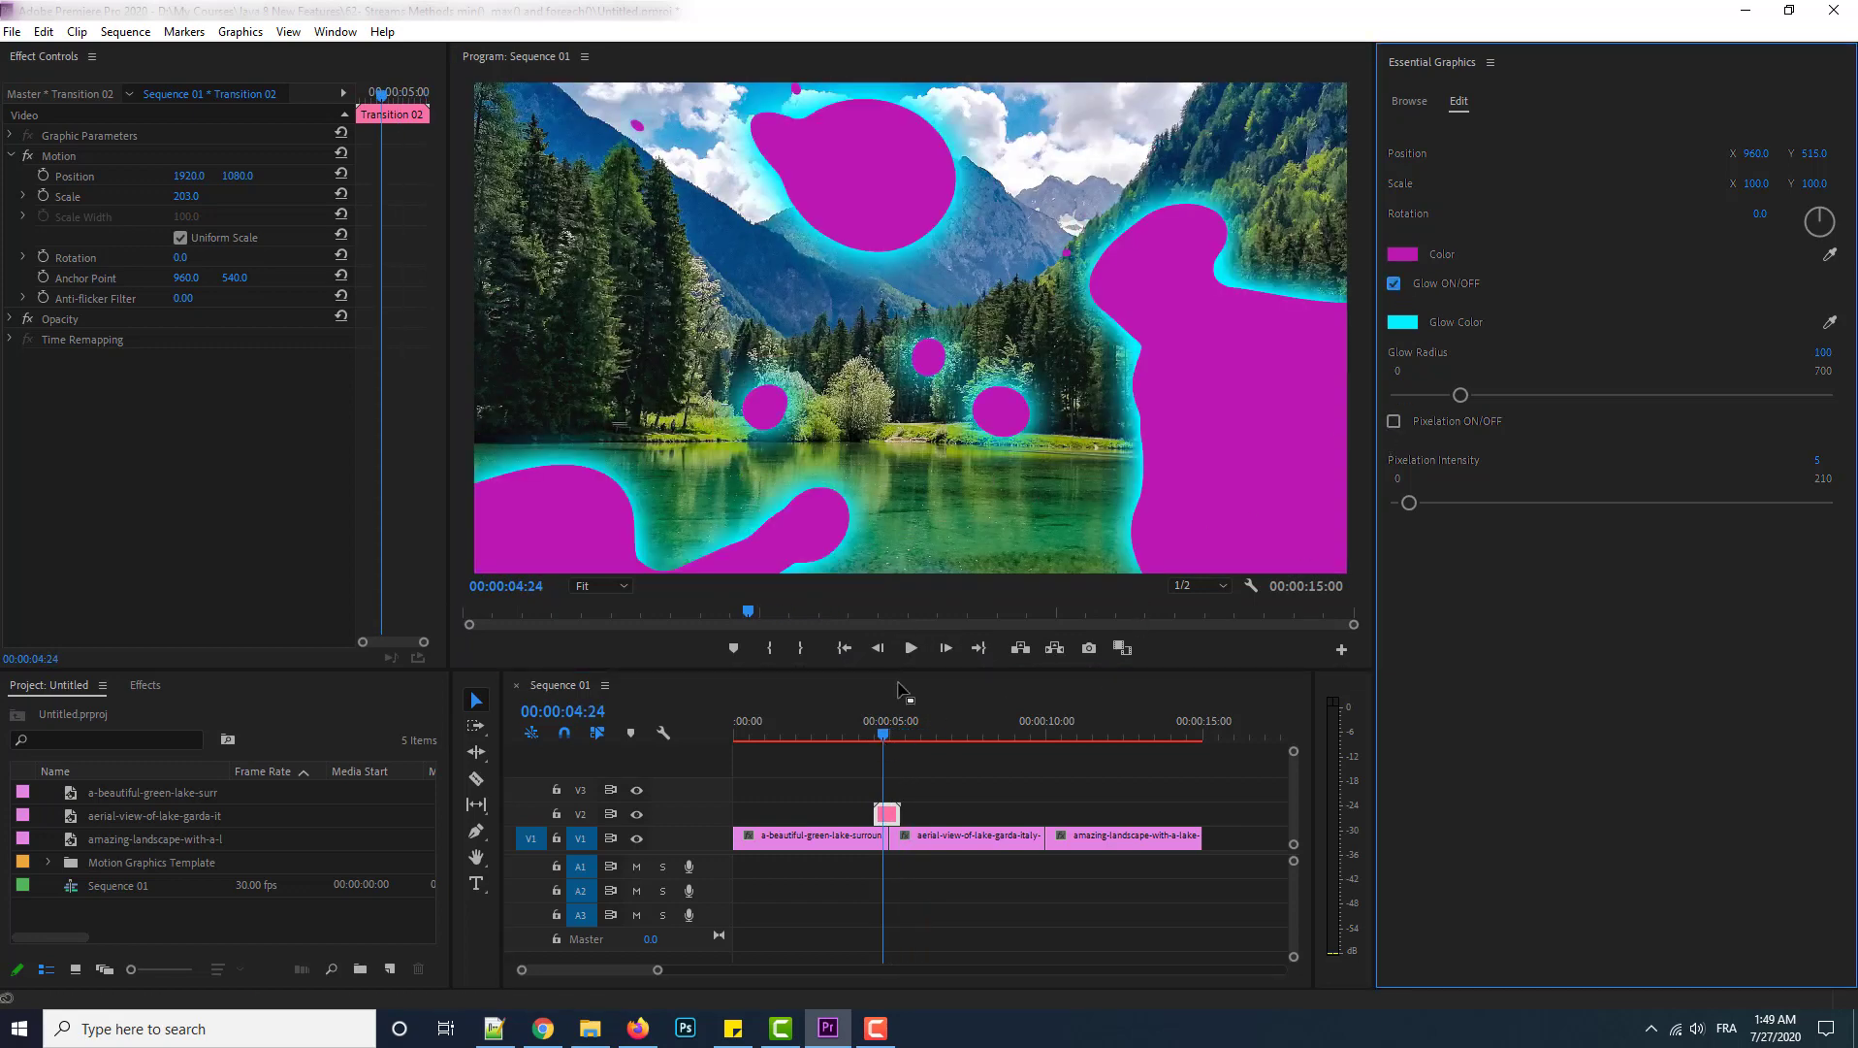
pyautogui.click(867, 737)
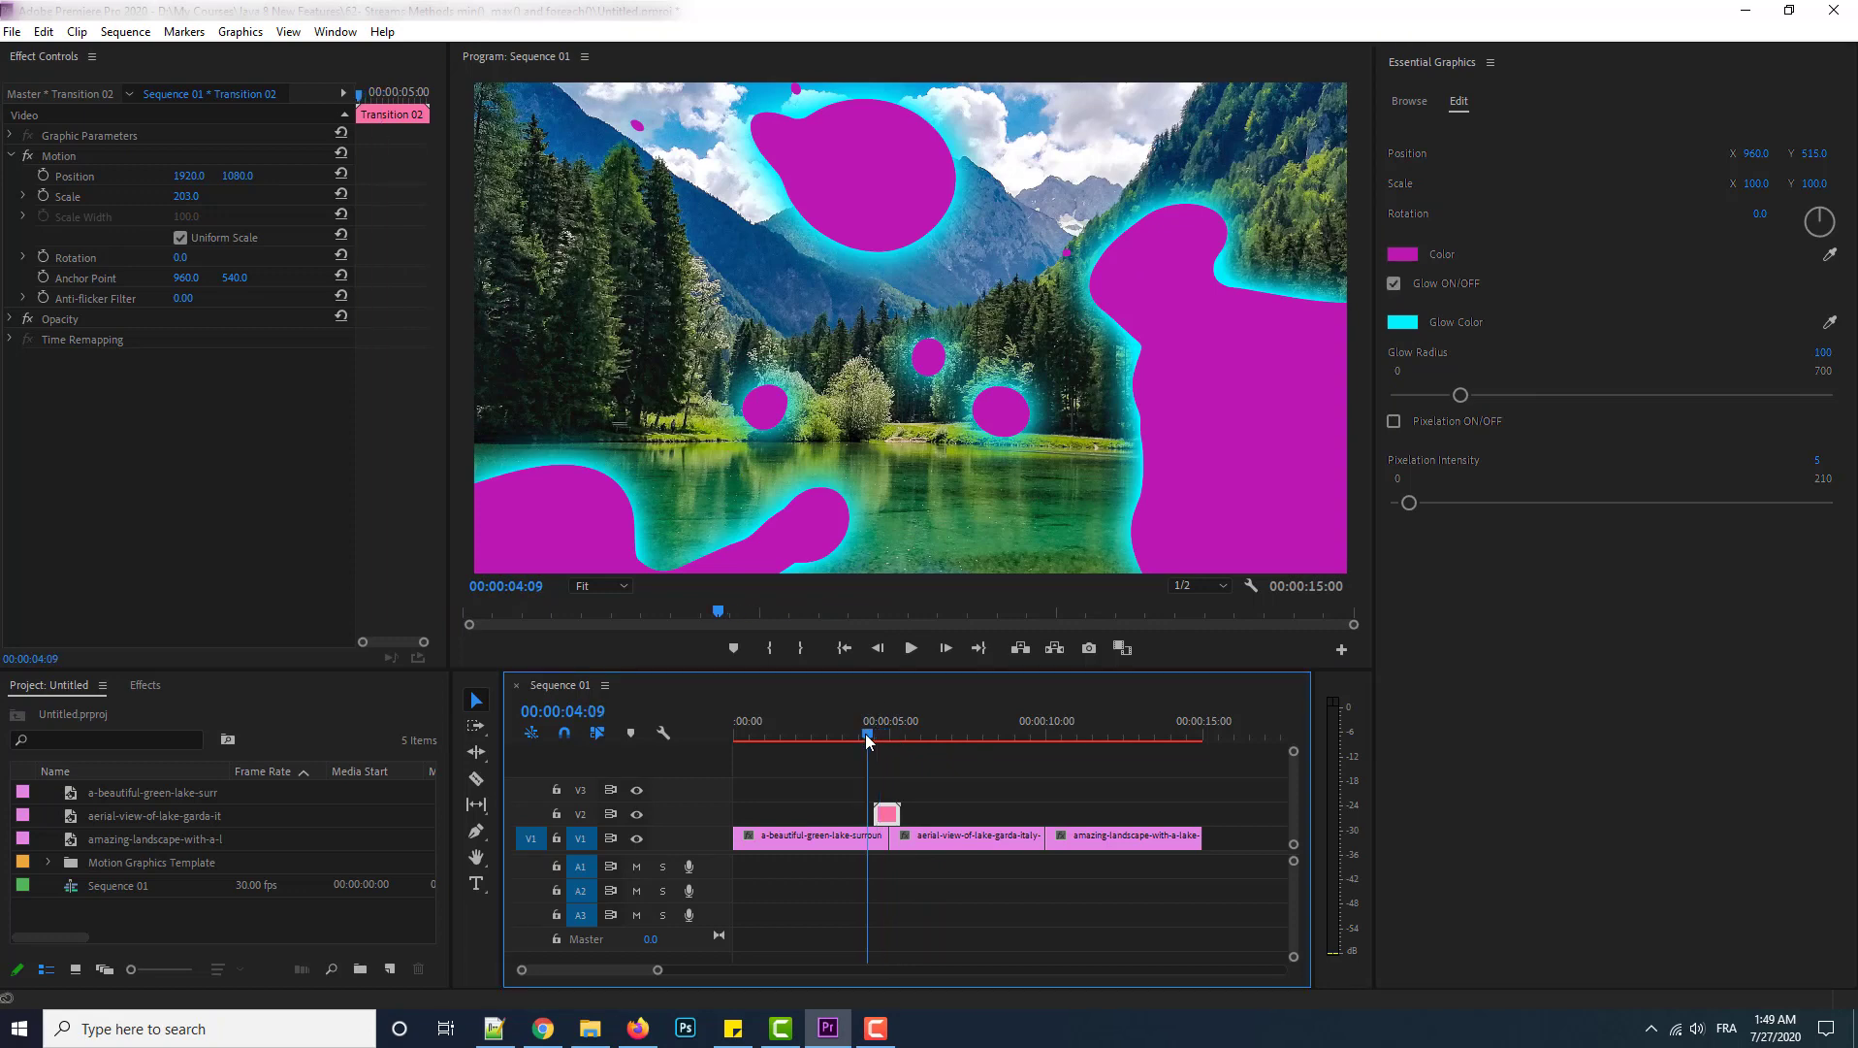
pyautogui.click(921, 652)
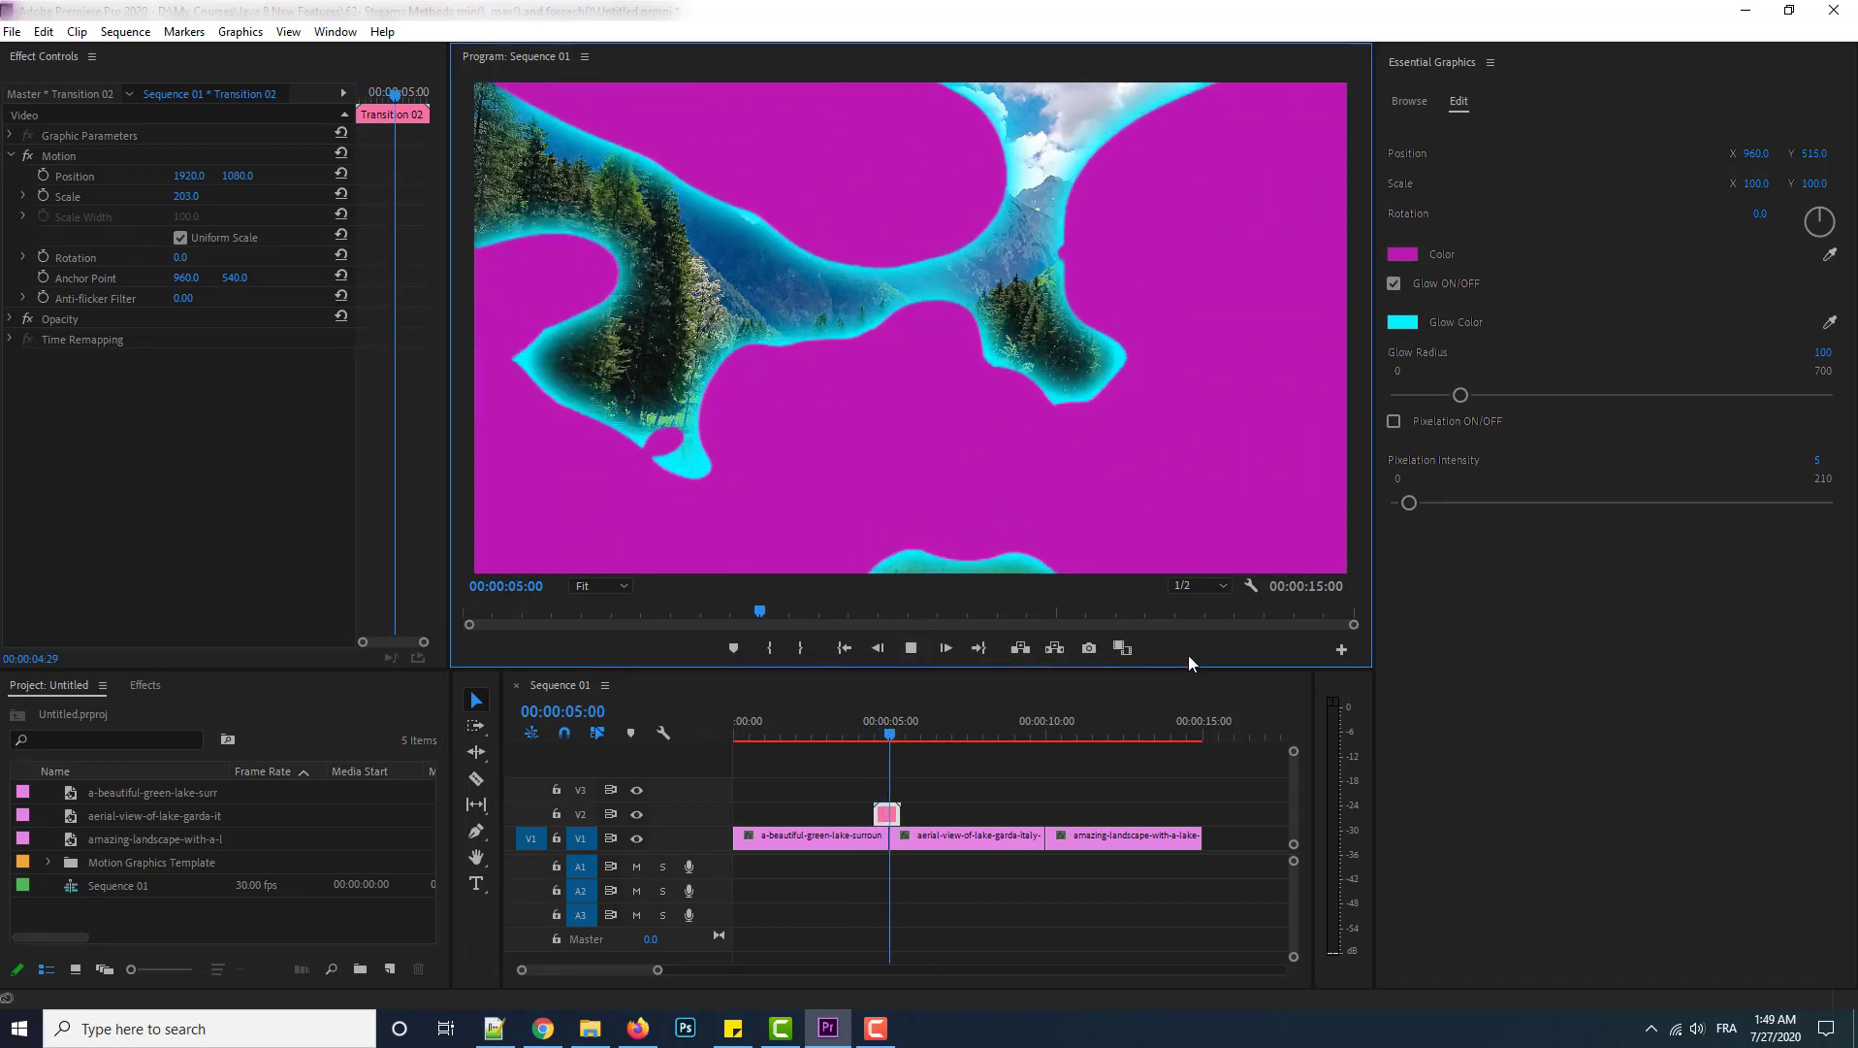
pyautogui.click(915, 648)
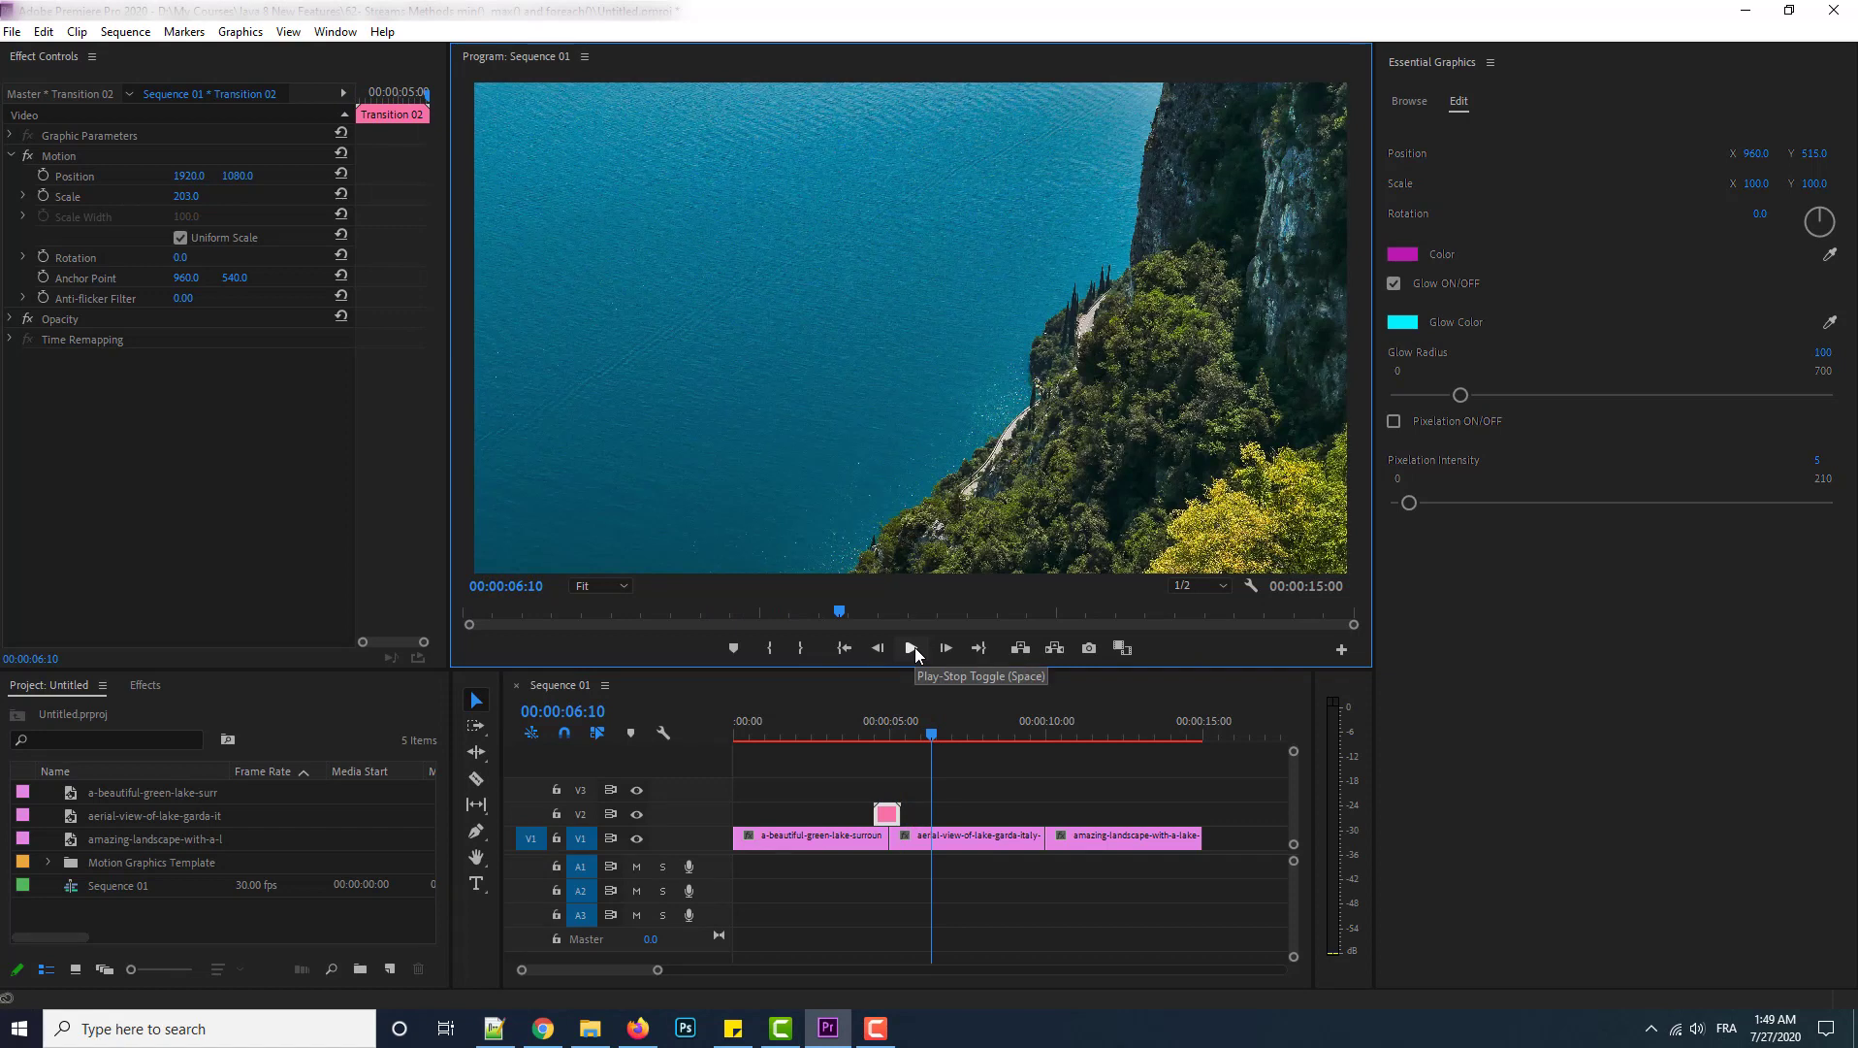
# Search the graphics templates for 03 and place Transition 03 on V2 over the cut between the second and third images.
pyautogui.click(1405, 103)
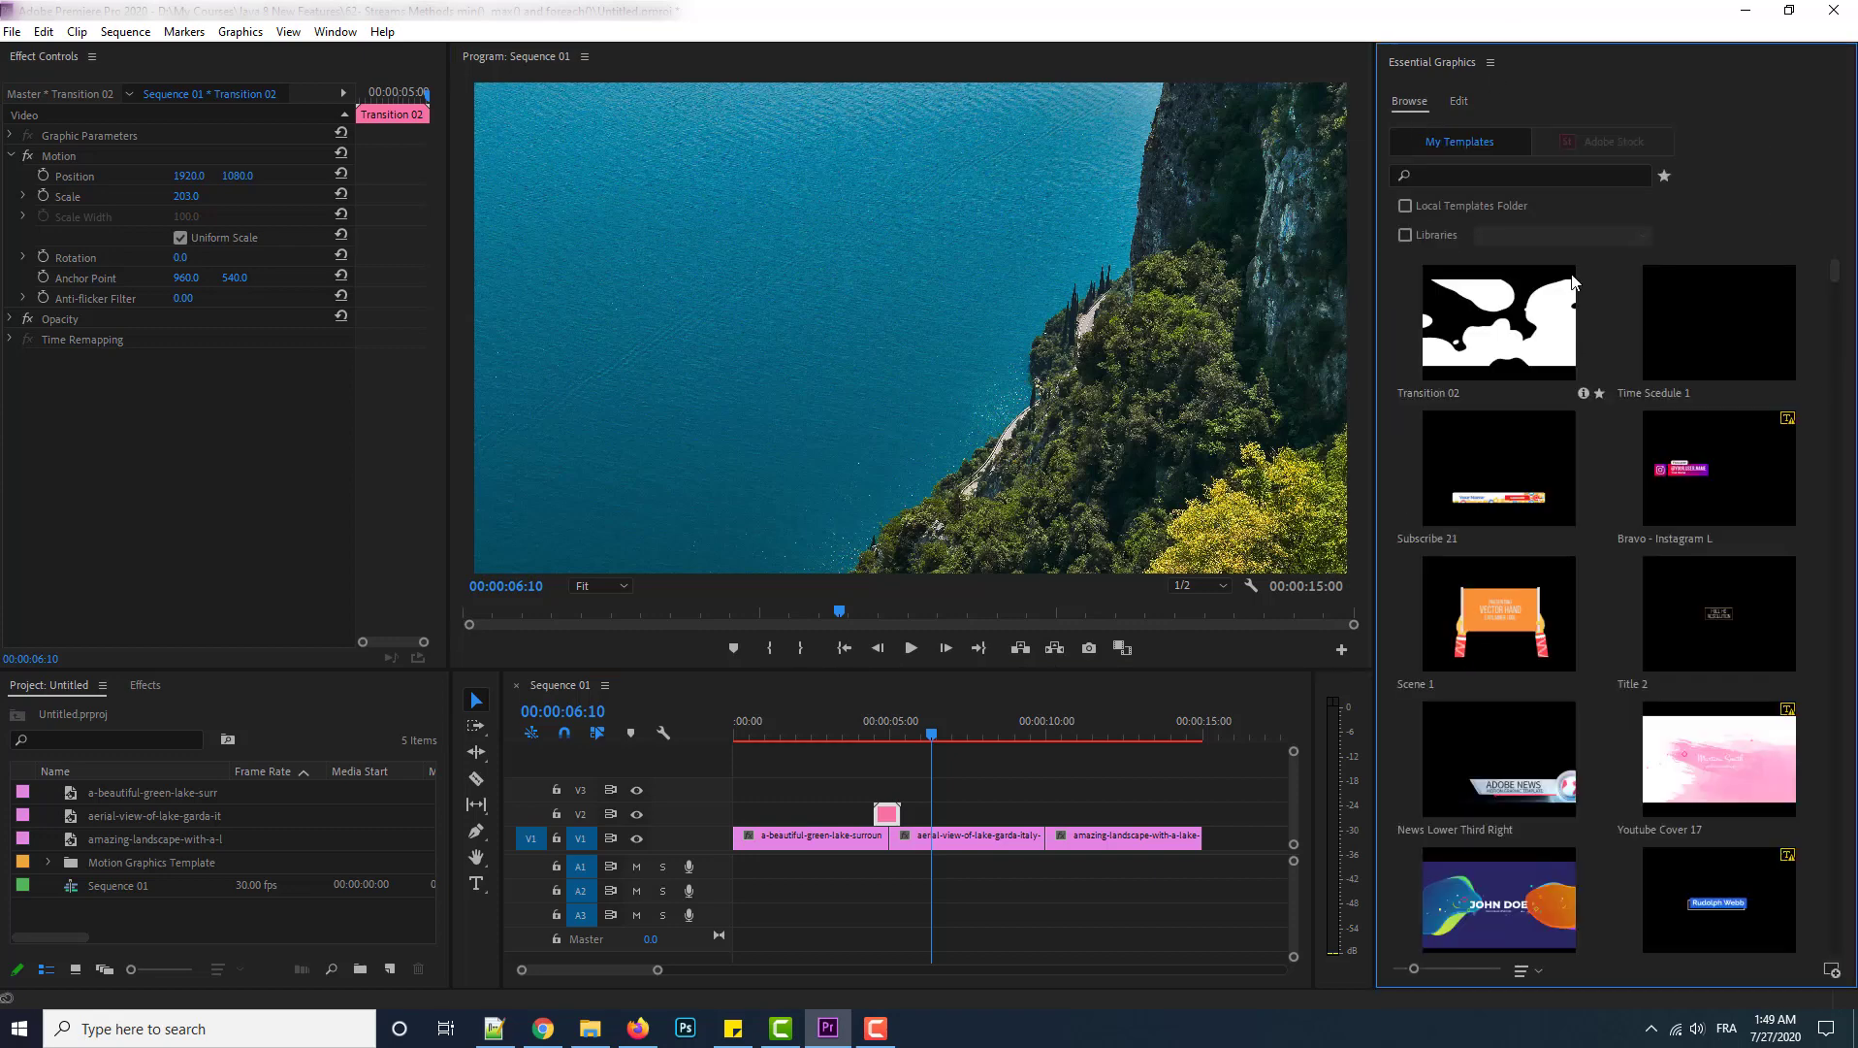
pyautogui.click(1483, 178)
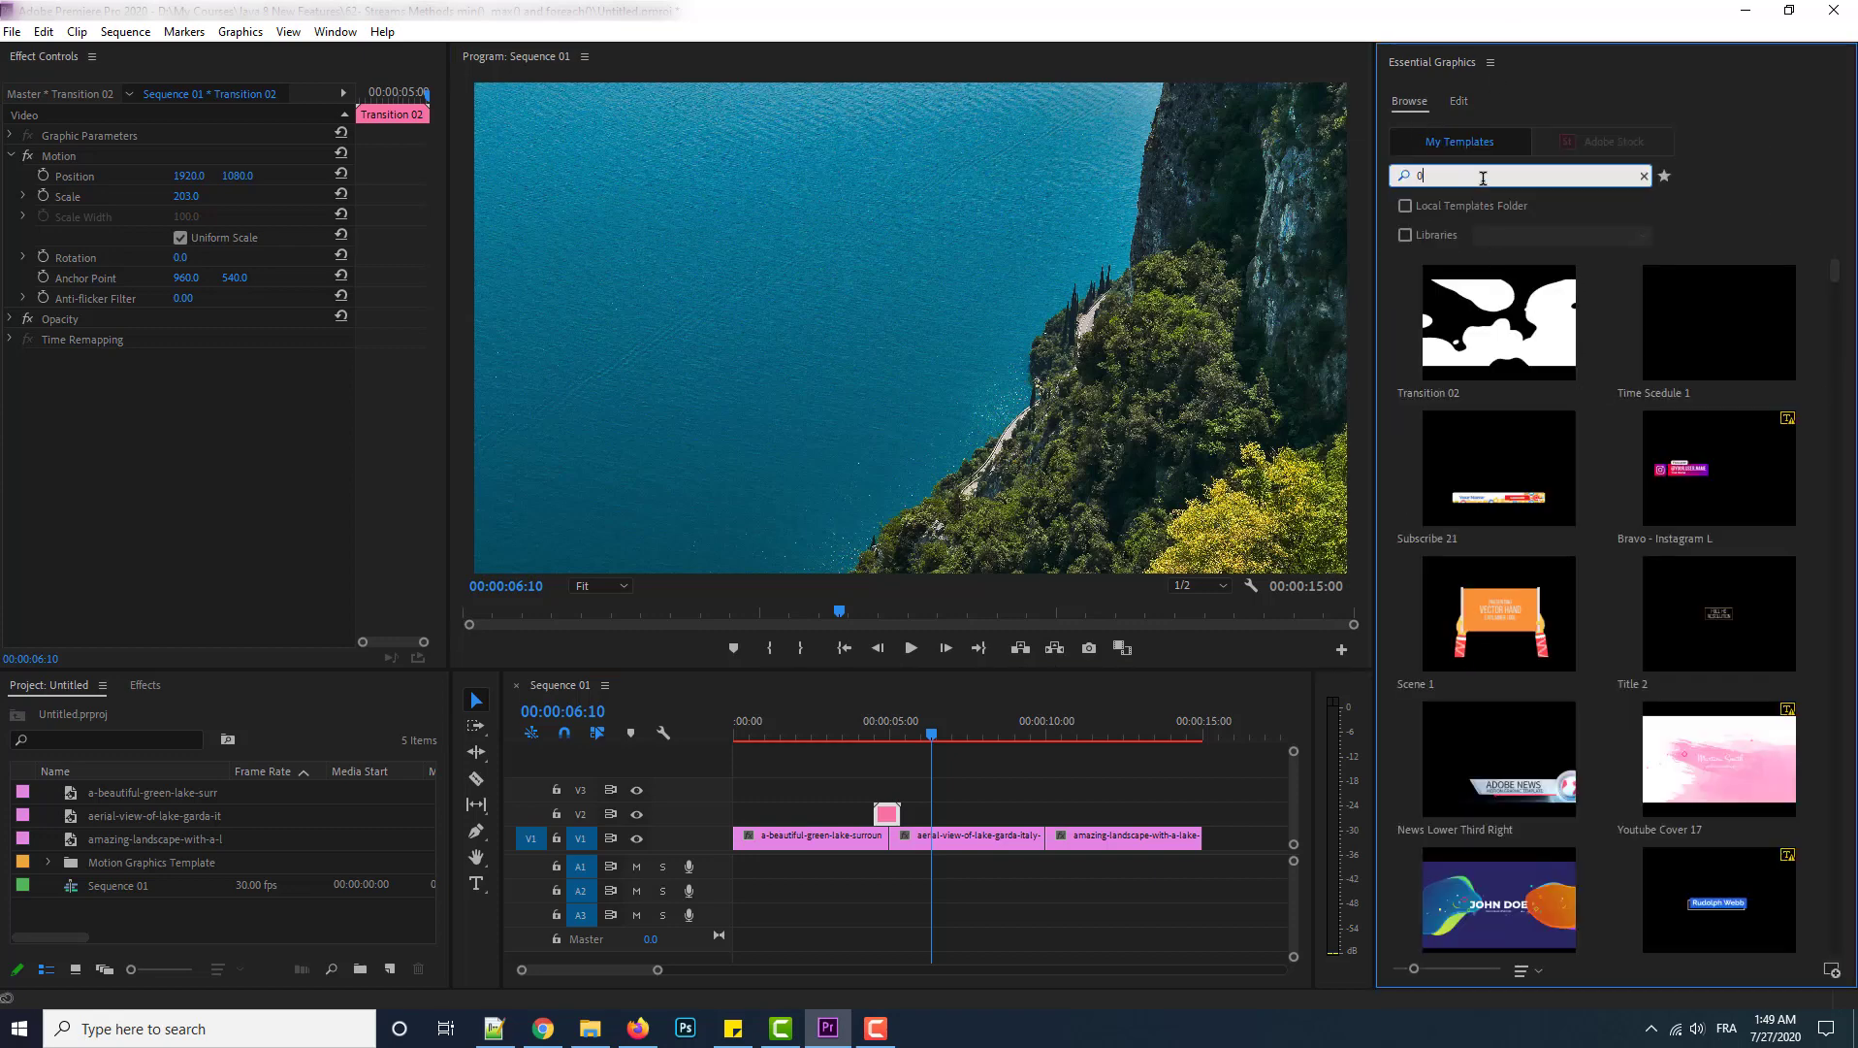
pyautogui.press('Return')
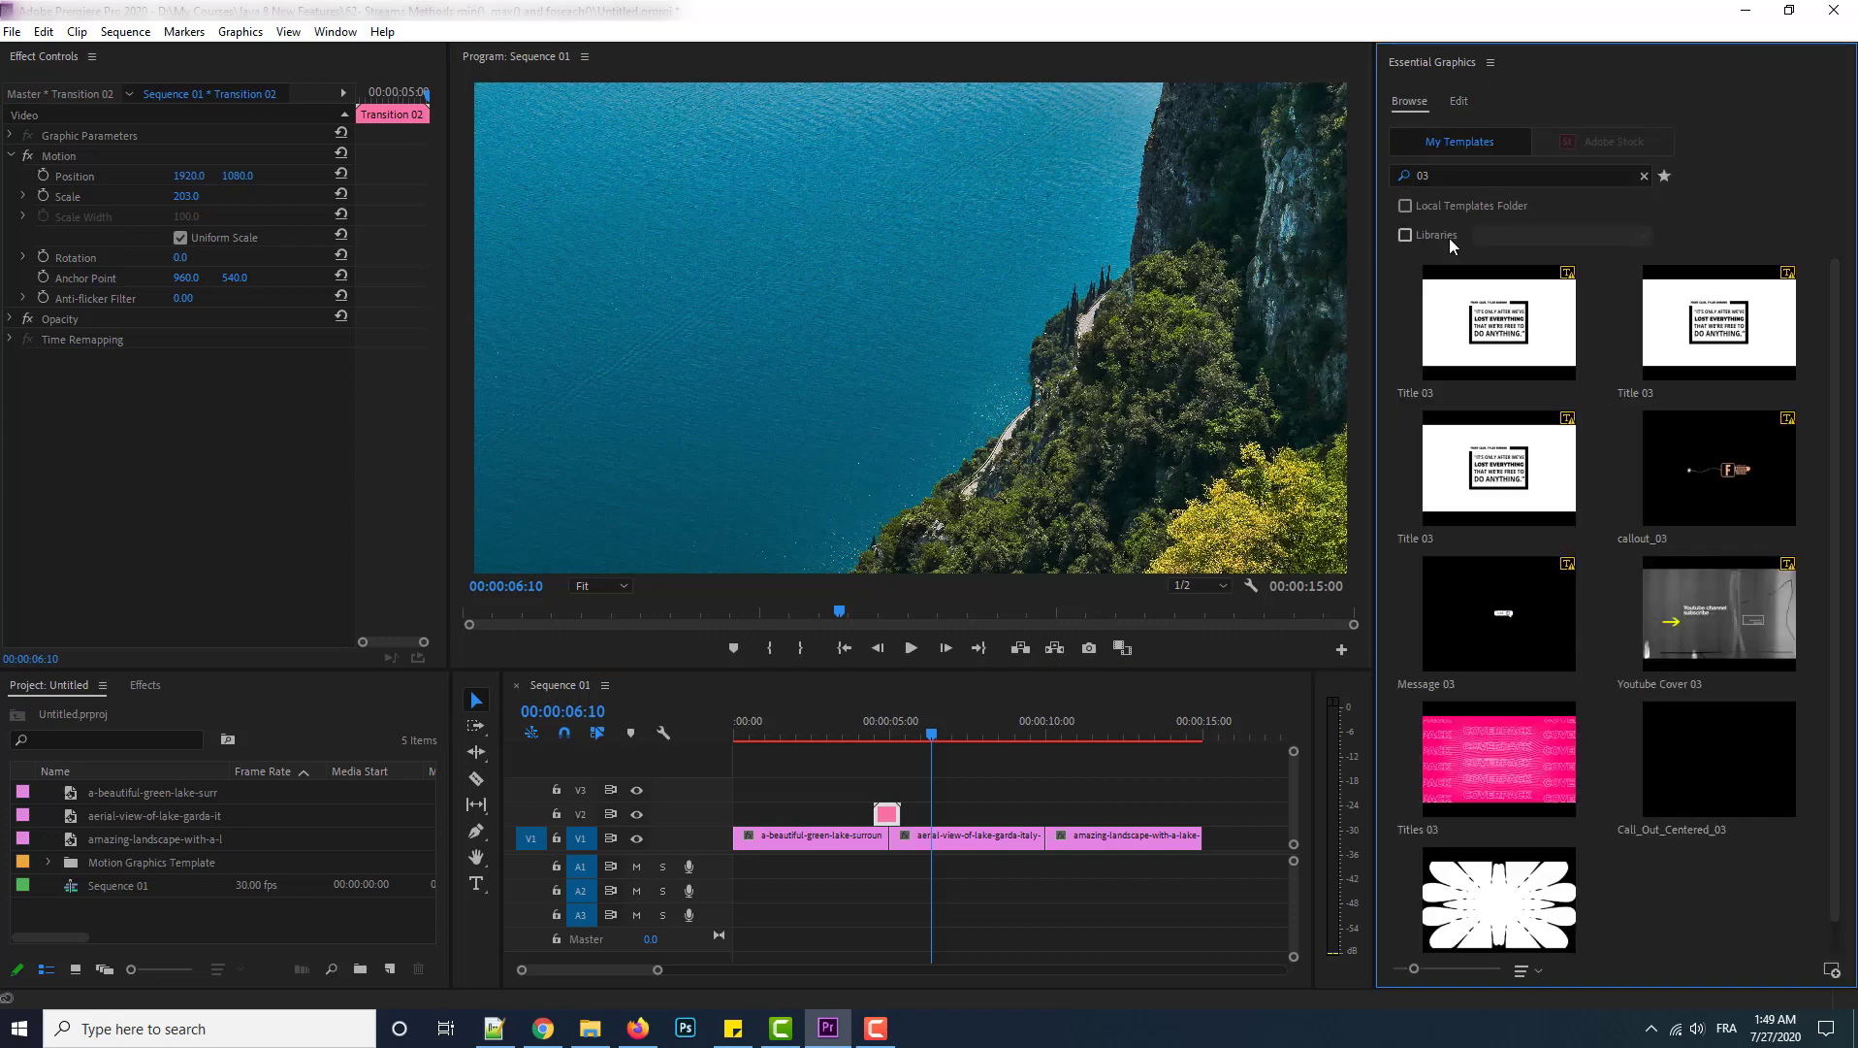
pyautogui.moveTo(1536, 902); pyautogui.dragTo(1041, 827)
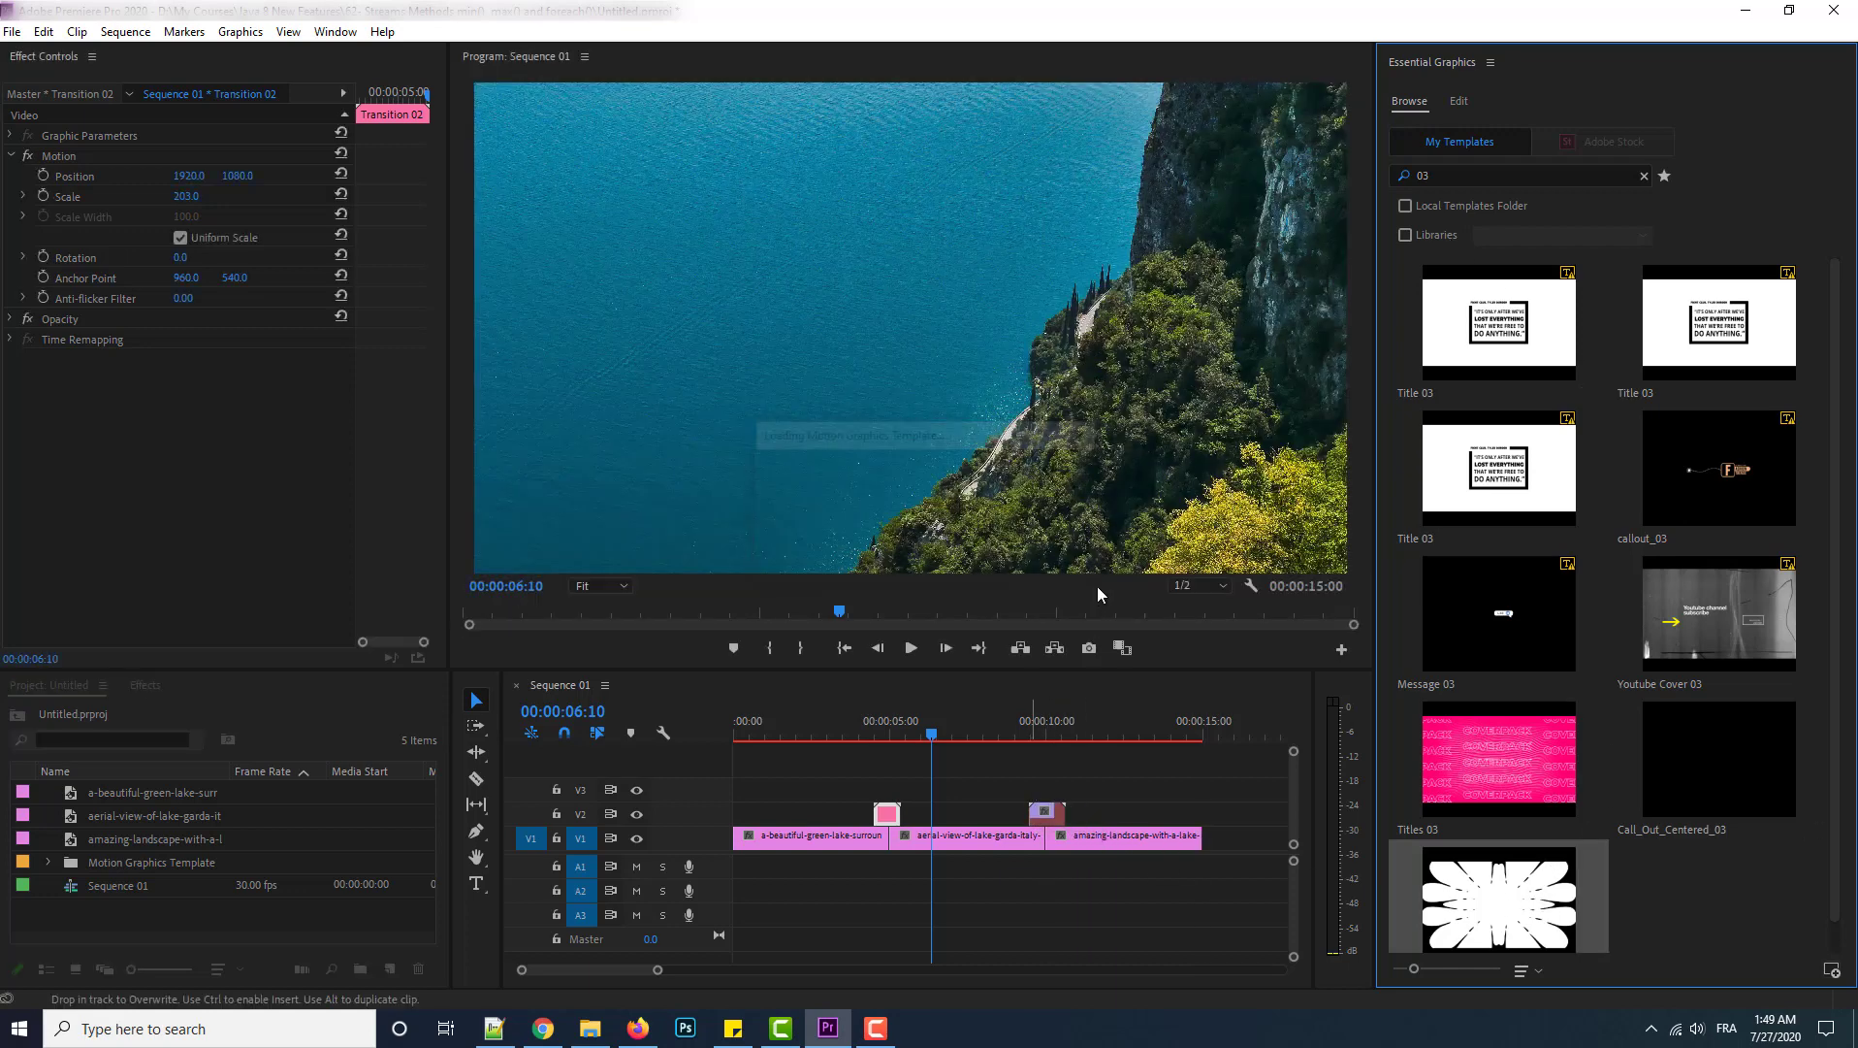
# Copy the Motion settings from the Transition 02 clip to the Transition 03 clip so it fills the frame.
pyautogui.moveTo(1032, 753); pyautogui.dragTo(1043, 754)
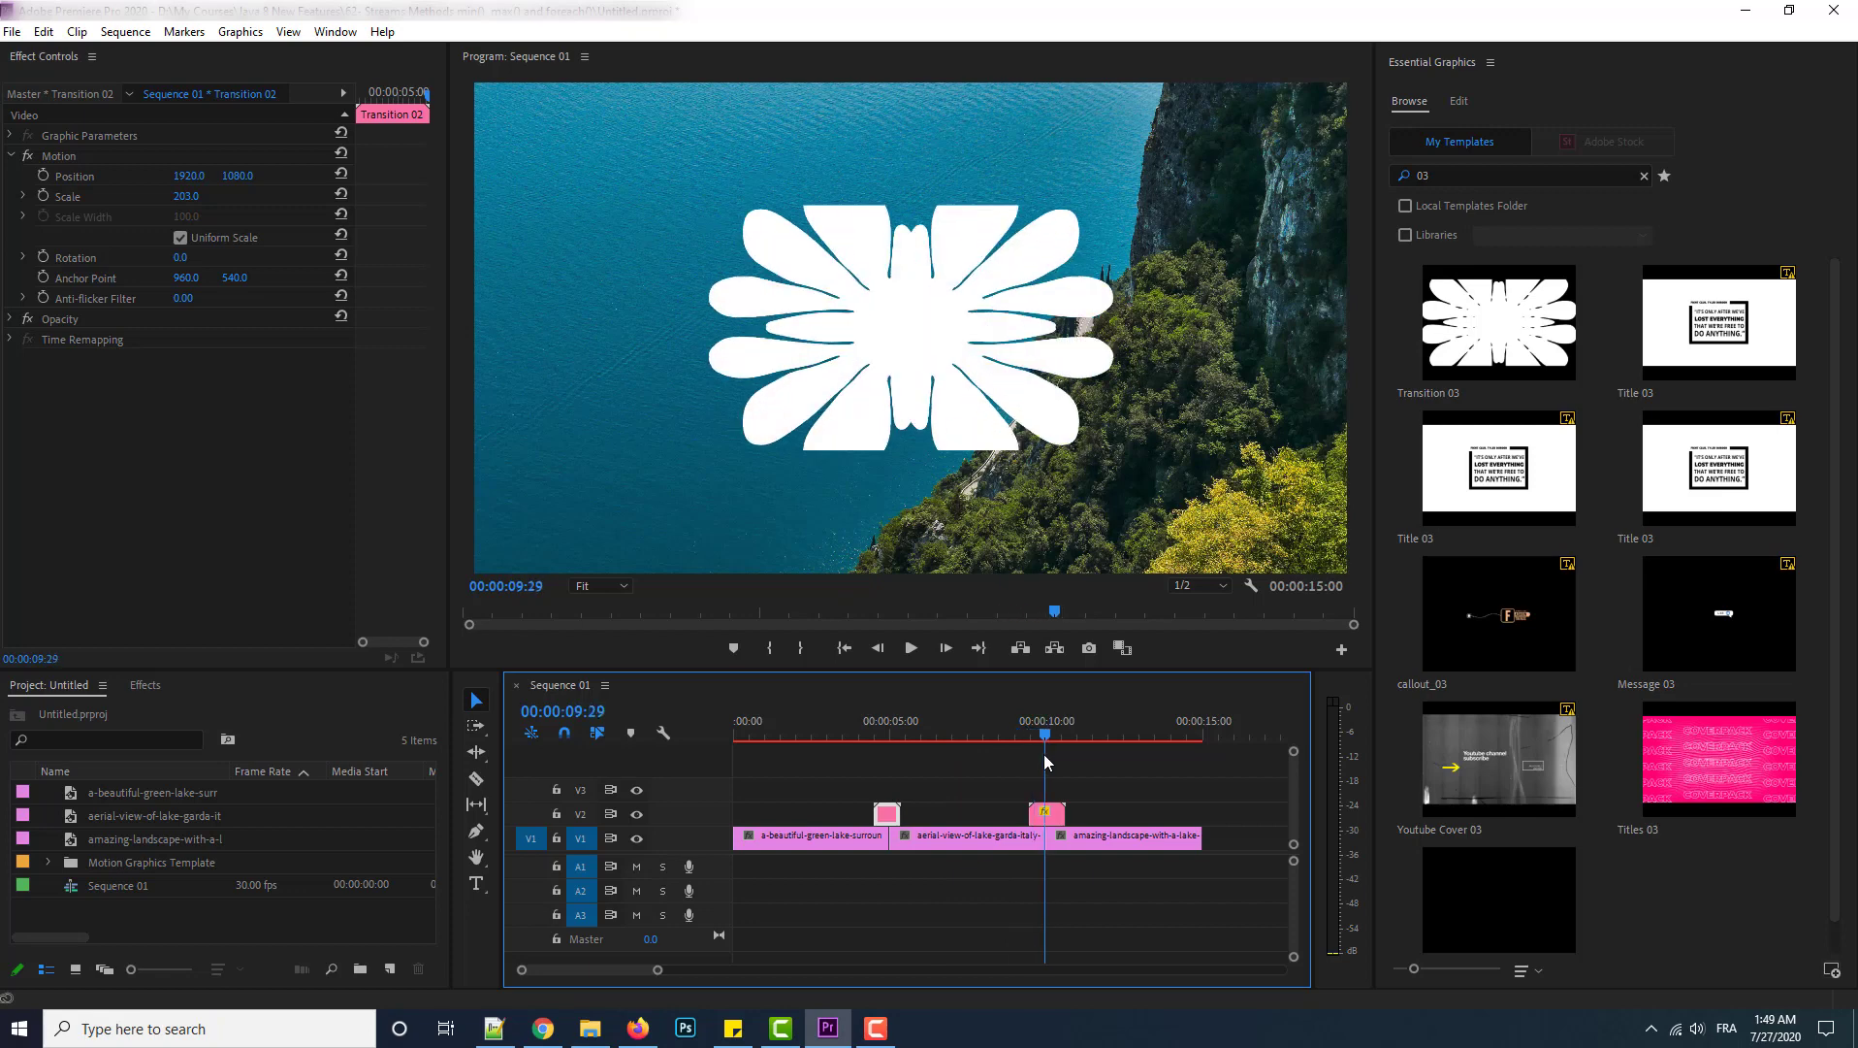
pyautogui.click(891, 813)
pyautogui.click(74, 158)
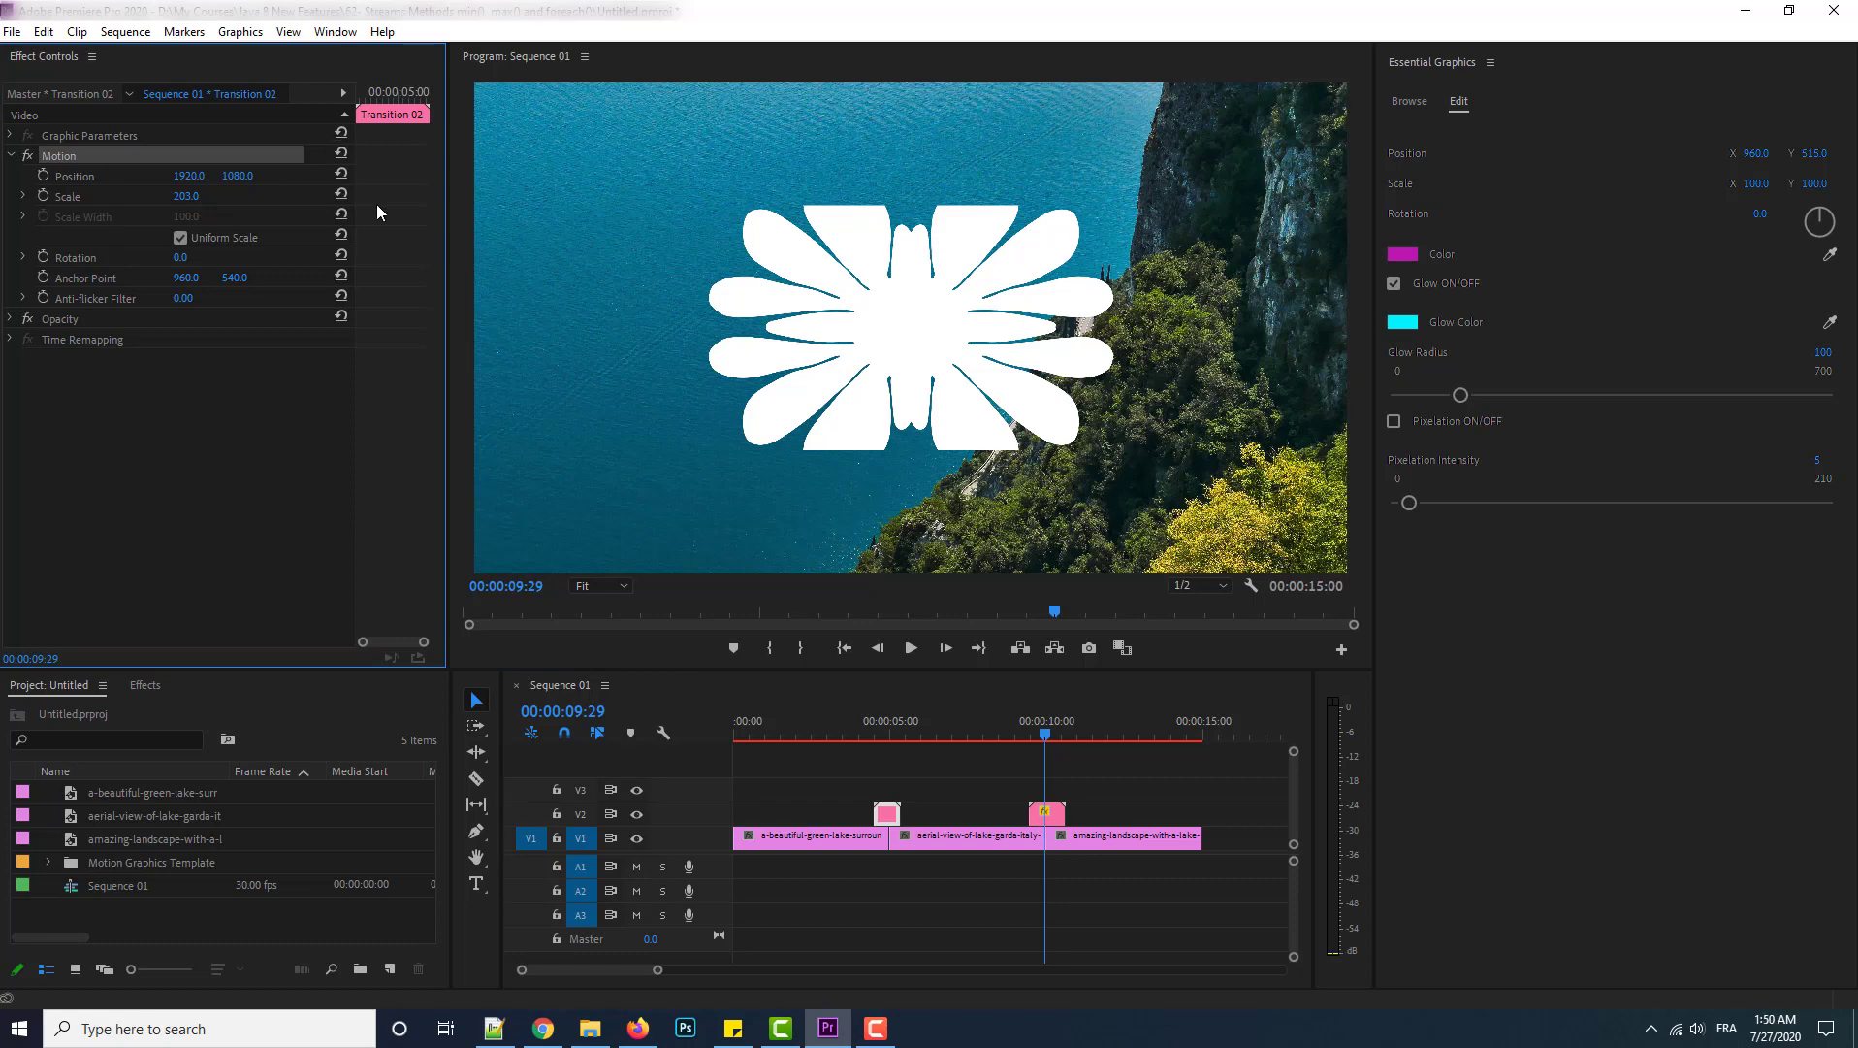
pyautogui.click(1055, 815)
pyautogui.hotkey('ctrl', 'v')
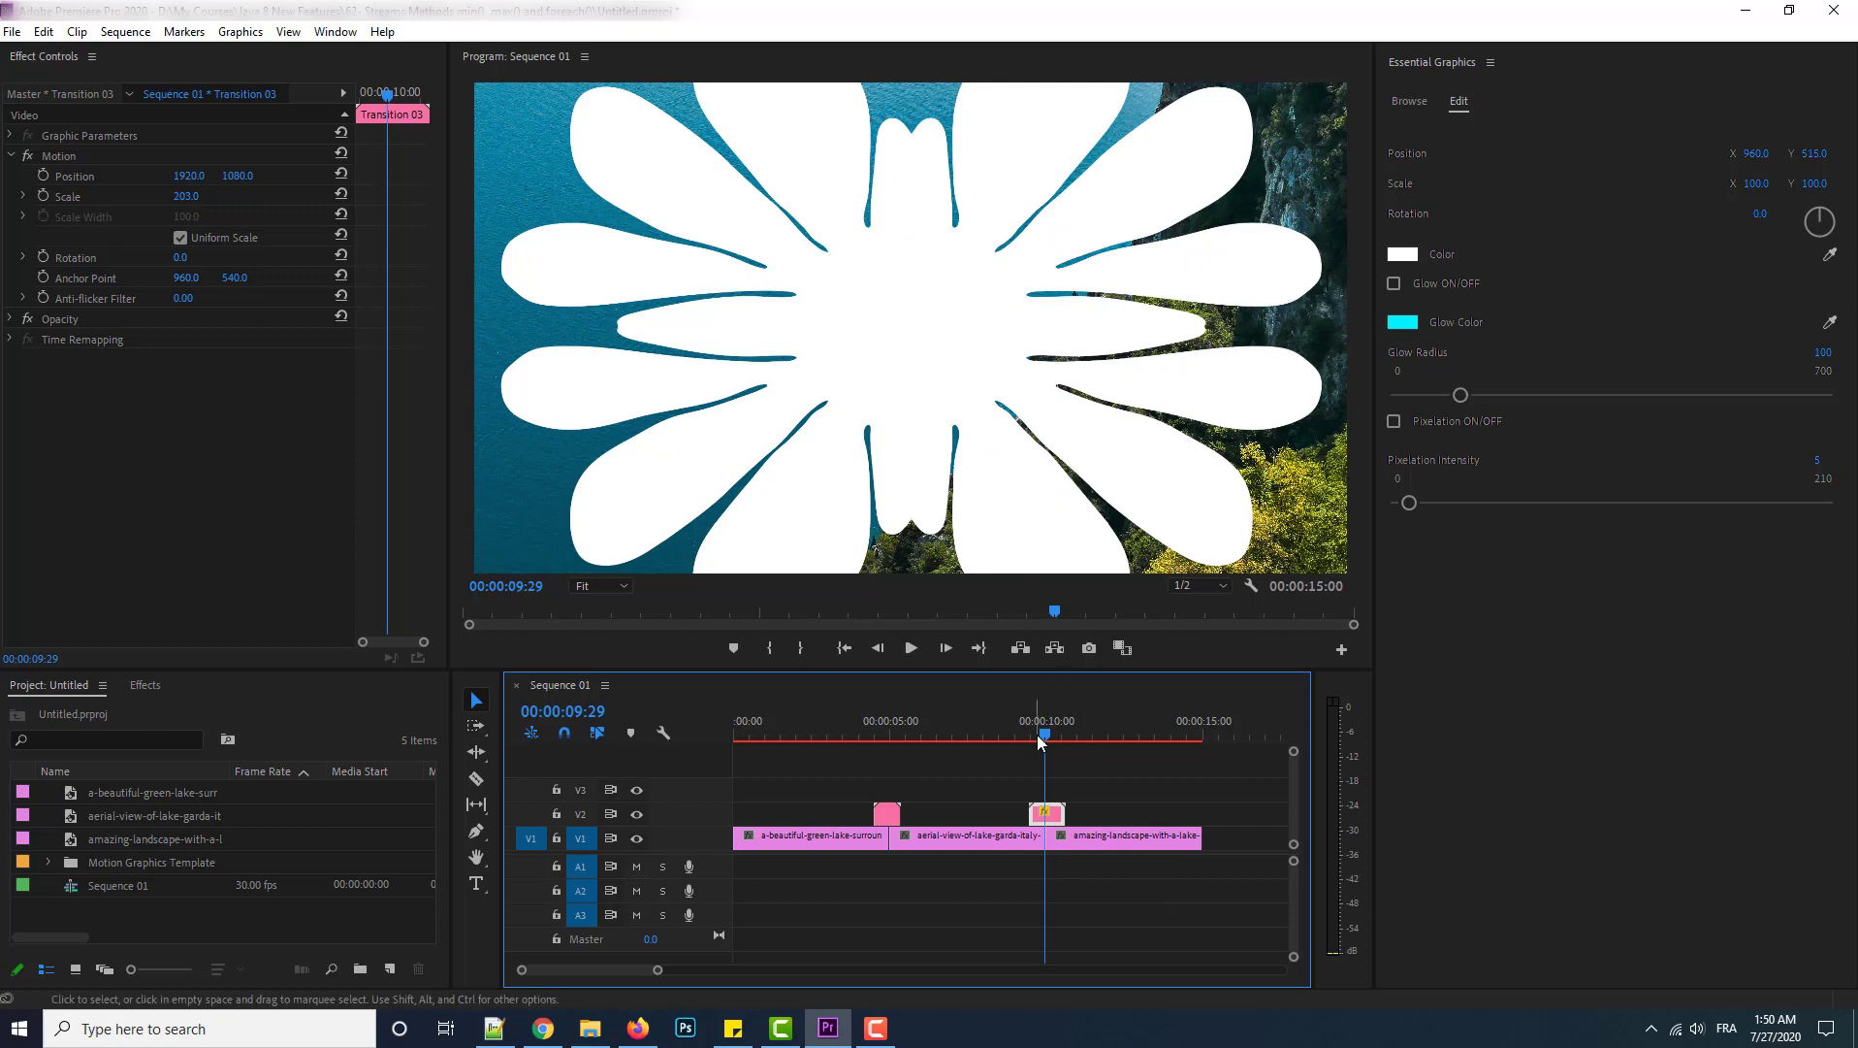
# Play the sequence from just before the second cut to review Transition 03, and return the playhead to its start.
pyautogui.moveTo(1046, 737); pyautogui.dragTo(1025, 737)
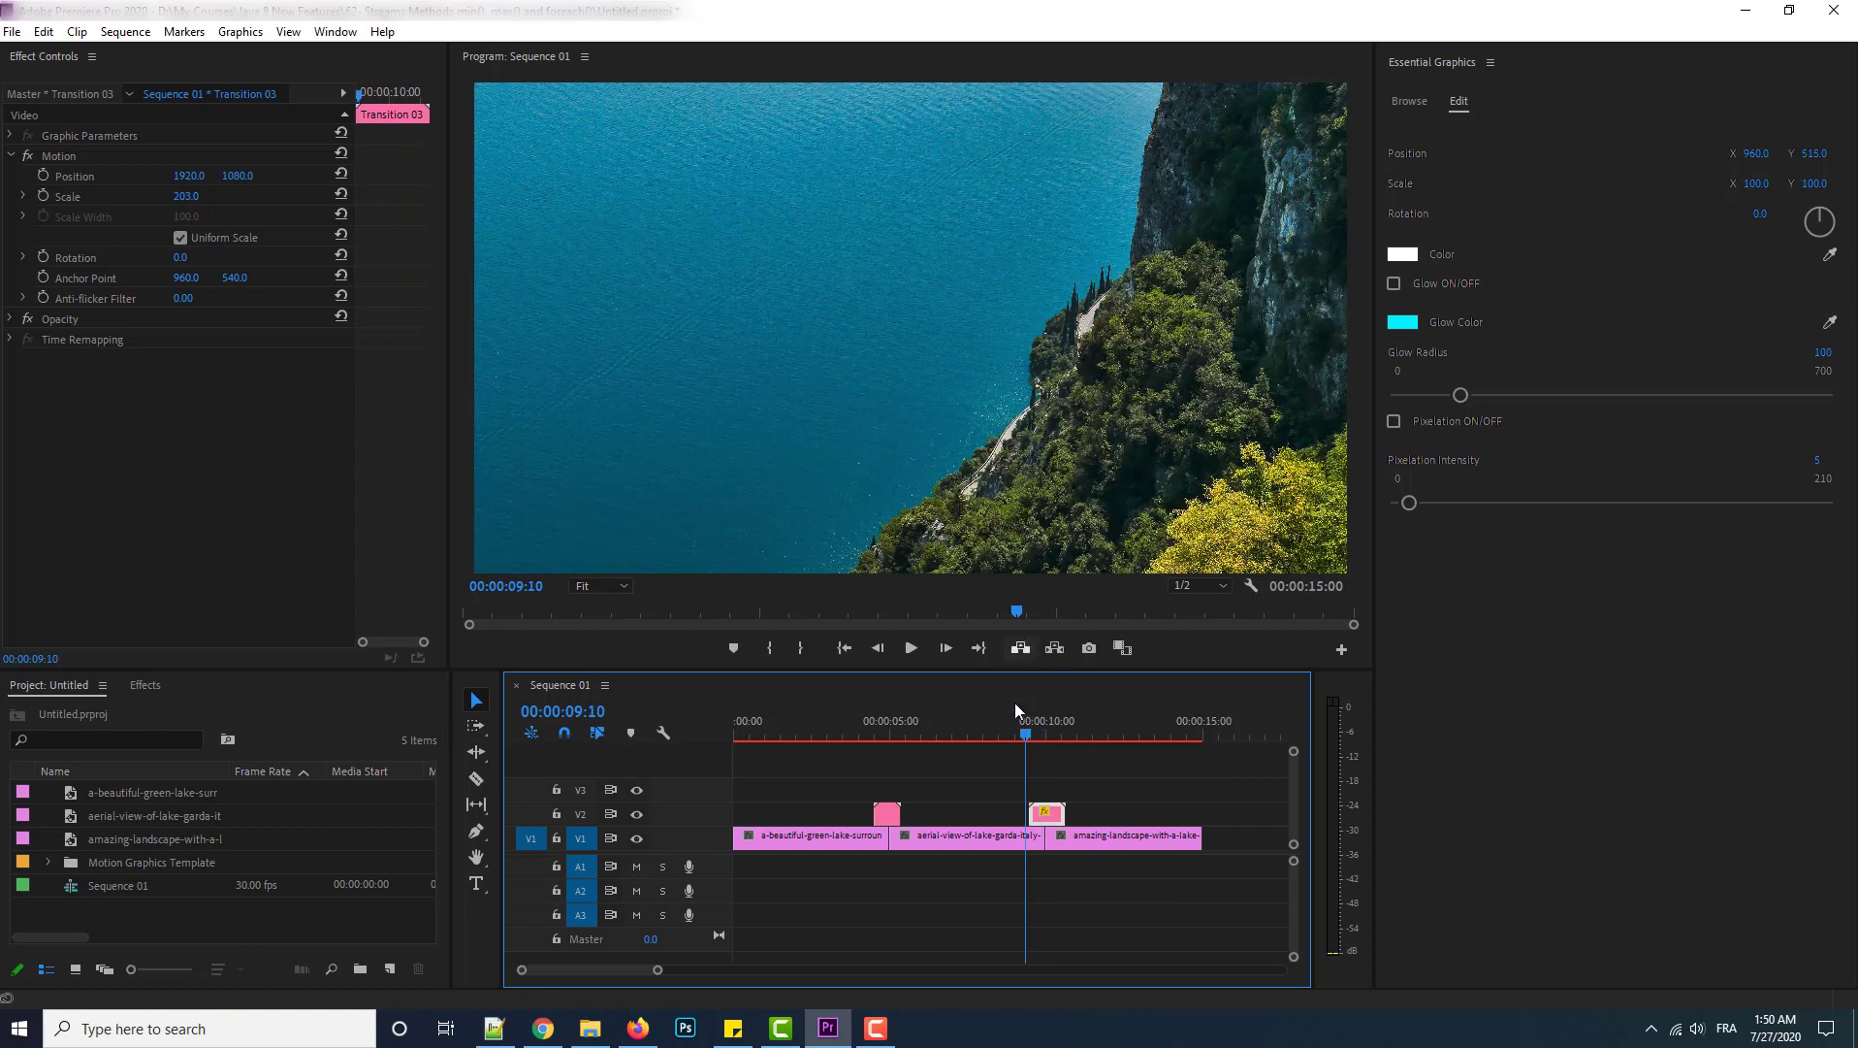
pyautogui.click(920, 652)
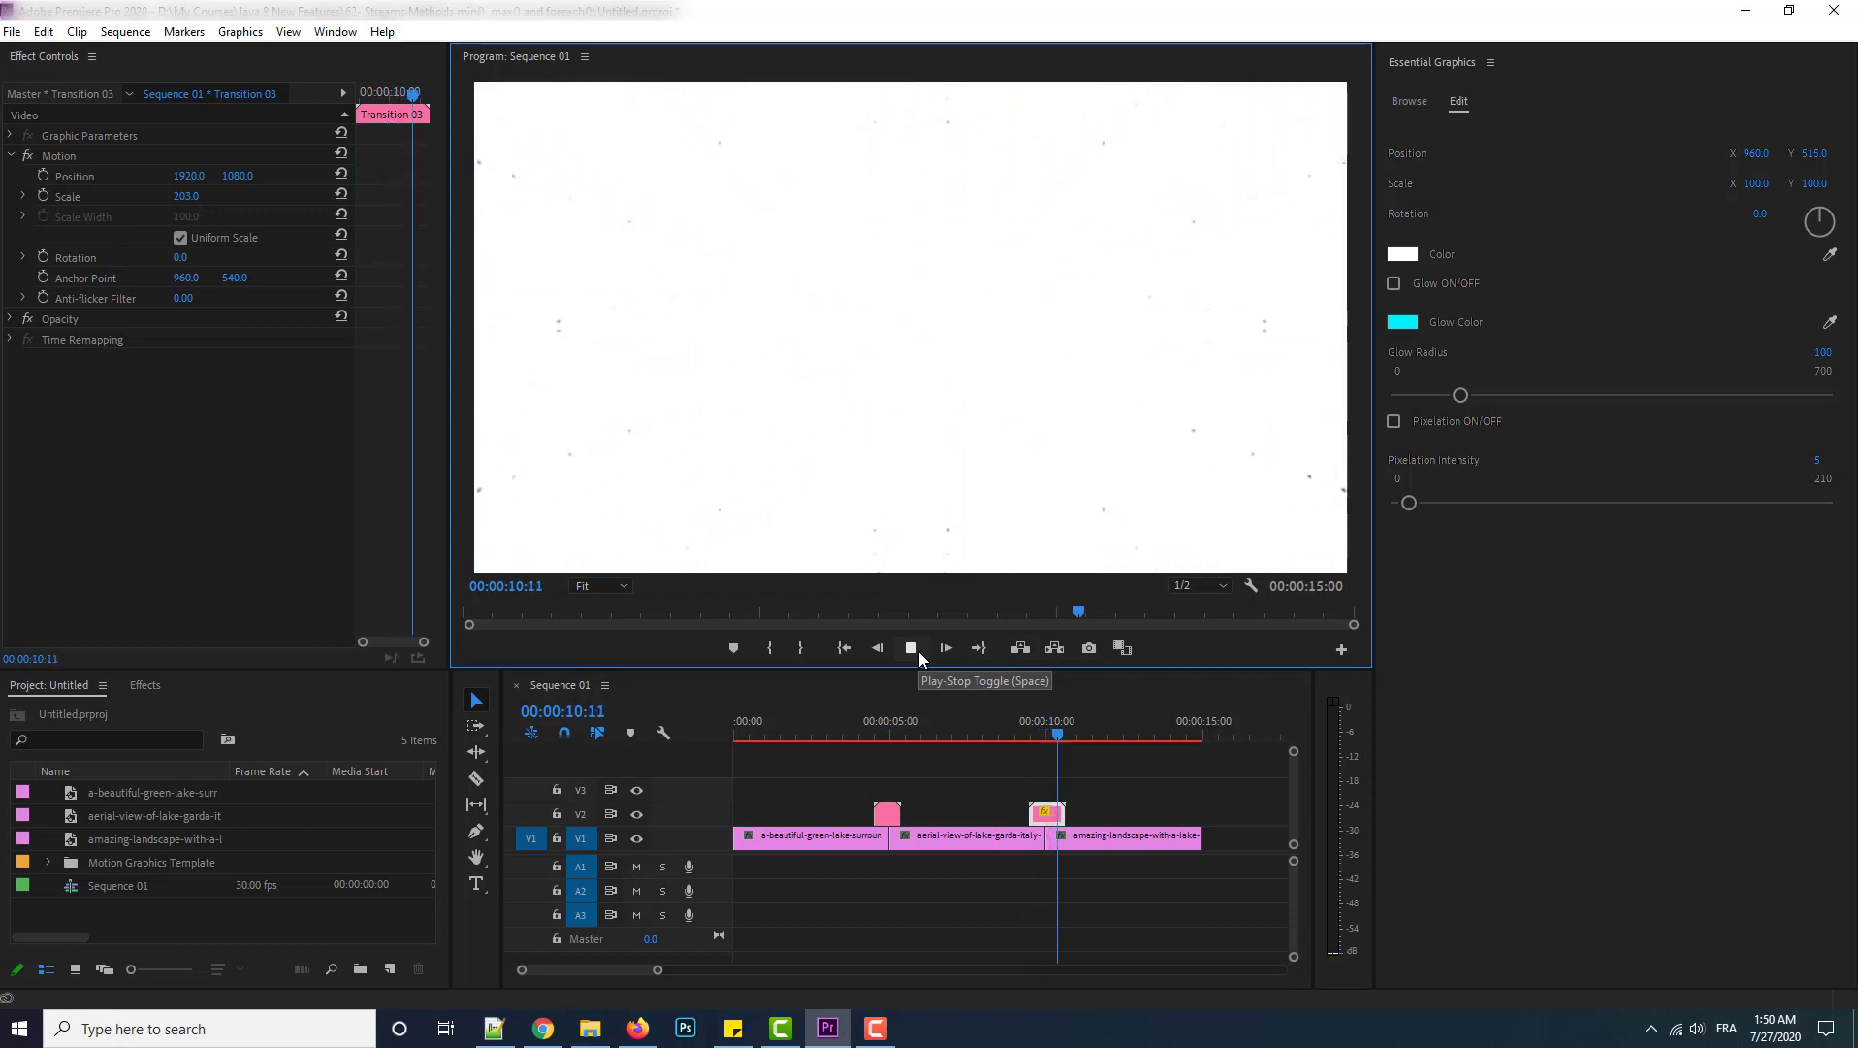
pyautogui.click(1108, 739)
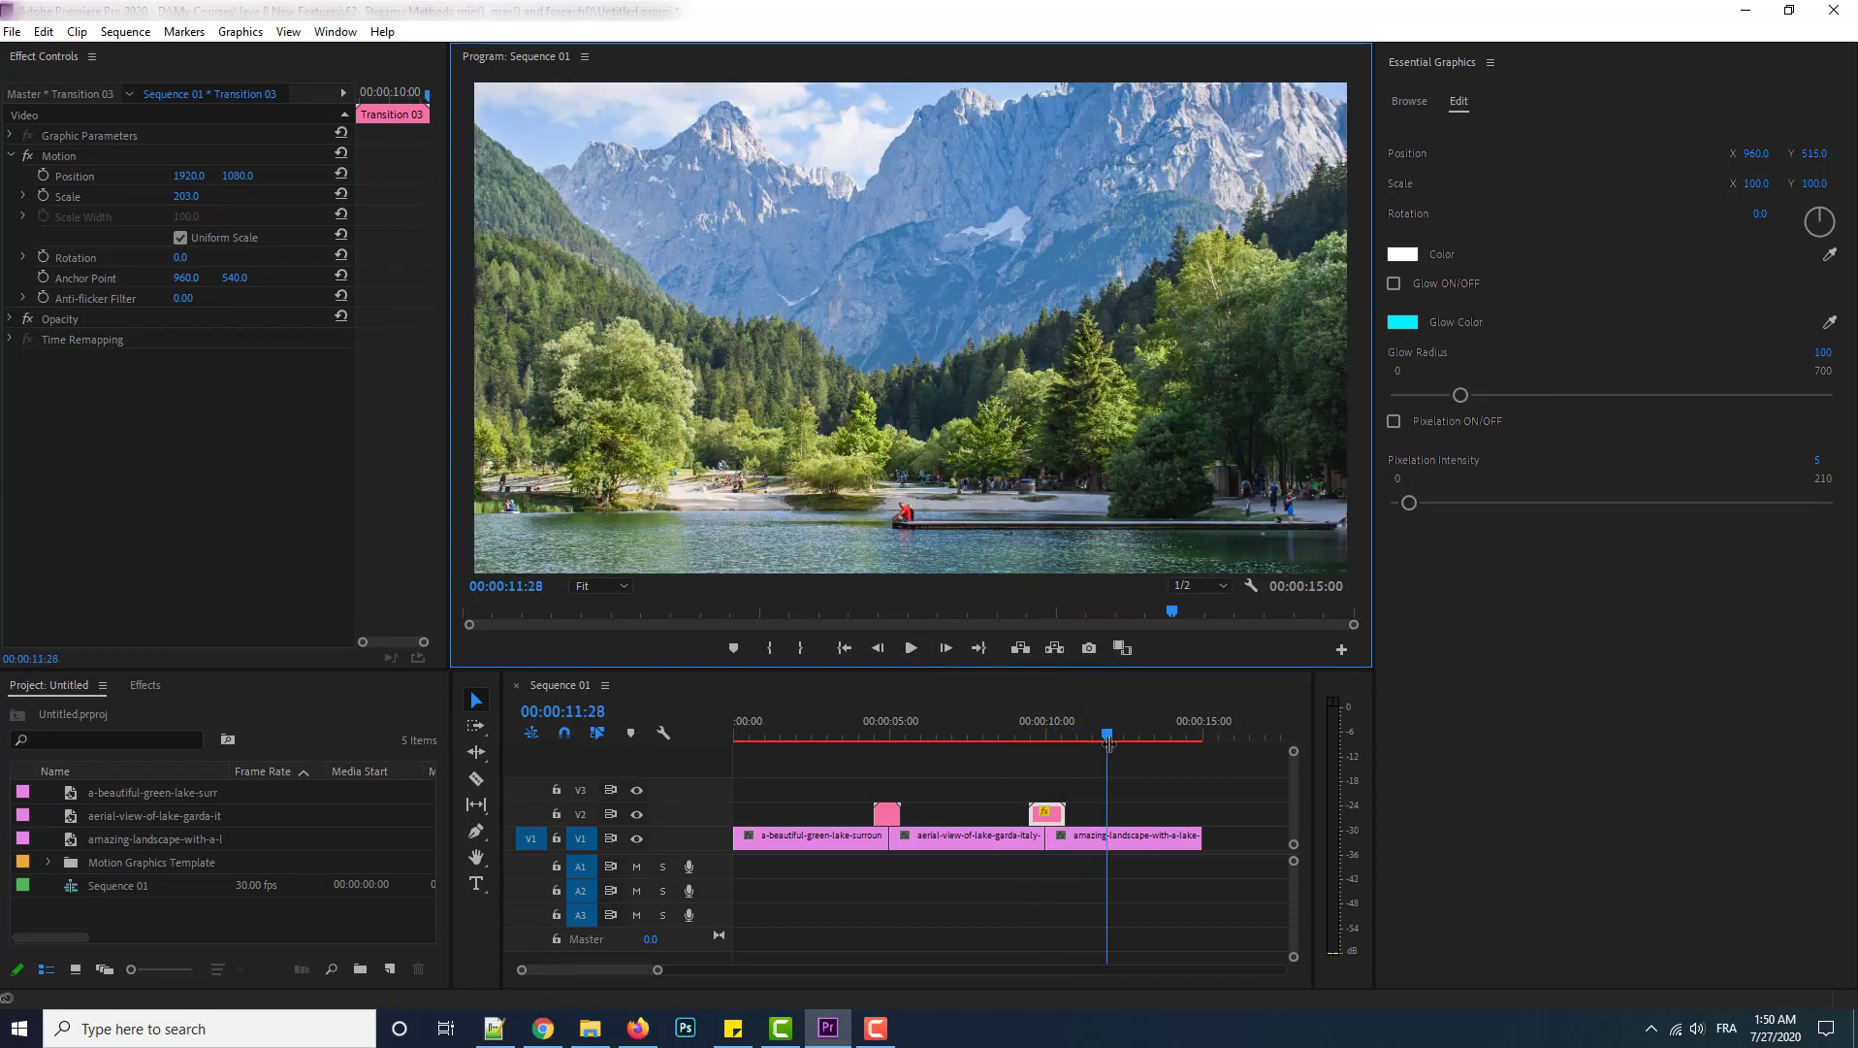
pyautogui.moveTo(1107, 739); pyautogui.dragTo(1026, 737)
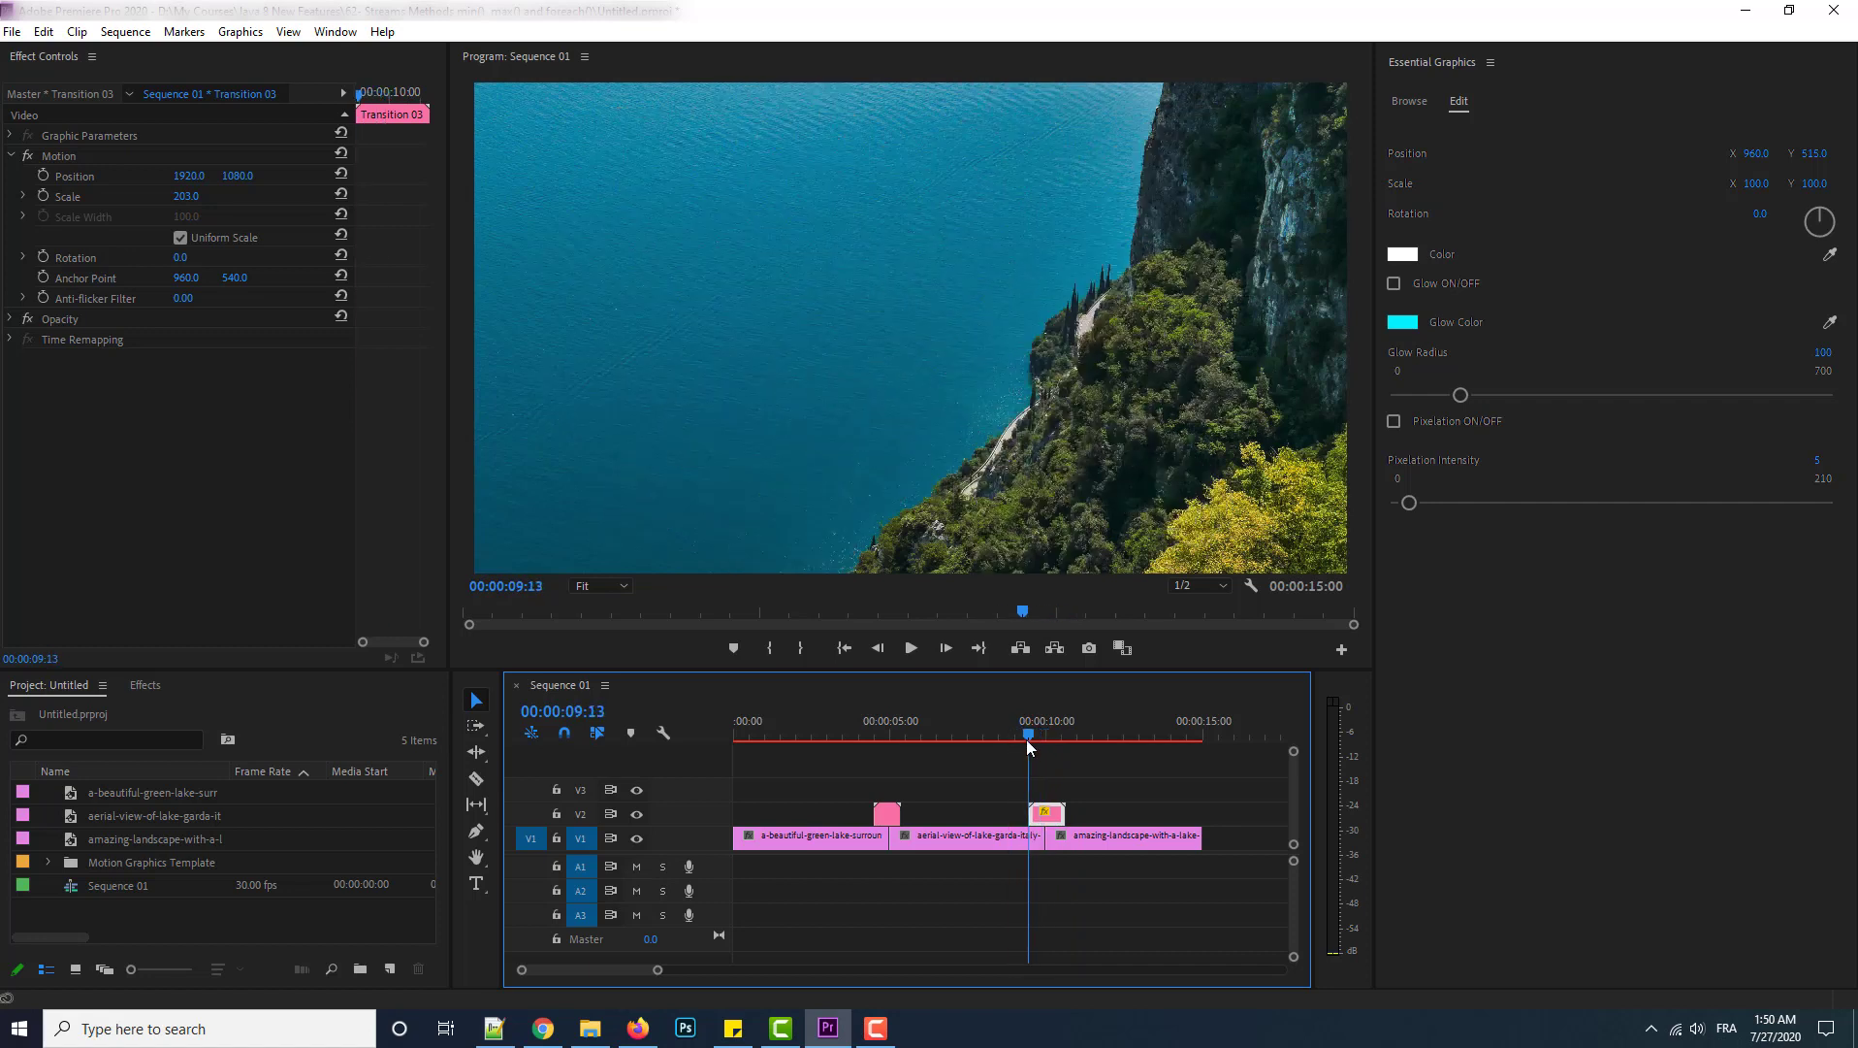
# Delete the three image clips from V1, leaving the transition clips on V2.
pyautogui.click(805, 835)
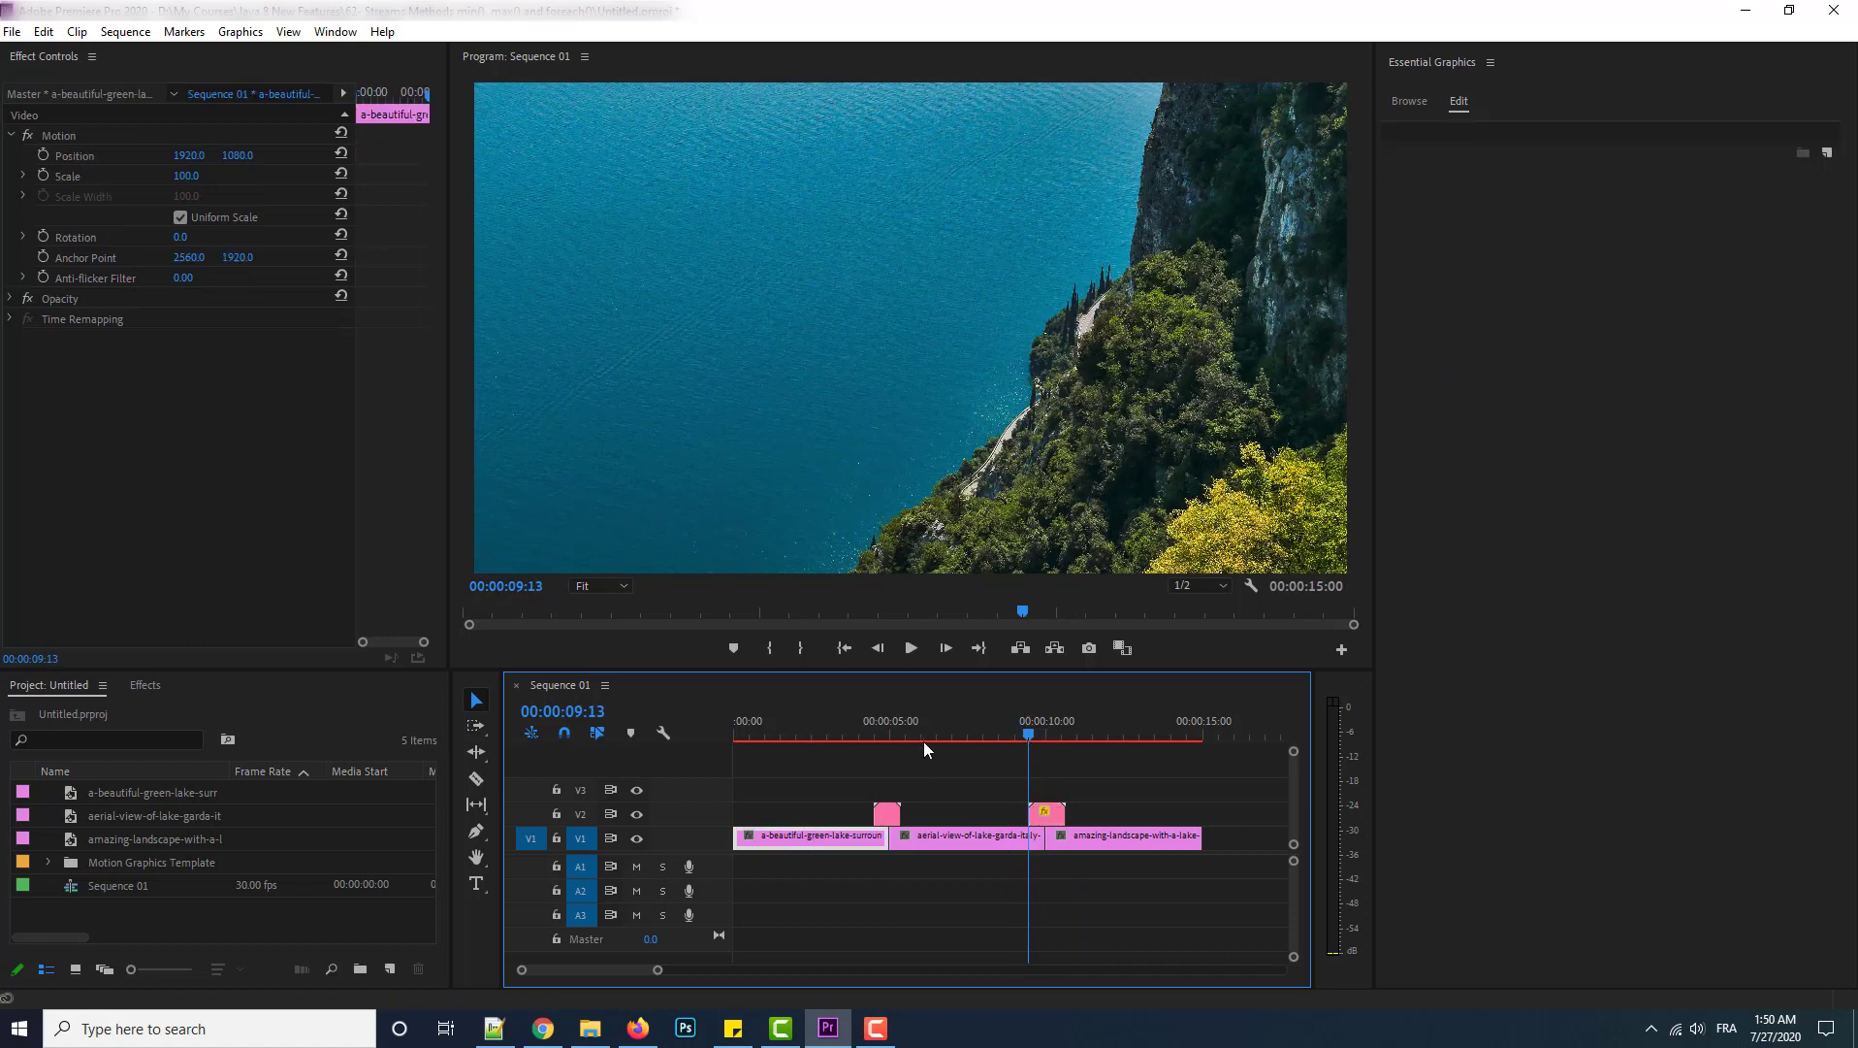
pyautogui.press('Delete')
pyautogui.click(939, 835)
pyautogui.press('Delete')
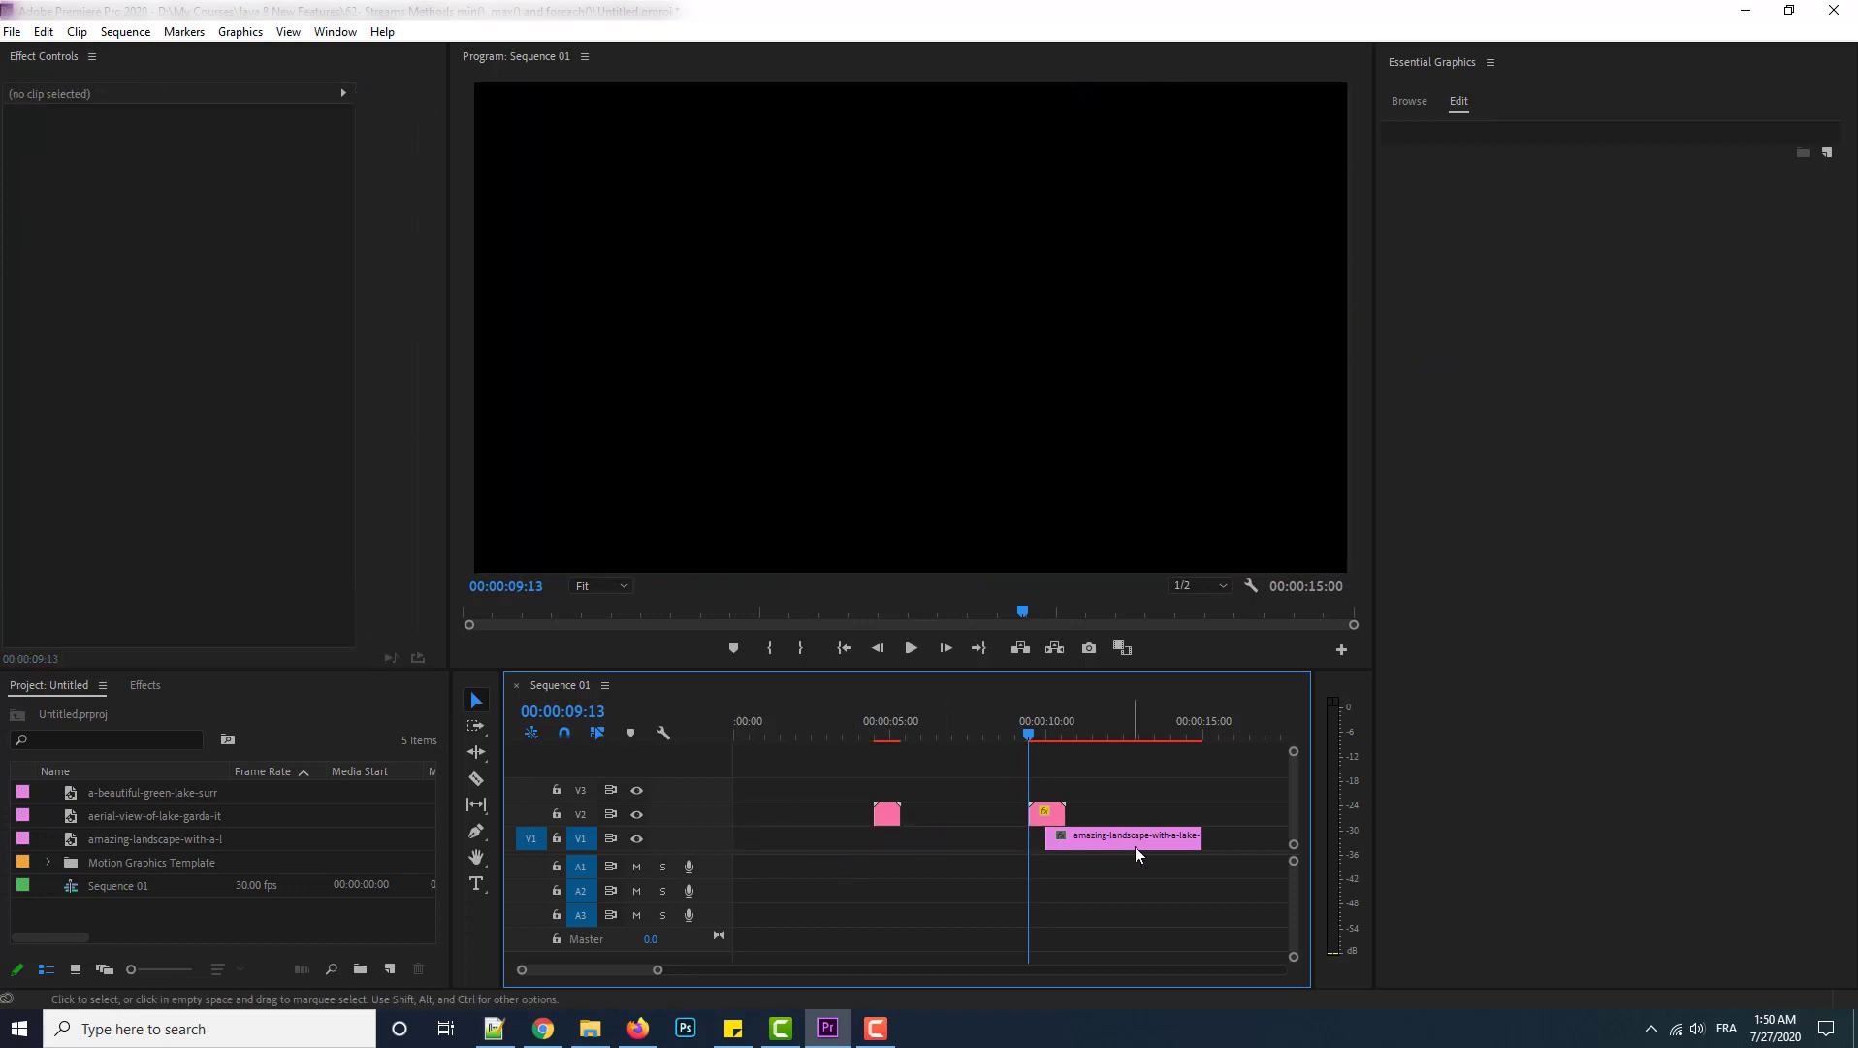
pyautogui.click(1136, 839)
pyautogui.press('Delete')
pyautogui.click(1044, 814)
pyautogui.press('Delete')
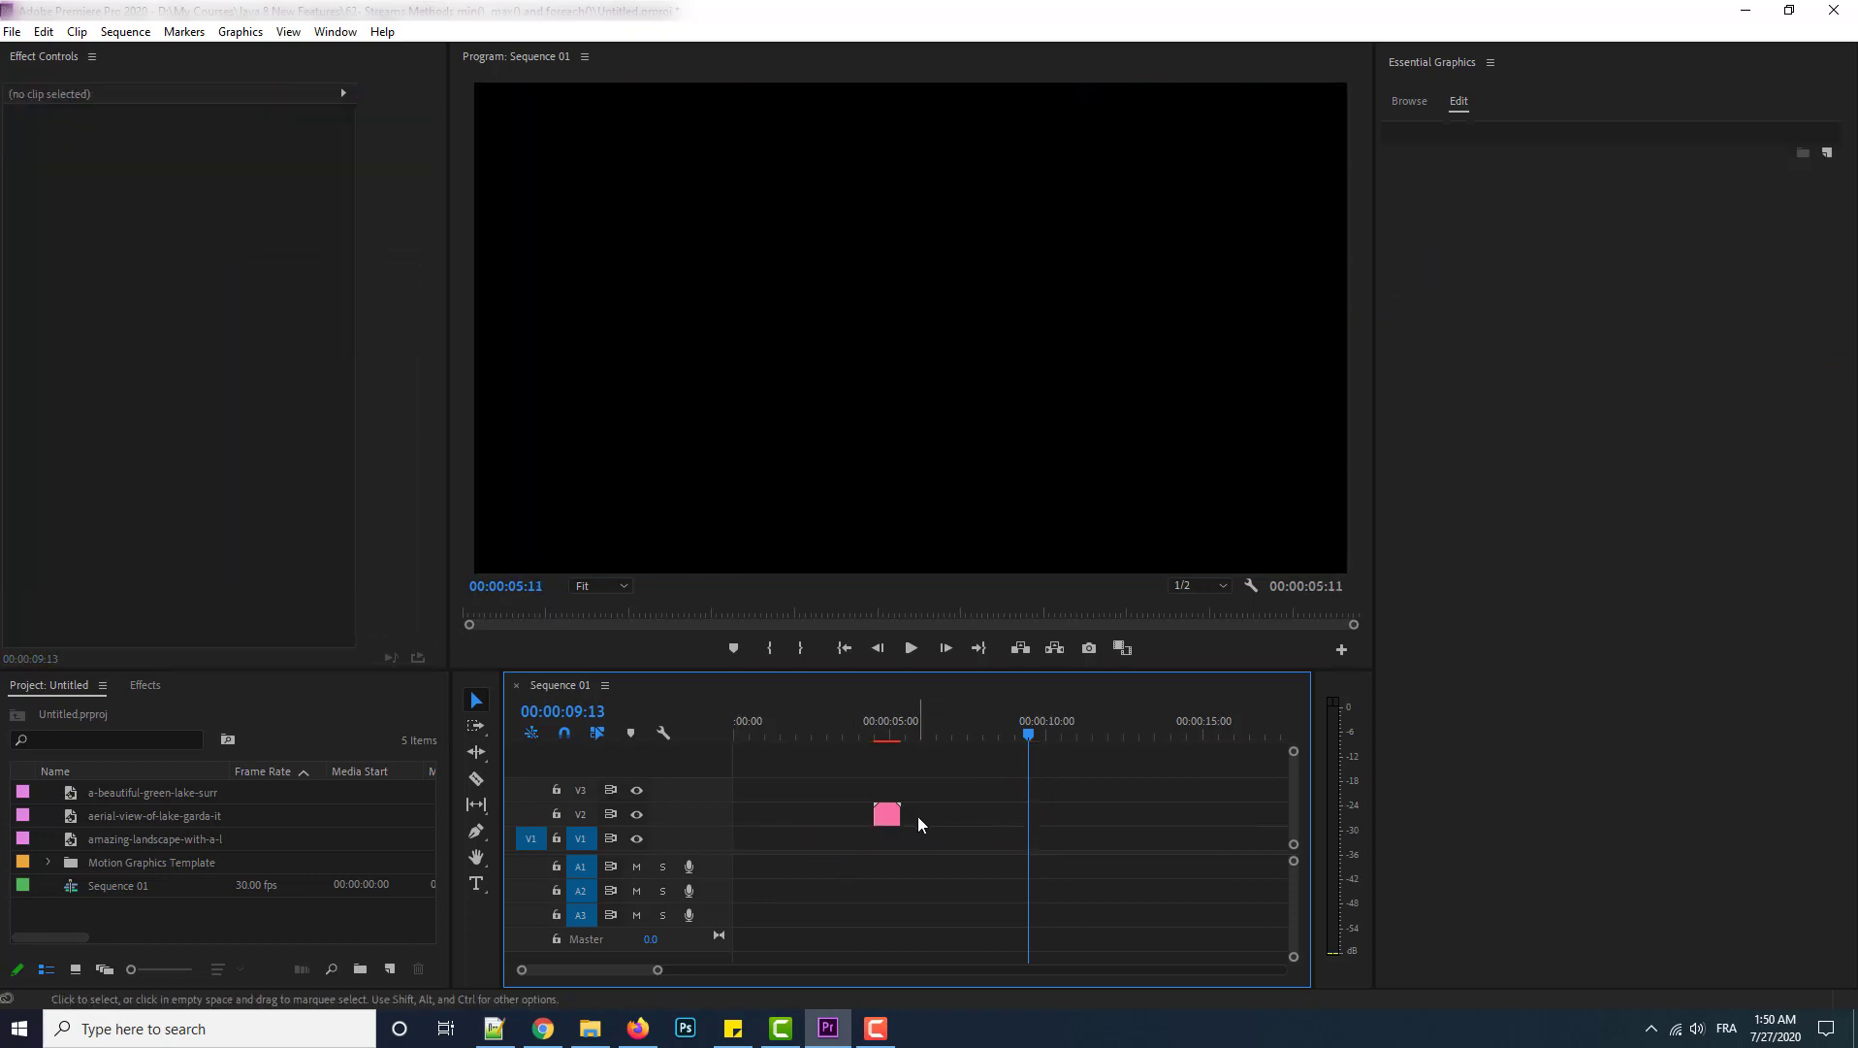
pyautogui.hotkey('ctrl', 'z')
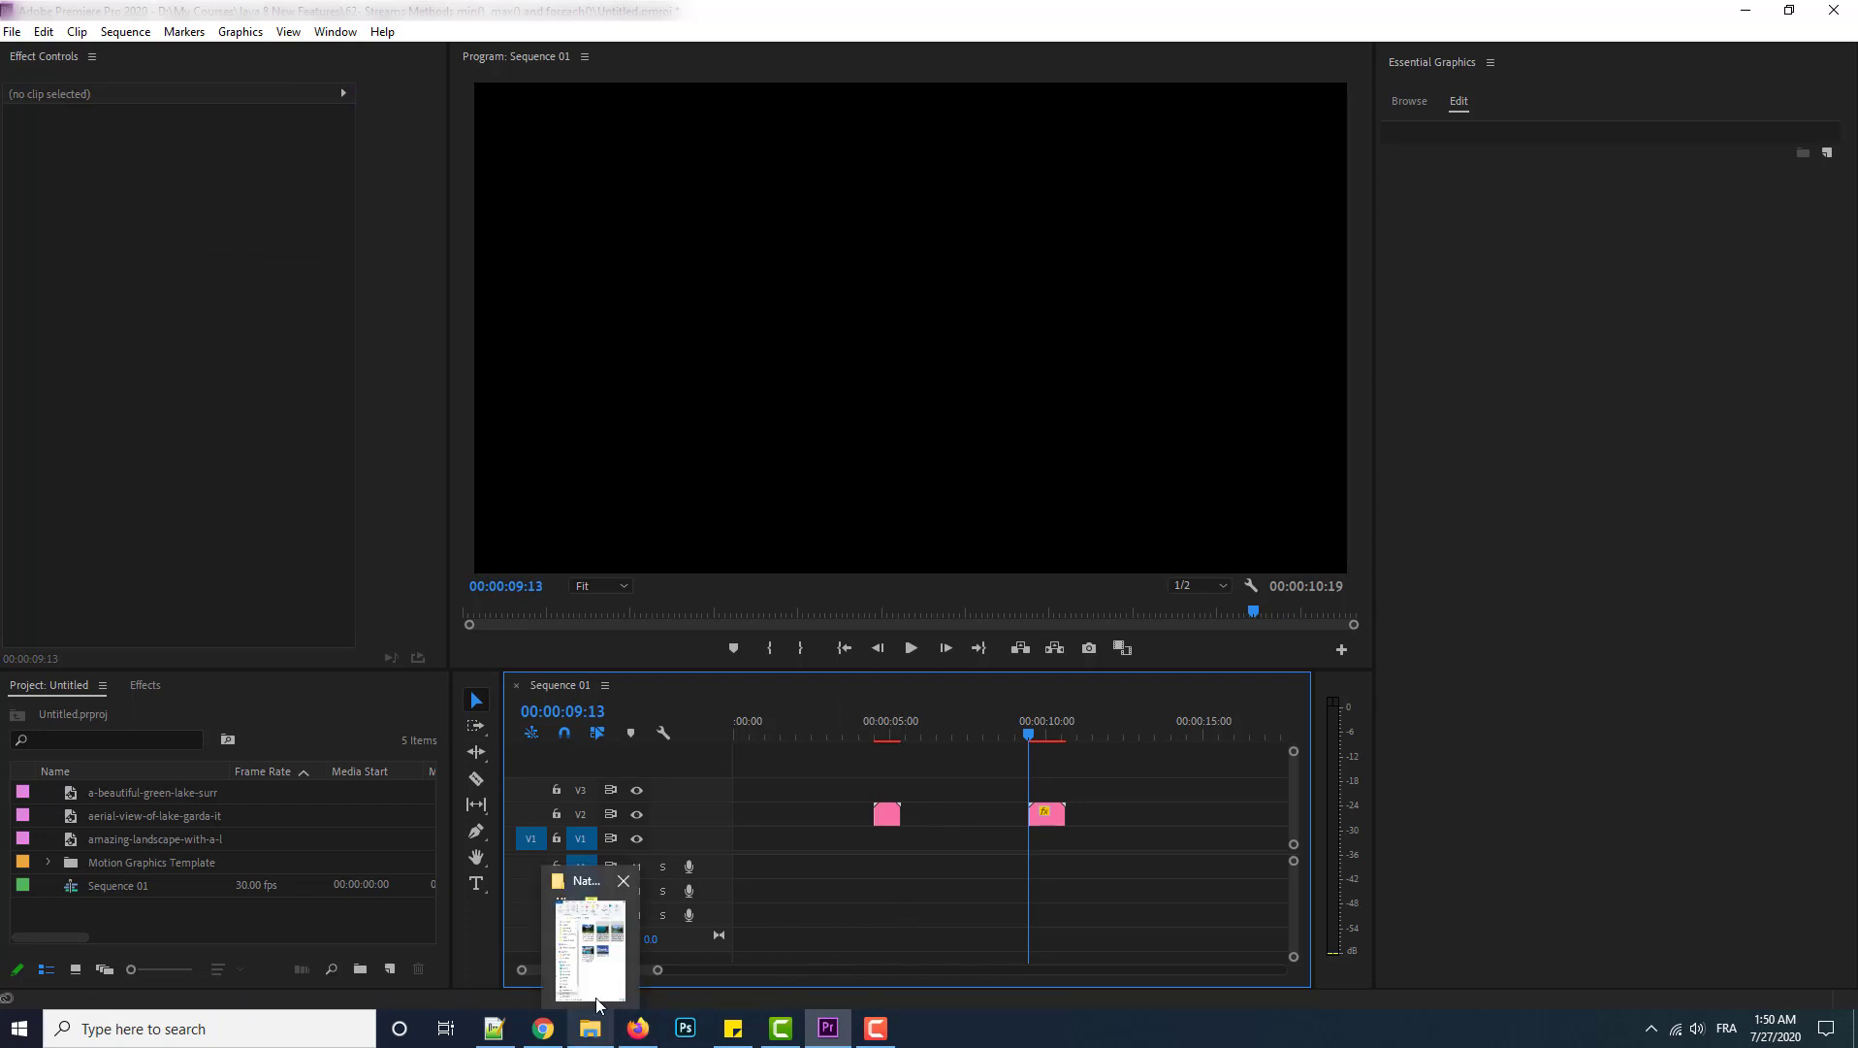
# Import Beach - 3998.mp4, Nature - 38678.mp4 and Sea - 4006.mp4 from the Stock Footage folder into the project.
pyautogui.click(591, 931)
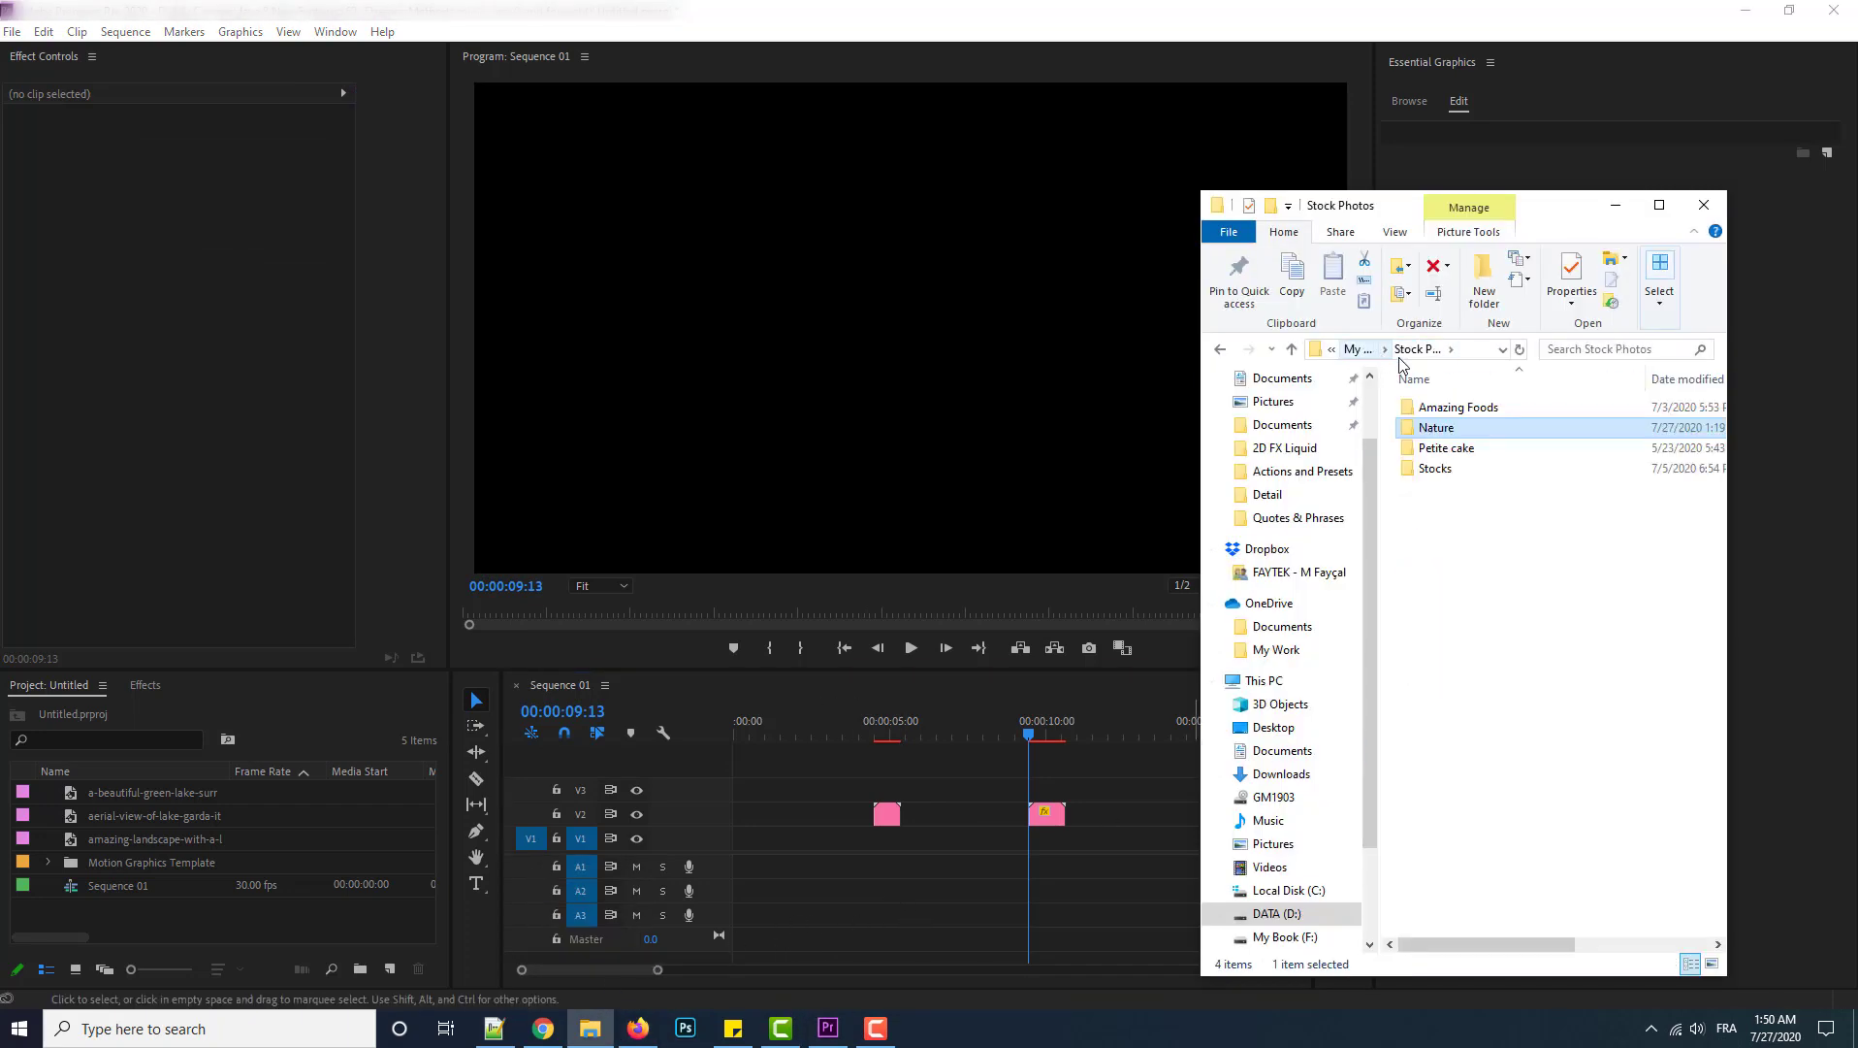
pyautogui.click(1356, 351)
pyautogui.doubleClick(1450, 713)
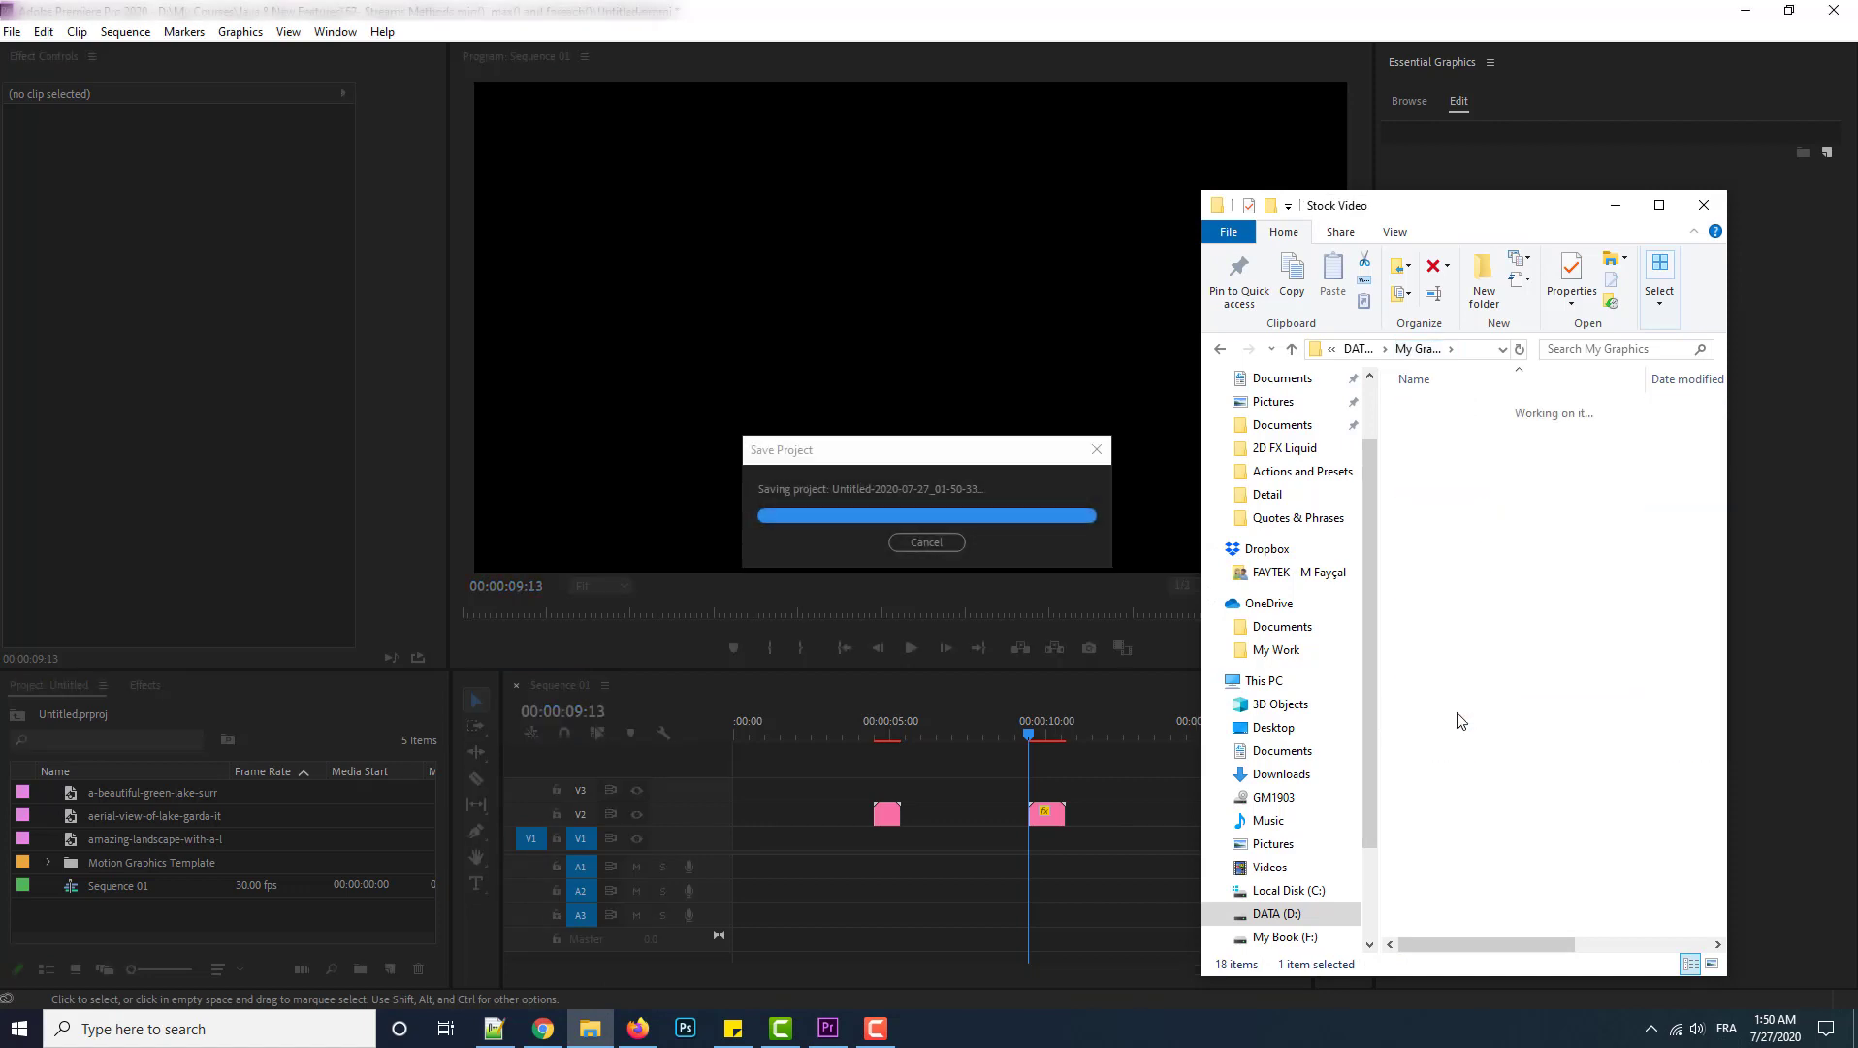
pyautogui.doubleClick(1490, 439)
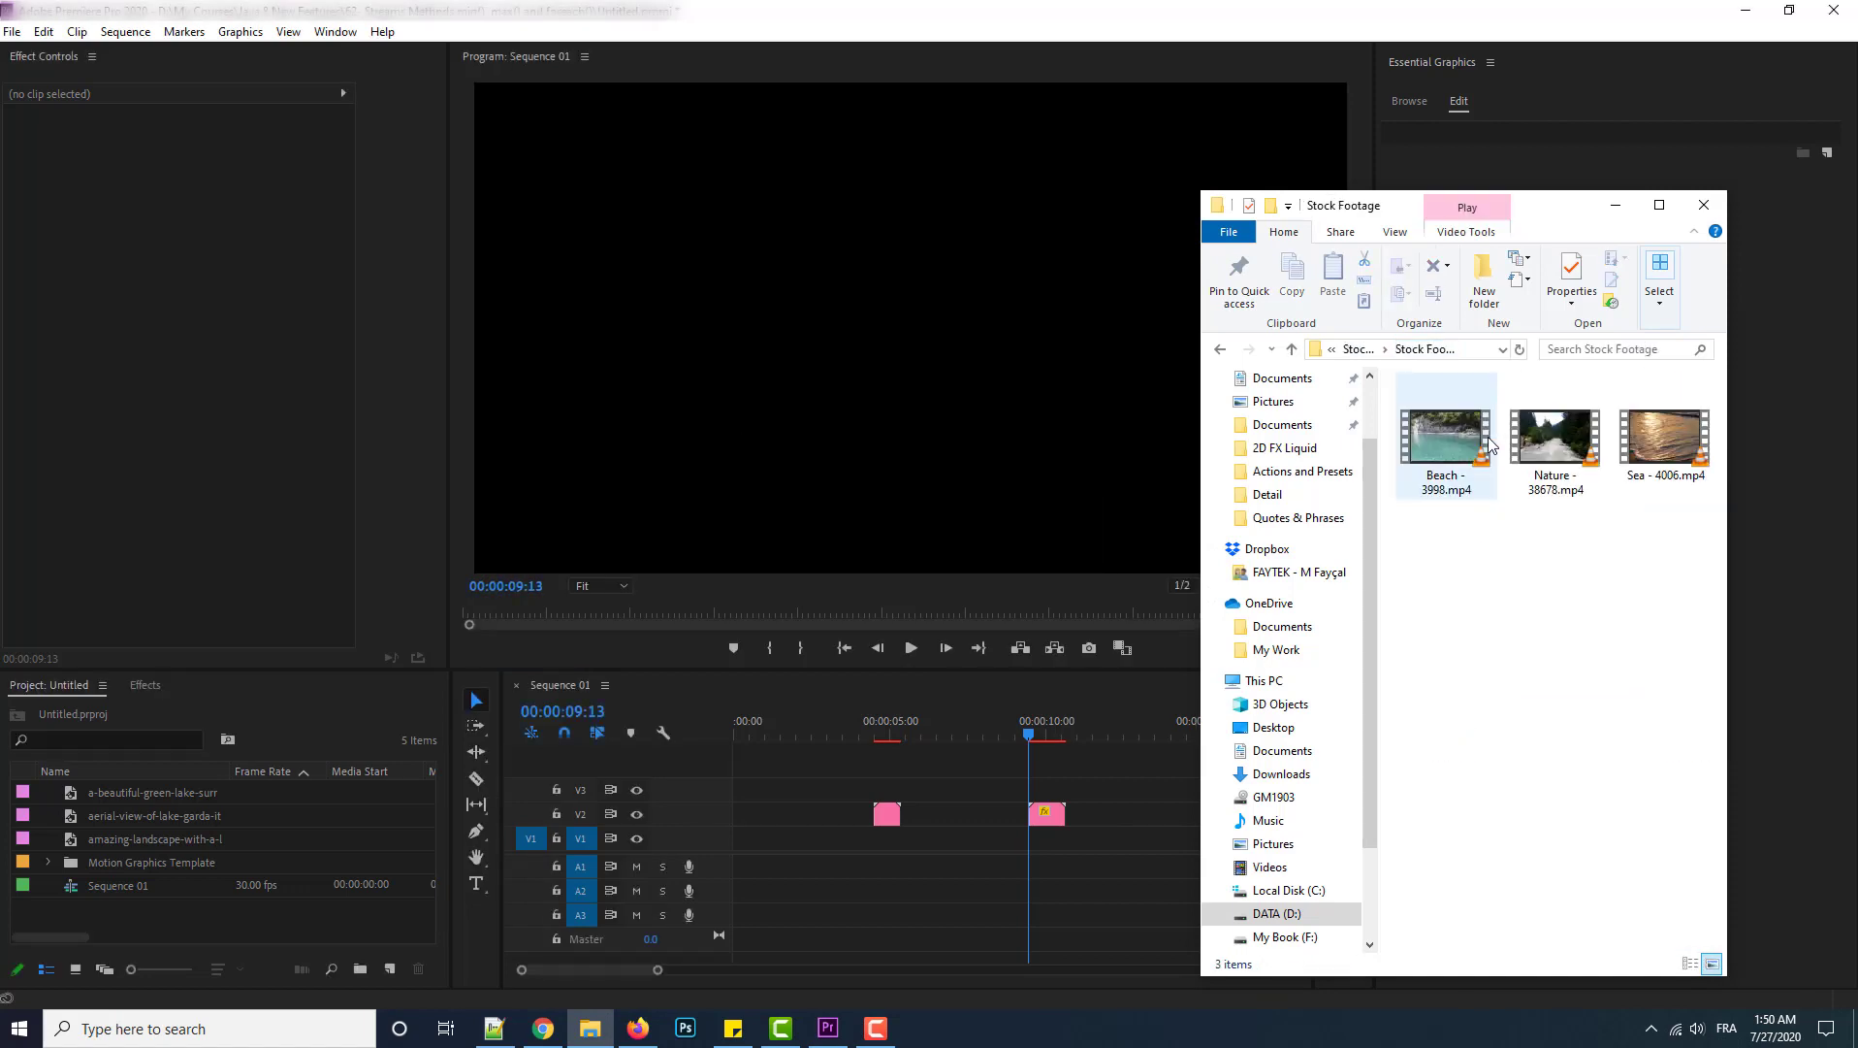
pyautogui.click(1460, 466)
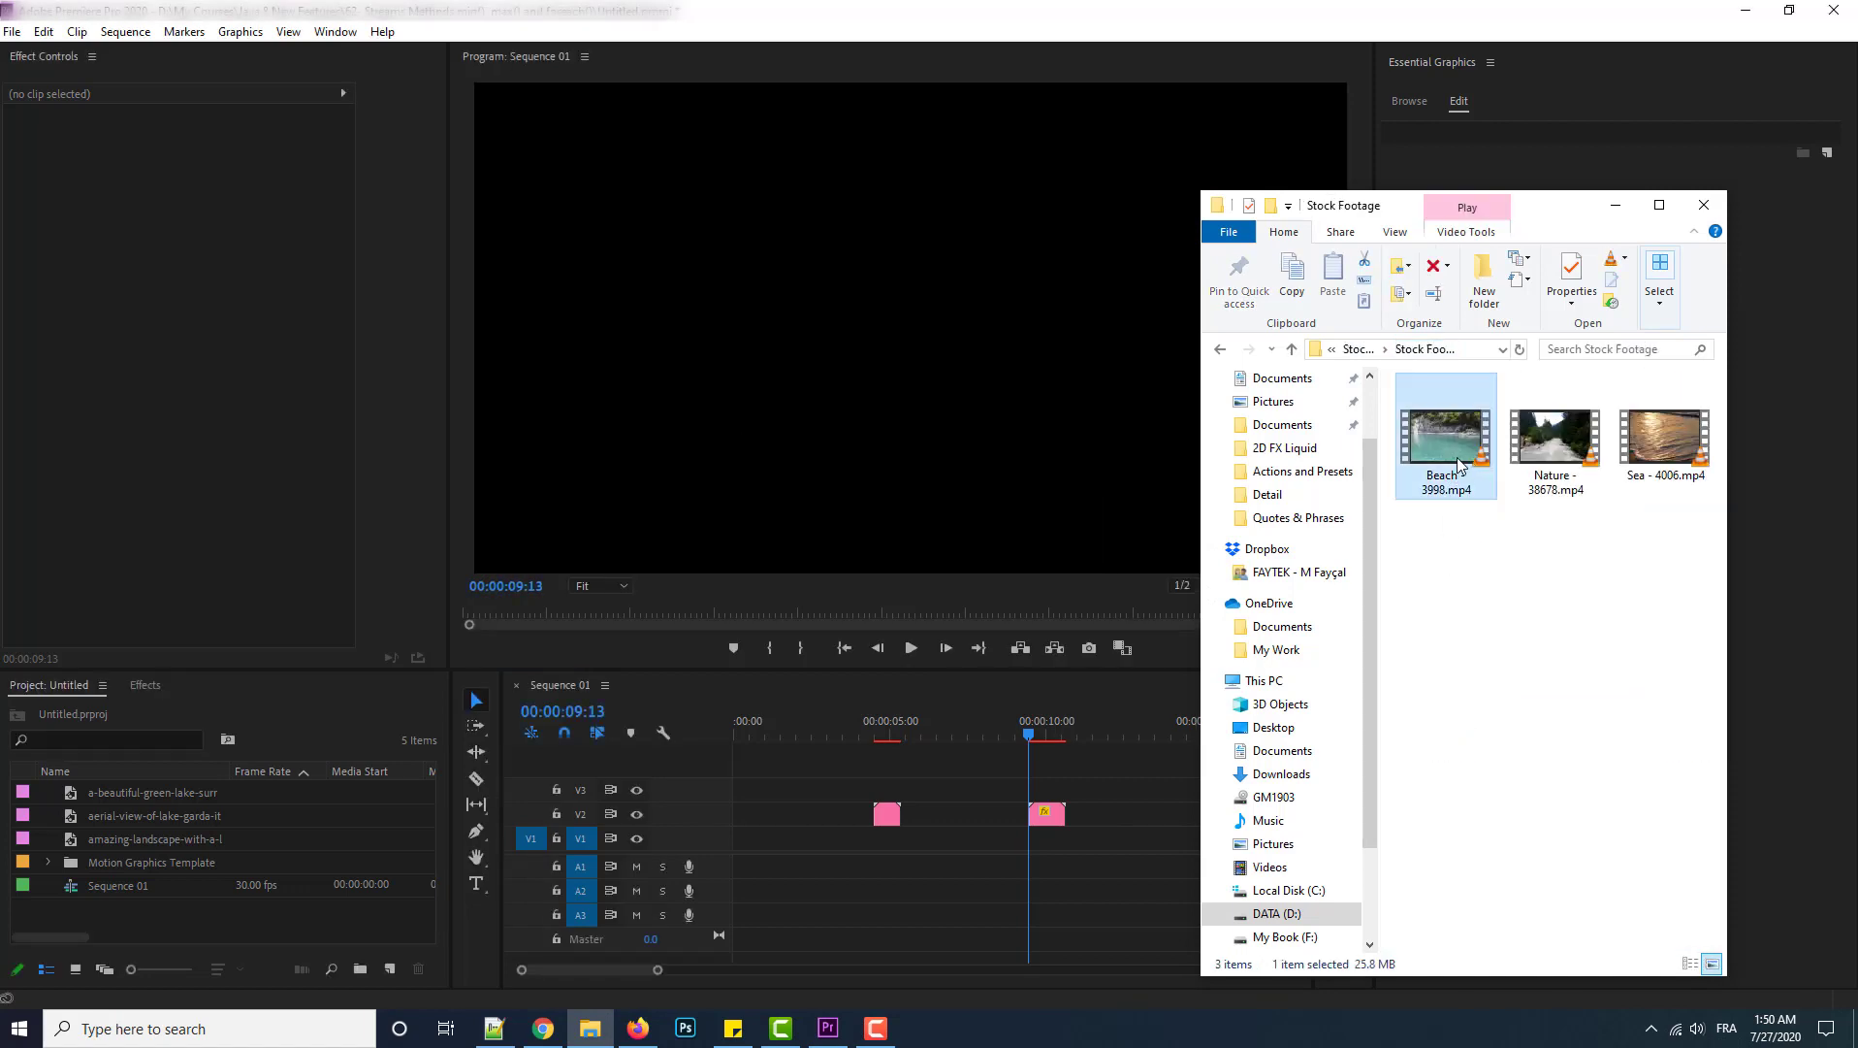
pyautogui.moveTo(1428, 555); pyautogui.dragTo(1715, 464)
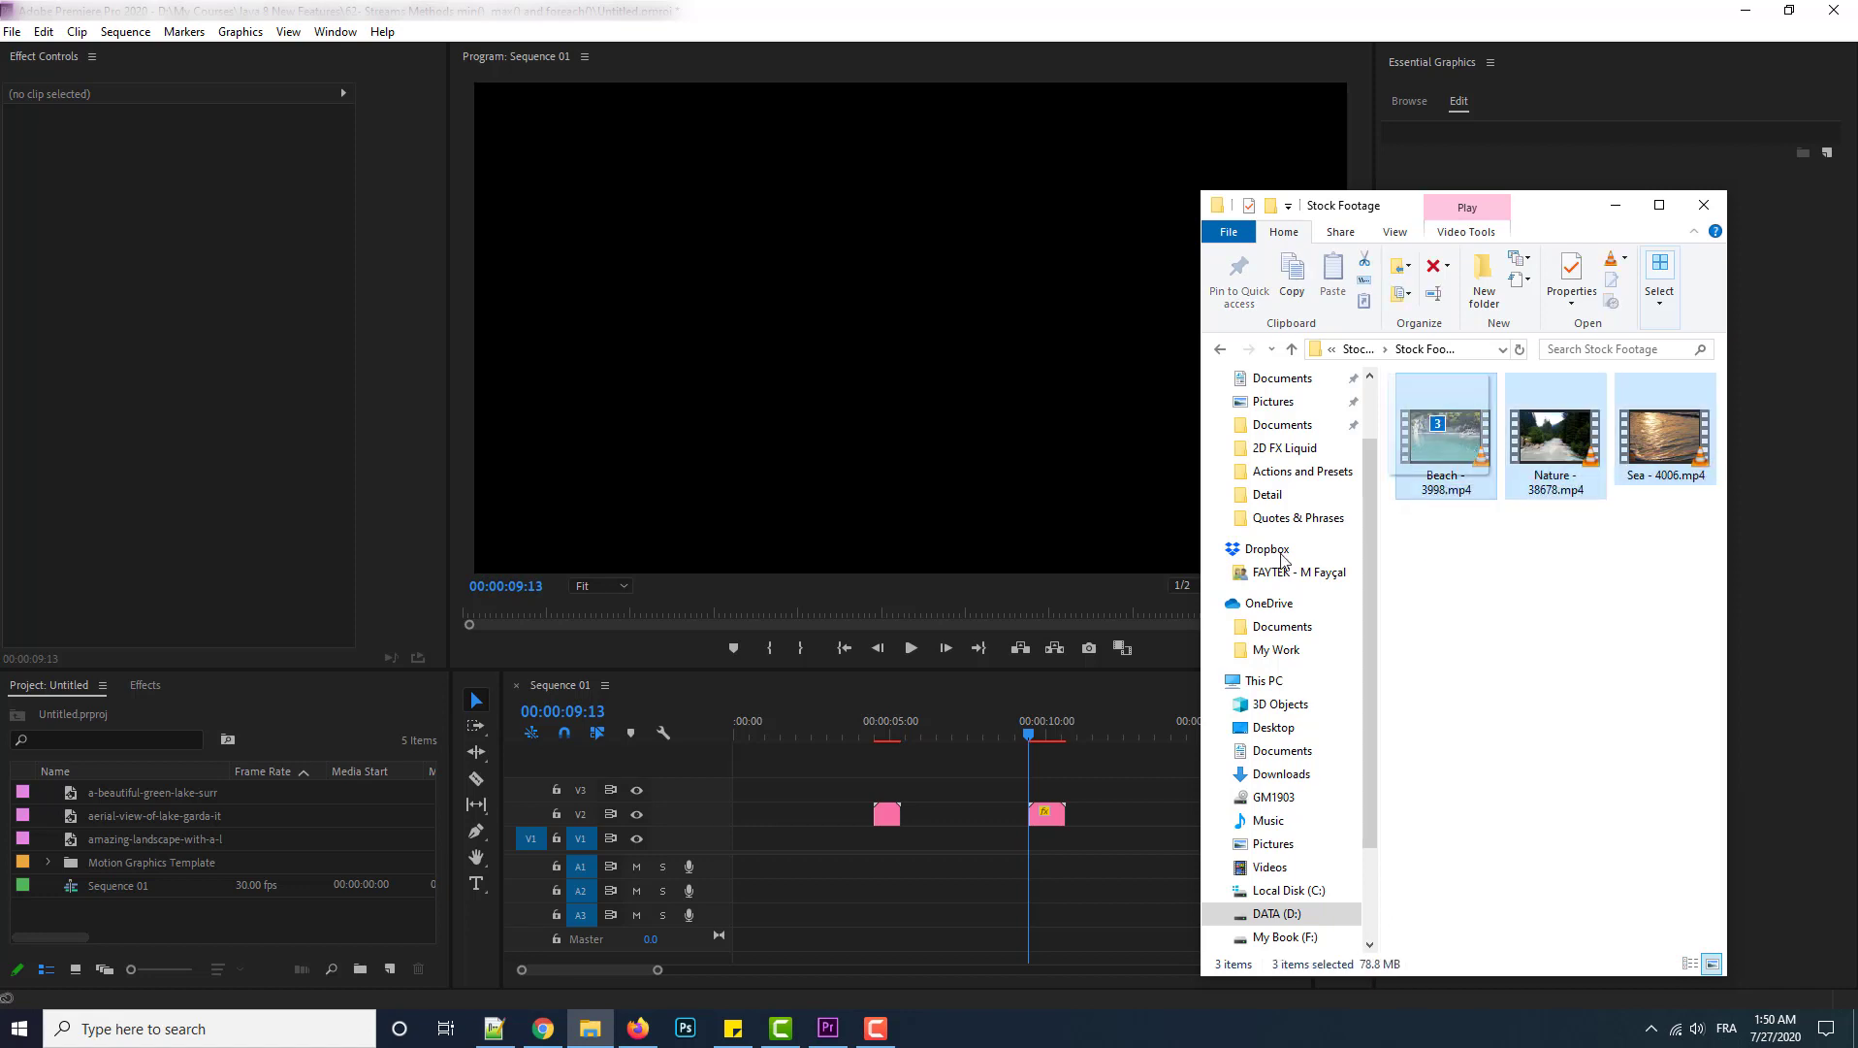
pyautogui.moveTo(1445, 439); pyautogui.dragTo(265, 906)
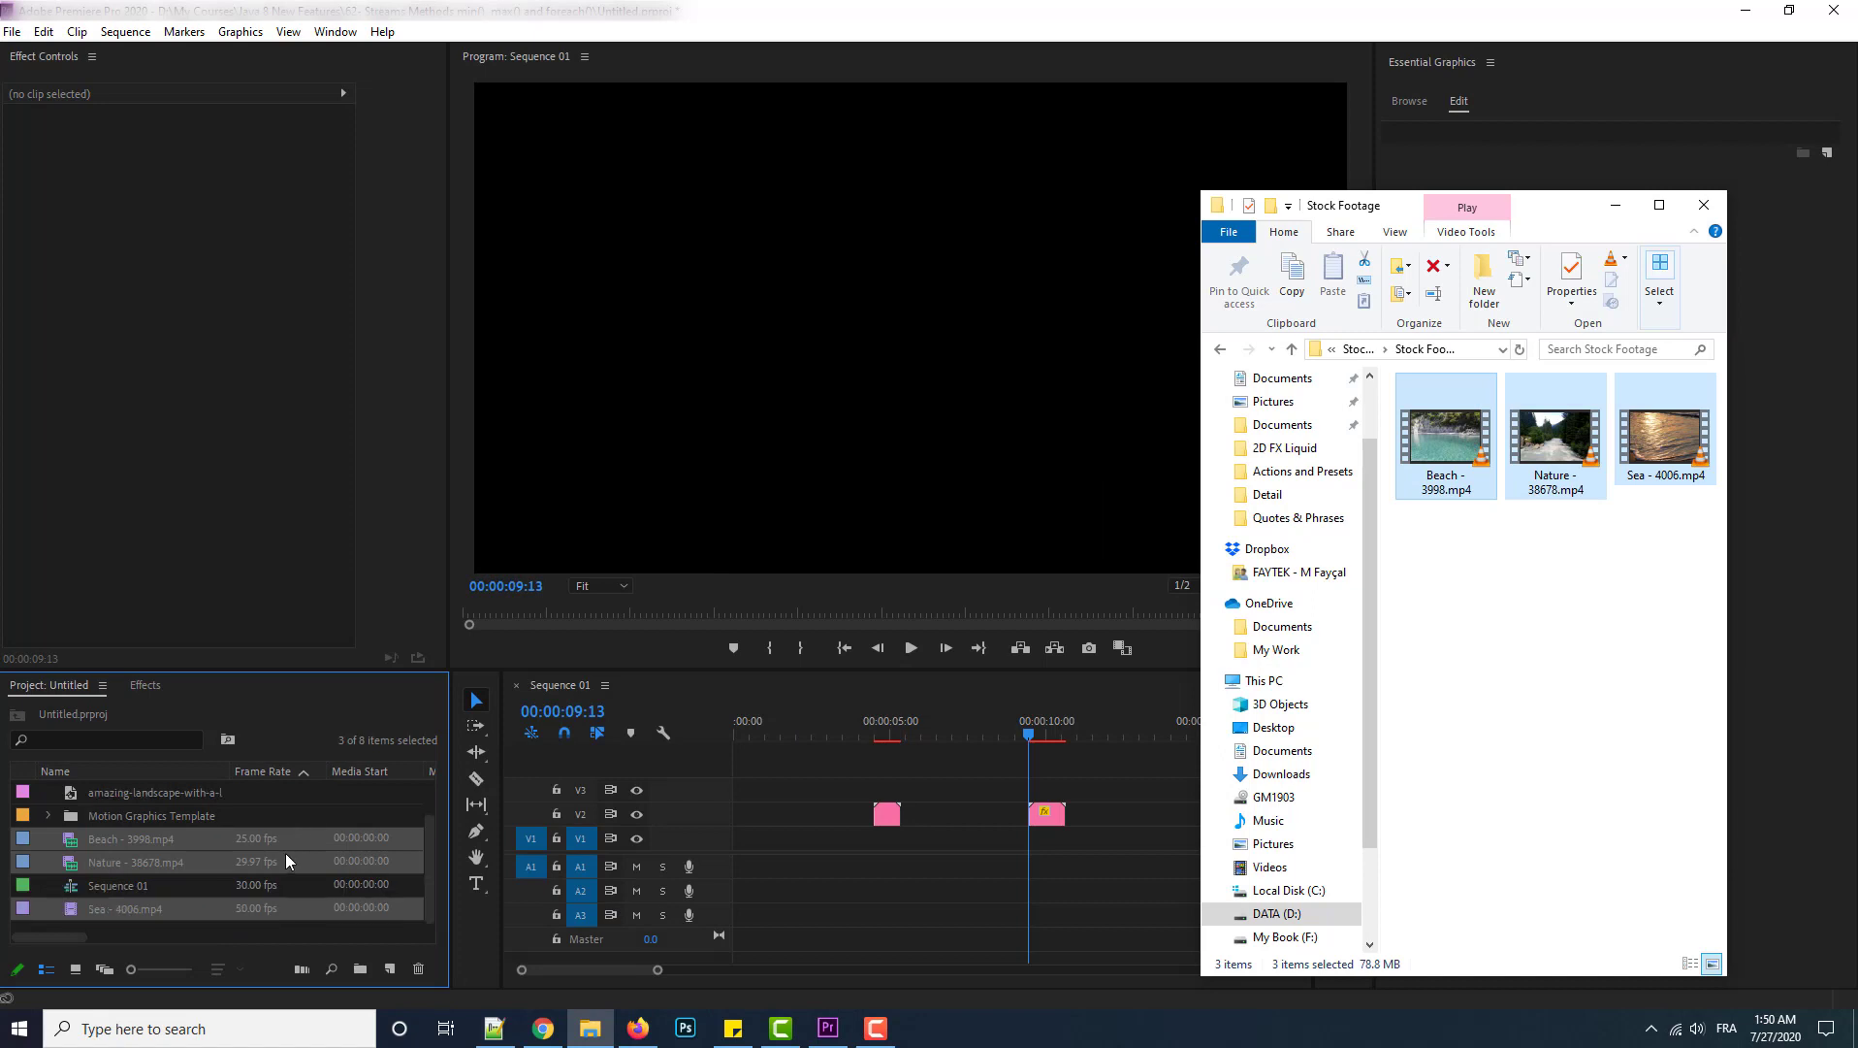
# Place the Beach, Nature and Sea videos end to end on V1, starting at the beginning of the sequence.
pyautogui.click(108, 841)
pyautogui.moveTo(132, 838); pyautogui.dragTo(747, 879)
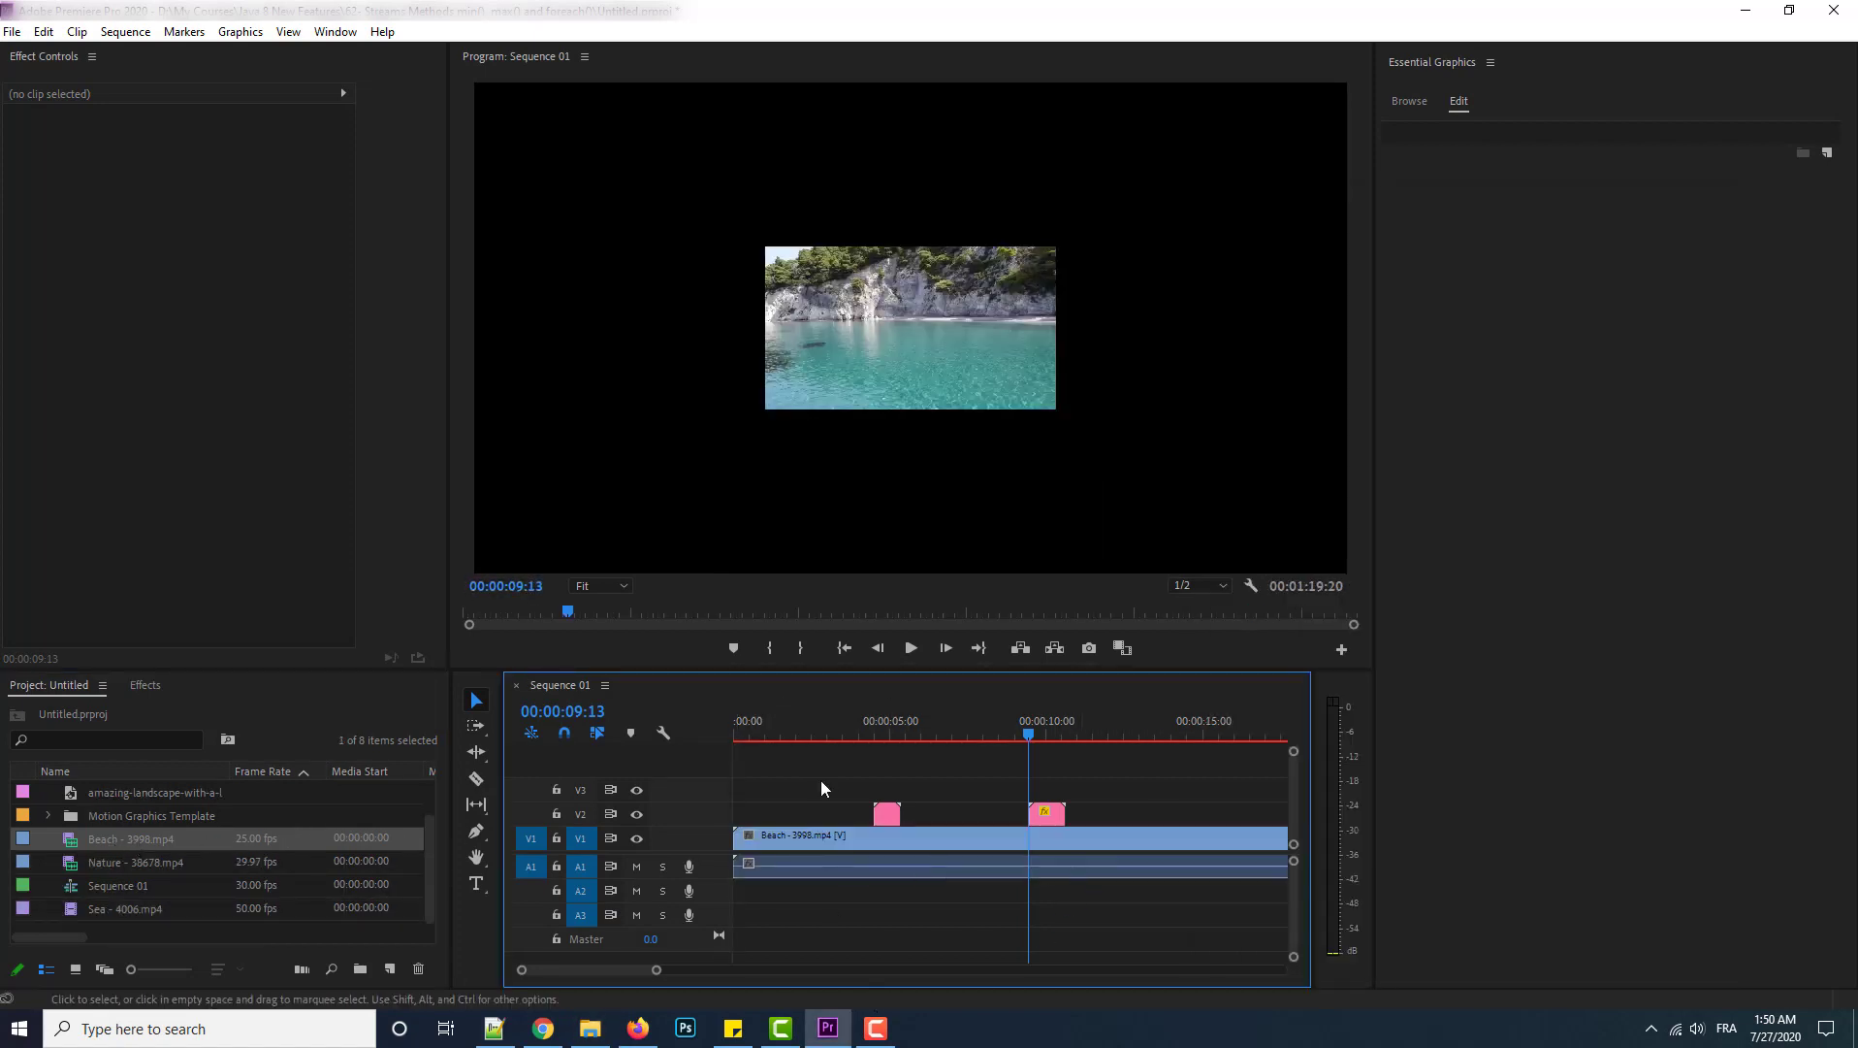
pyautogui.moveTo(655, 969); pyautogui.dragTo(901, 970)
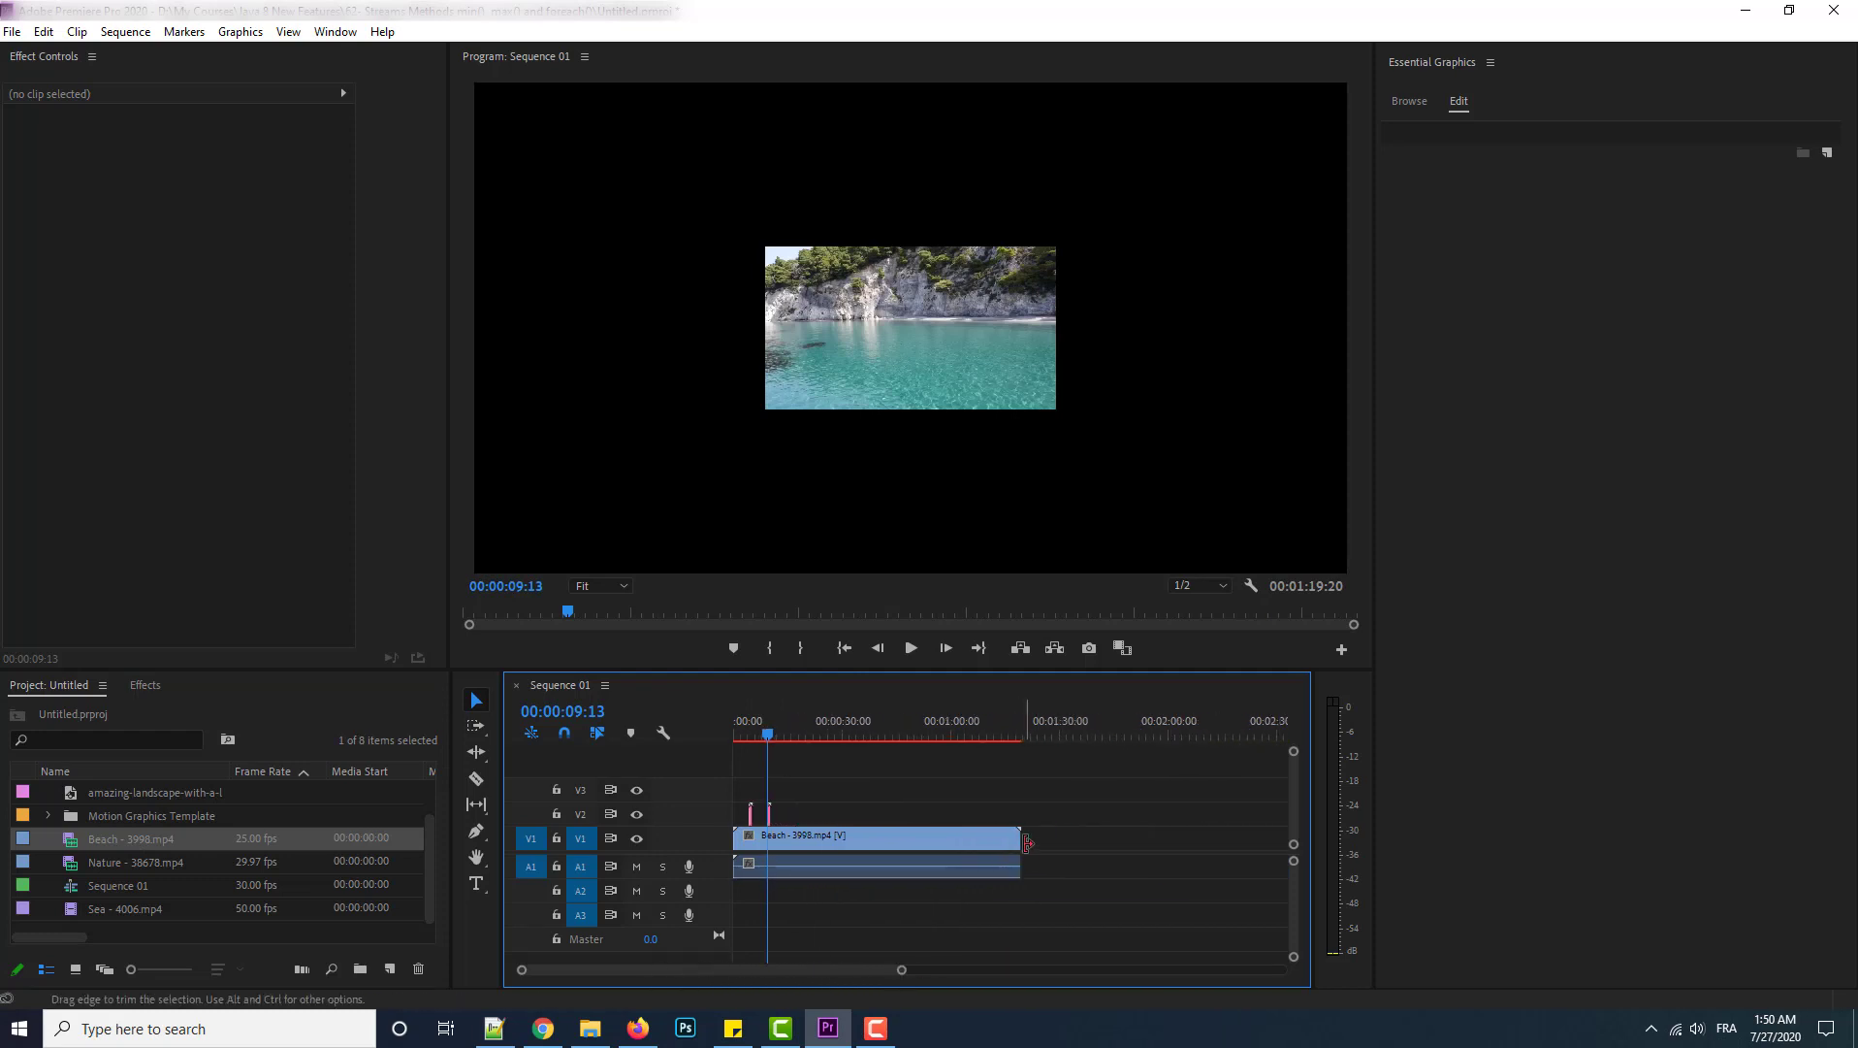
pyautogui.click(148, 864)
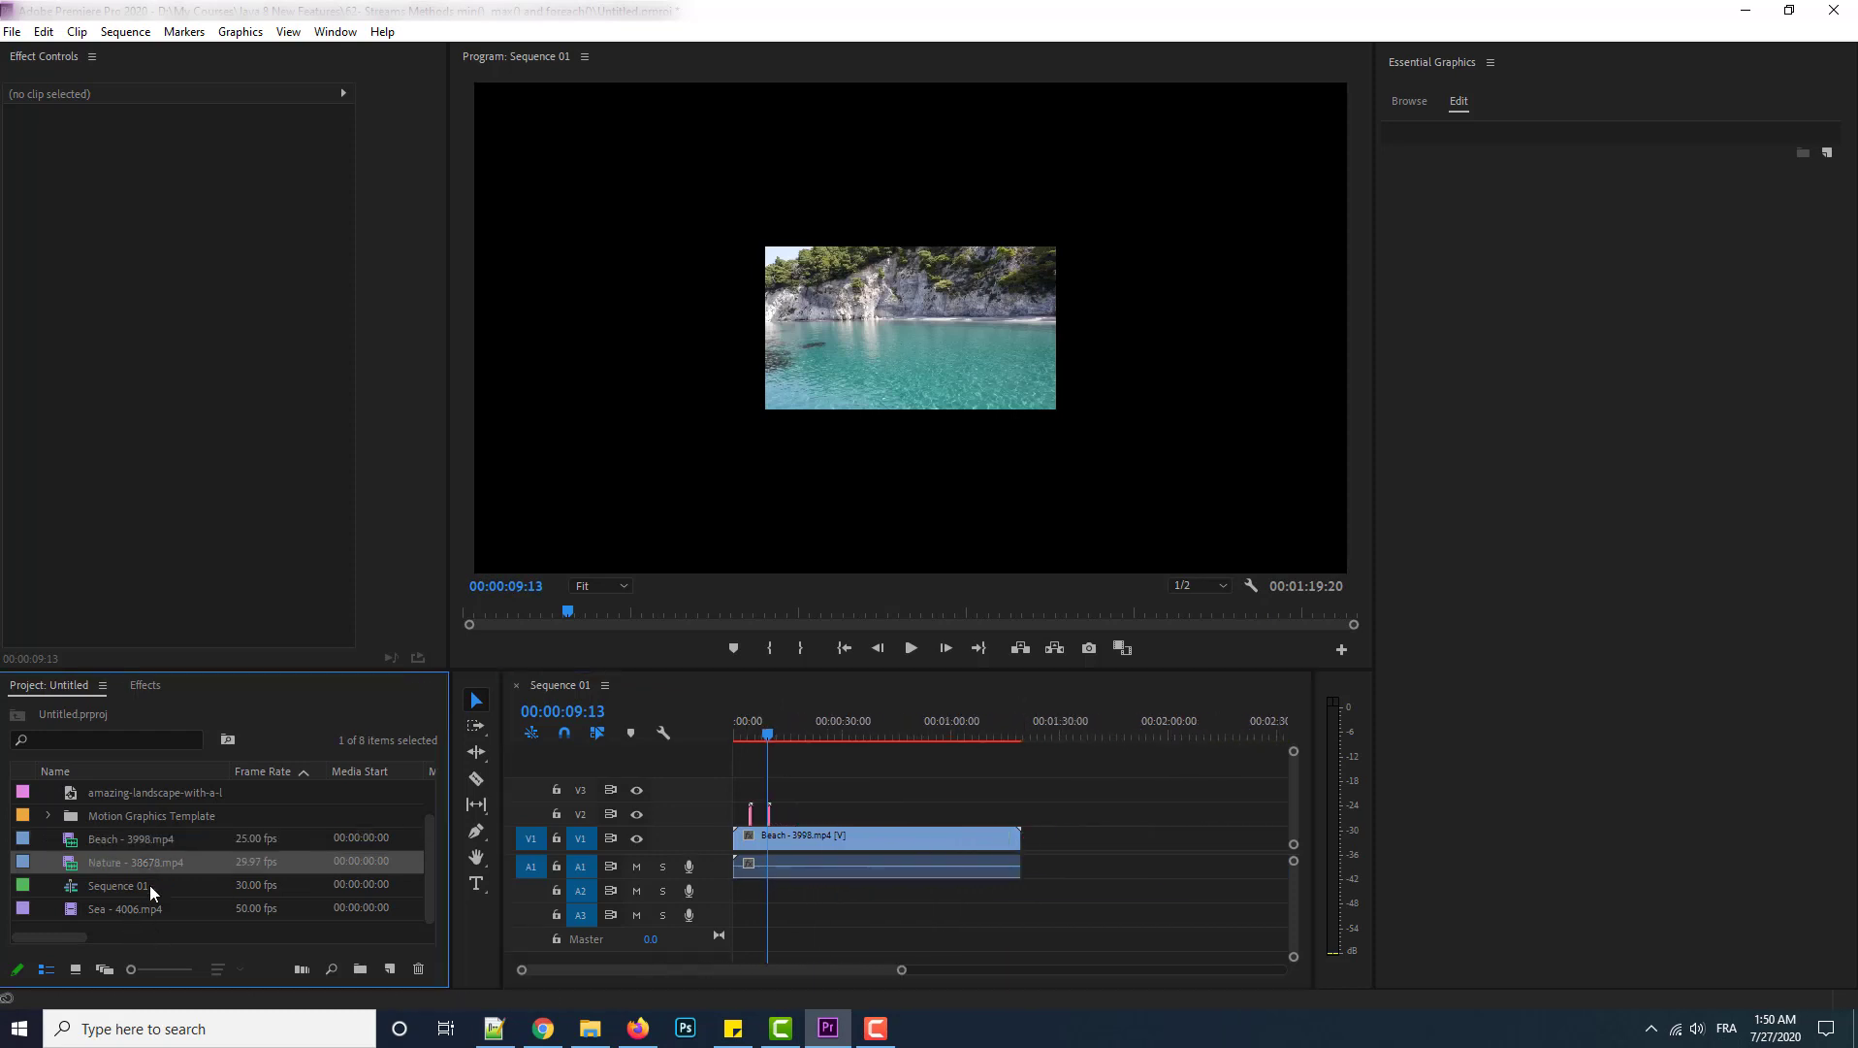
pyautogui.moveTo(146, 862); pyautogui.dragTo(1074, 840)
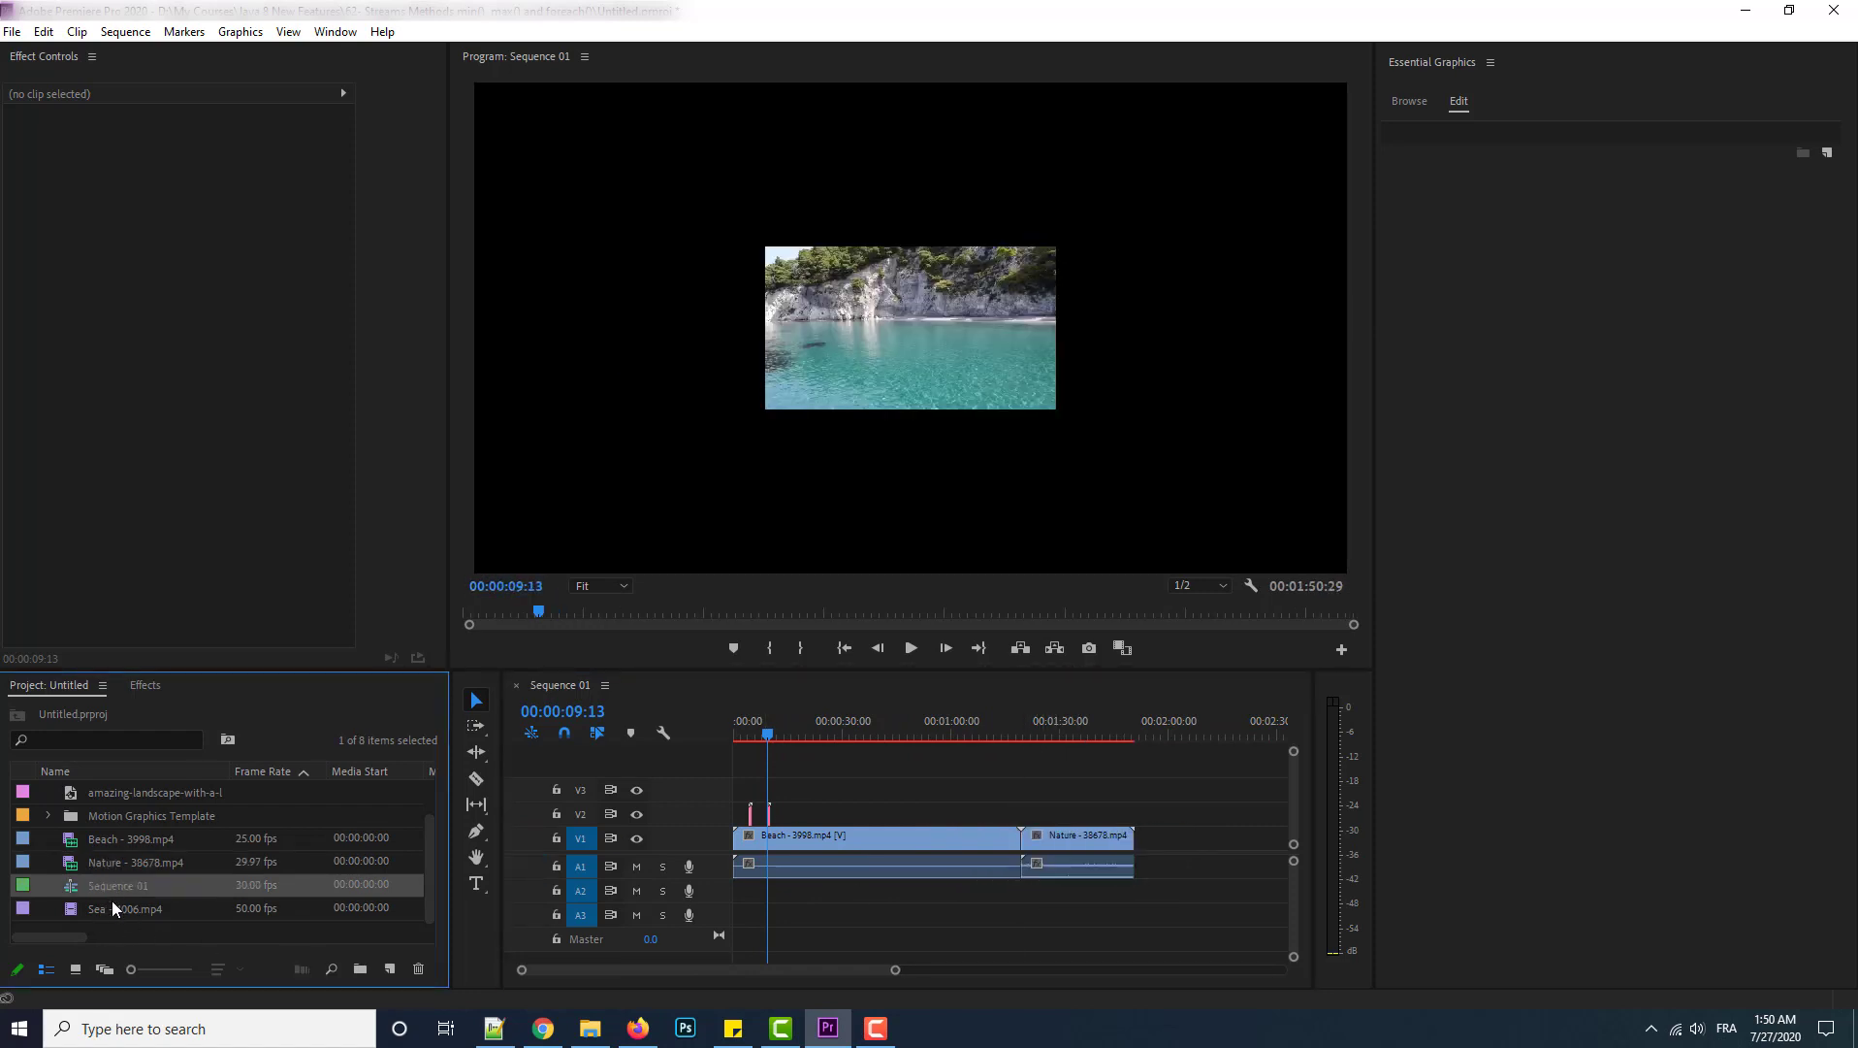
pyautogui.moveTo(119, 908); pyautogui.dragTo(1151, 859)
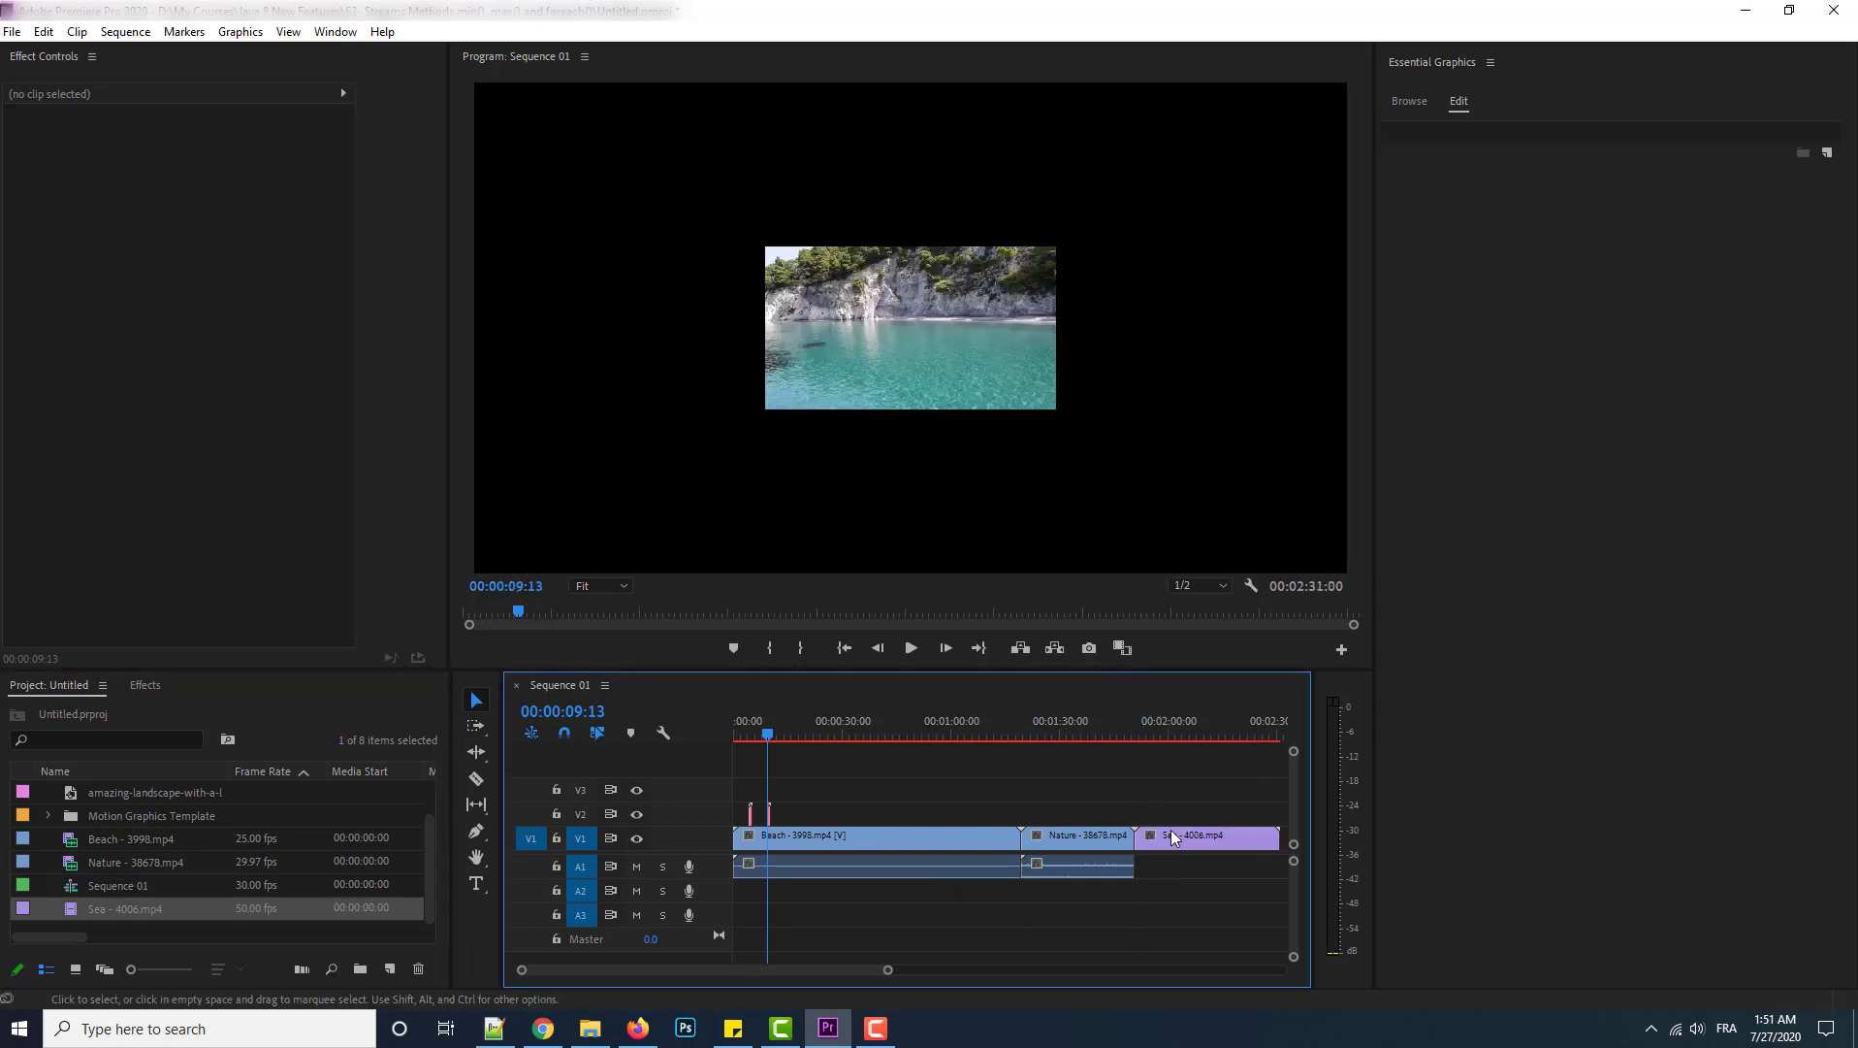
# Set the Beach clip's Motion scale to 305 so it fills the frame.
pyautogui.click(1085, 736)
pyautogui.moveTo(1088, 769); pyautogui.dragTo(822, 791)
pyautogui.click(900, 839)
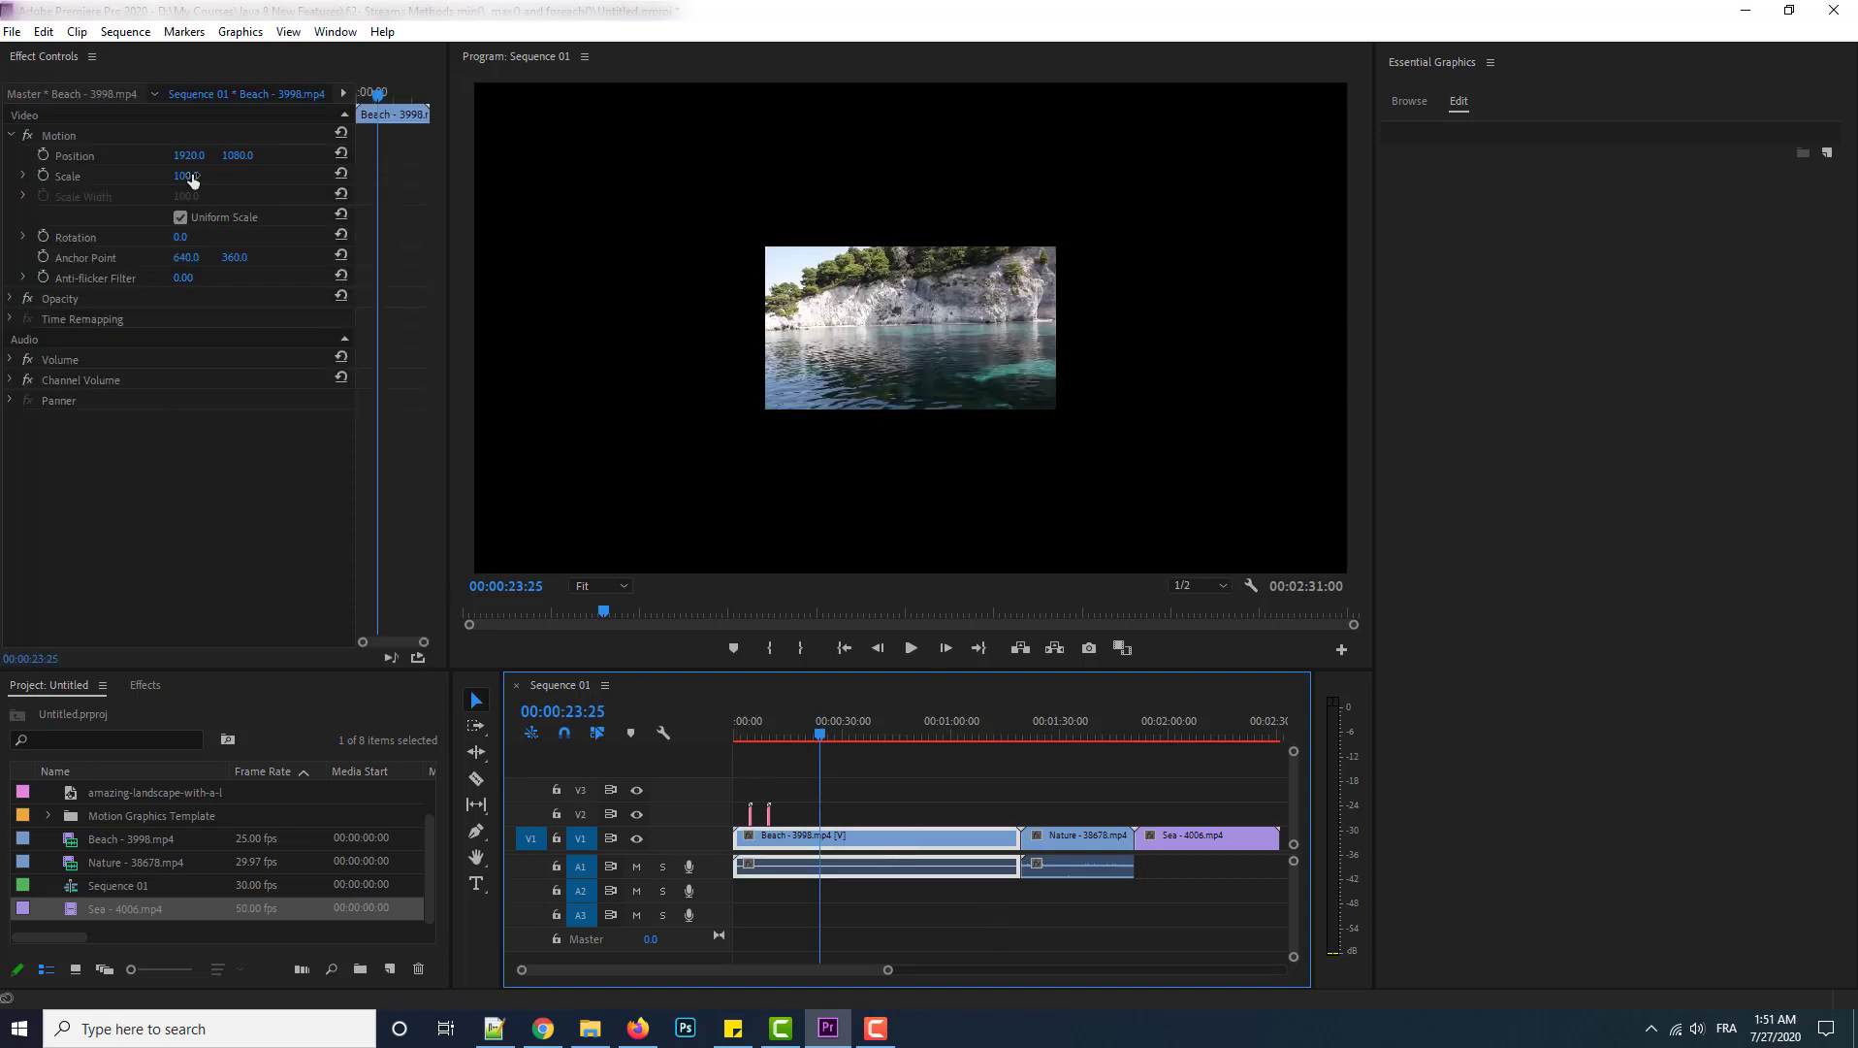
pyautogui.moveTo(192, 182); pyautogui.dragTo(391, 182)
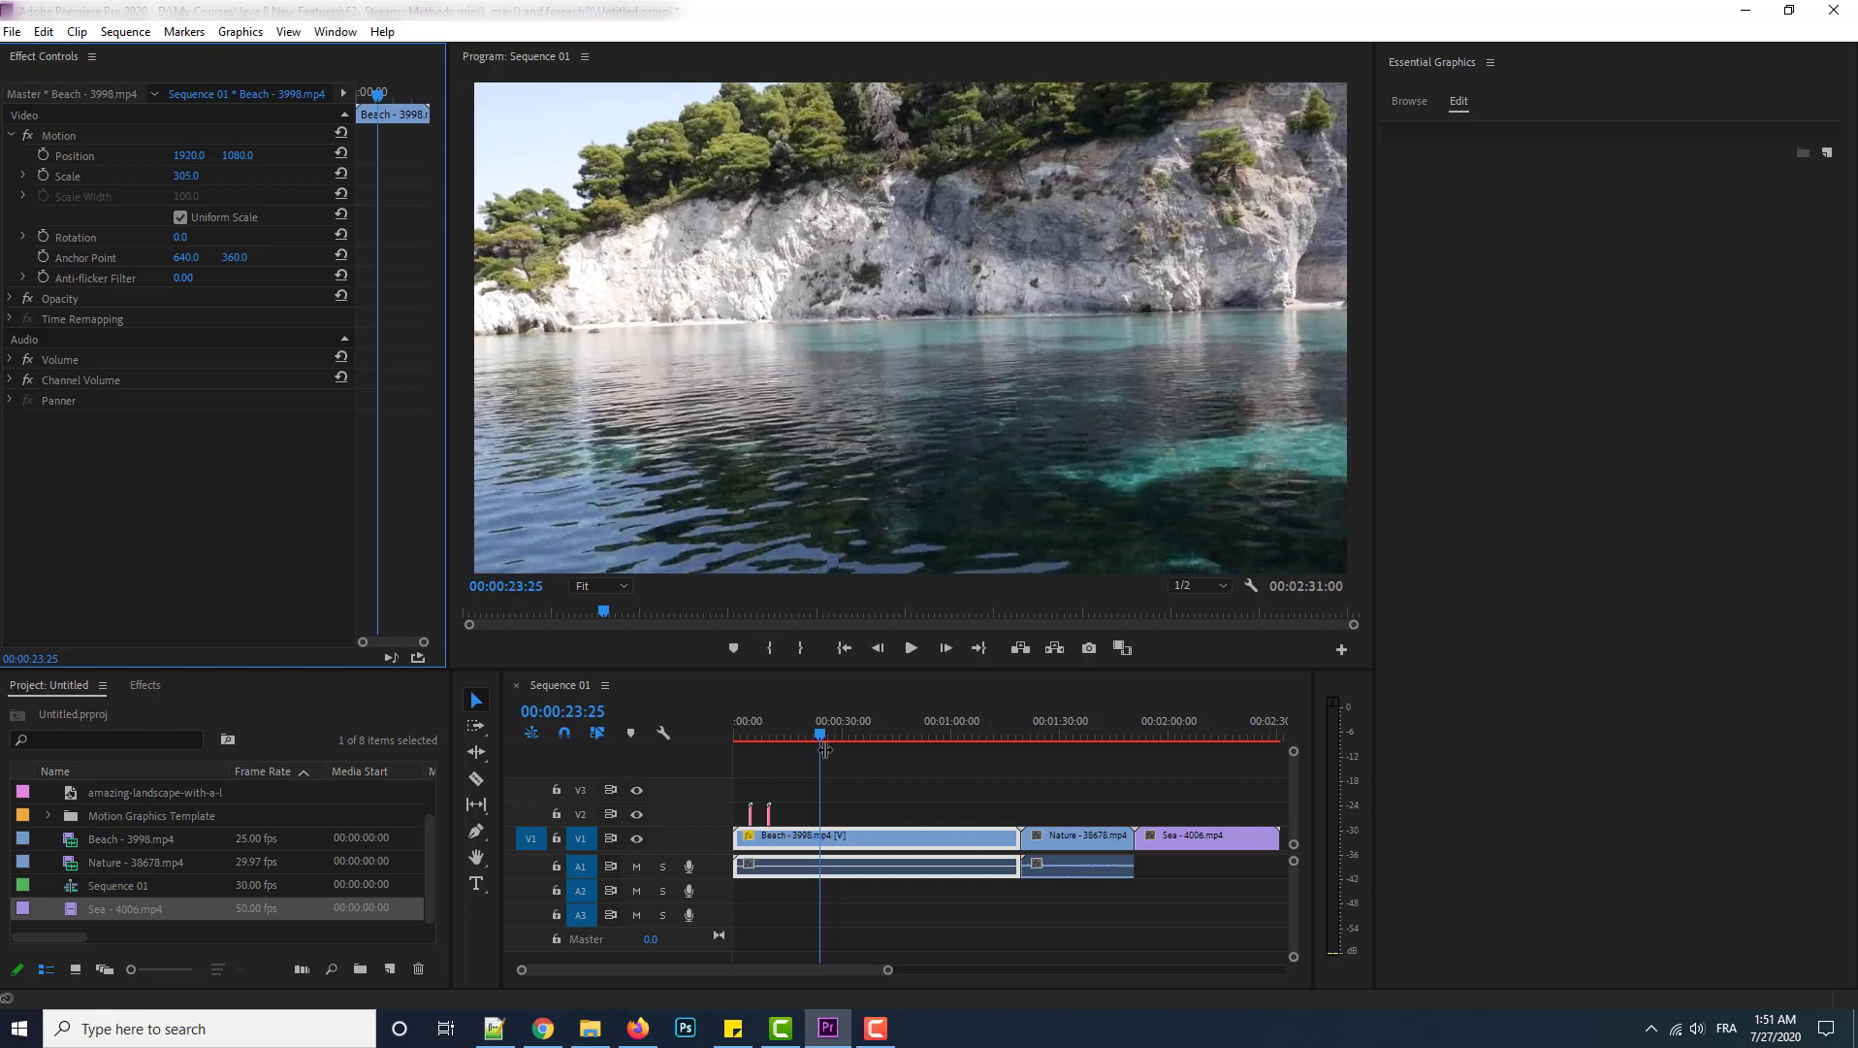
# Set the Nature clip's Motion scale to 208 so it fills the frame.
pyautogui.moveTo(820, 735); pyautogui.dragTo(1053, 767)
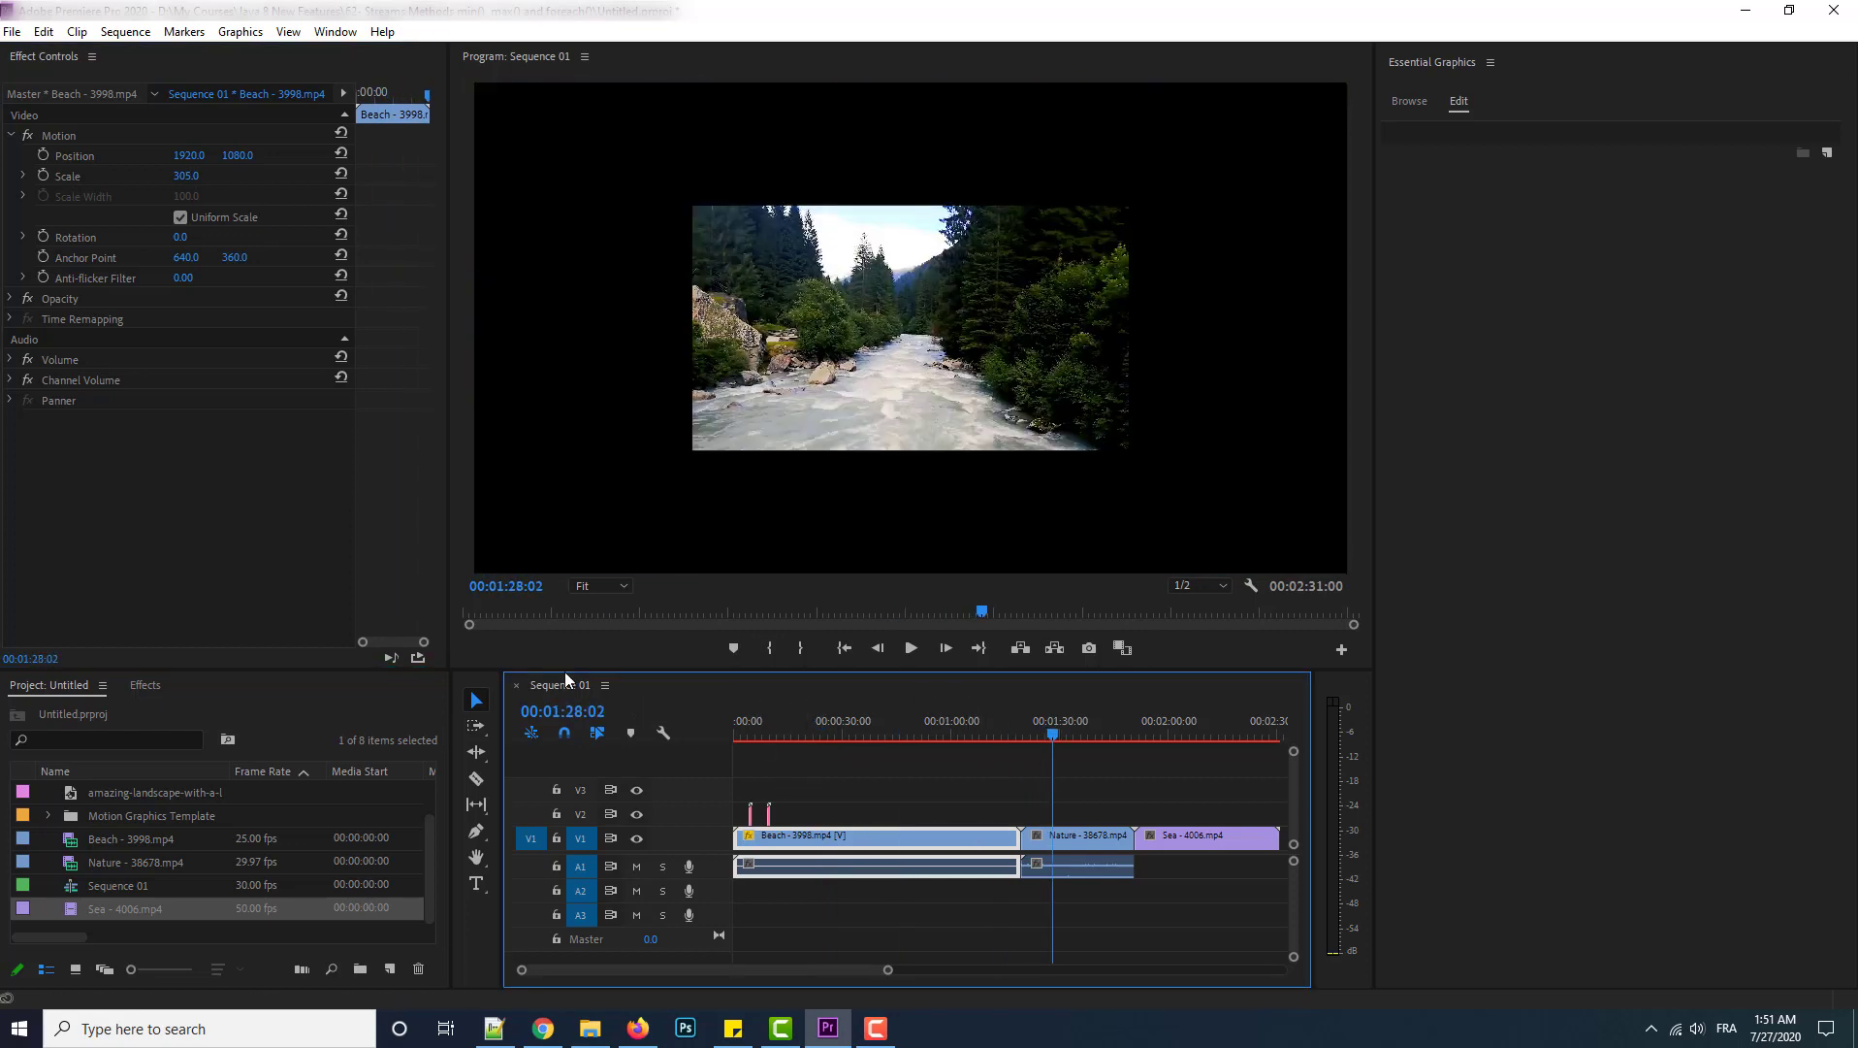
pyautogui.click(1090, 826)
pyautogui.click(1083, 838)
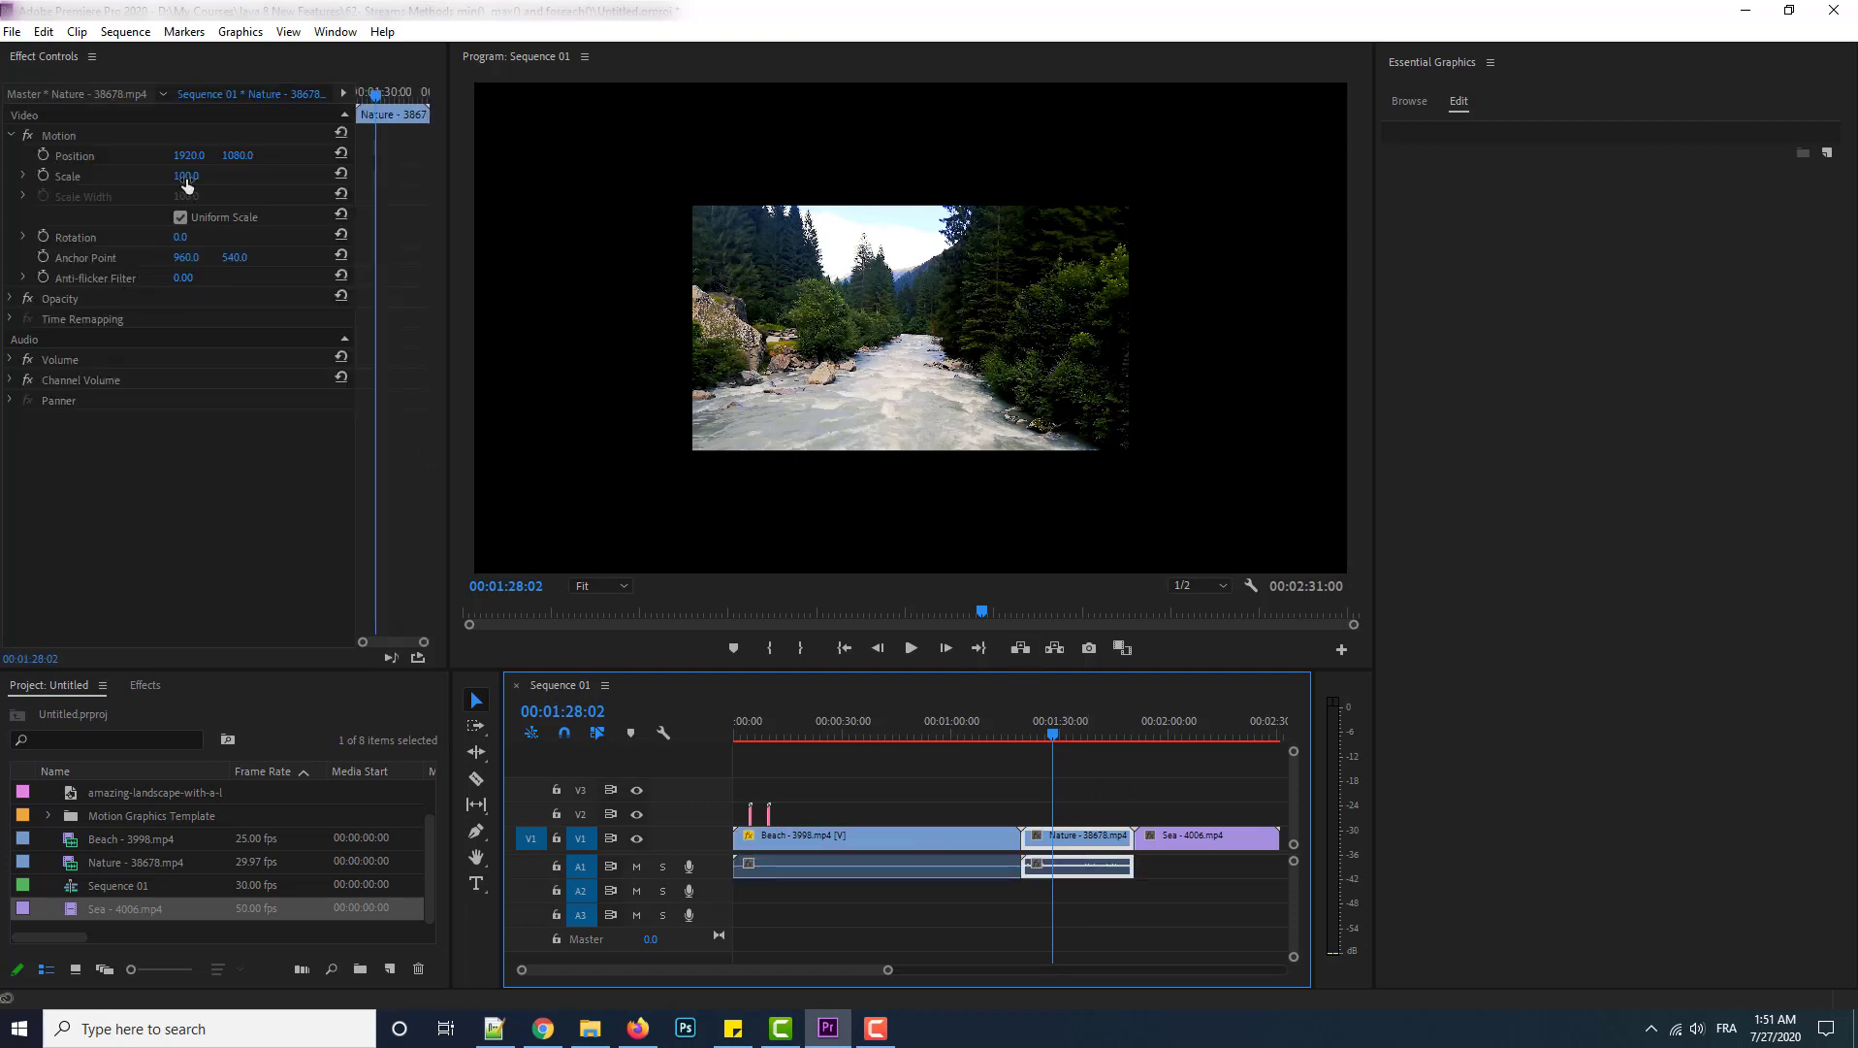
pyautogui.moveTo(184, 176); pyautogui.dragTo(286, 175)
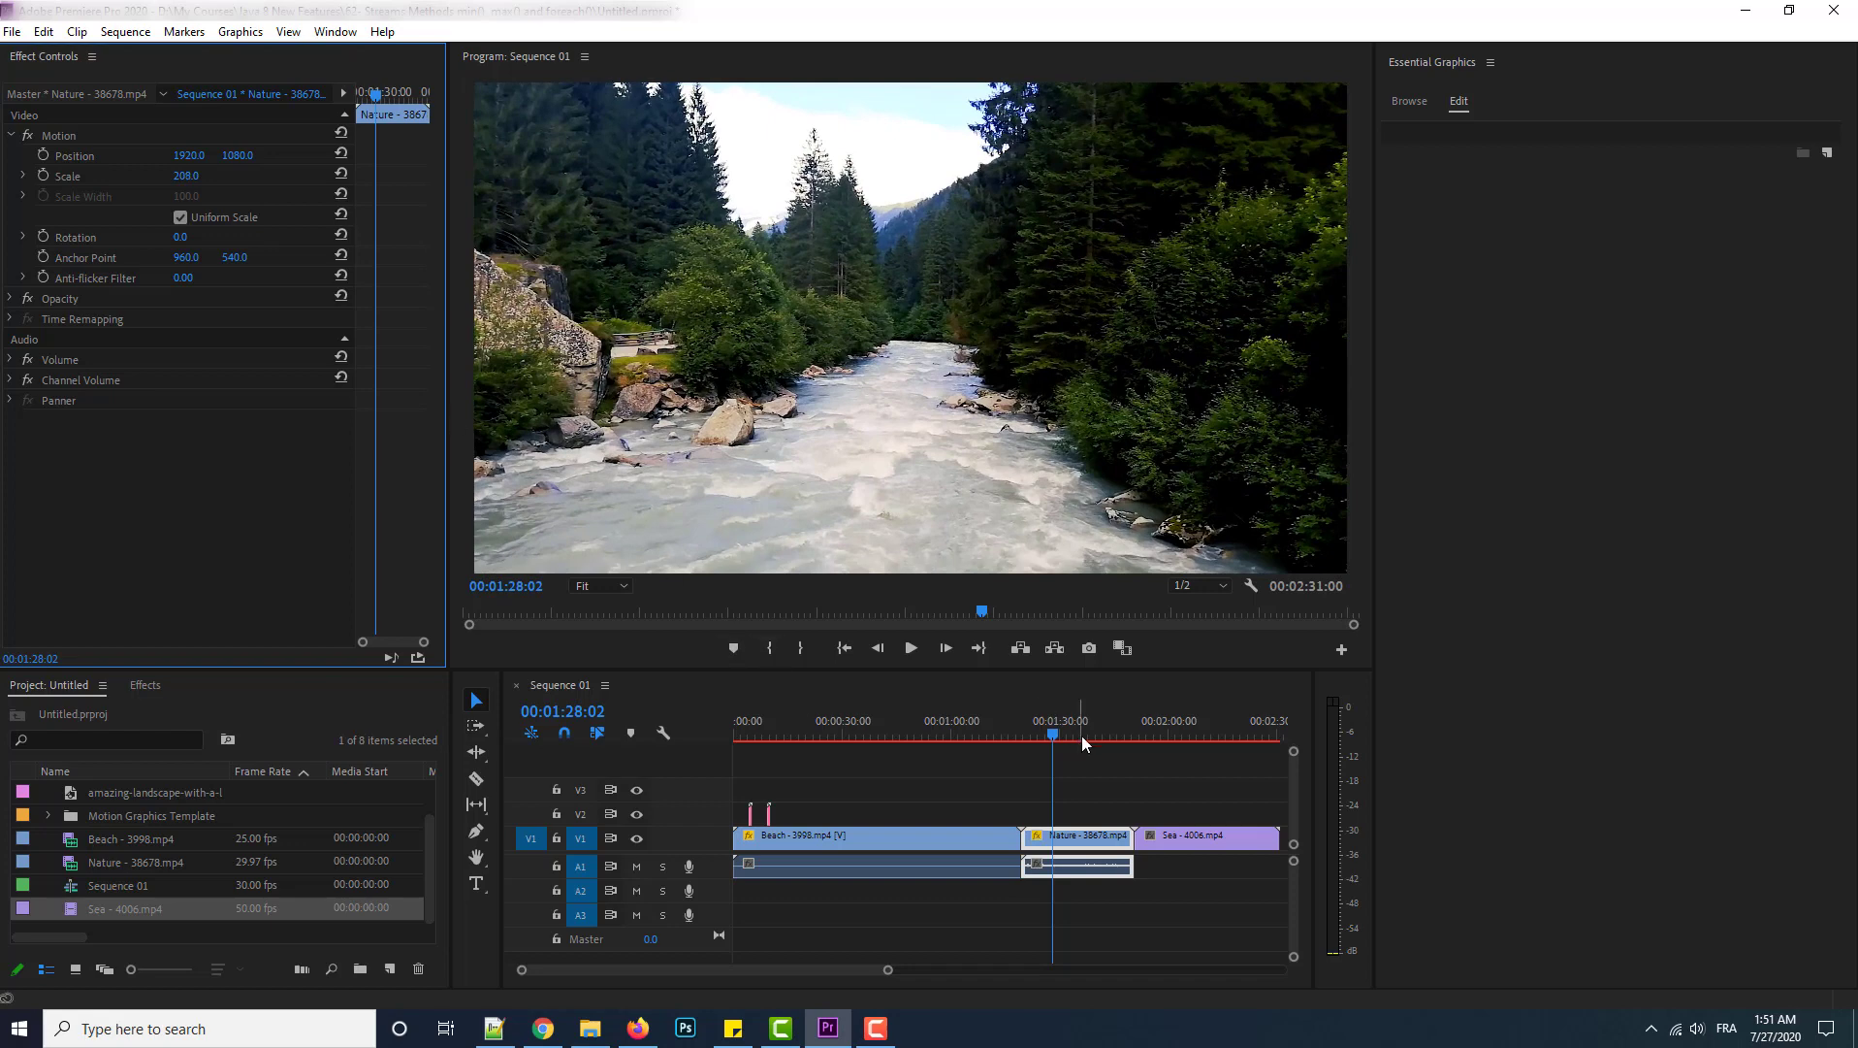
# Set the Sea clip's Motion scale to 205 so it fills the frame, and move the playhead back into the Beach clip.
pyautogui.moveTo(1057, 729); pyautogui.dragTo(1167, 745)
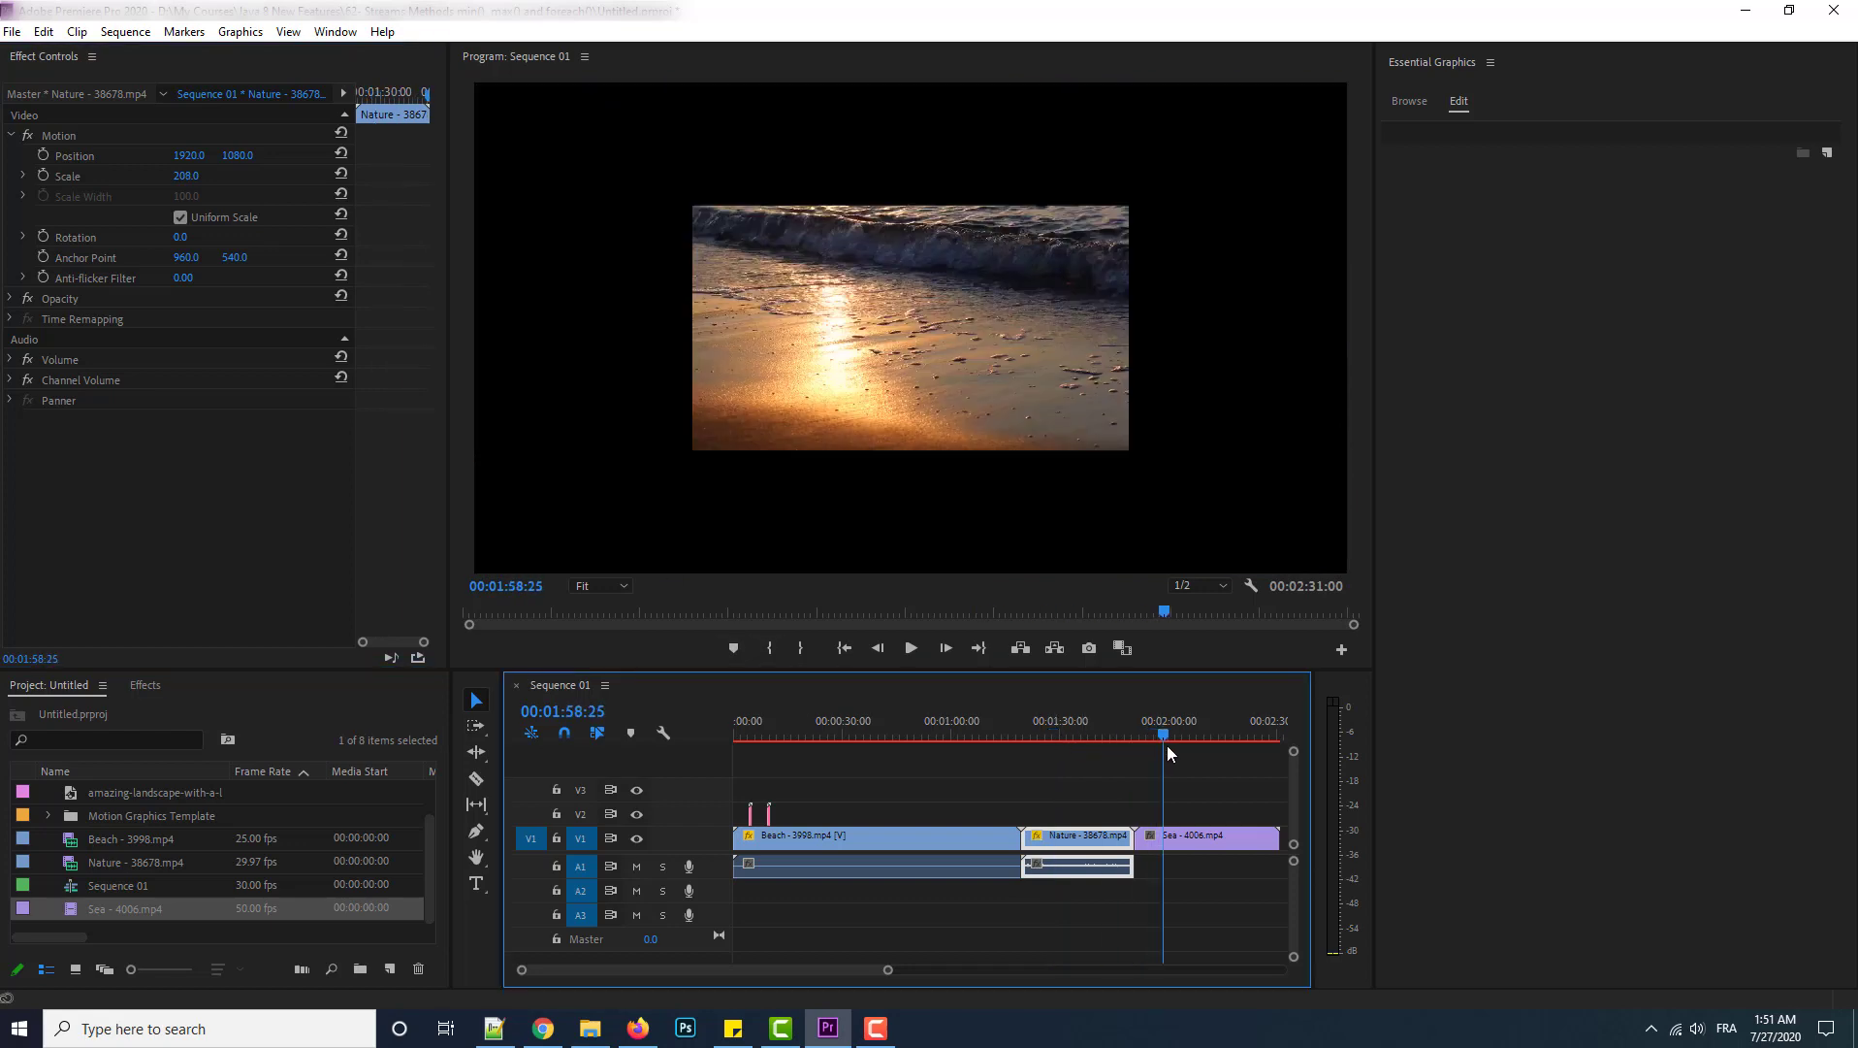
pyautogui.click(1188, 839)
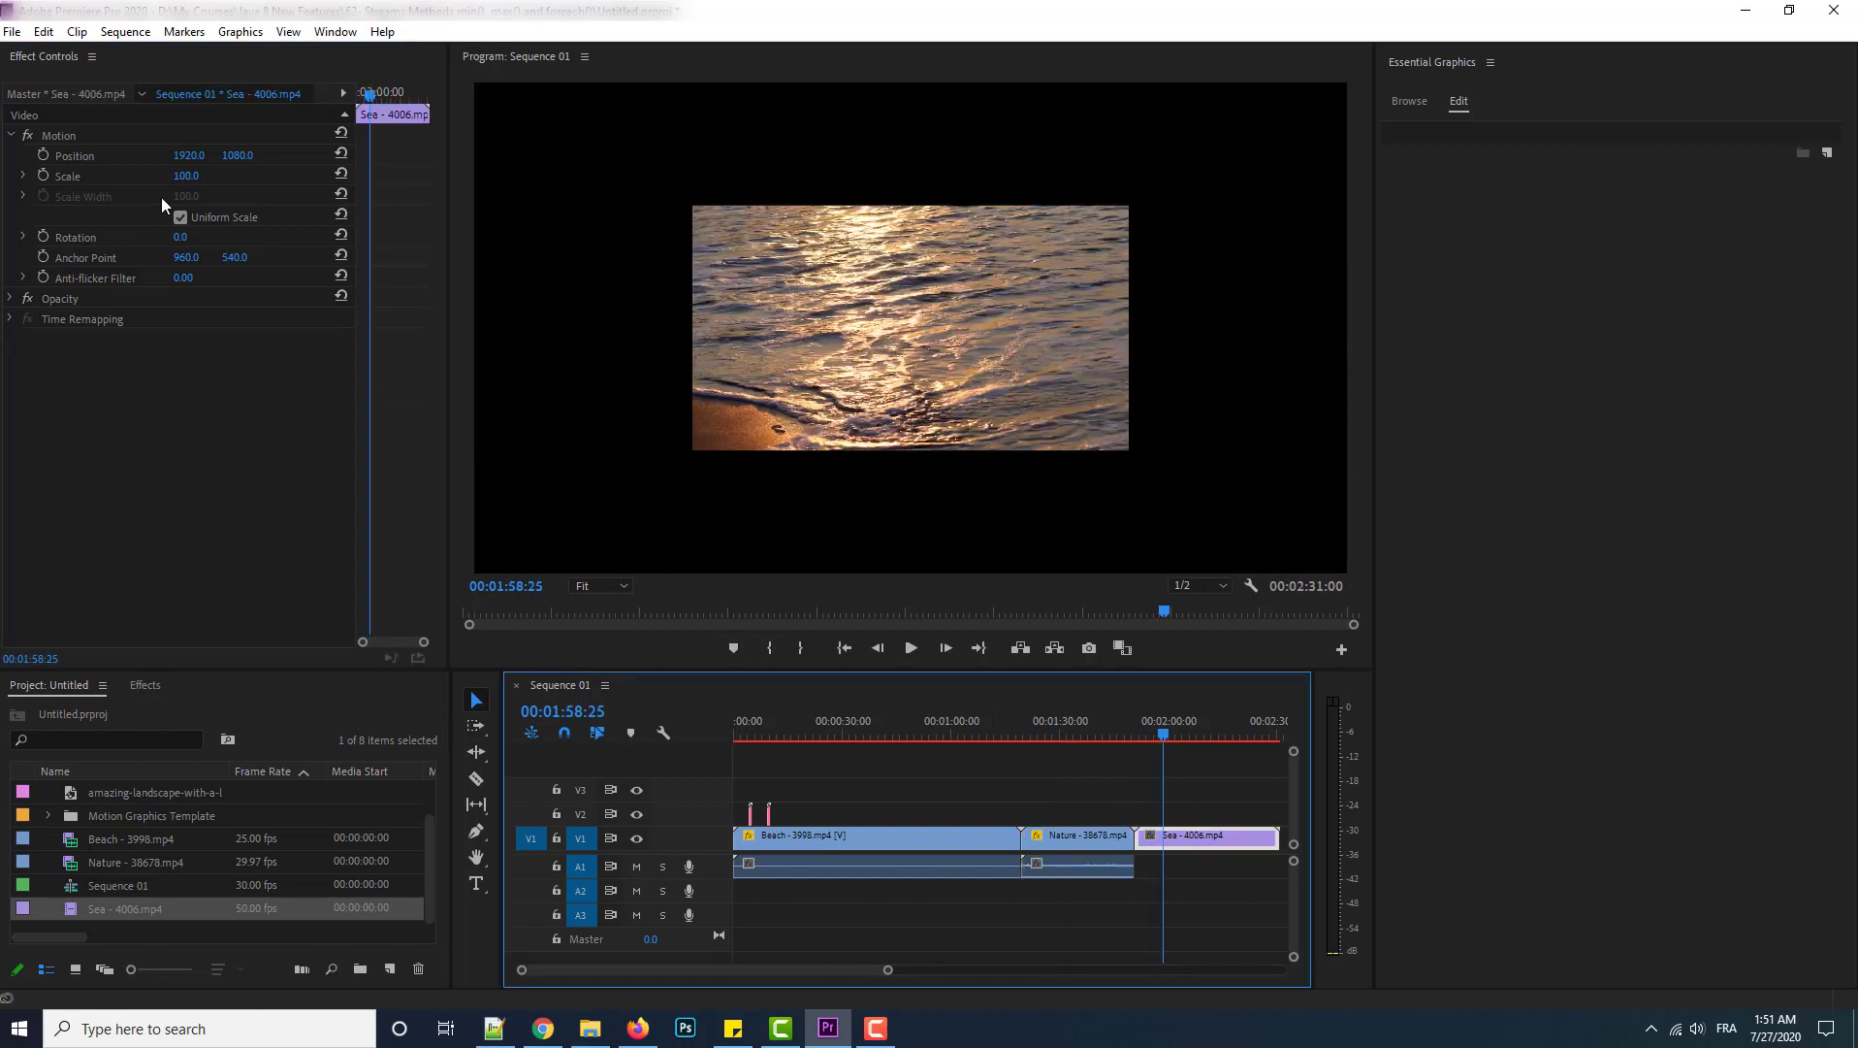
pyautogui.moveTo(188, 179); pyautogui.dragTo(290, 178)
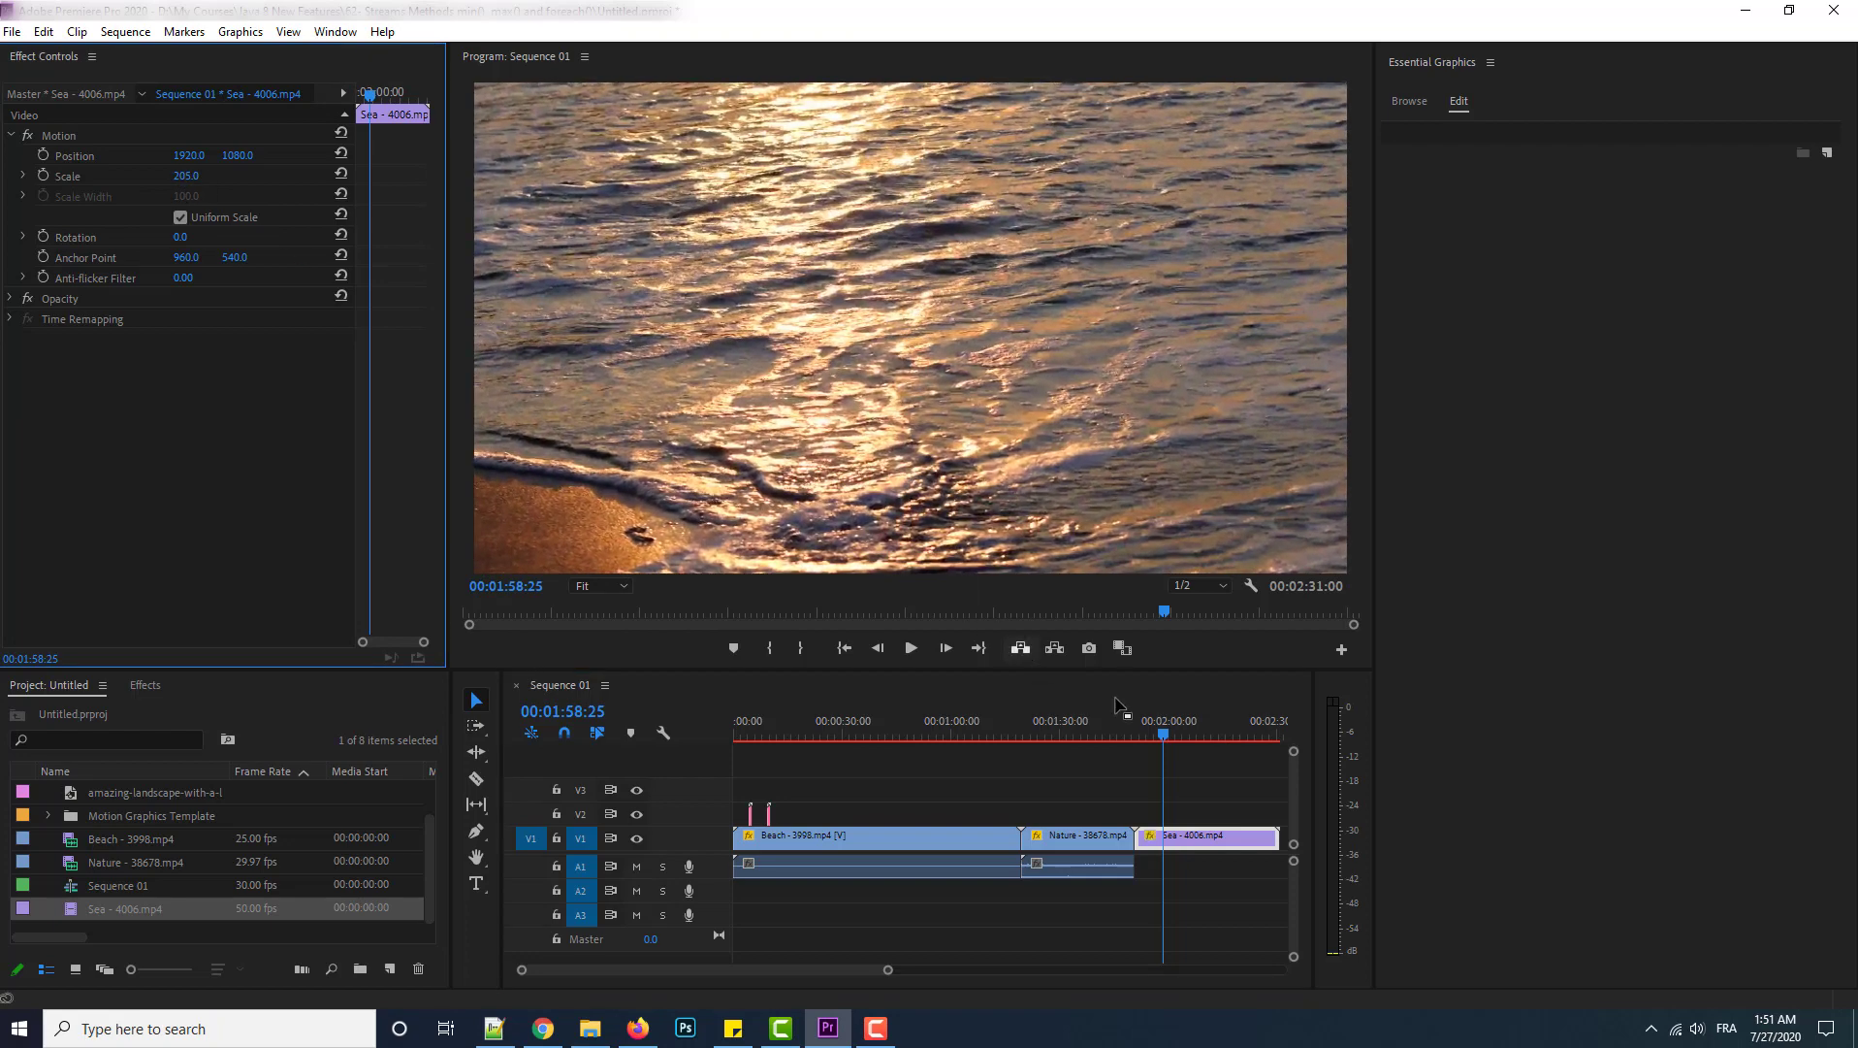
pyautogui.moveTo(1160, 734); pyautogui.dragTo(812, 755)
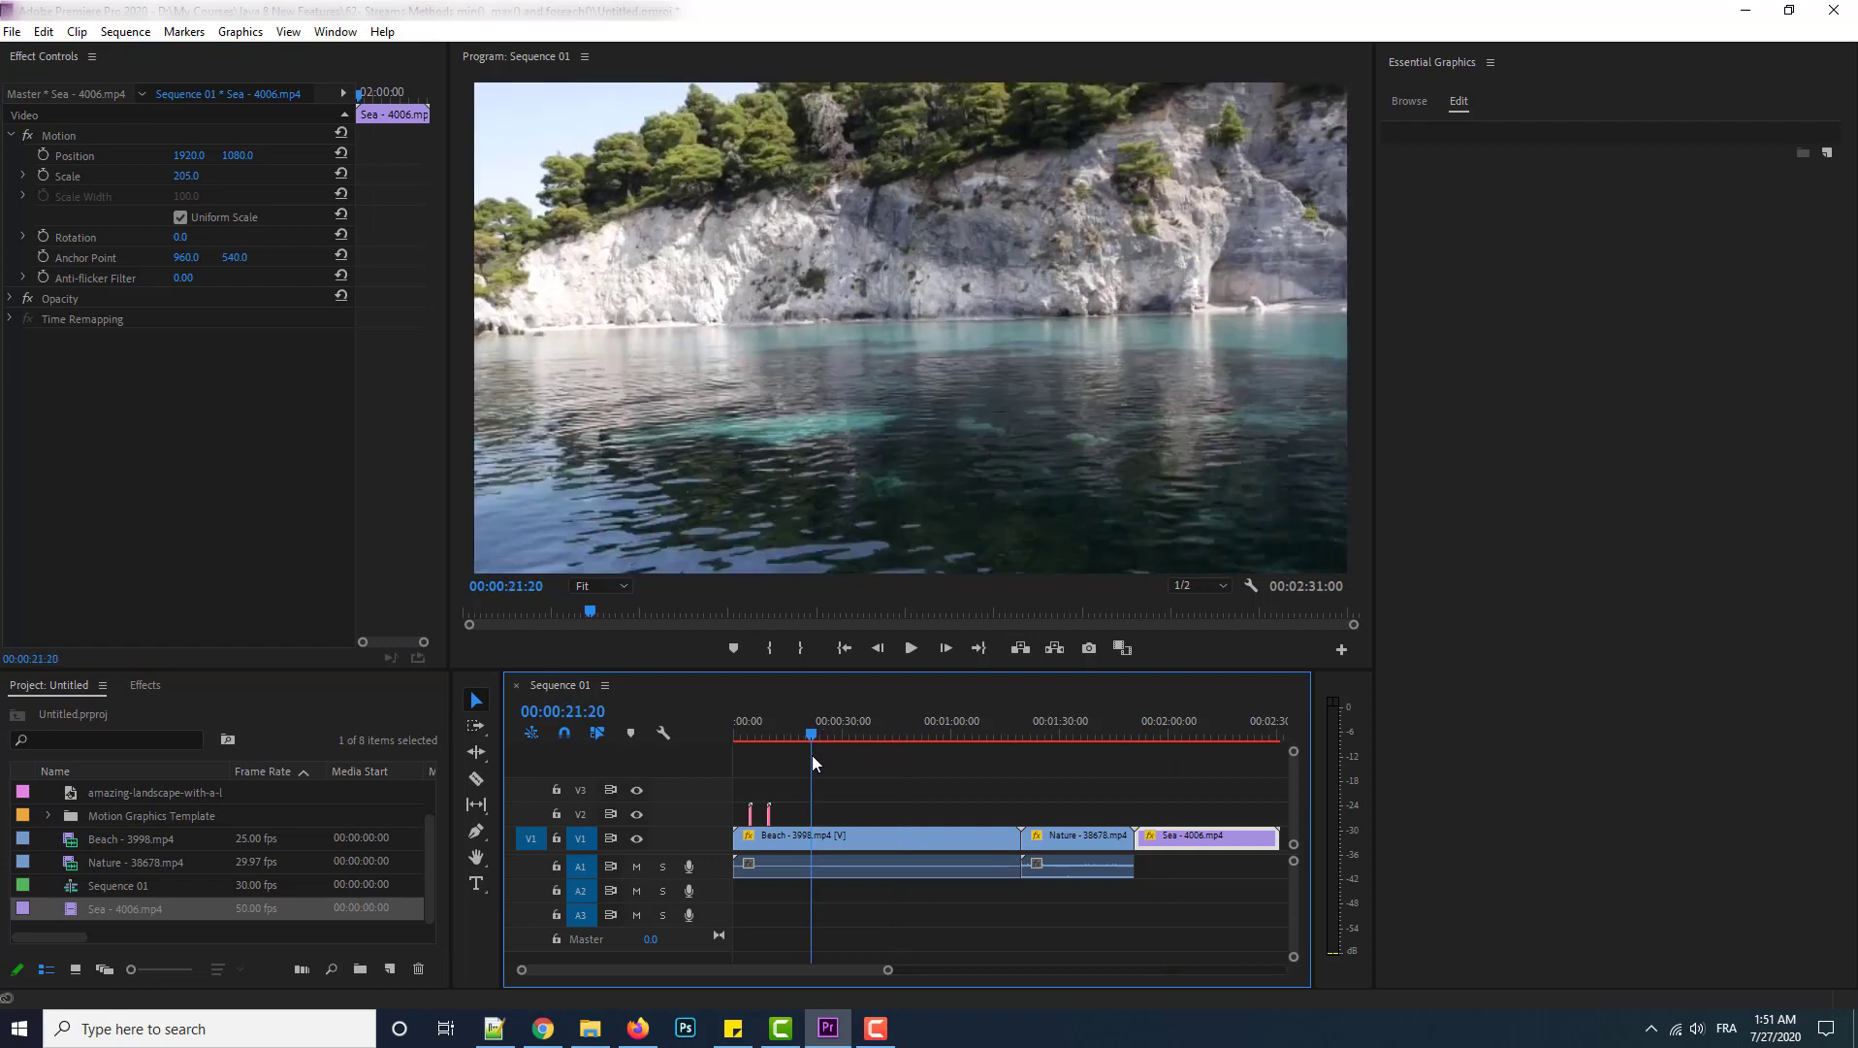
# Replace the two old transitions on V2 with the Transition 03 template, centred over the cut between the Beach and Nature clips.
pyautogui.click(751, 814)
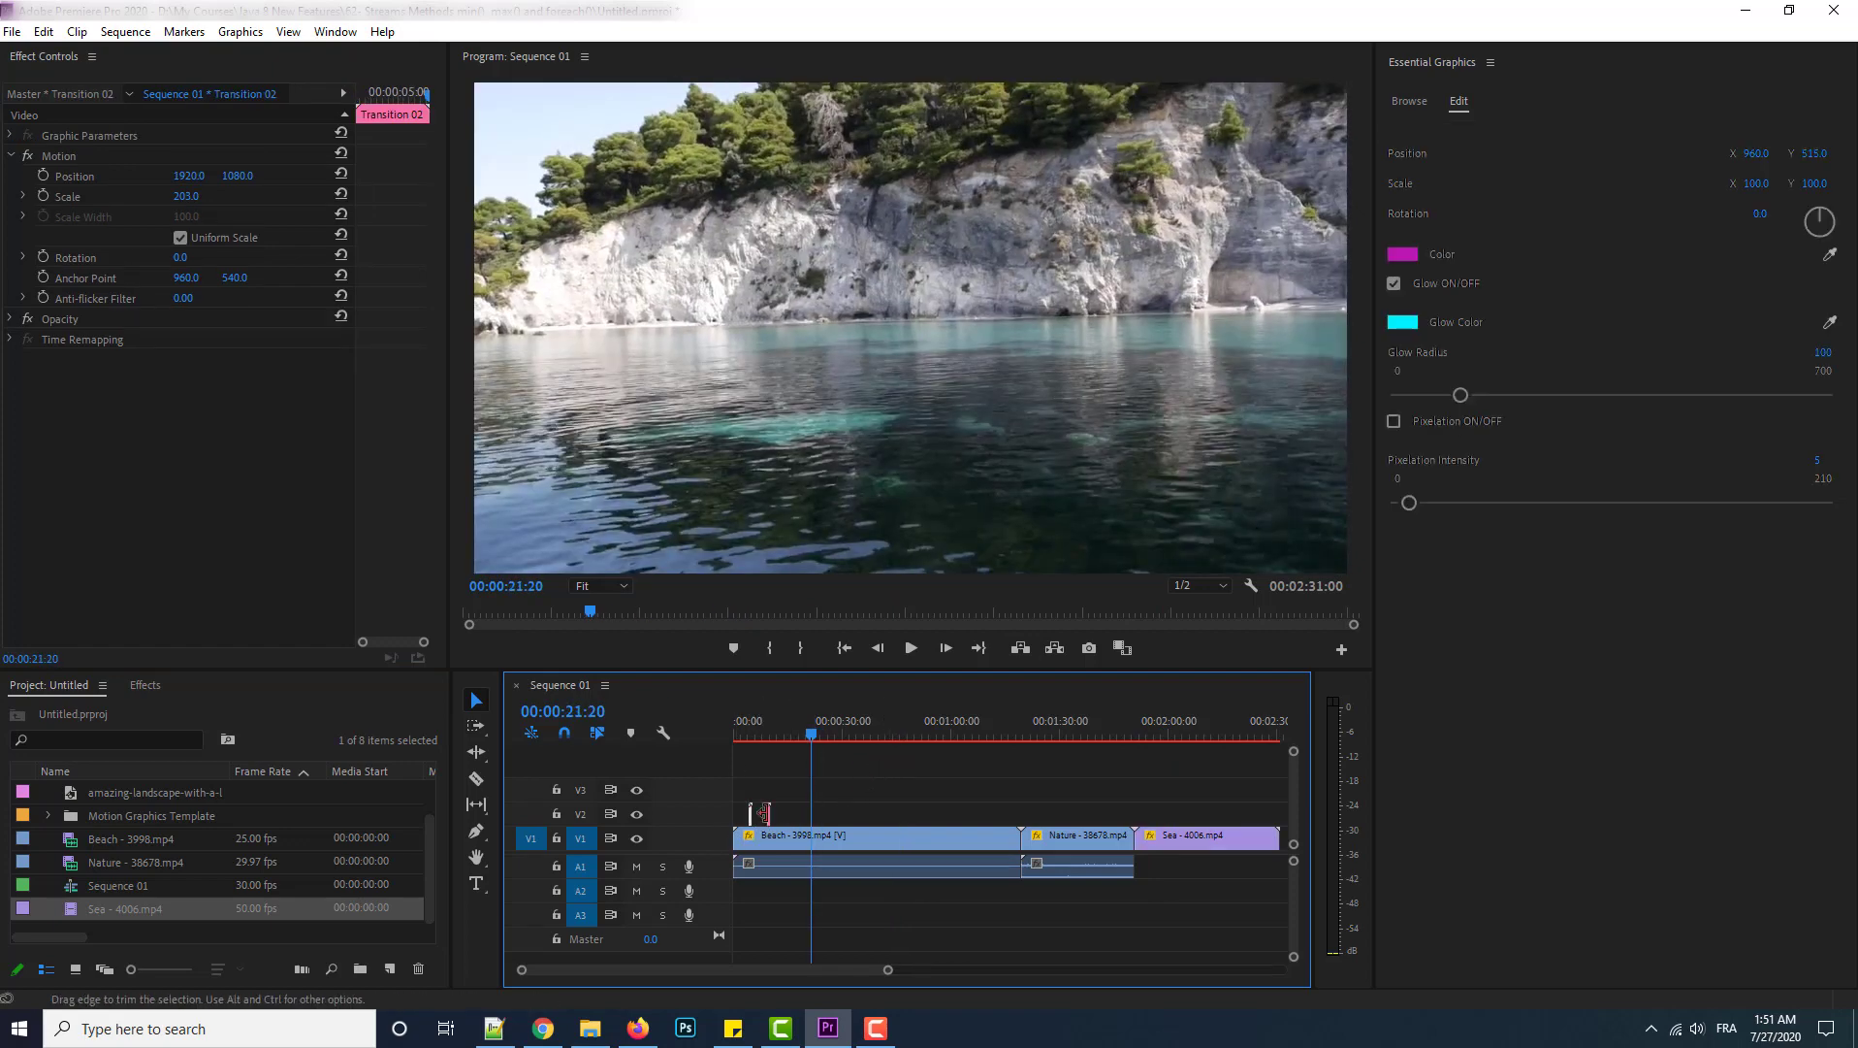
pyautogui.press('Delete')
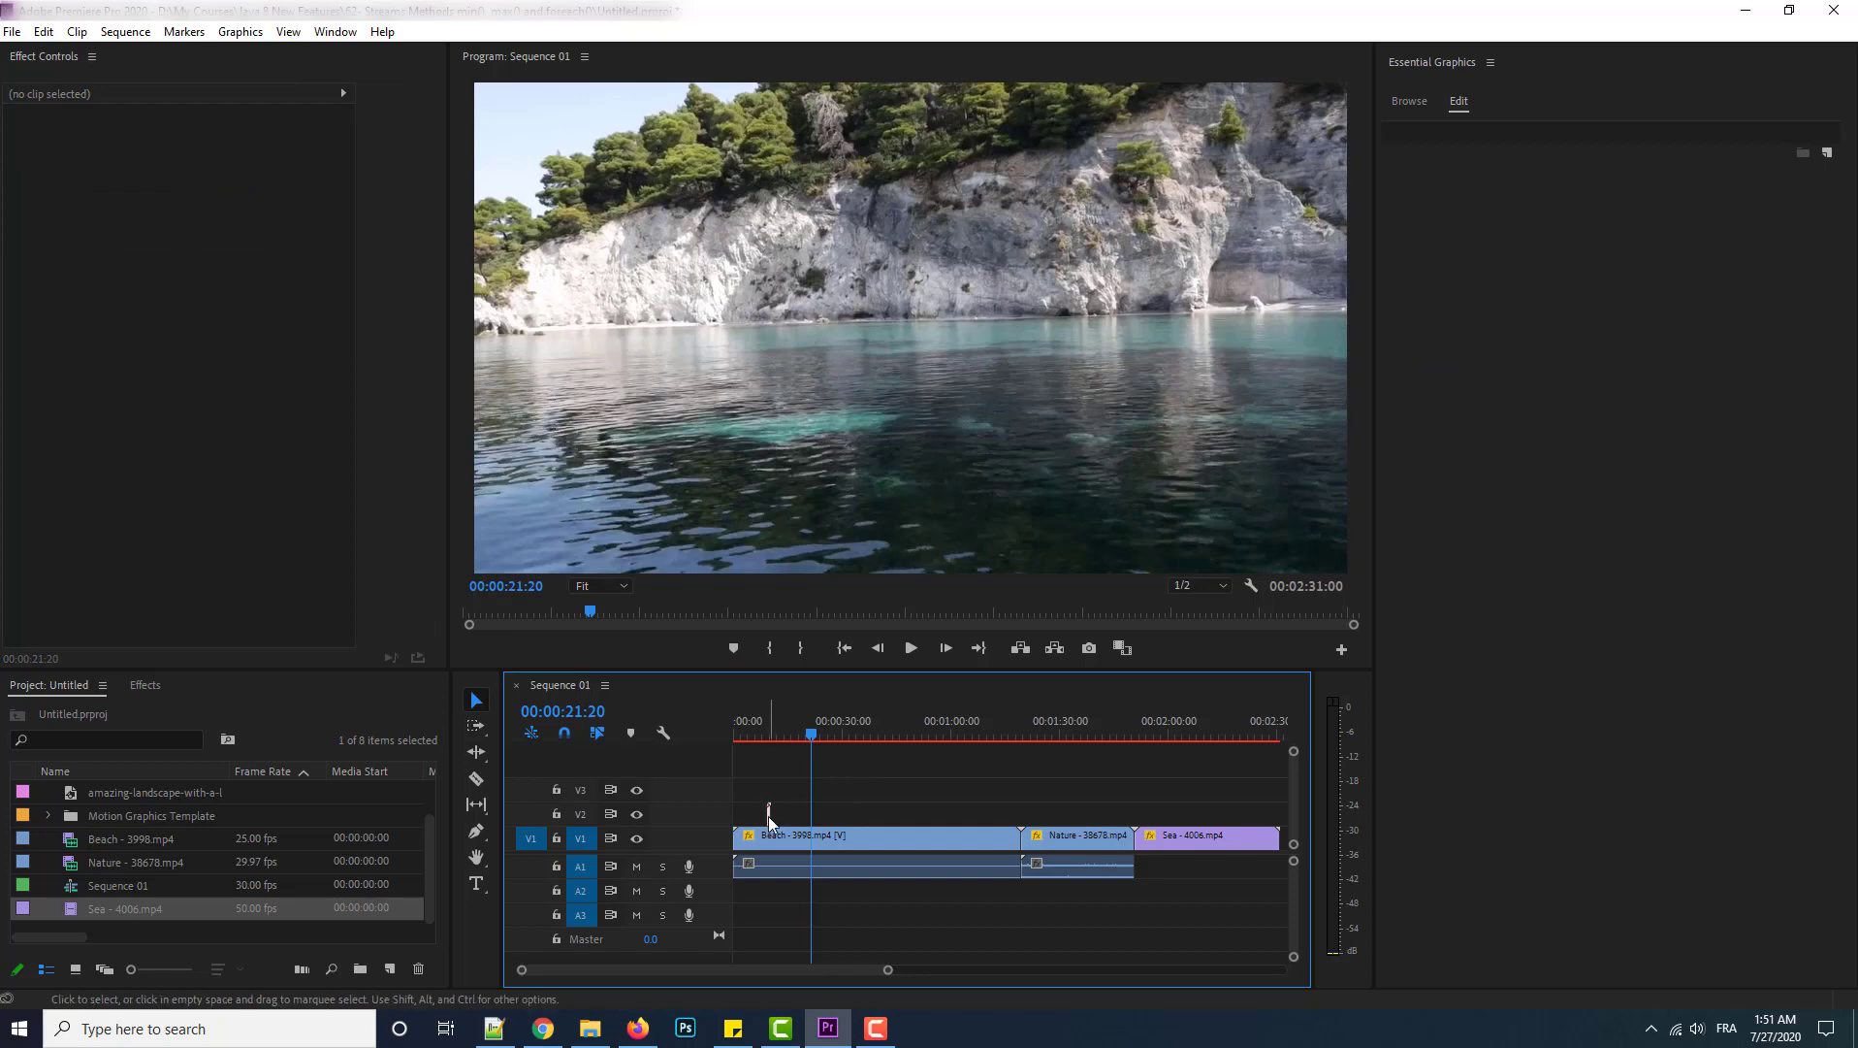
pyautogui.click(1413, 111)
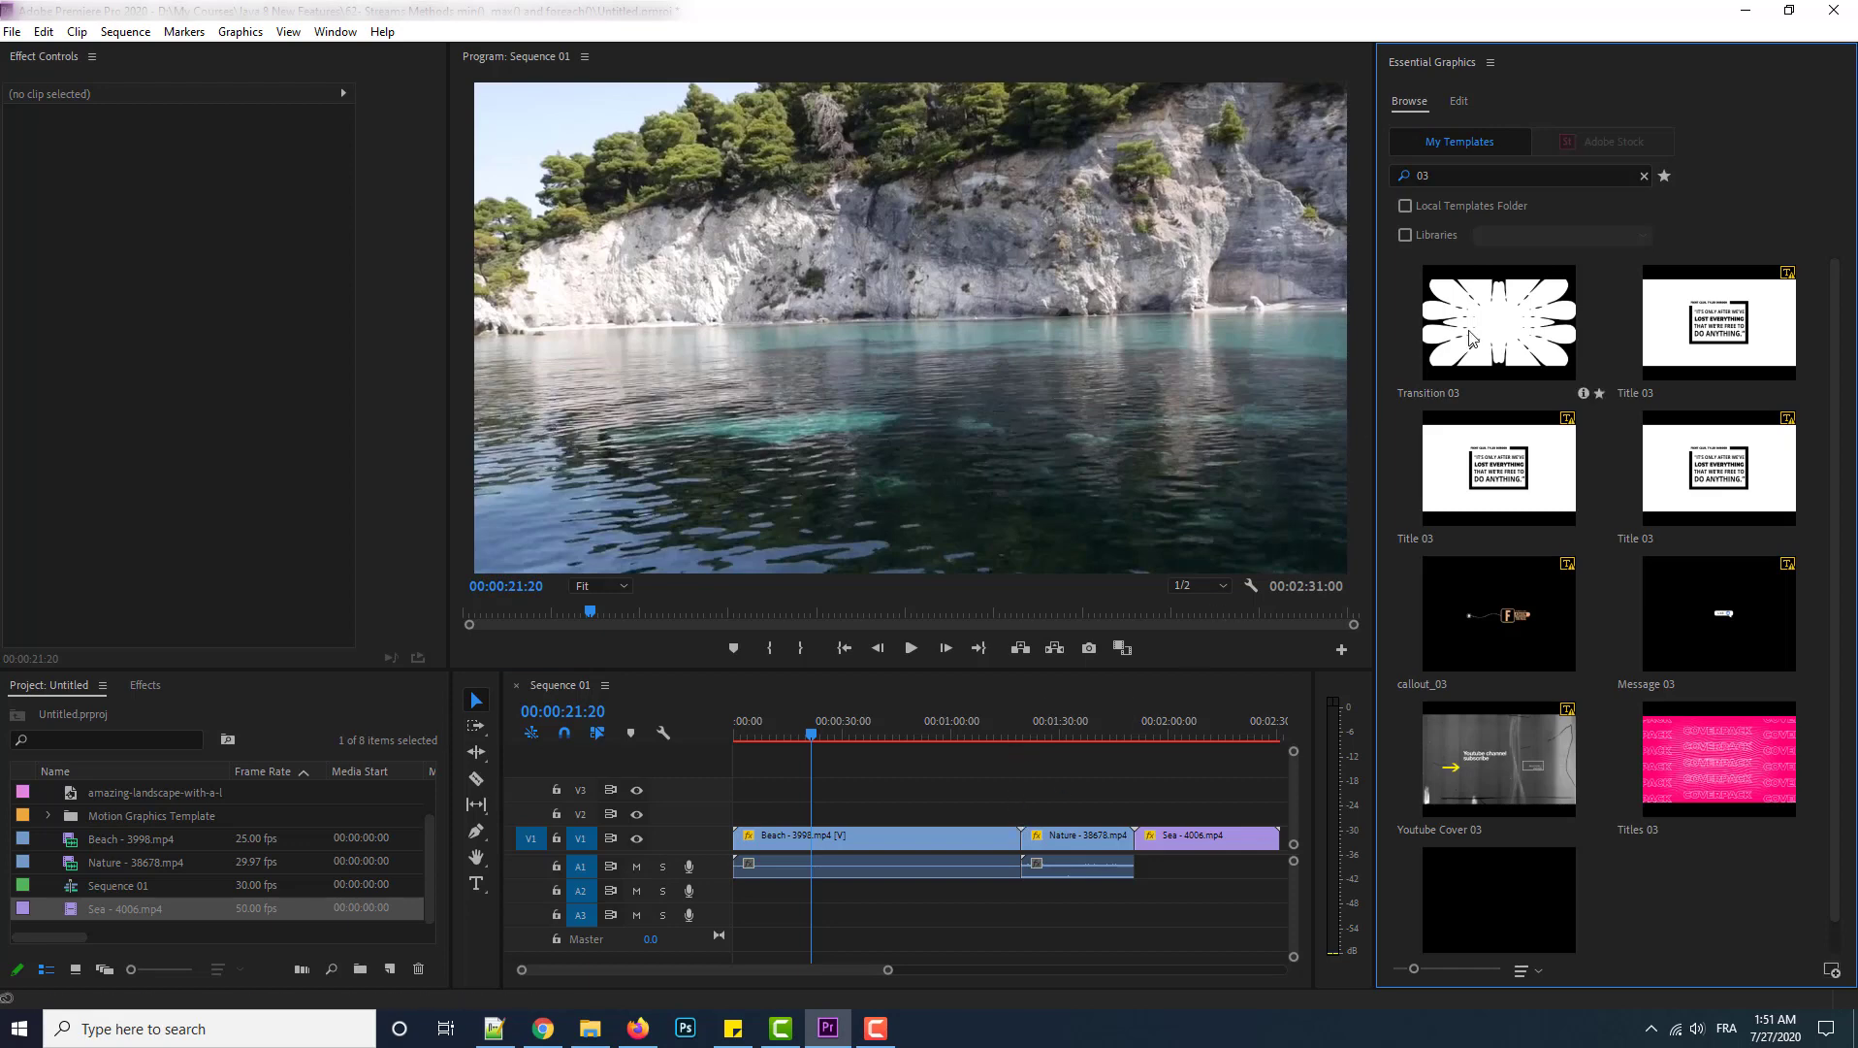
pyautogui.moveTo(1472, 338)
pyautogui.mouseDown()
pyautogui.moveTo(1046, 662)
pyautogui.moveTo(1021, 815)
pyautogui.moveTo(818, 922)
pyautogui.moveTo(818, 973)
pyautogui.moveTo(778, 973)
pyautogui.mouseUp()
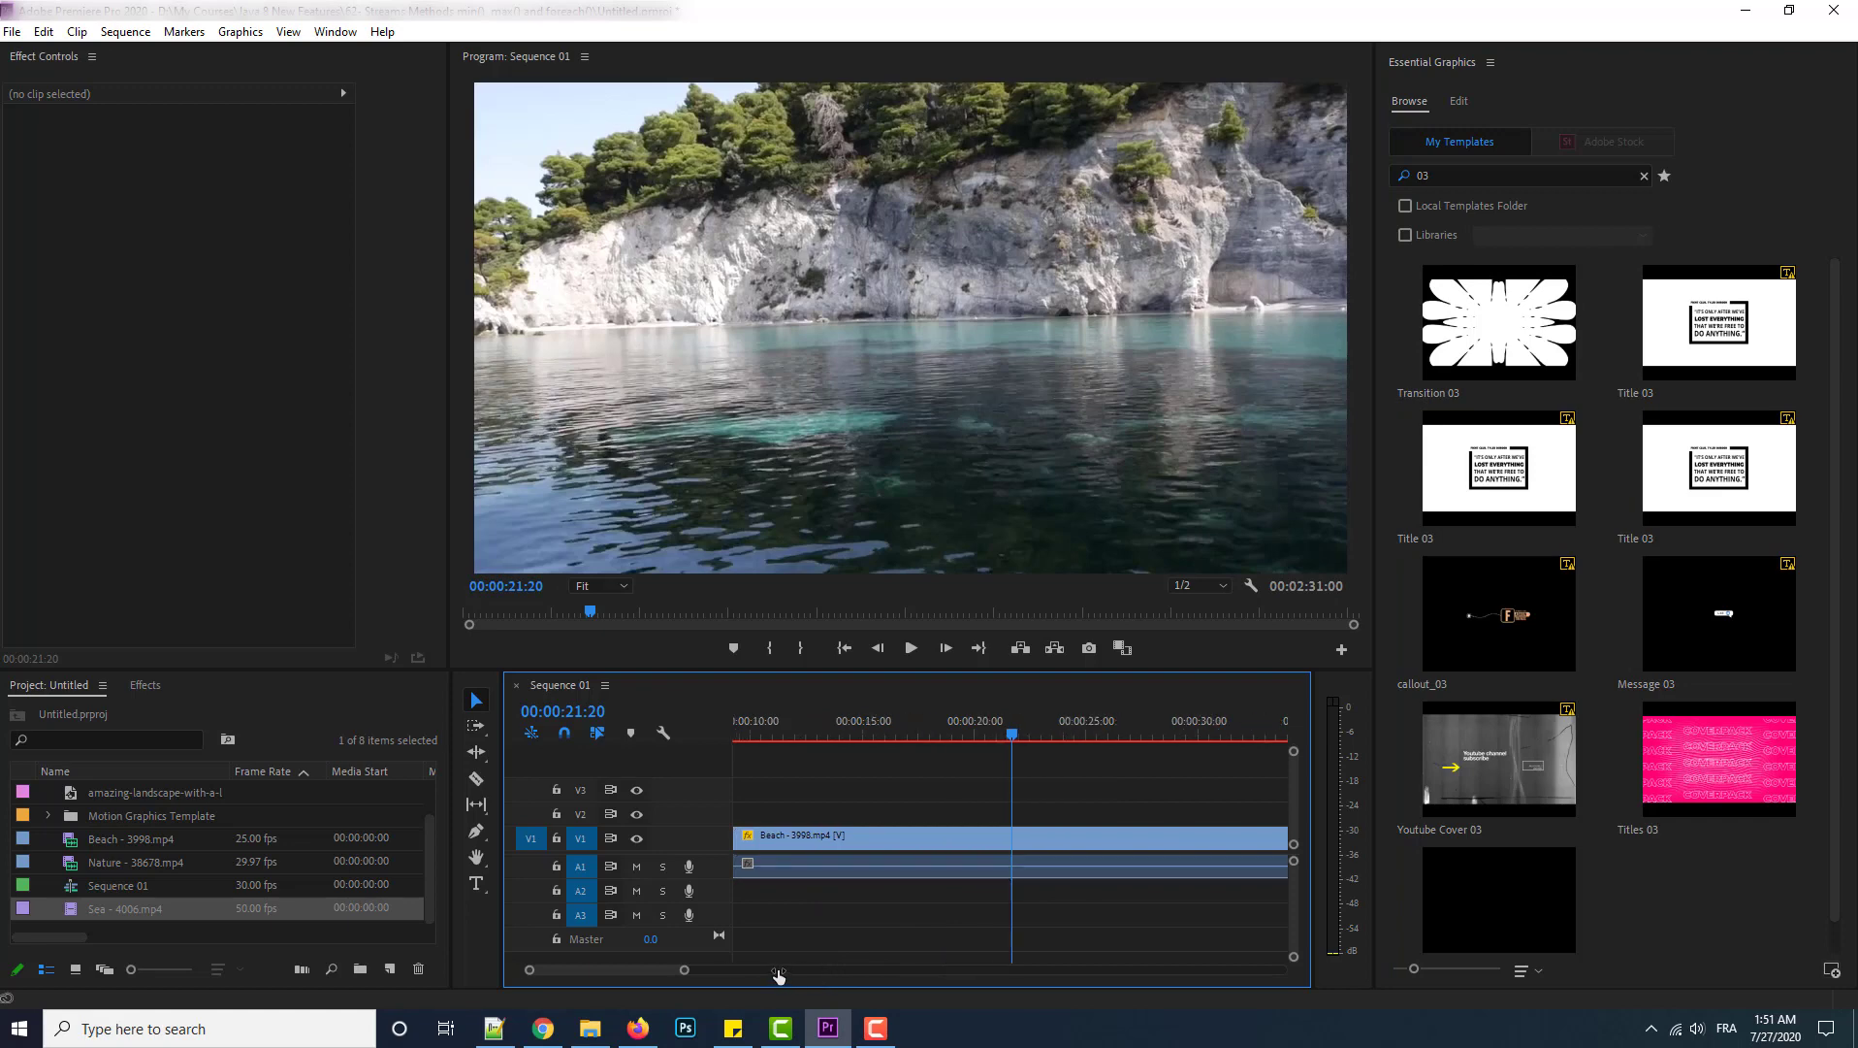
pyautogui.moveTo(655, 968); pyautogui.dragTo(707, 968)
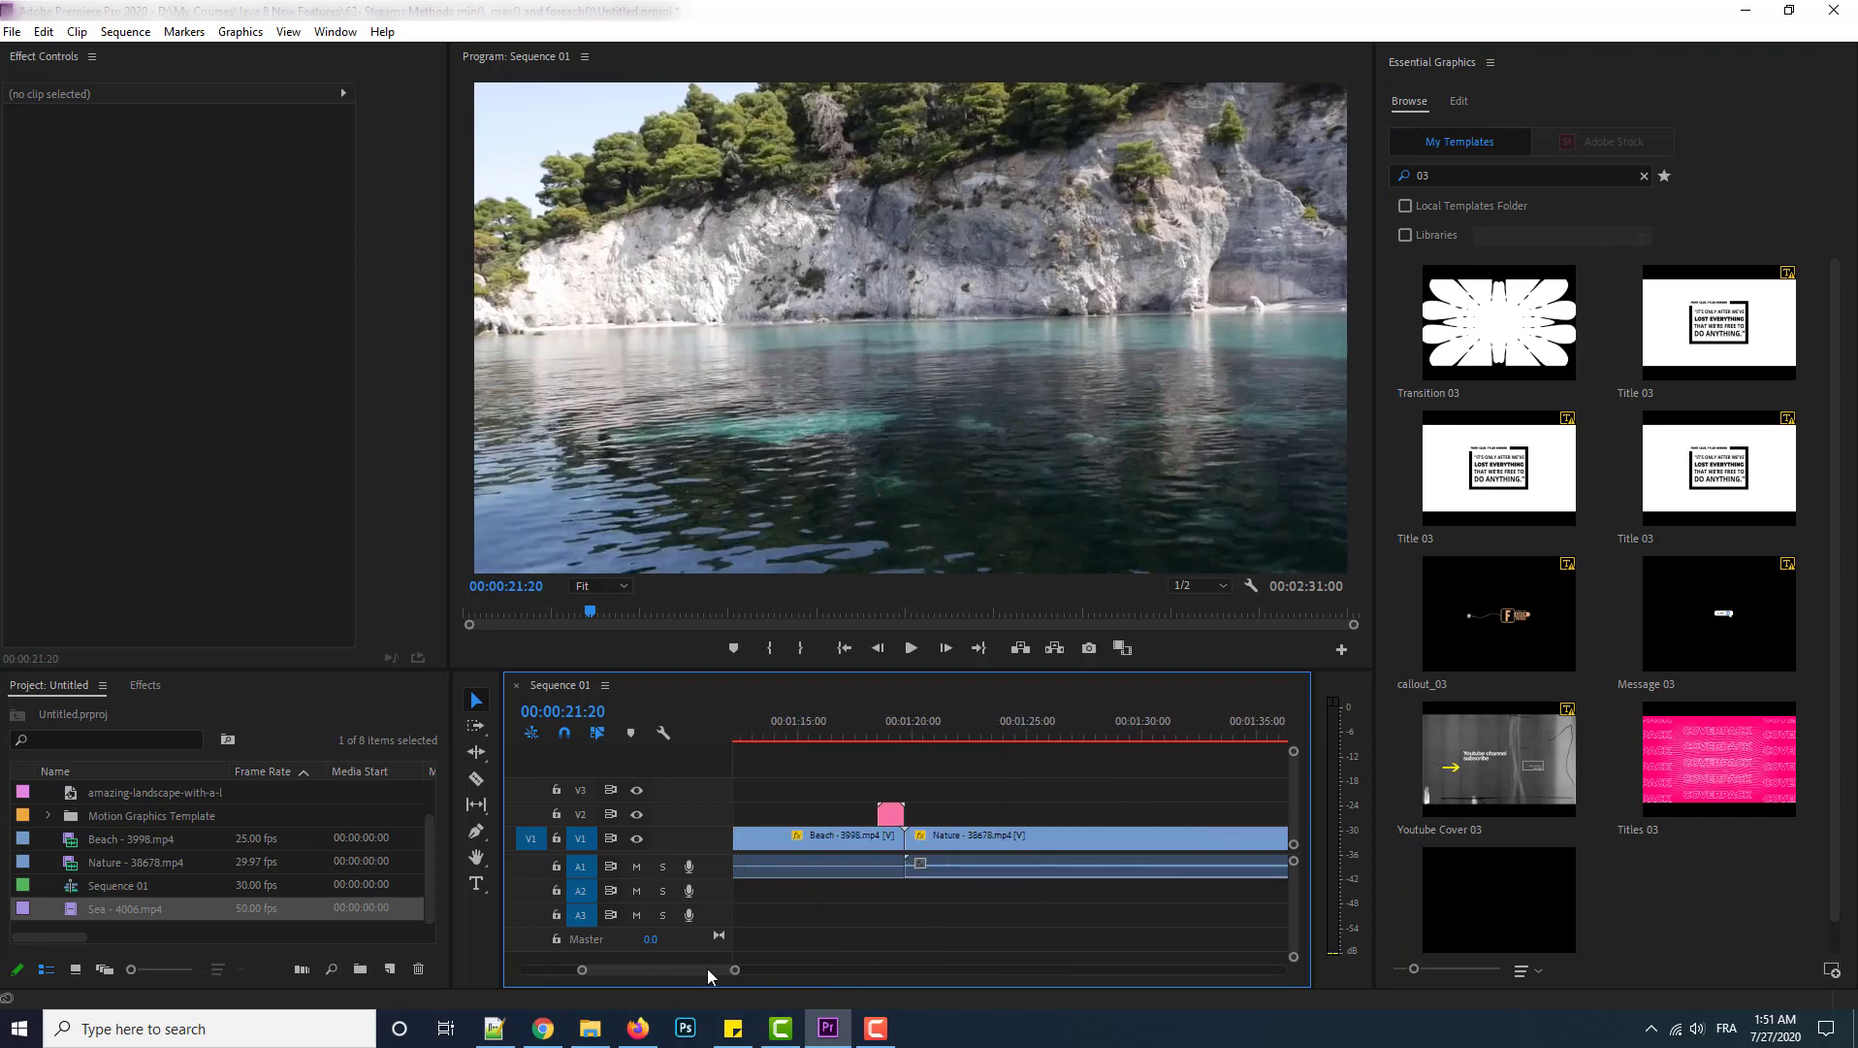
pyautogui.click(895, 744)
pyautogui.moveTo(892, 813); pyautogui.dragTo(905, 821)
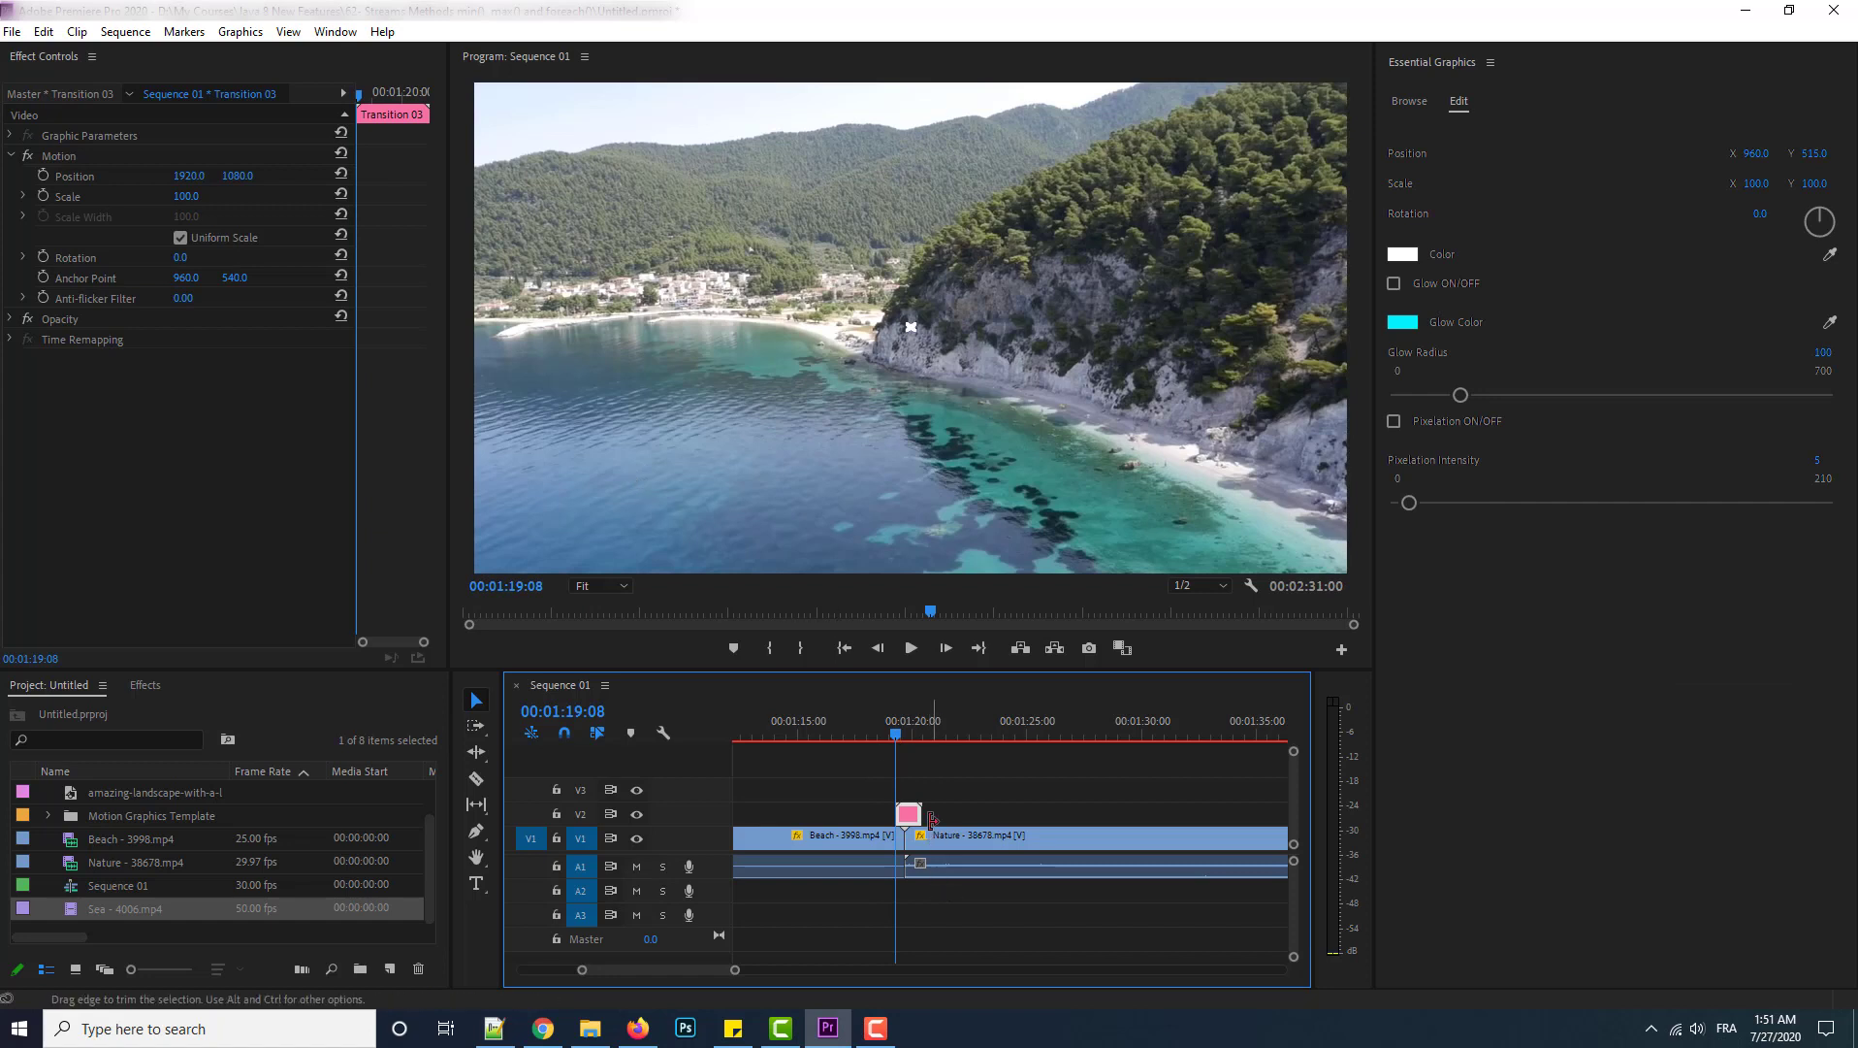
# Set the Transition 03 clip's Motion scale to 202 and play it back across the cut.
pyautogui.click(186, 196)
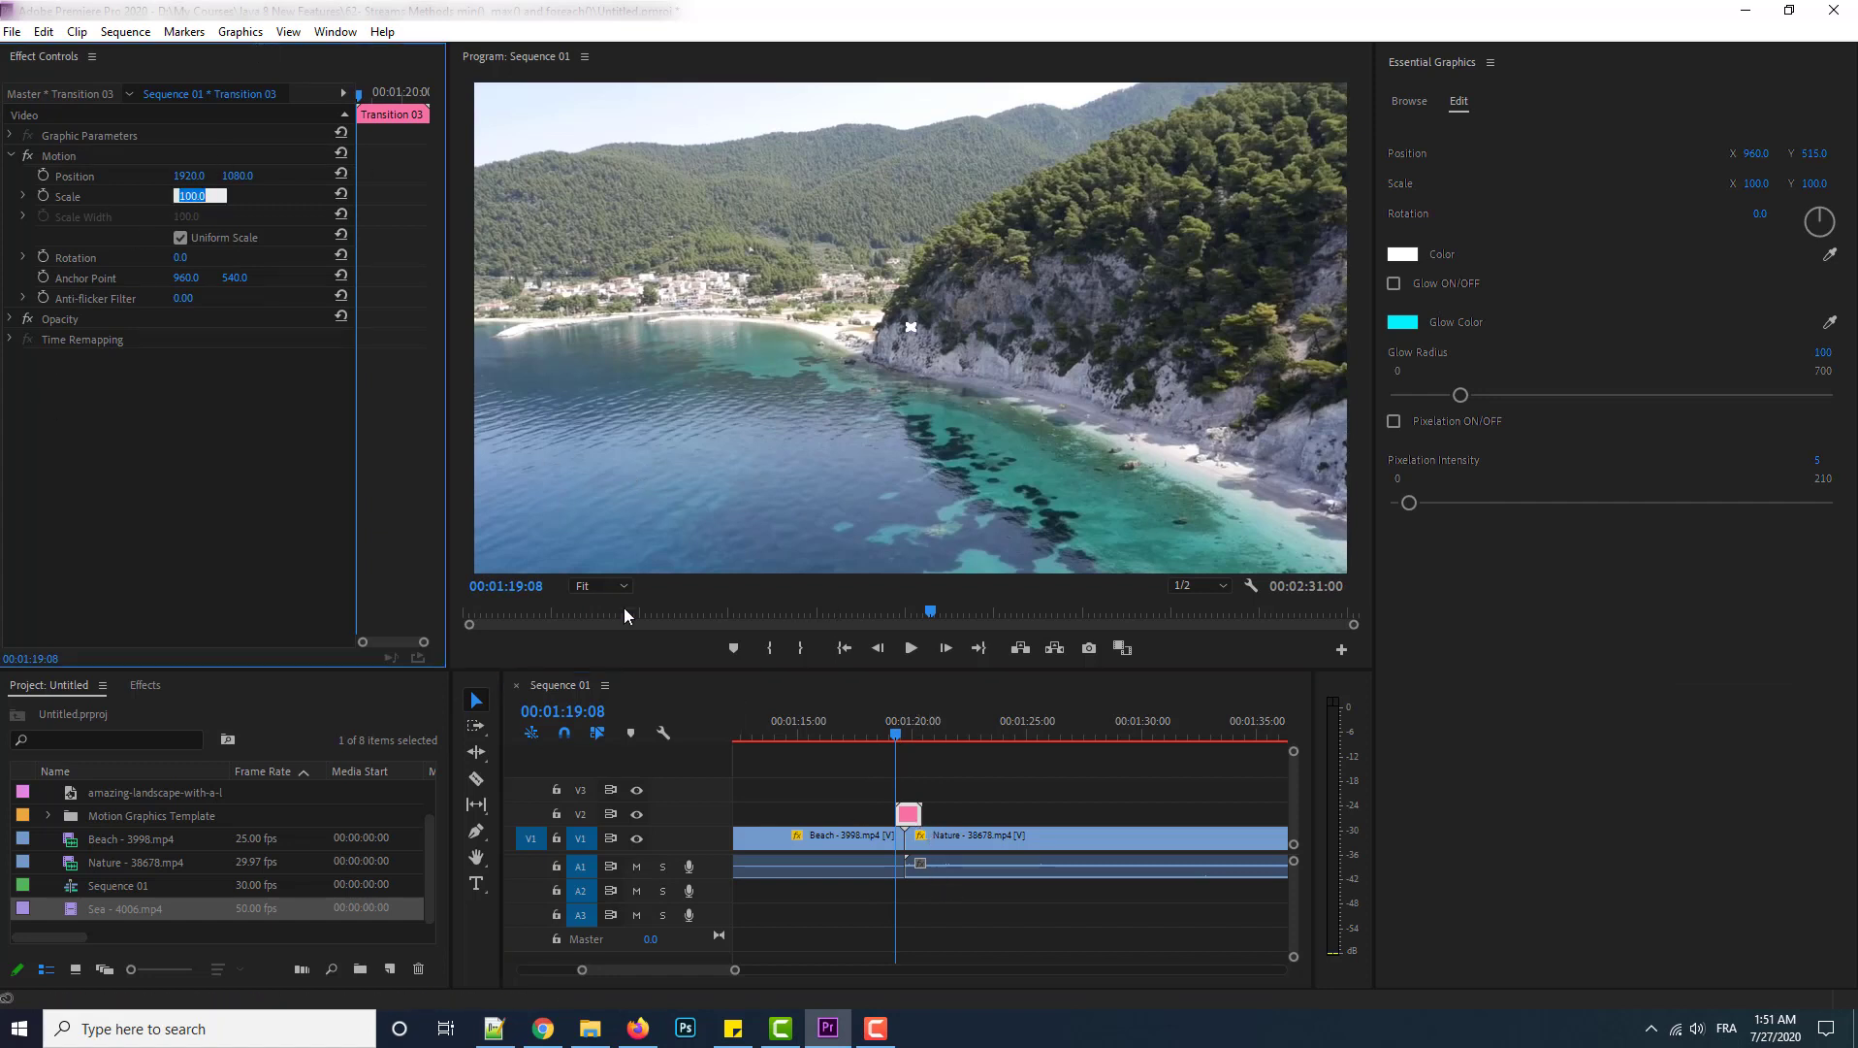
pyautogui.click(900, 735)
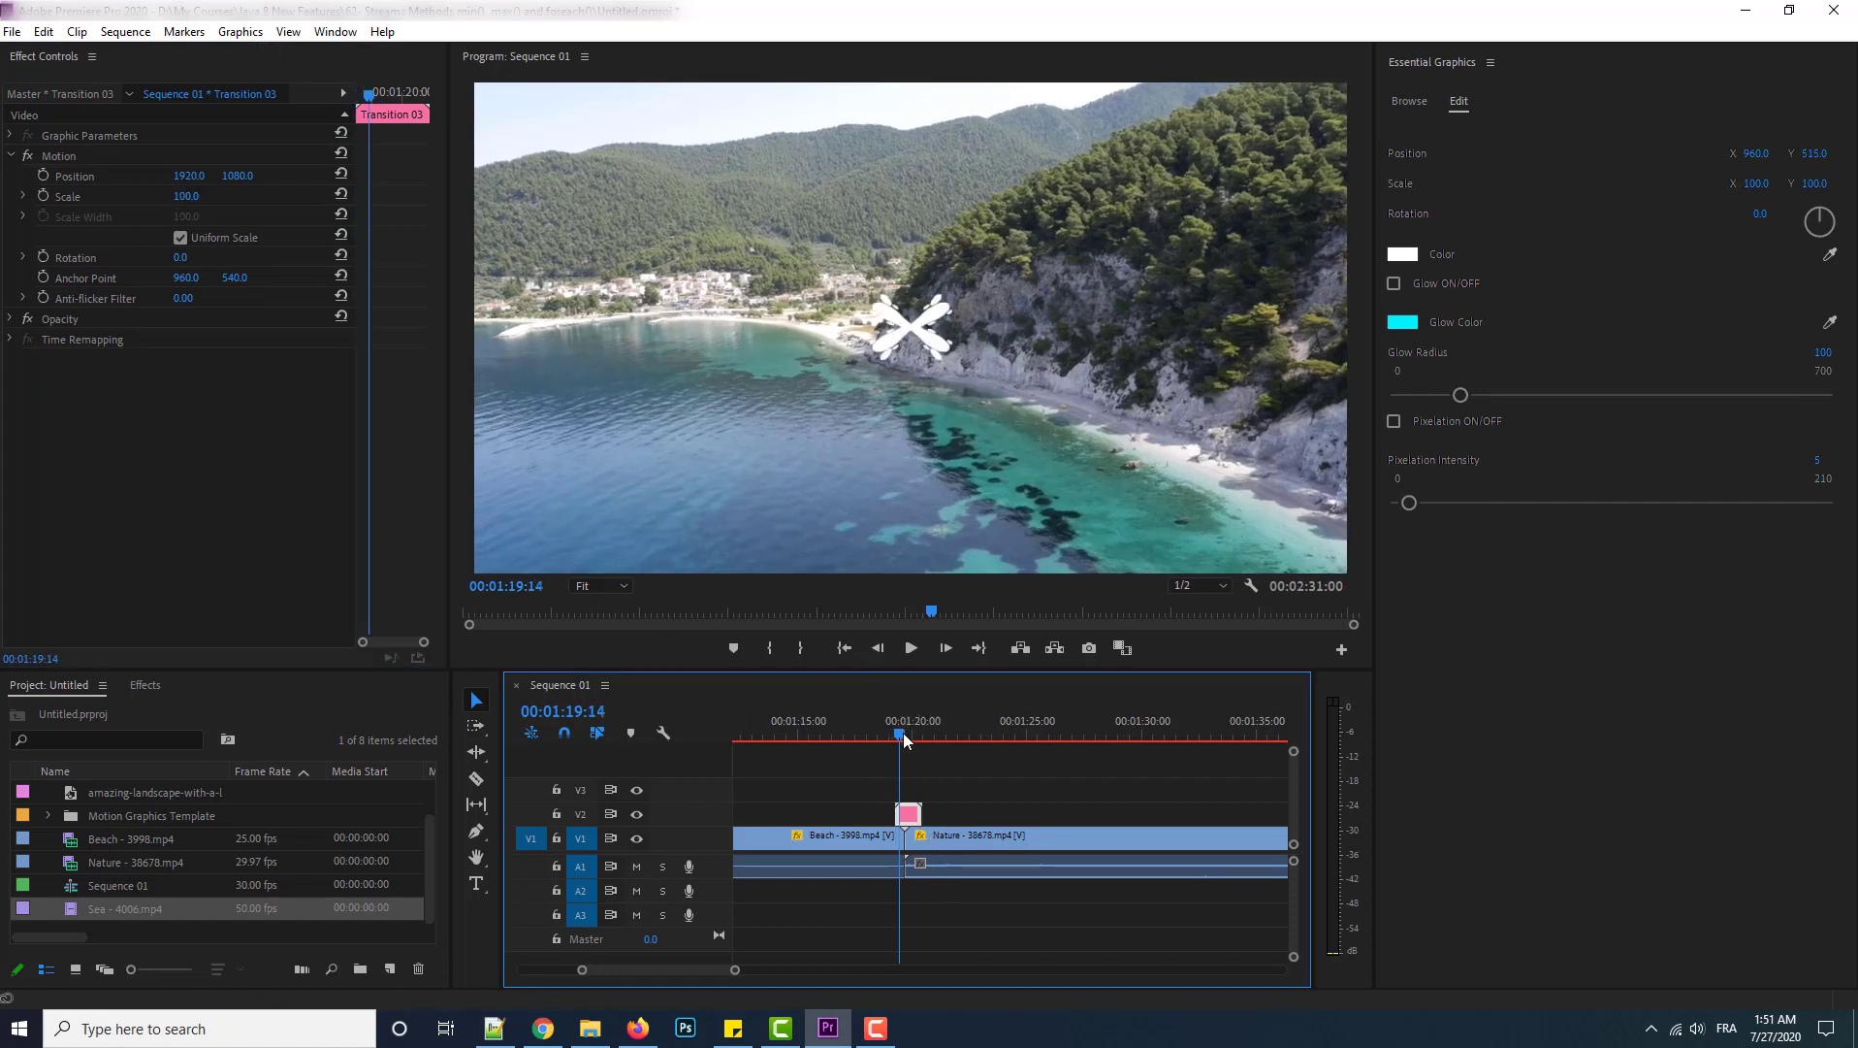
pyautogui.click(187, 197)
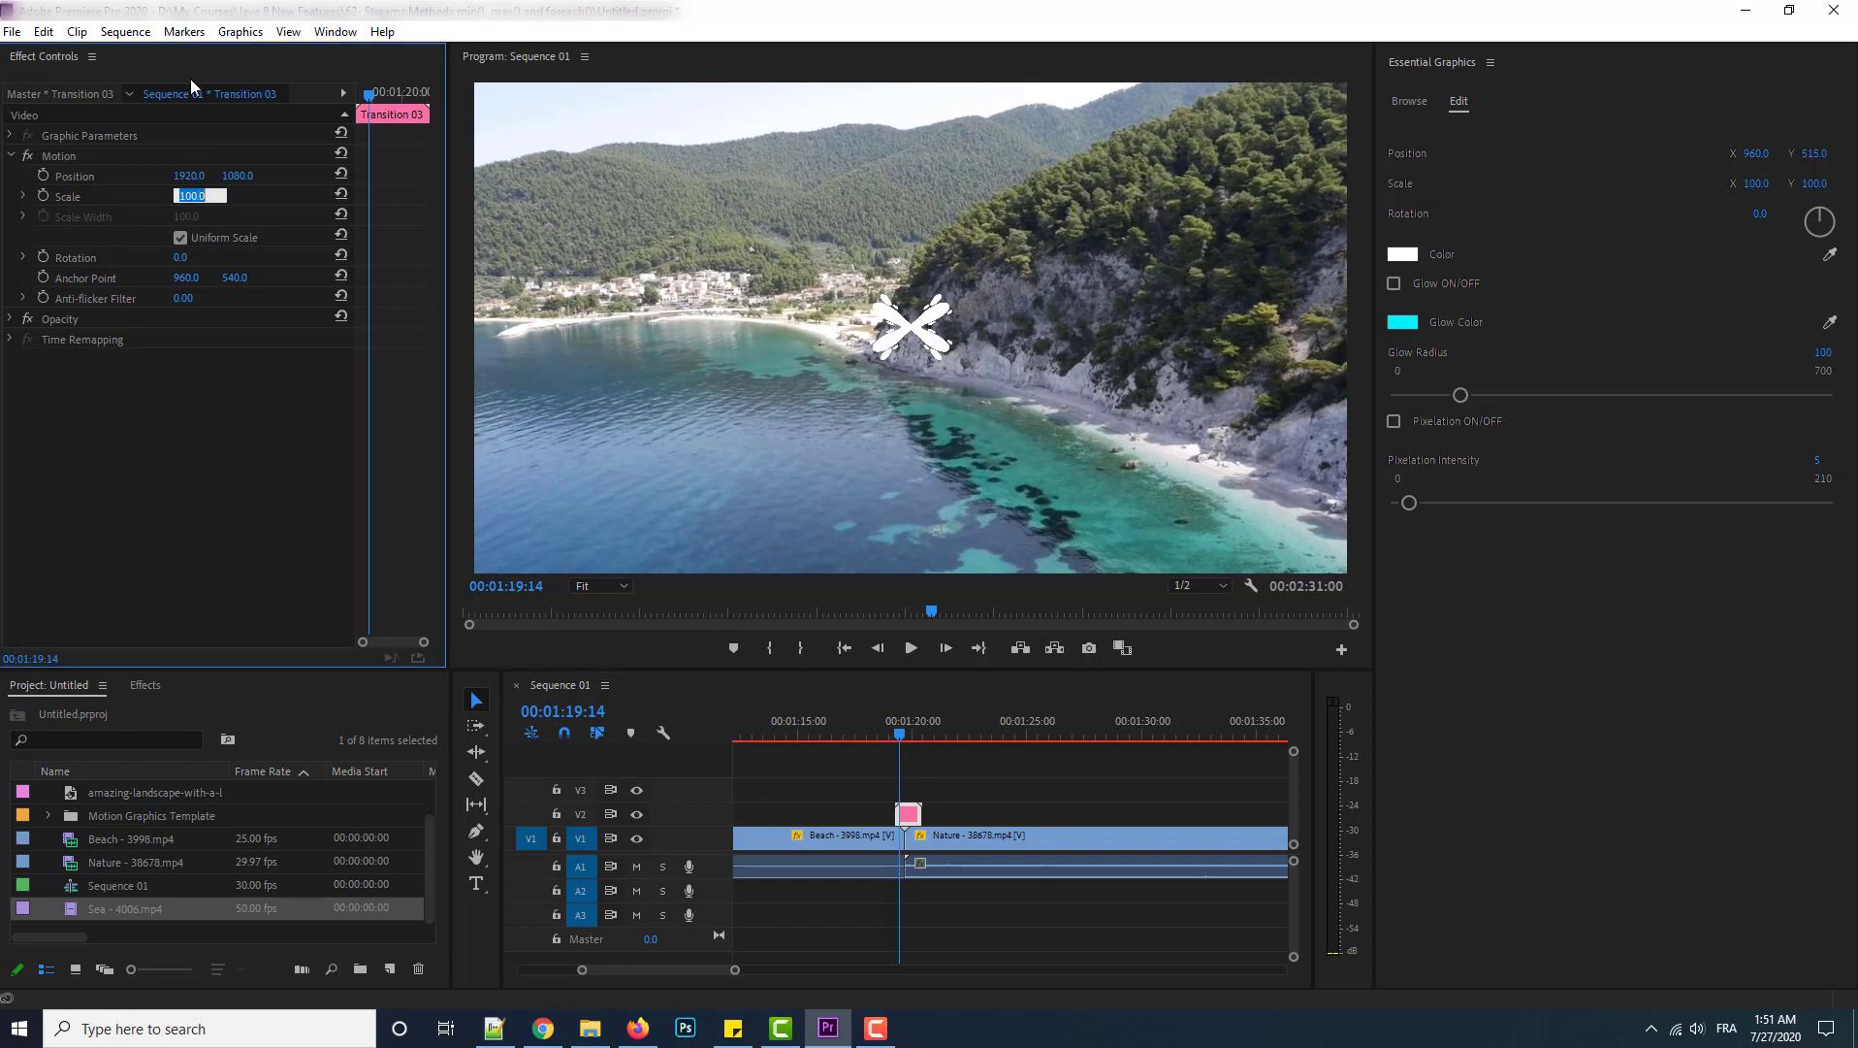
pyautogui.click(908, 736)
pyautogui.click(905, 733)
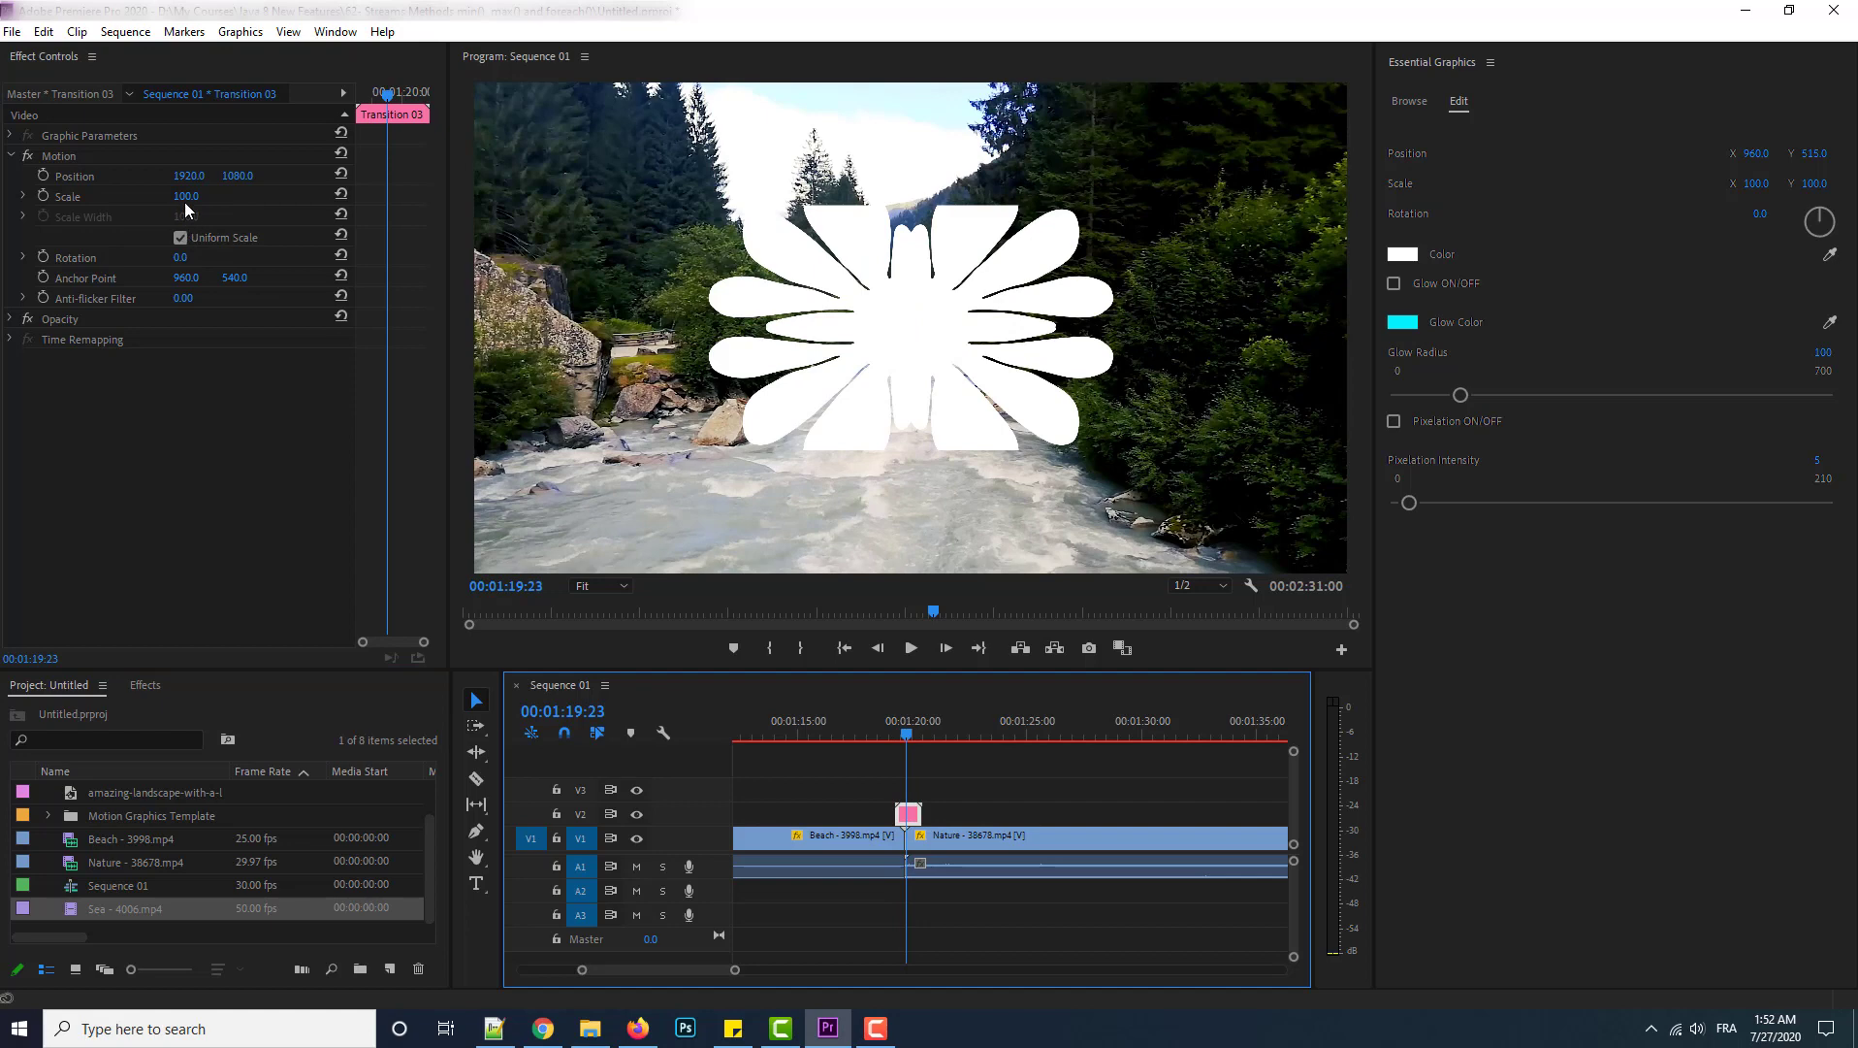
pyautogui.moveTo(184, 201); pyautogui.dragTo(283, 202)
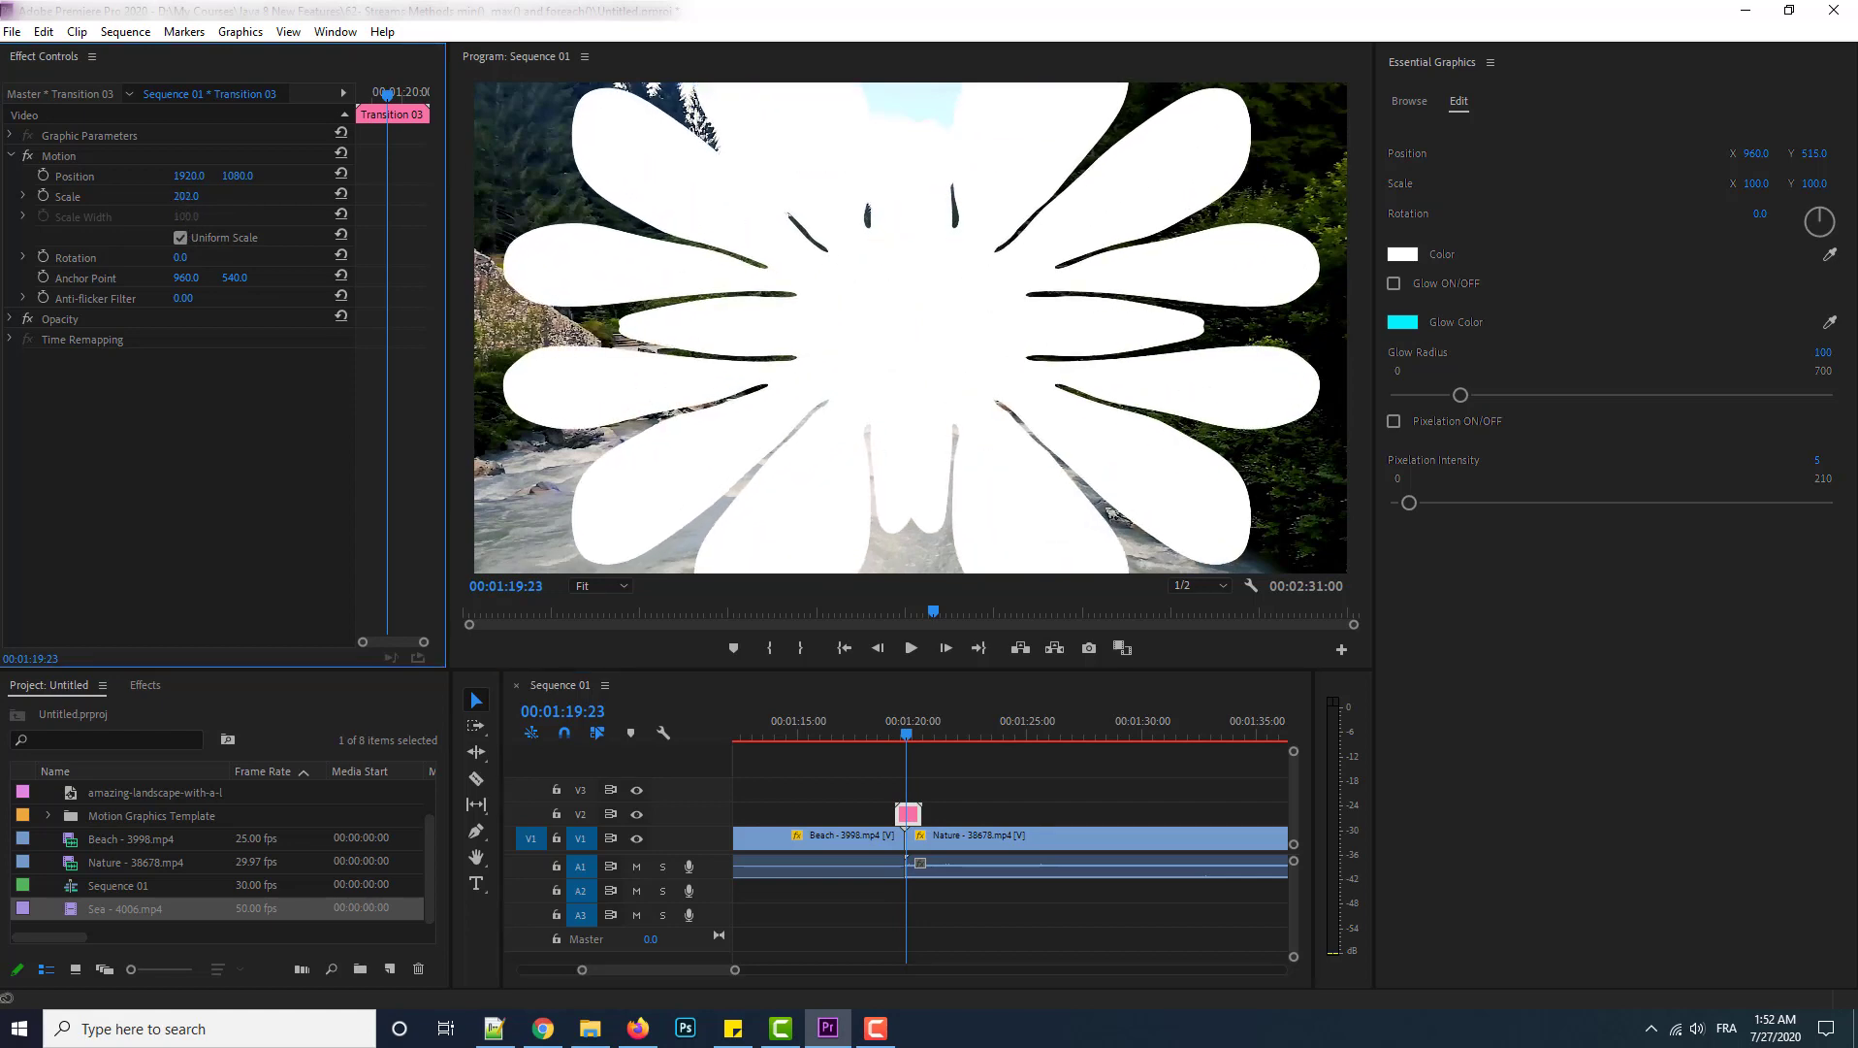
pyautogui.click(884, 734)
pyautogui.click(911, 648)
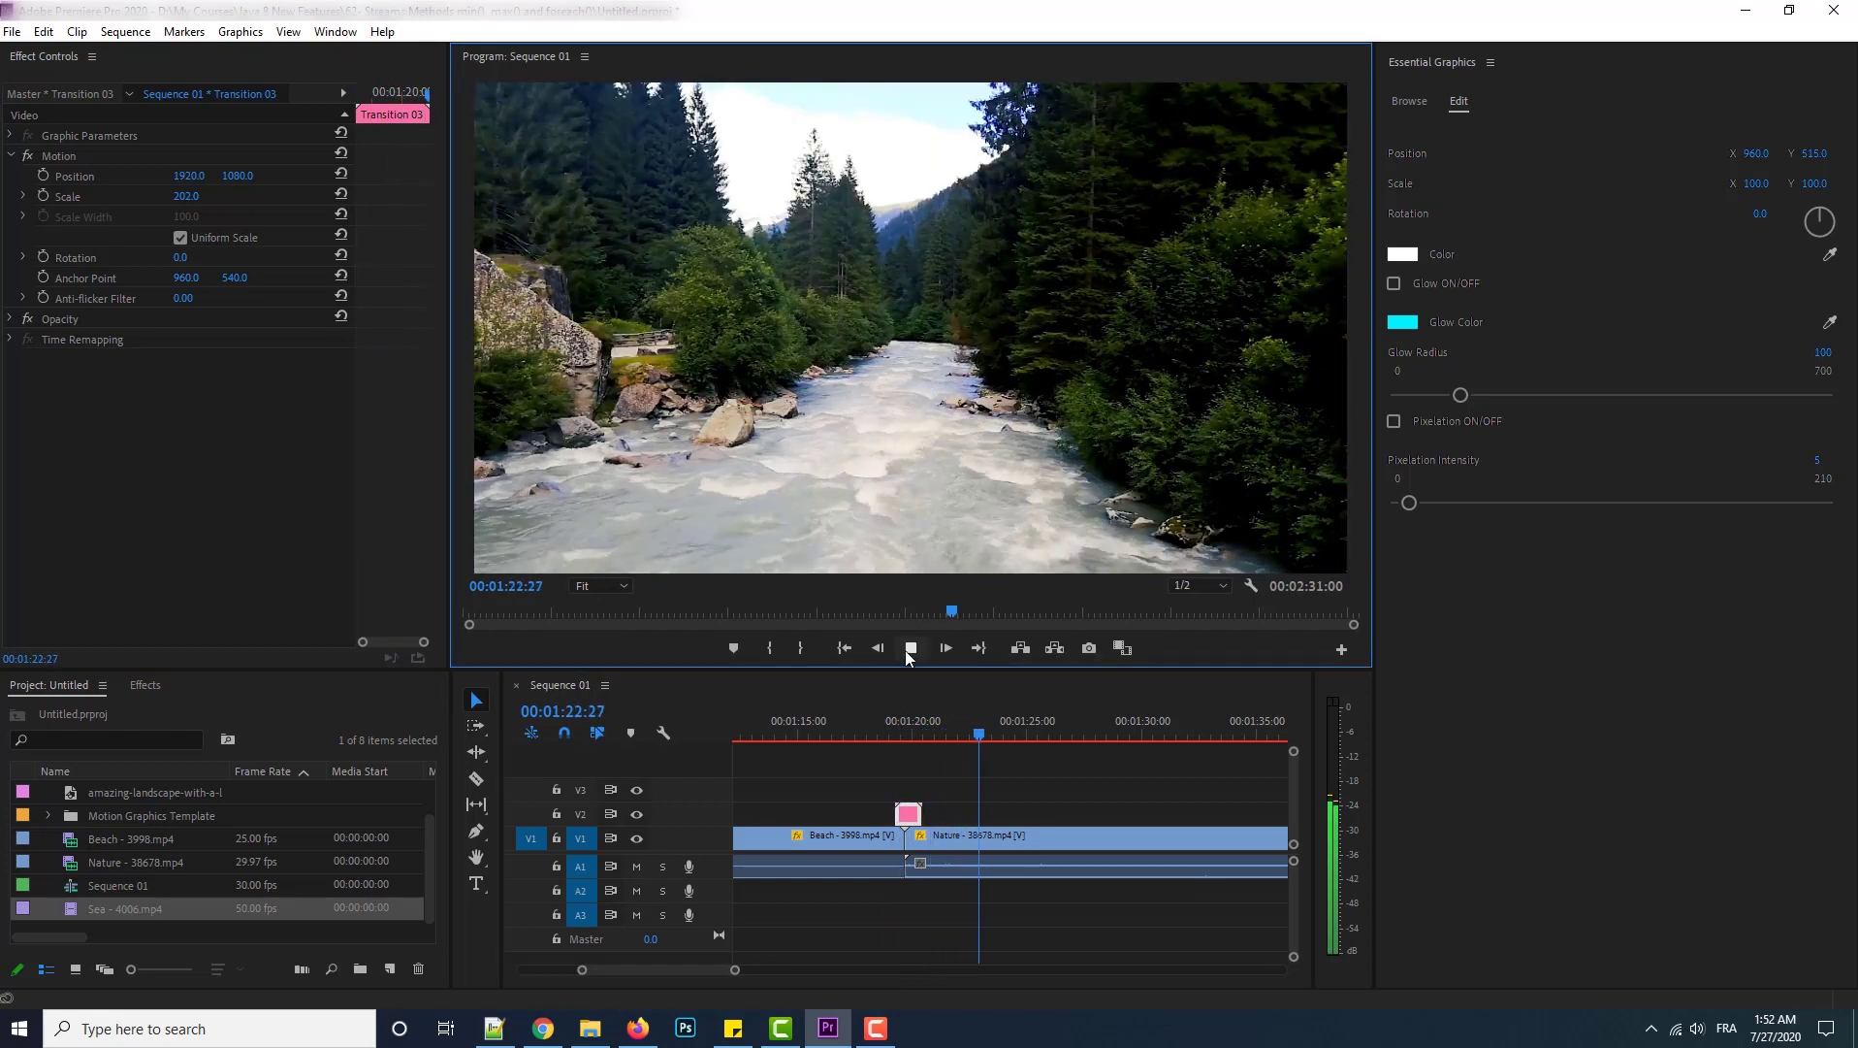
# With the Transition 03 shape visible in the preview, change its color to a medium green and turn on its glow.
pyautogui.moveTo(945, 735); pyautogui.dragTo(906, 739)
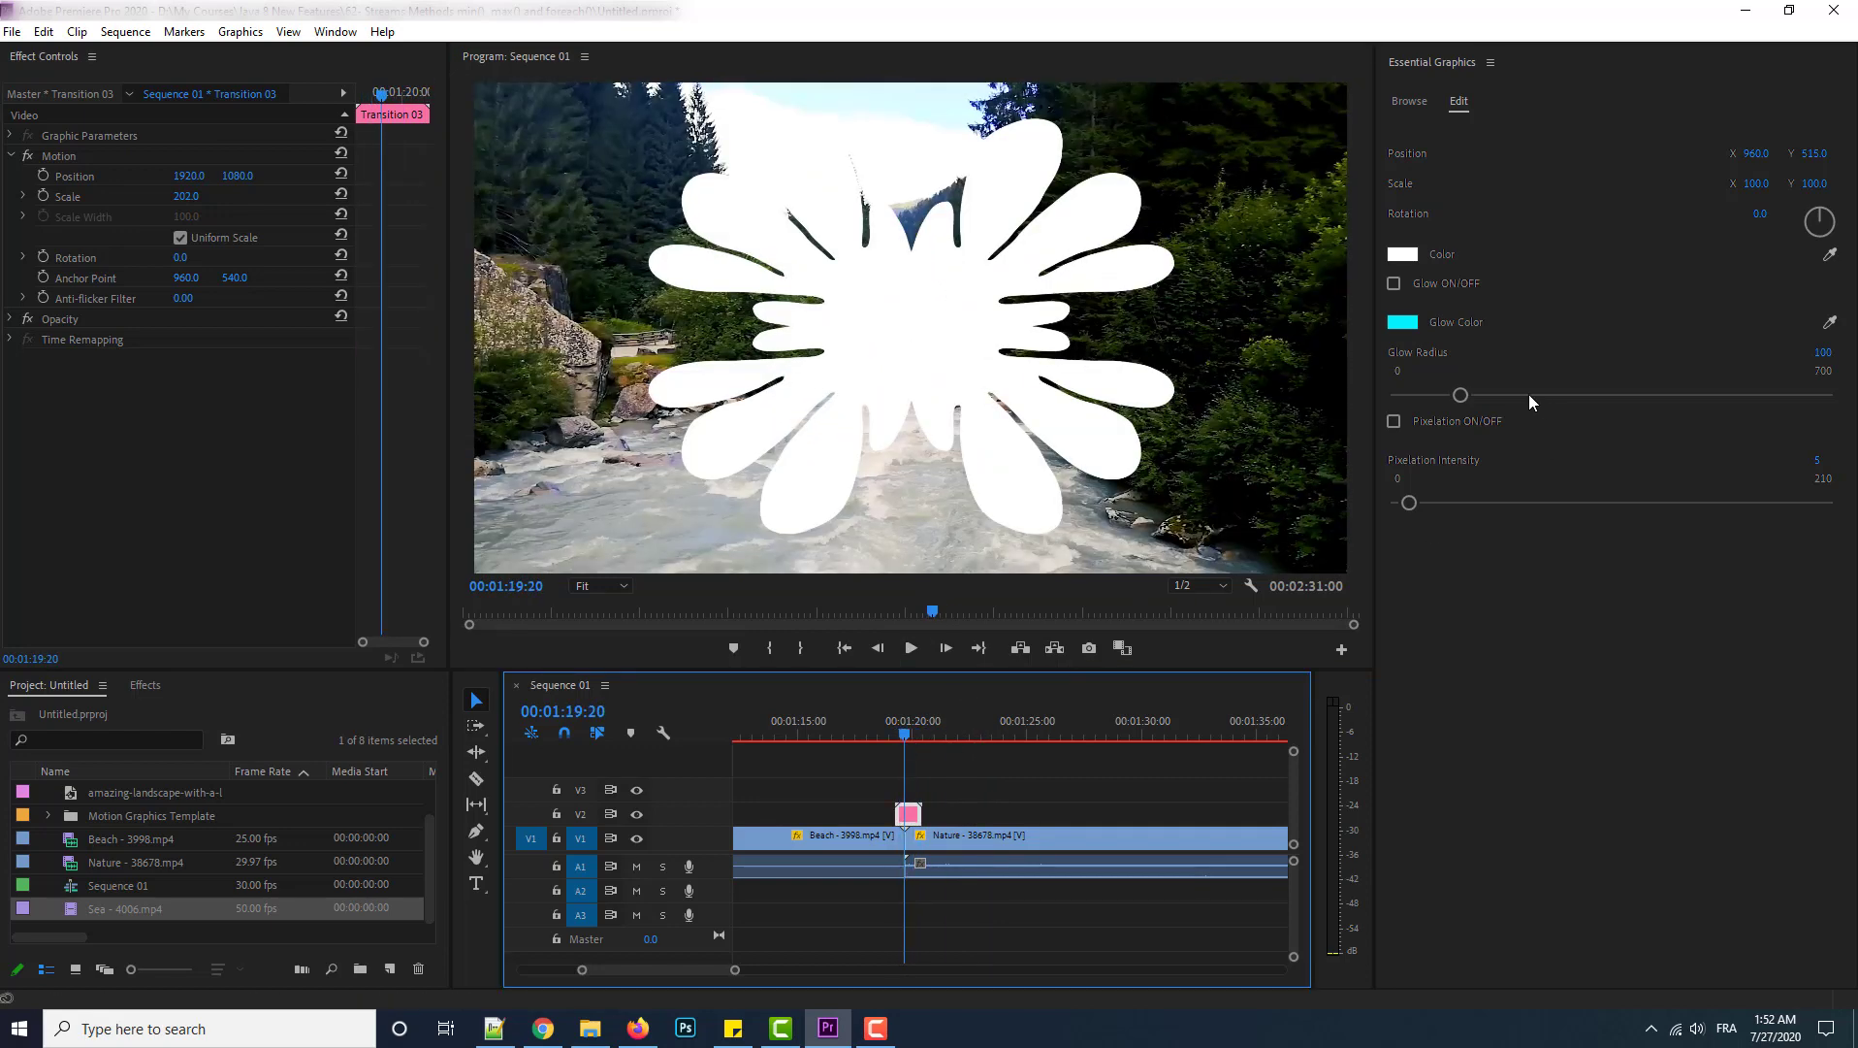
pyautogui.click(1405, 255)
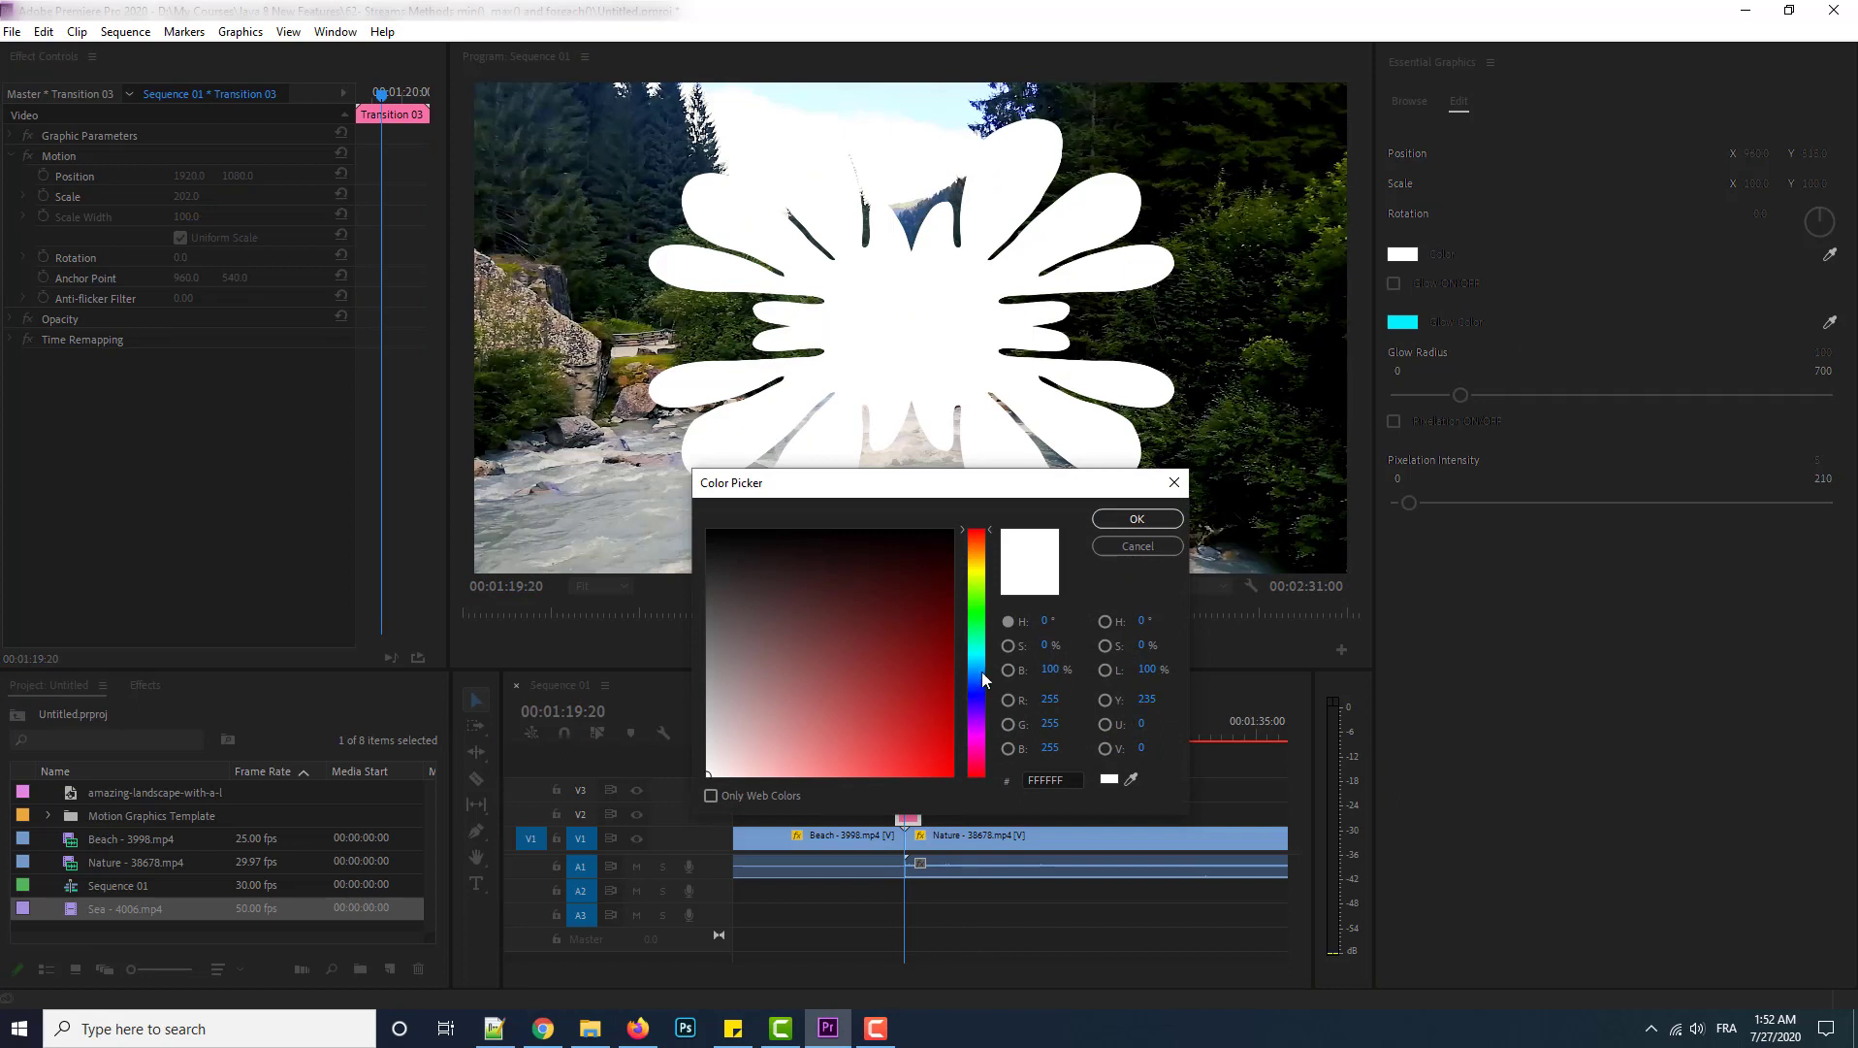
pyautogui.click(974, 636)
pyautogui.click(931, 668)
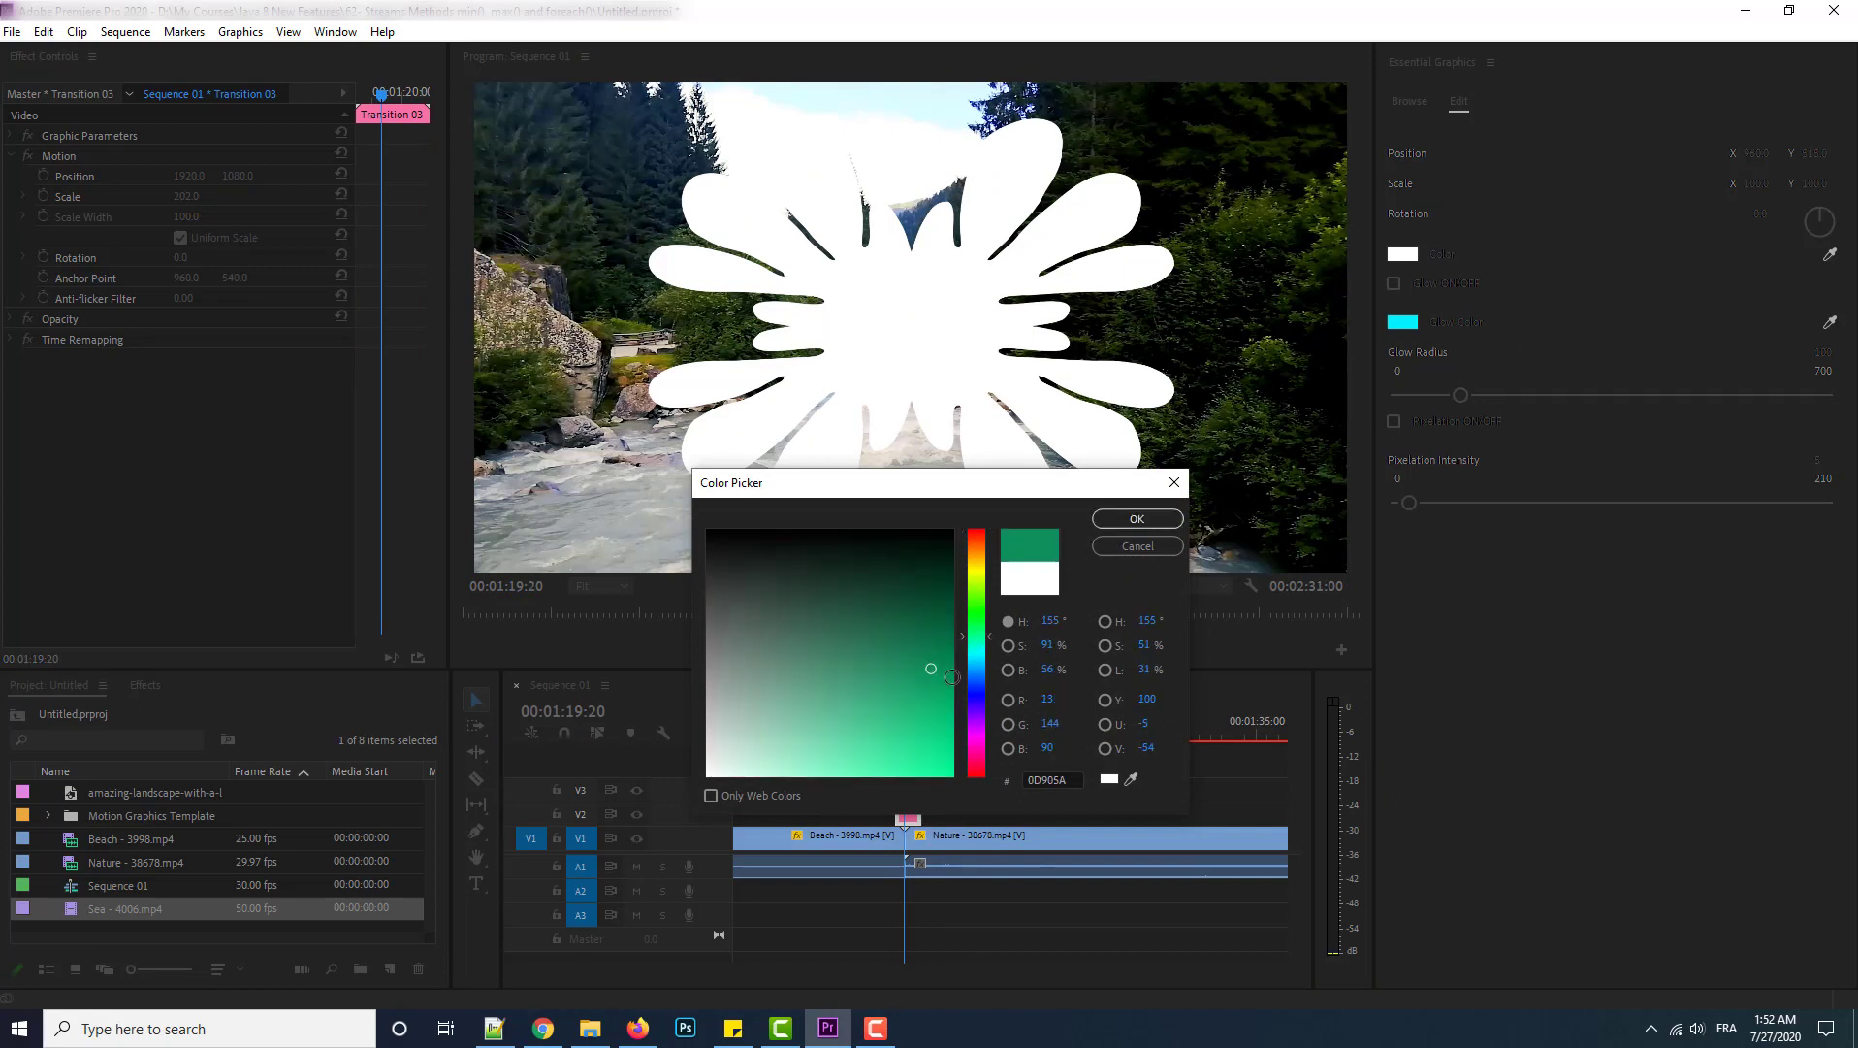
pyautogui.click(884, 669)
pyautogui.click(1127, 518)
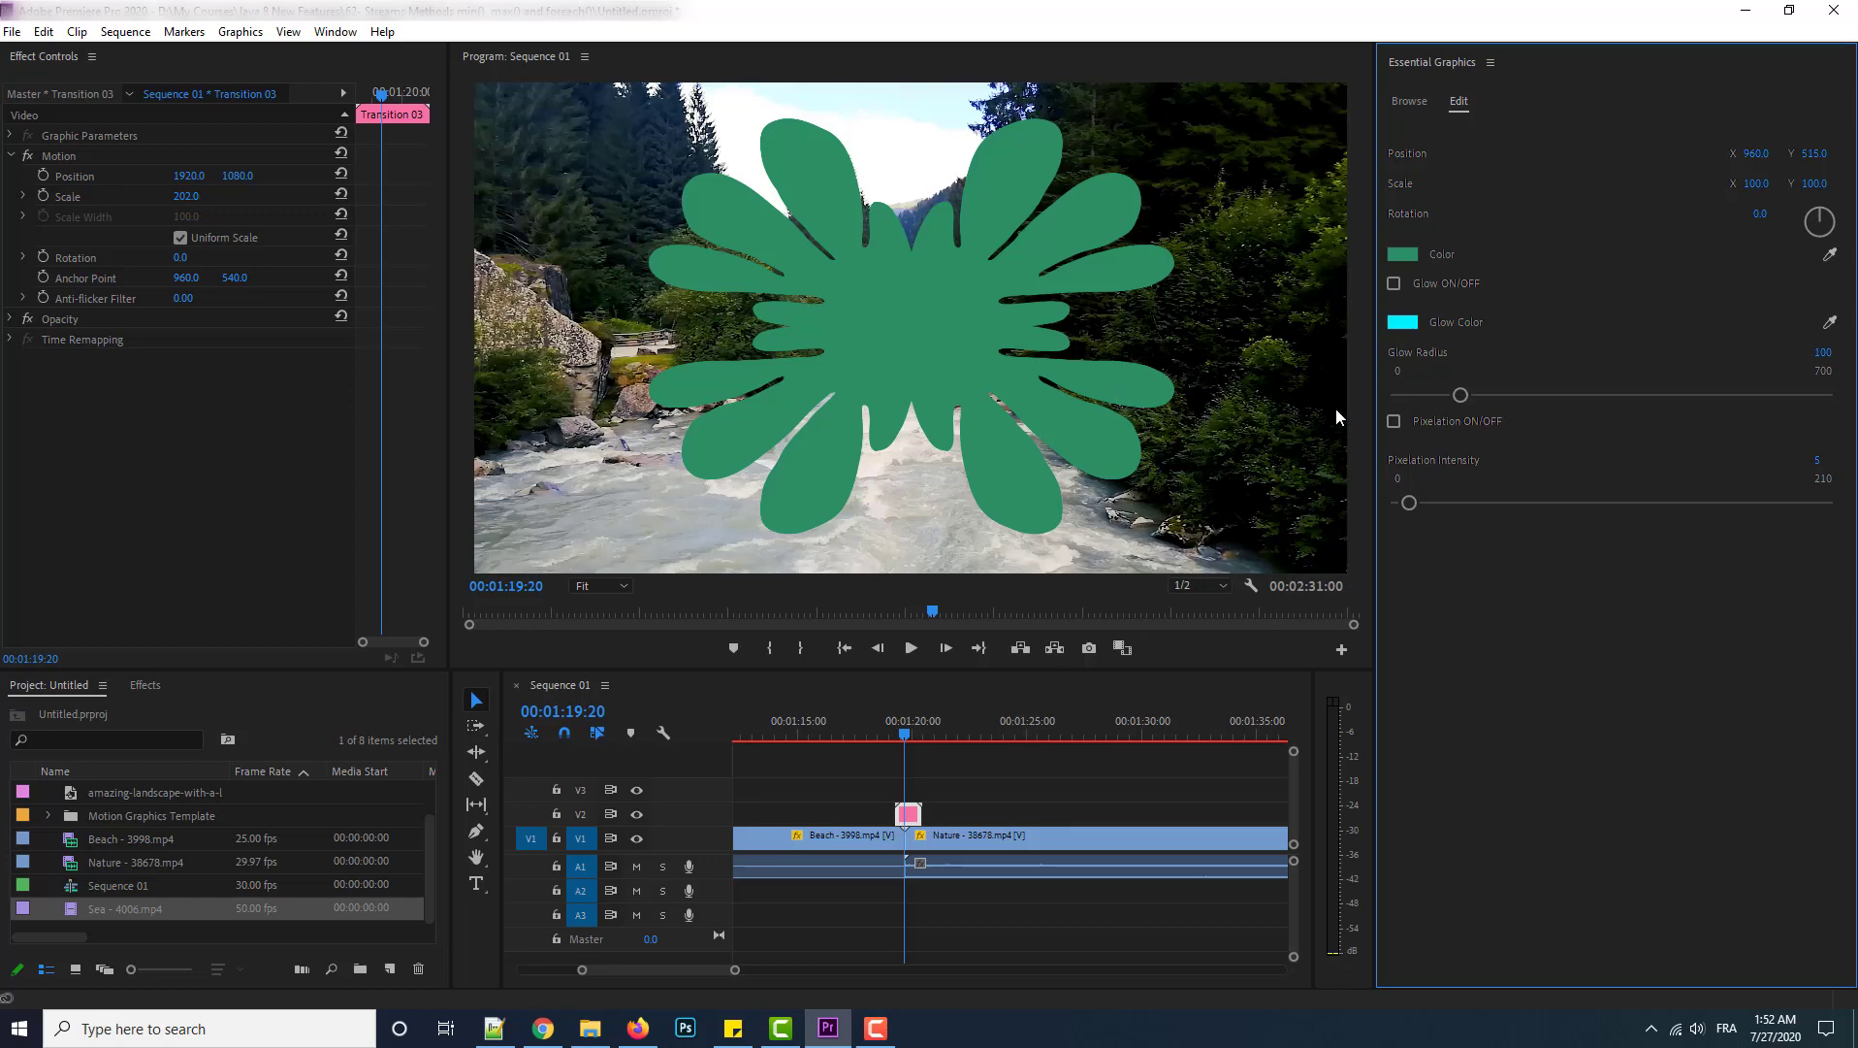
pyautogui.click(1394, 283)
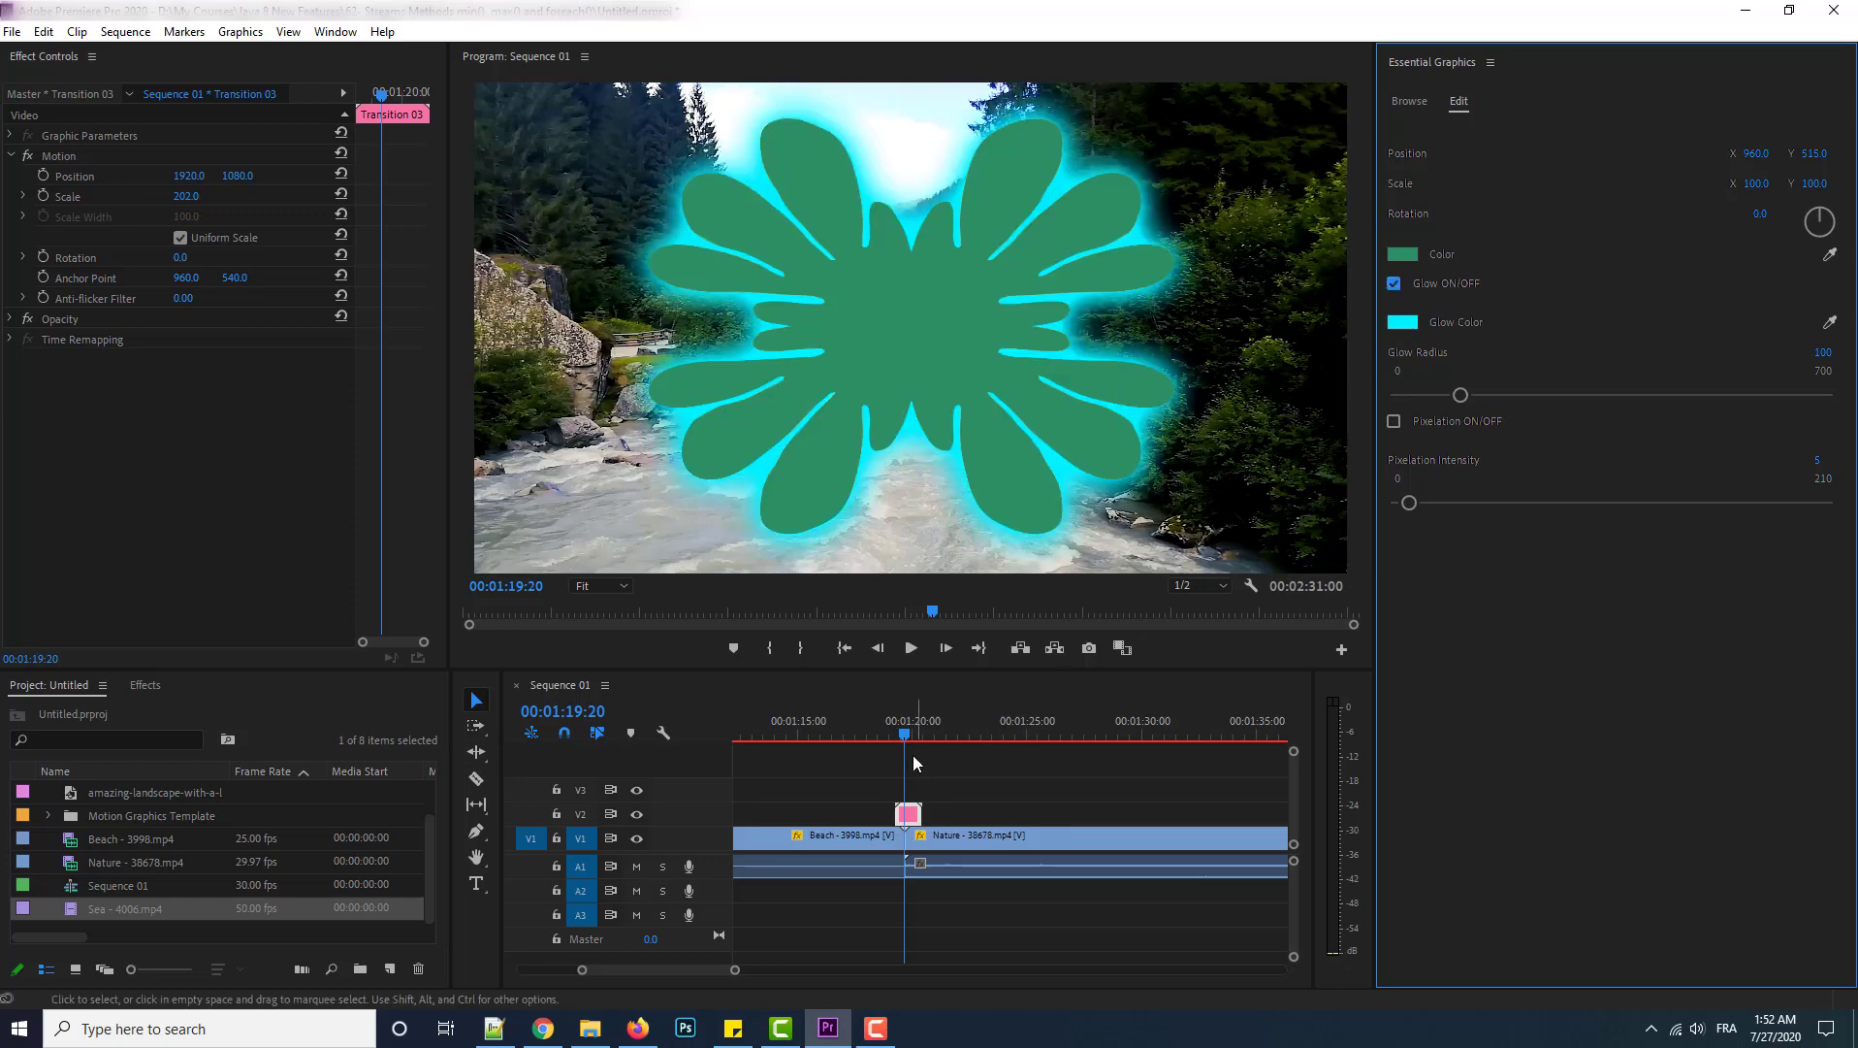
# Play back the recolored, glowing transition from just before the Beach–Nature cut into the Nature clip.
pyautogui.click(883, 733)
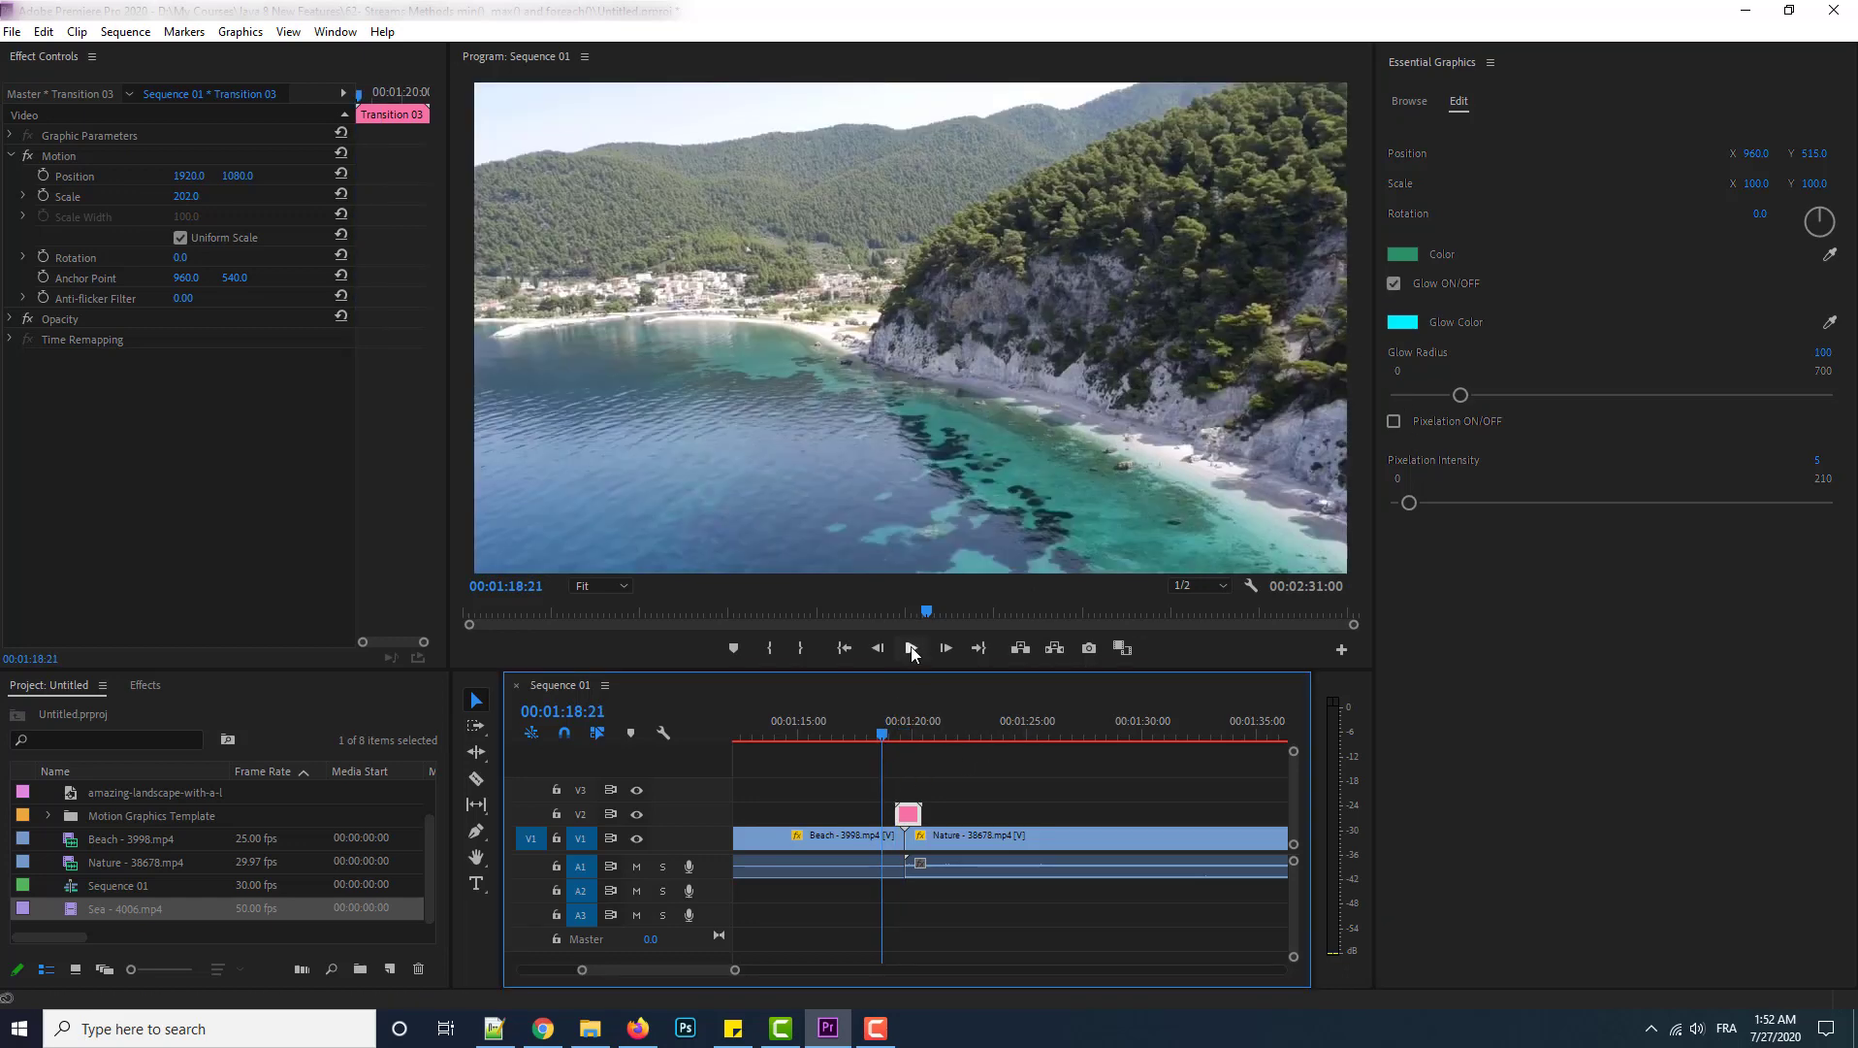
pyautogui.click(909, 647)
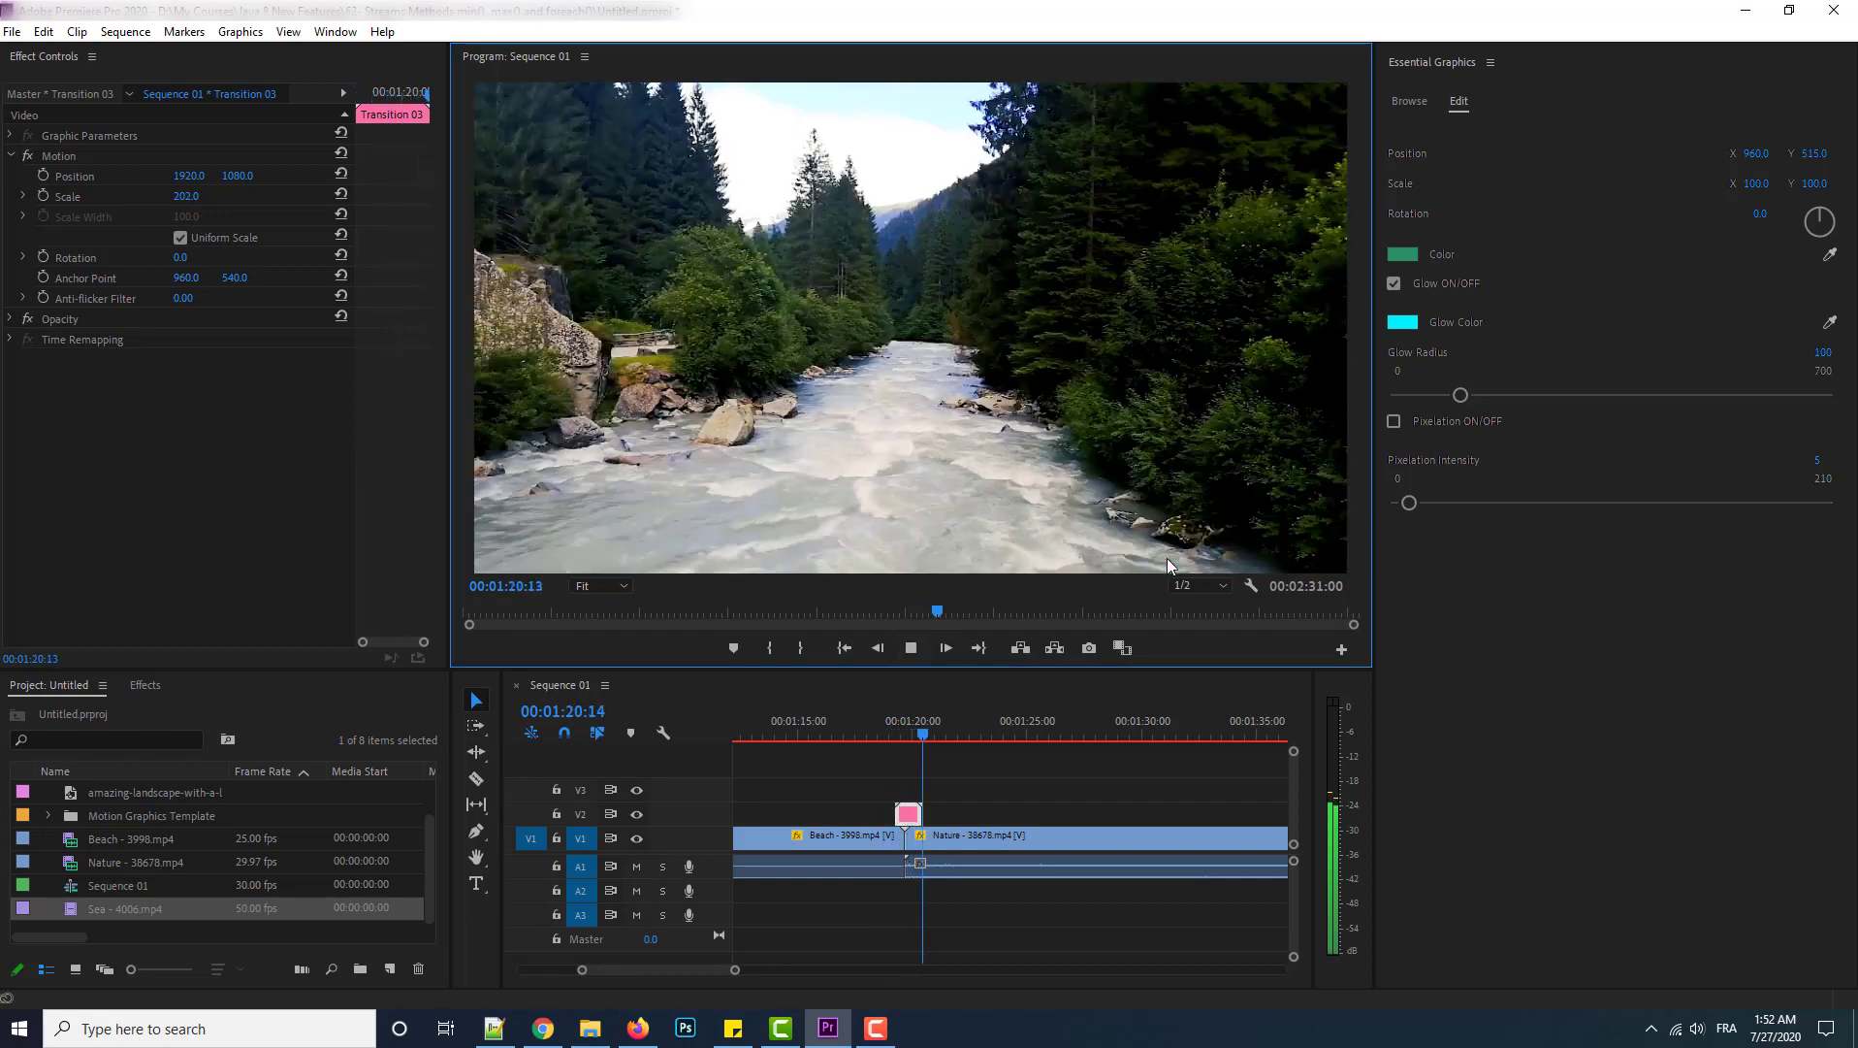
pyautogui.click(911, 647)
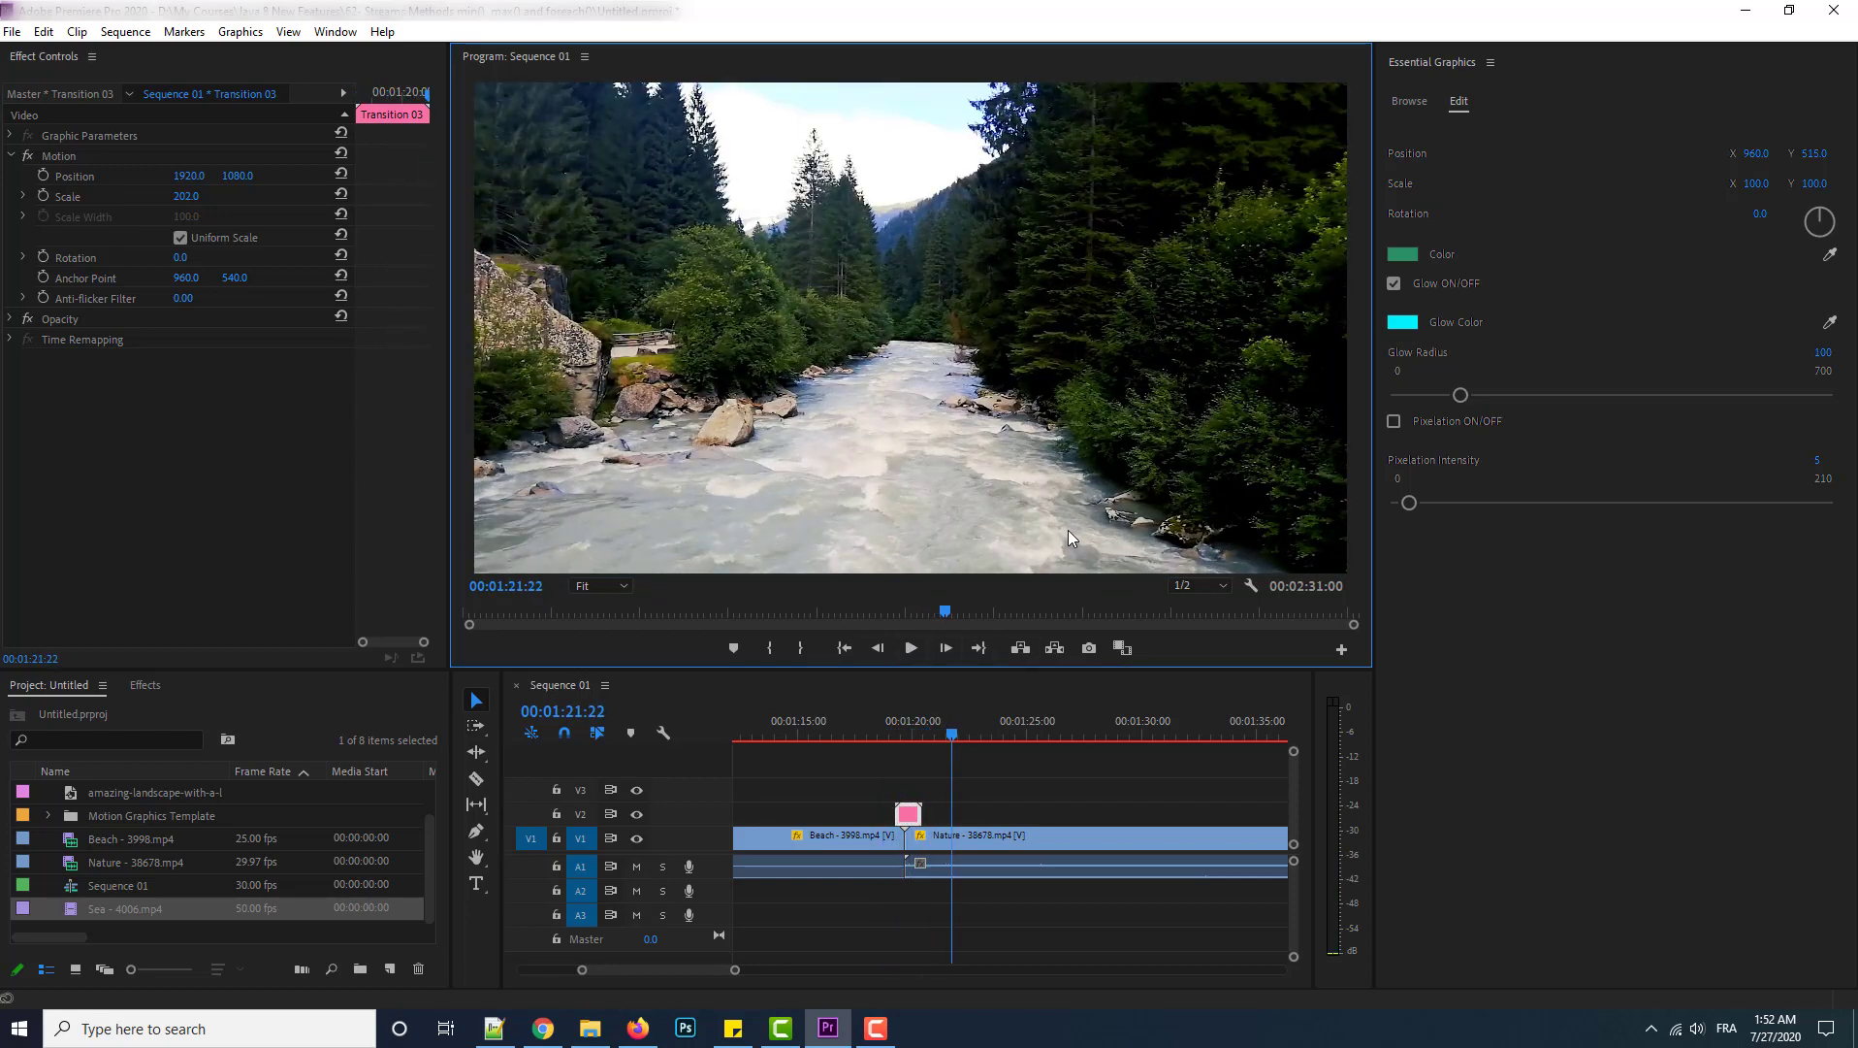